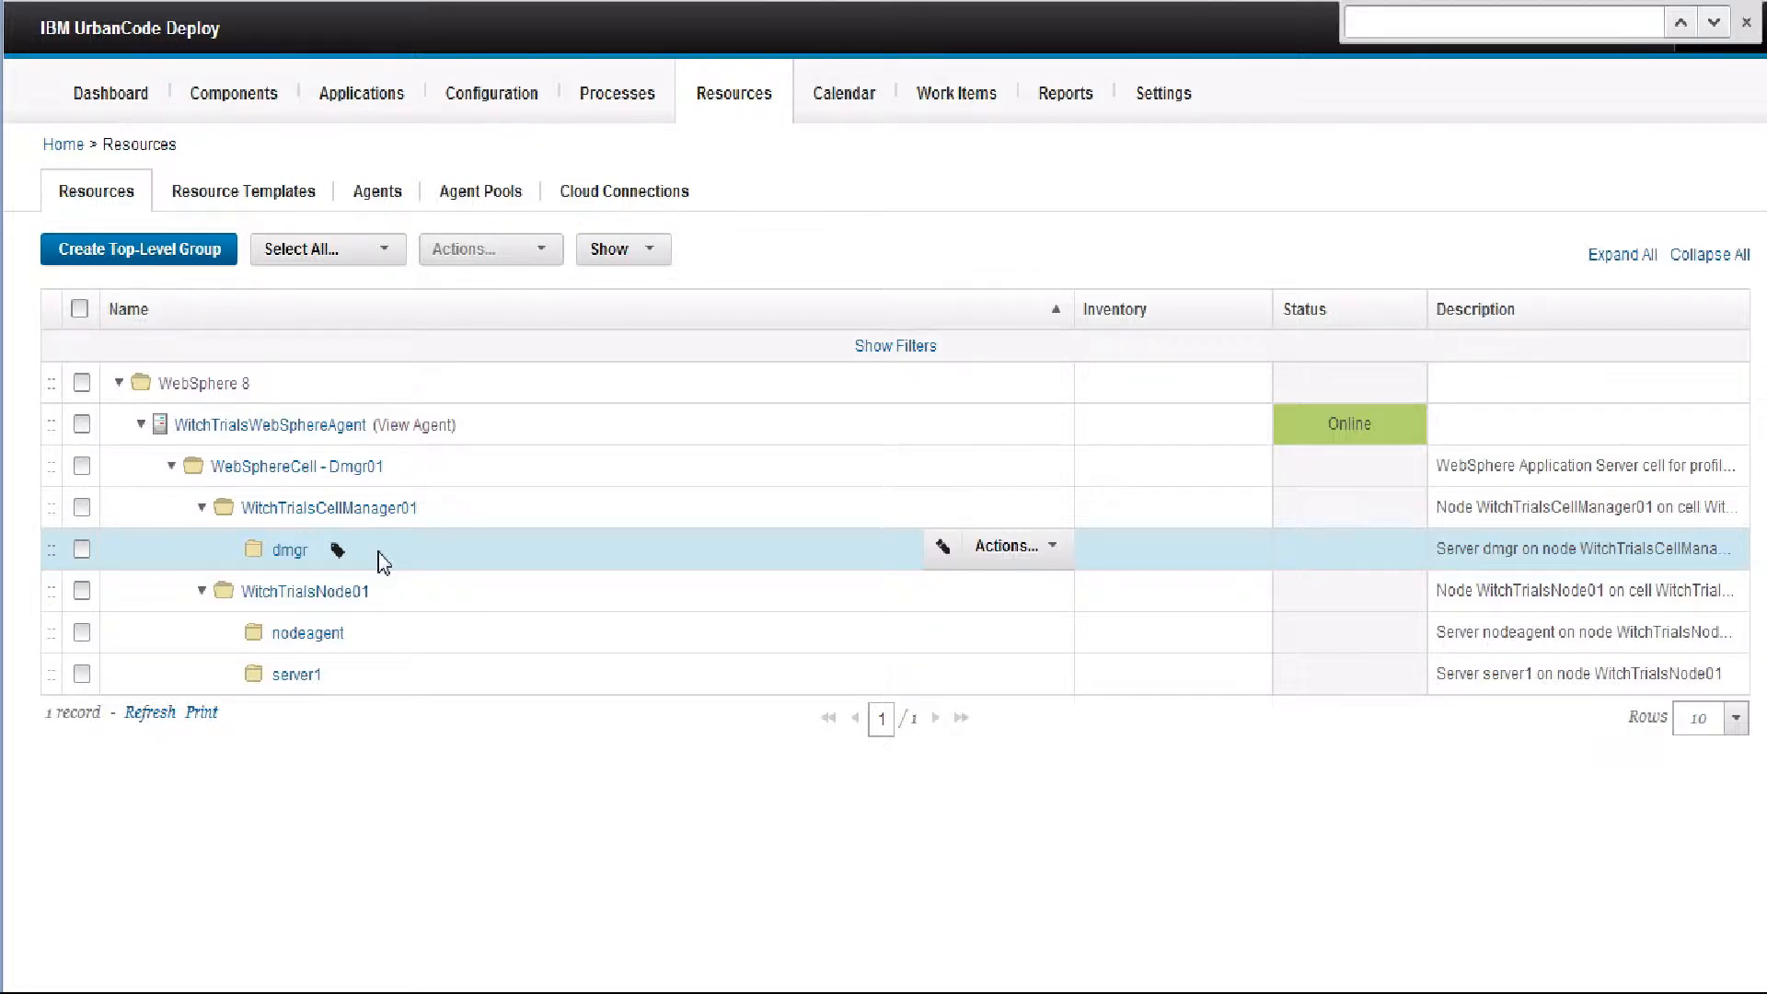
Create a component named DMGR based on the Middleware Configuration for WebSphere template
left_click(234, 96)
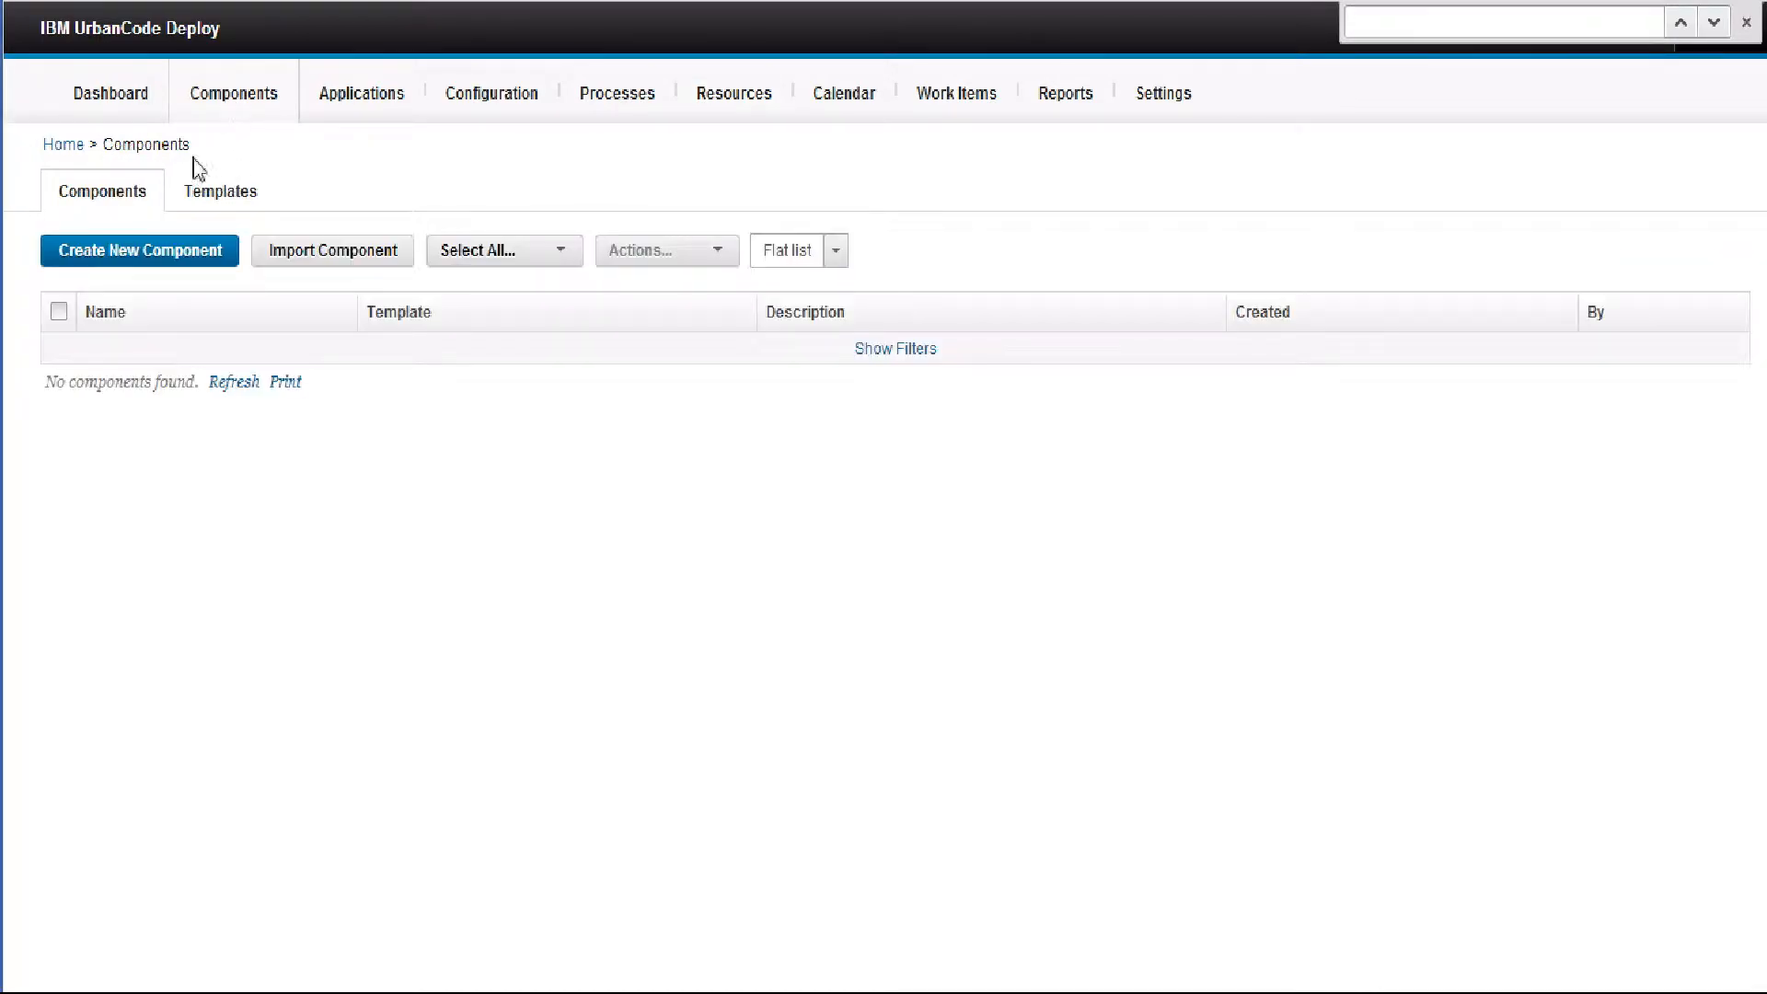
left_click(146, 252)
type("DMGR")
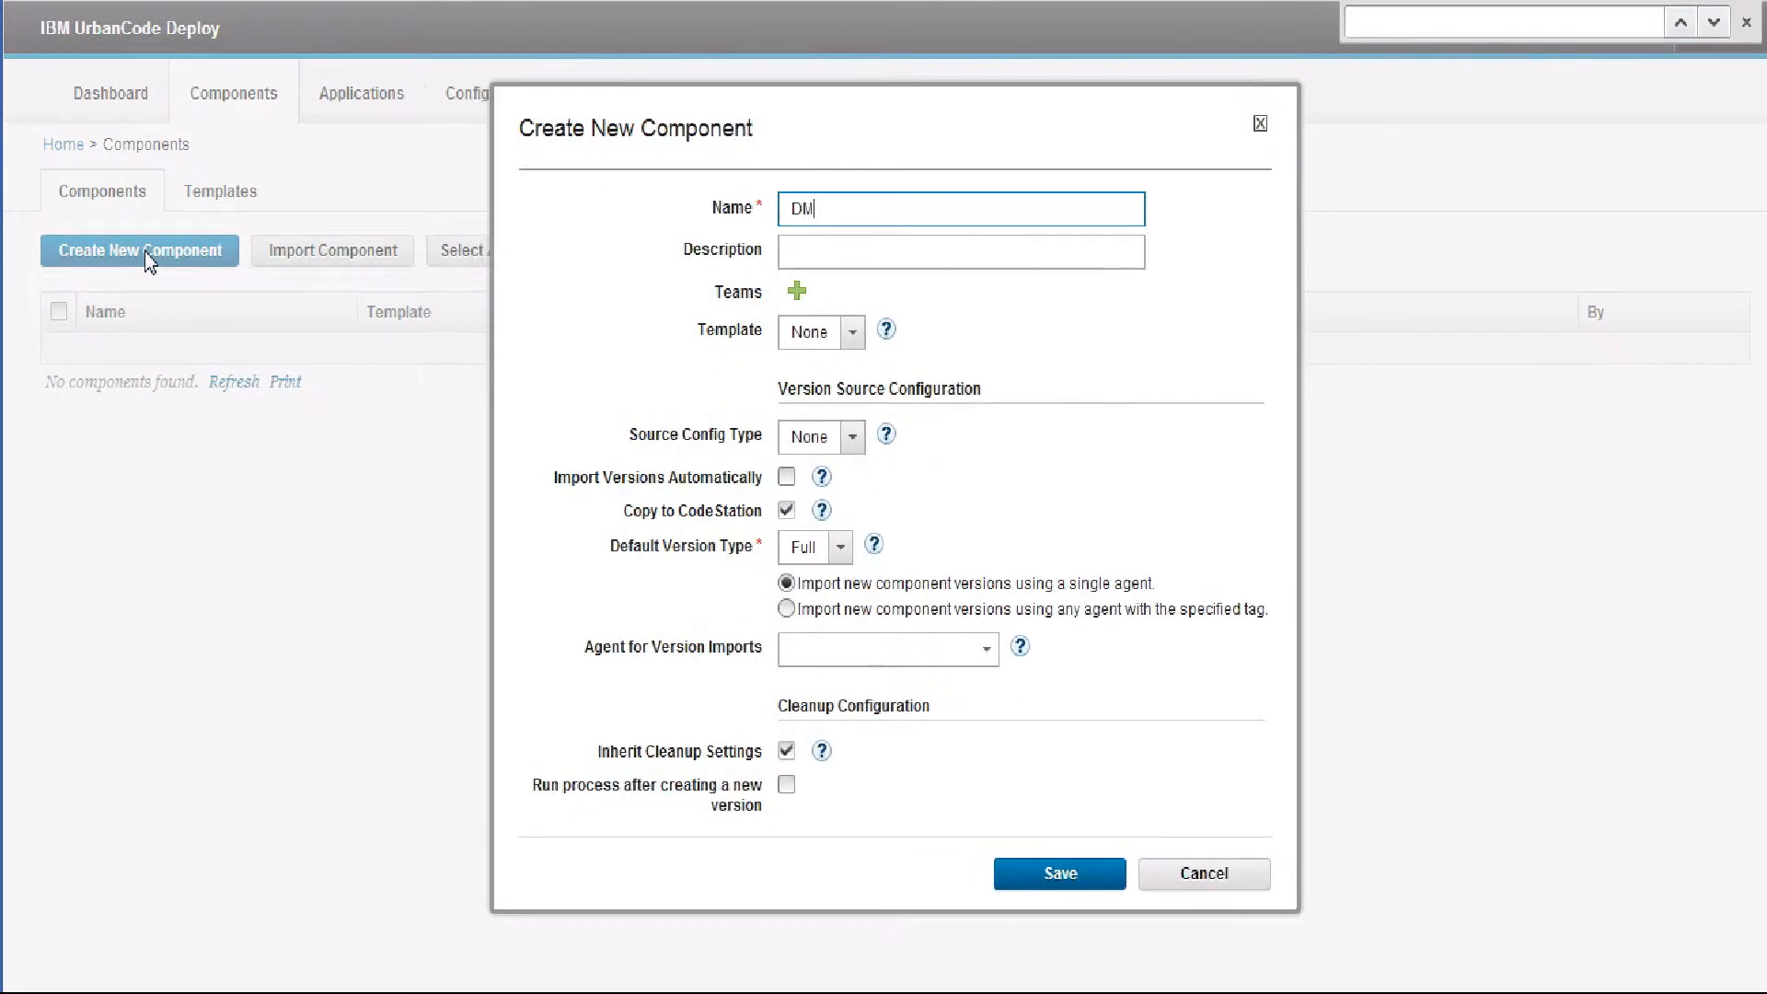
left_click(856, 336)
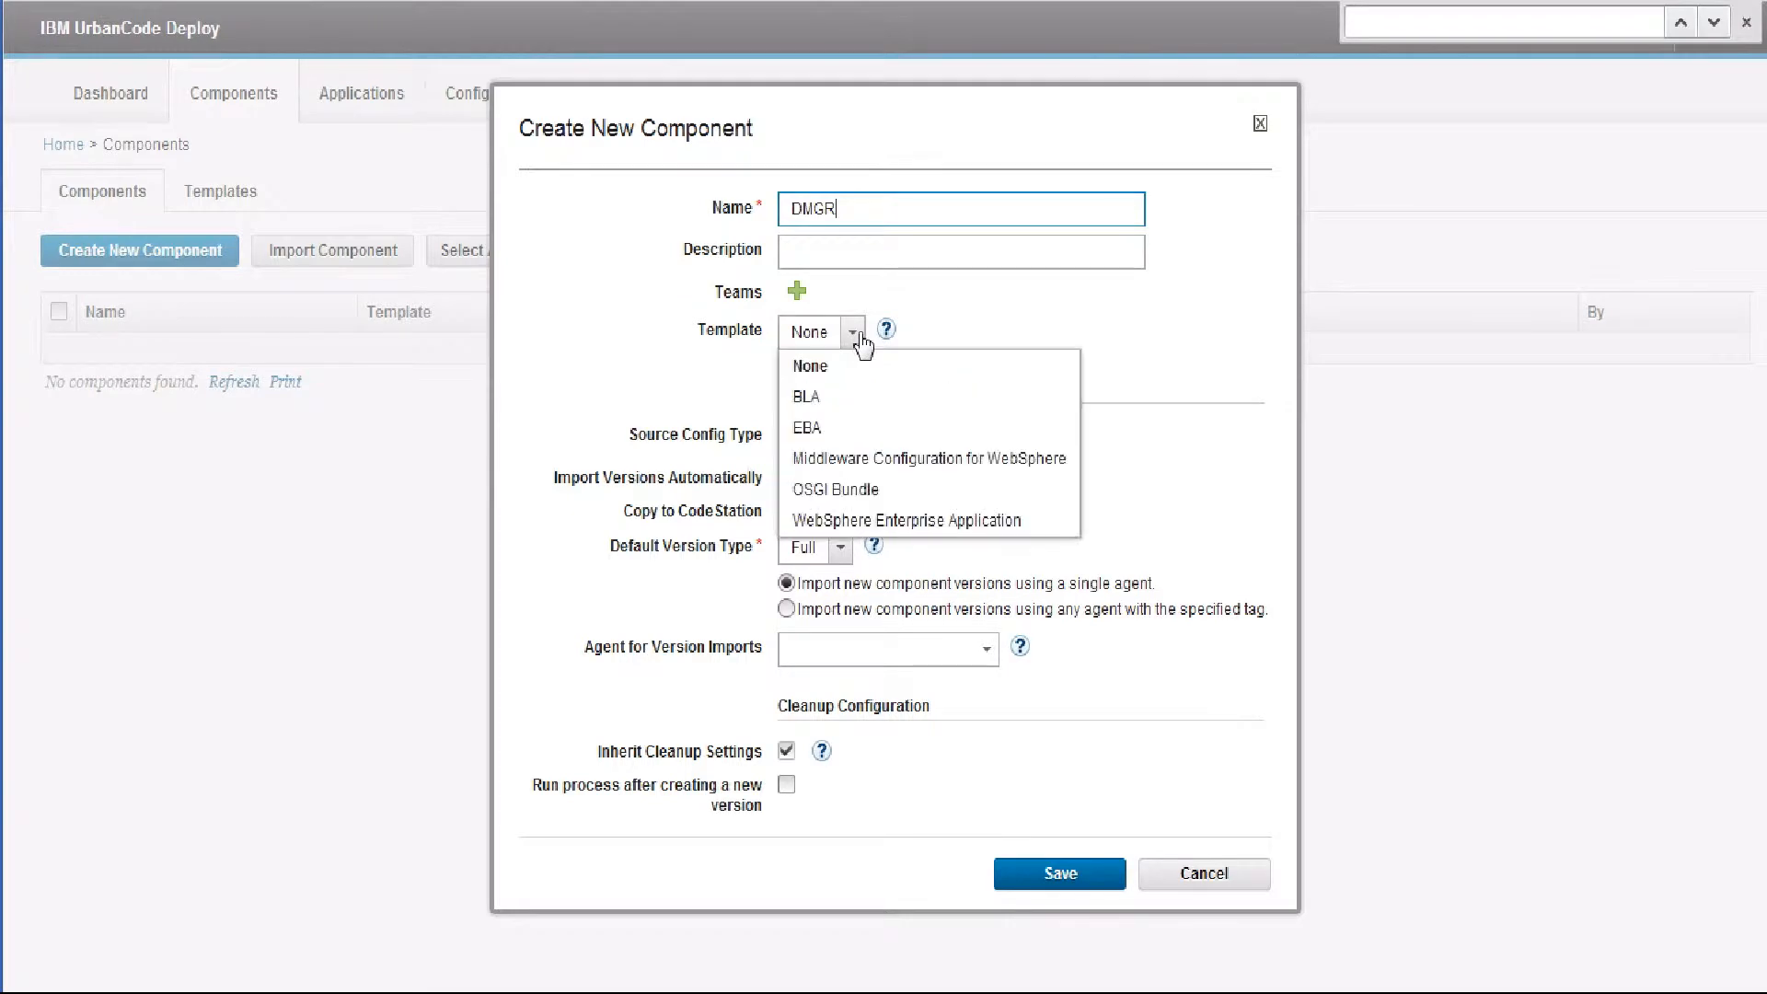
left_click(899, 472)
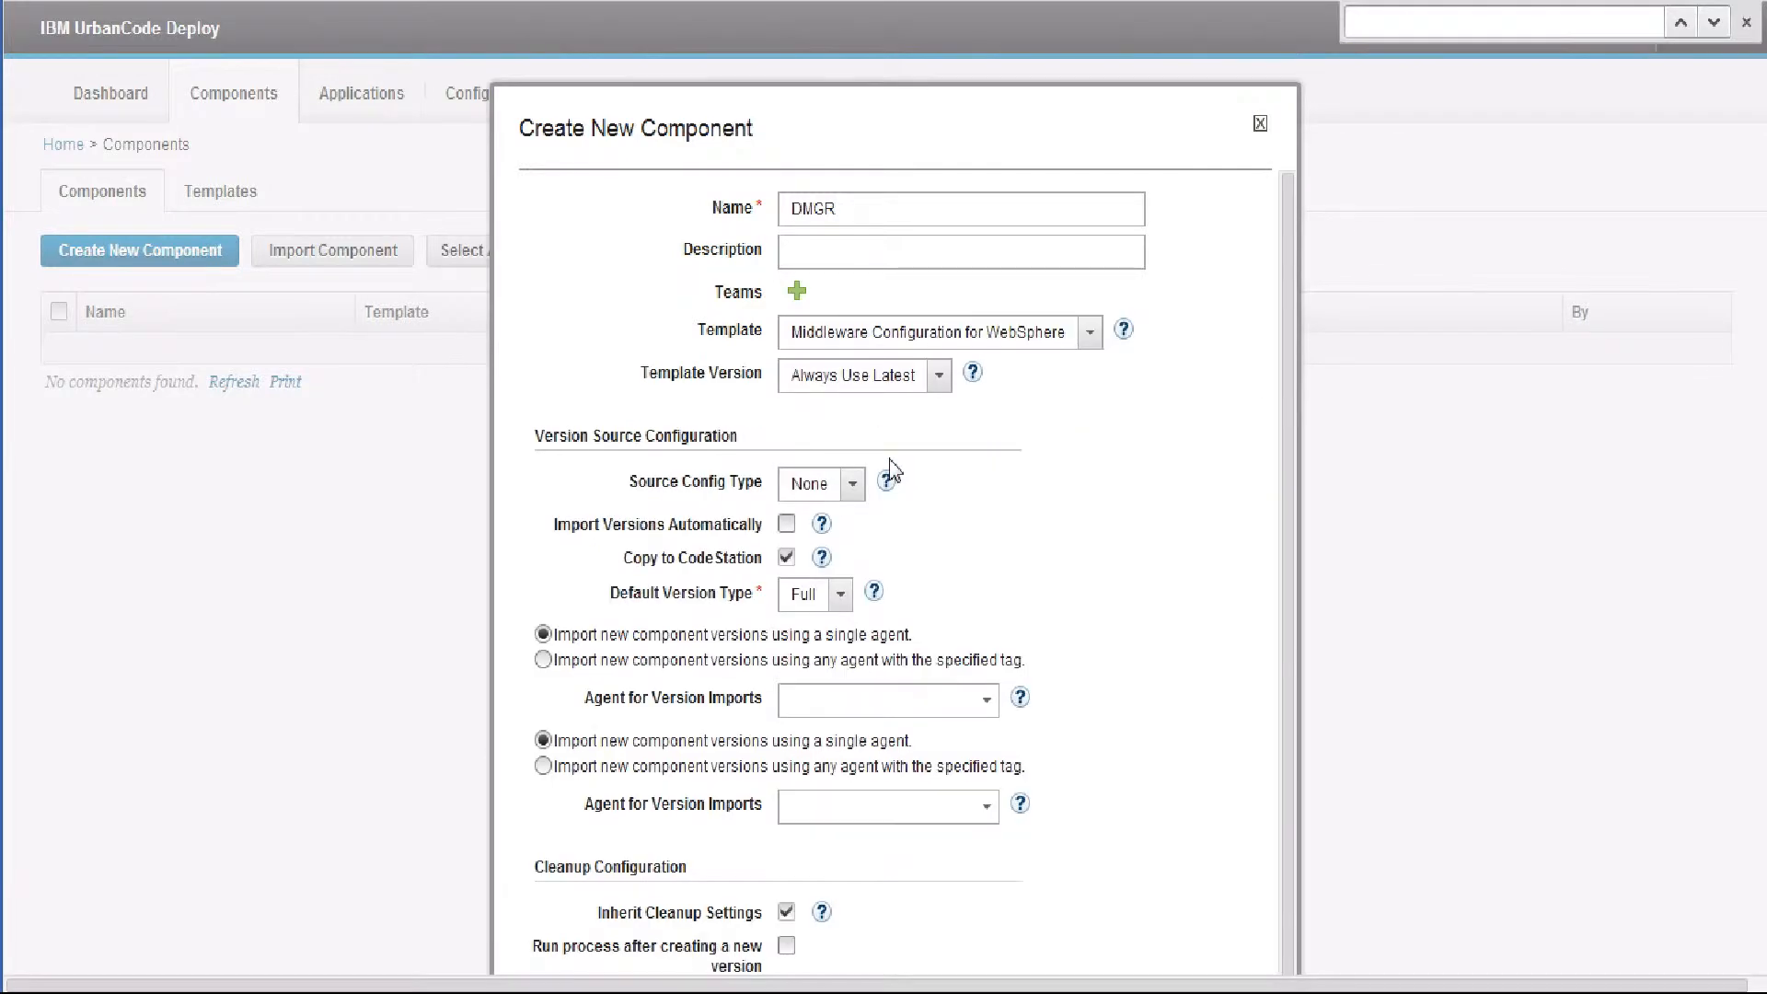
left_click_drag(1290, 312, 1273, 529)
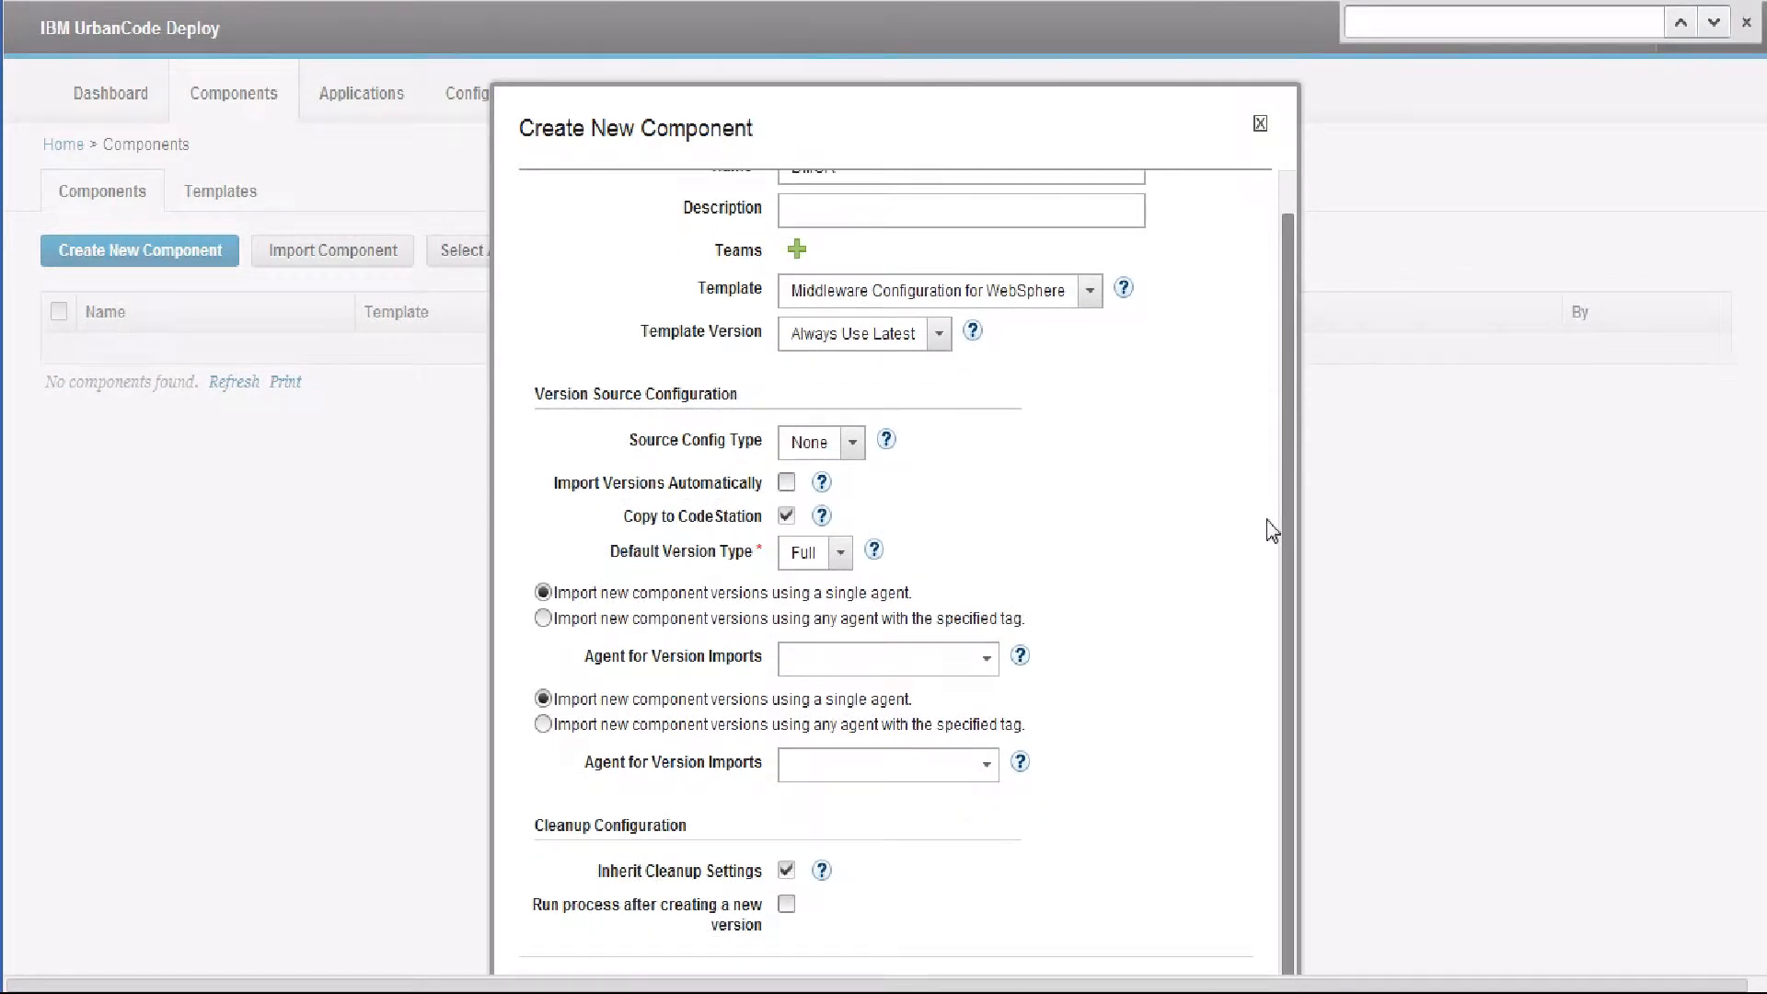
left_click_drag(1766, 368, 1753, 566)
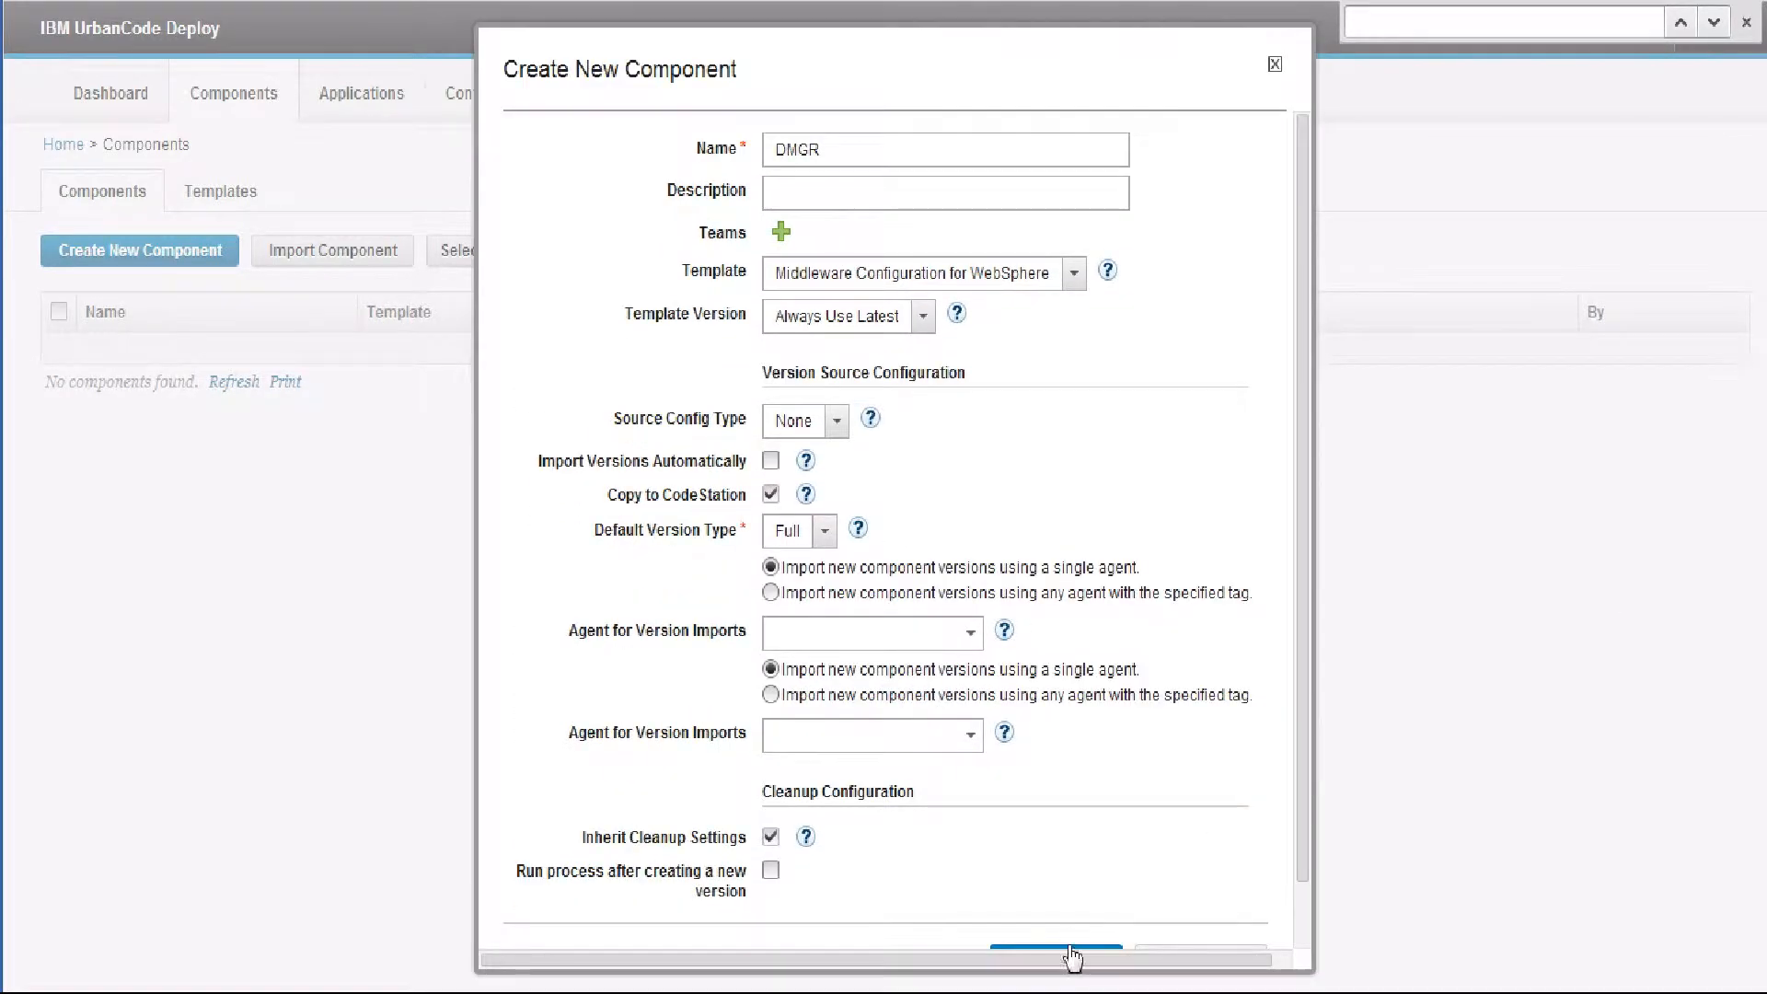
scroll(1273, 784, "down", 2)
left_click(1050, 892)
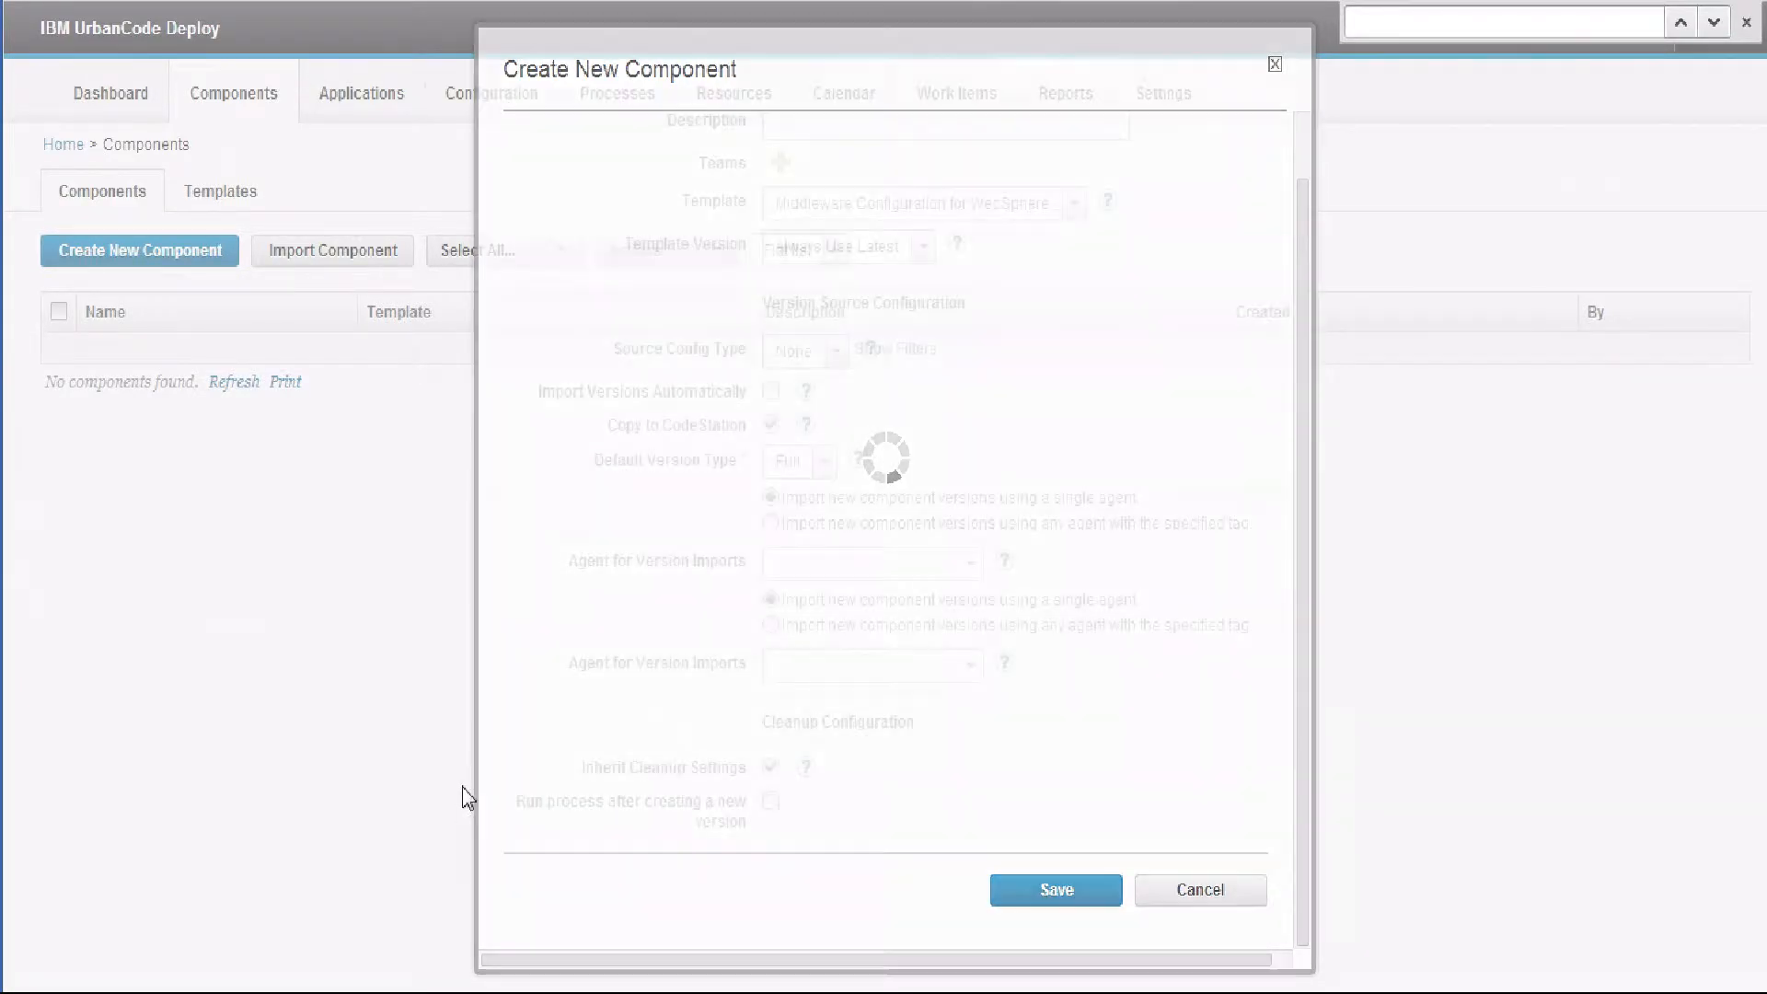
Create a component named Server1 from the Middleware Configuration for WebSphere template and display its list of processes
left_click(250, 106)
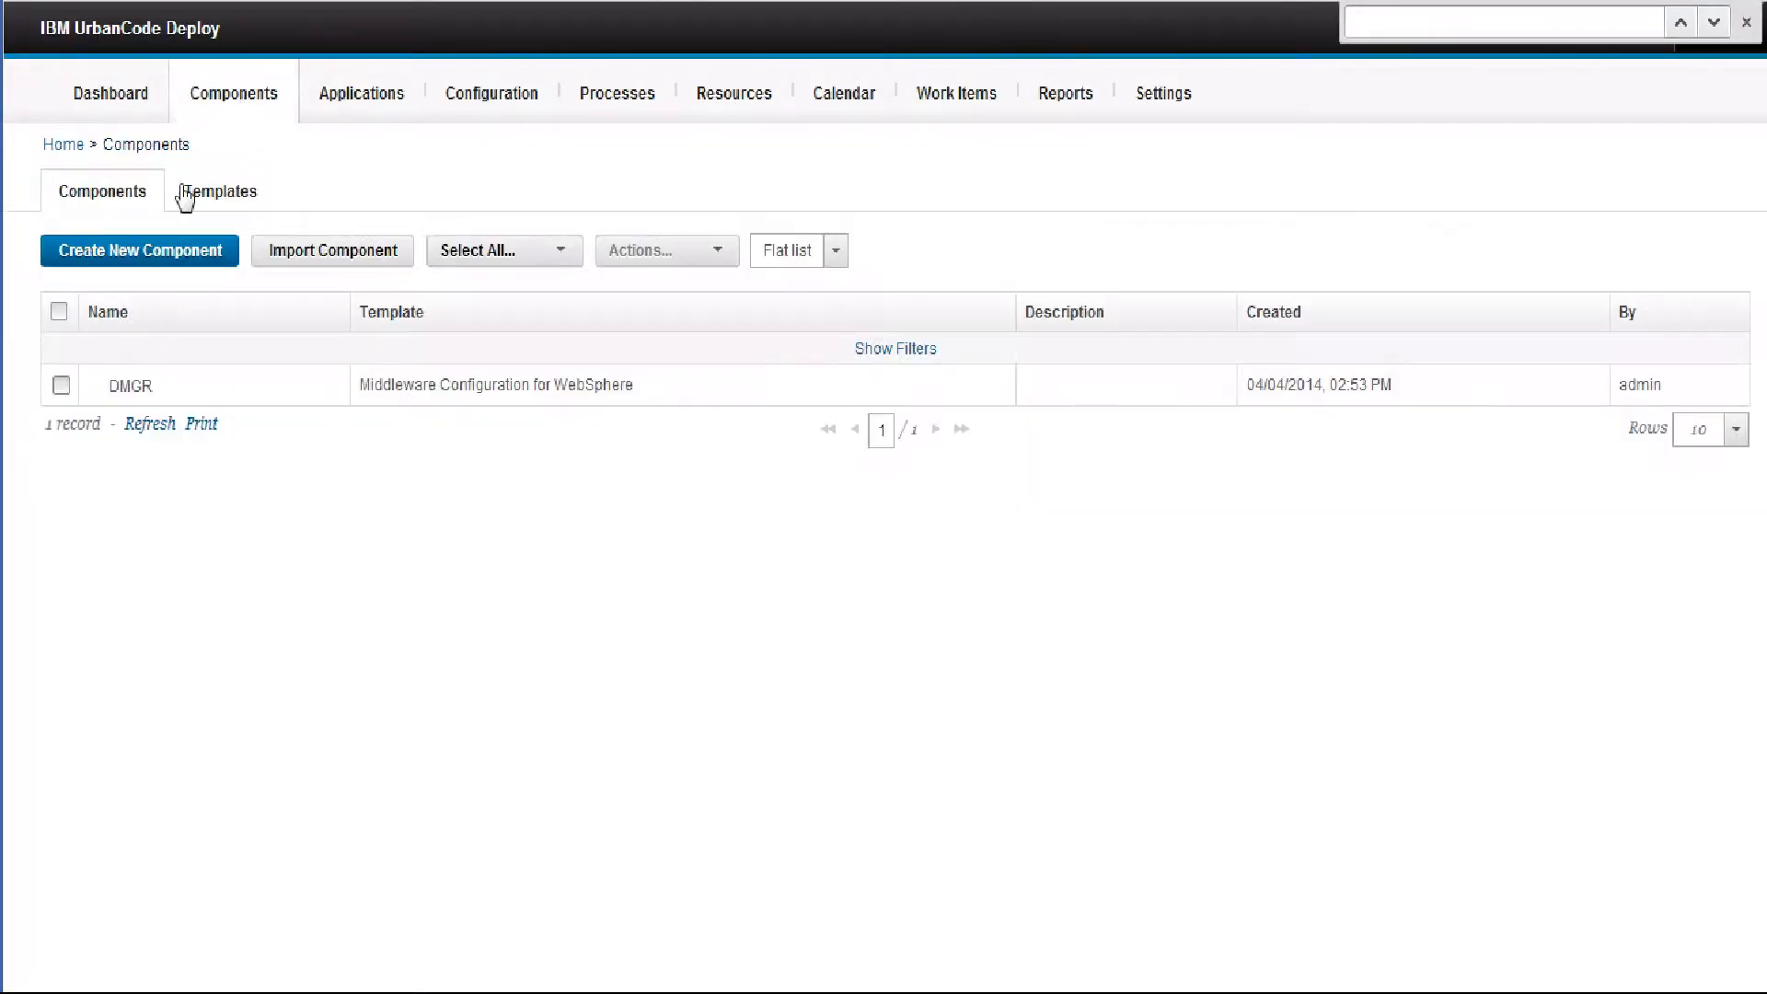
left_click(138, 258)
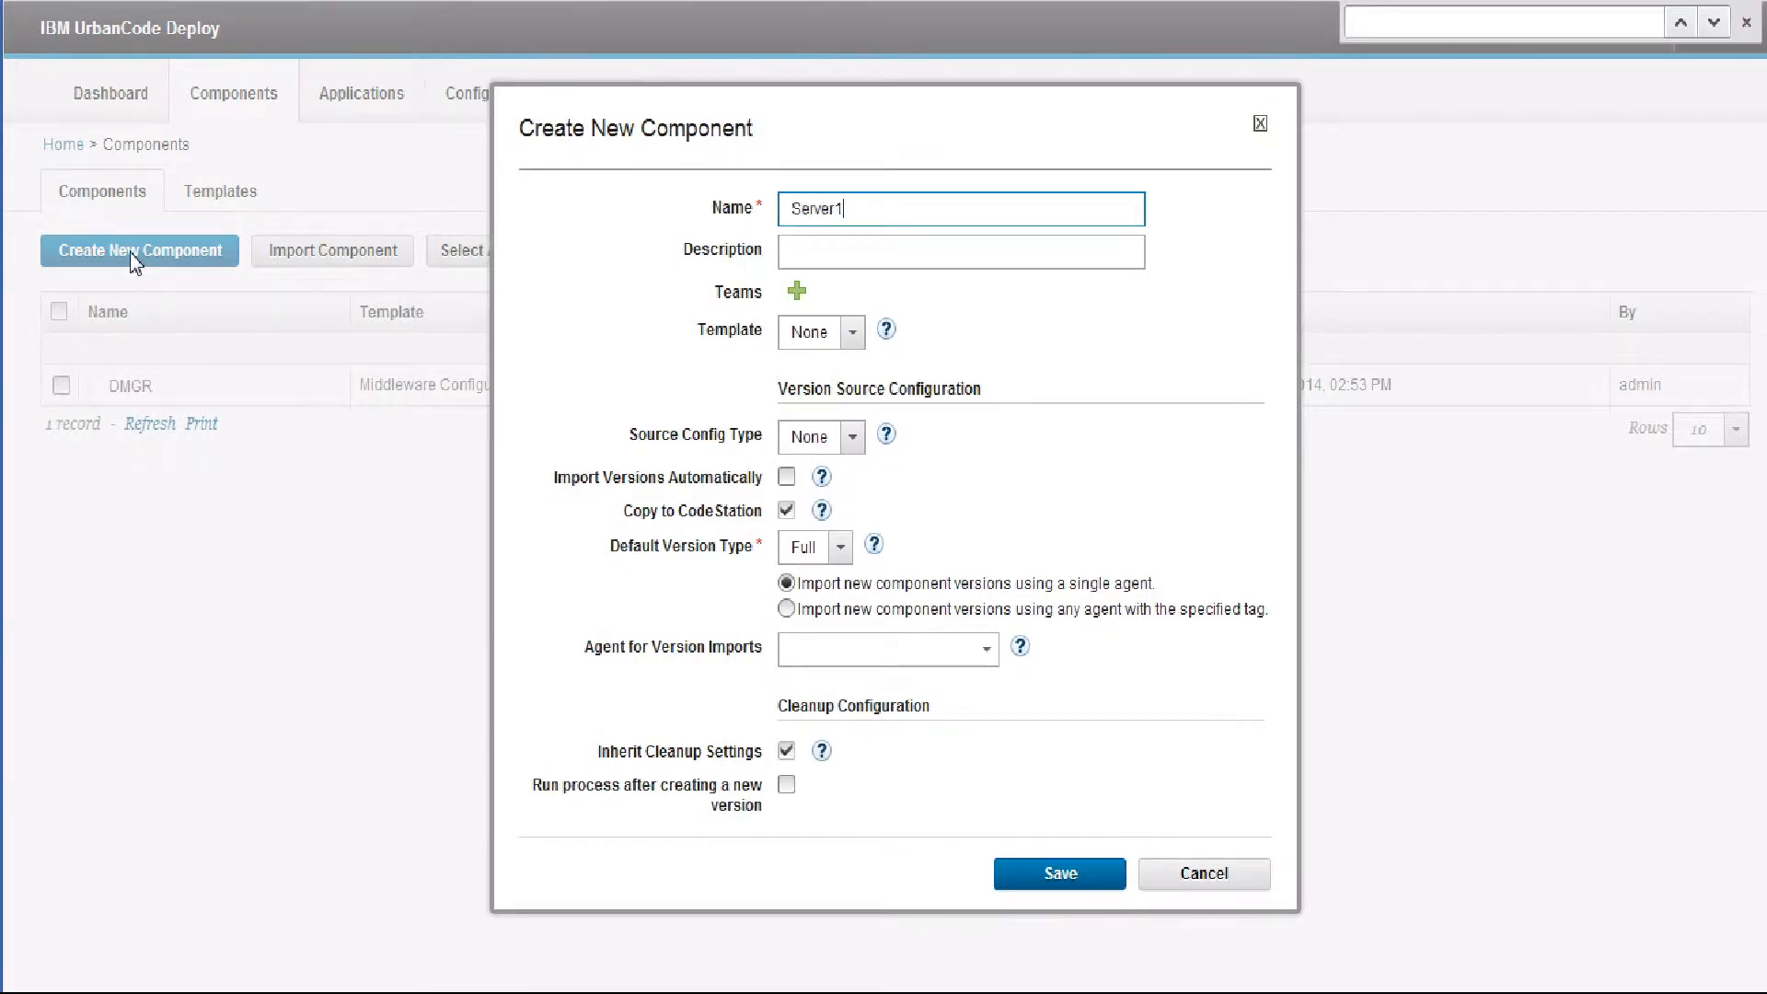
left_click(842, 333)
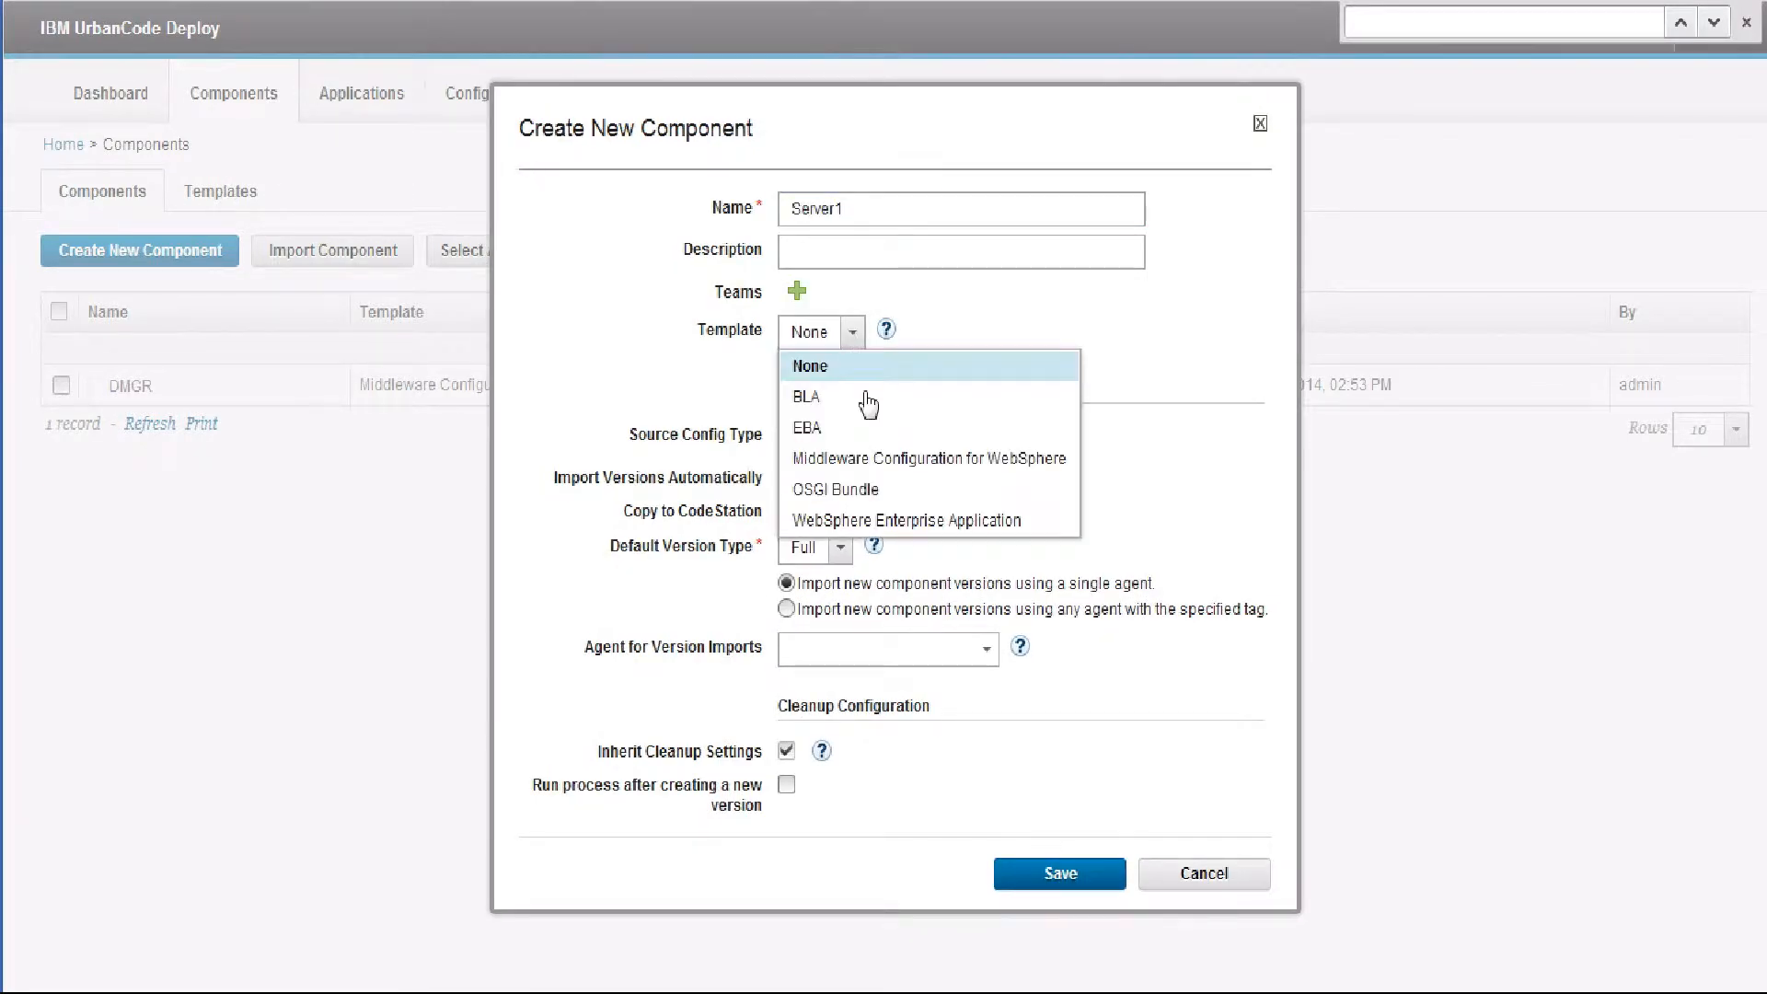
left_click(874, 460)
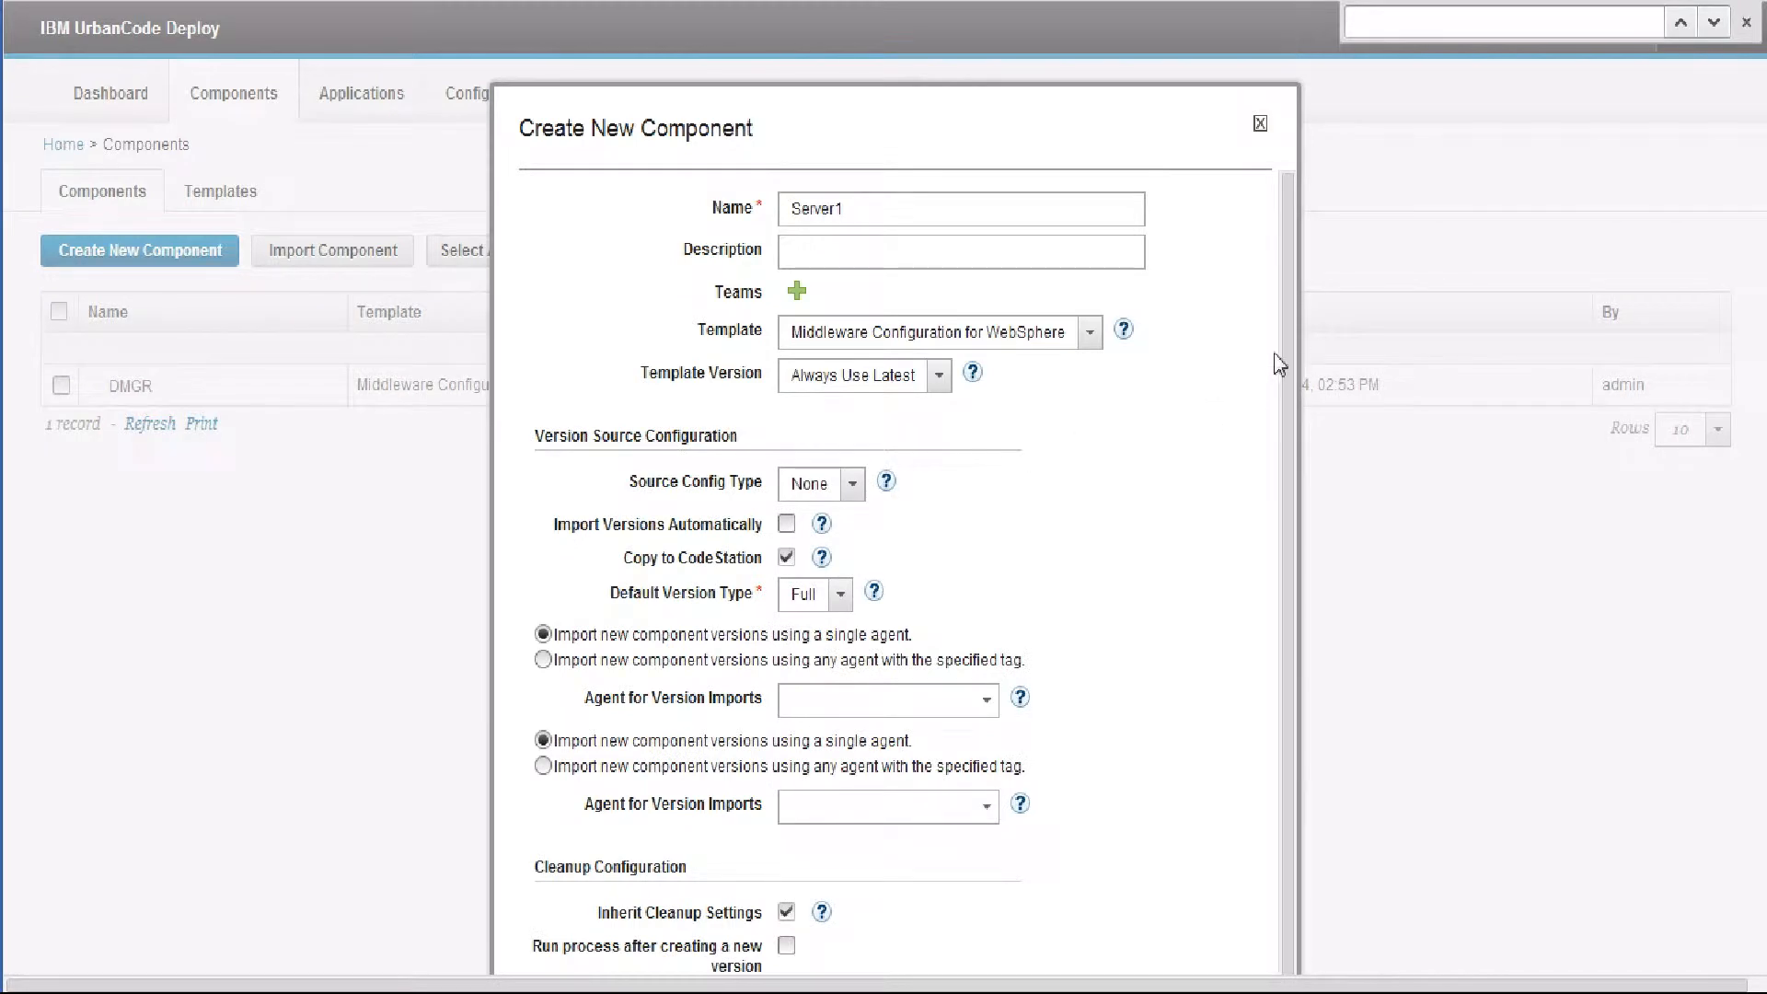
left_click_drag(1284, 359, 1271, 637)
left_click_drag(1755, 365, 1742, 578)
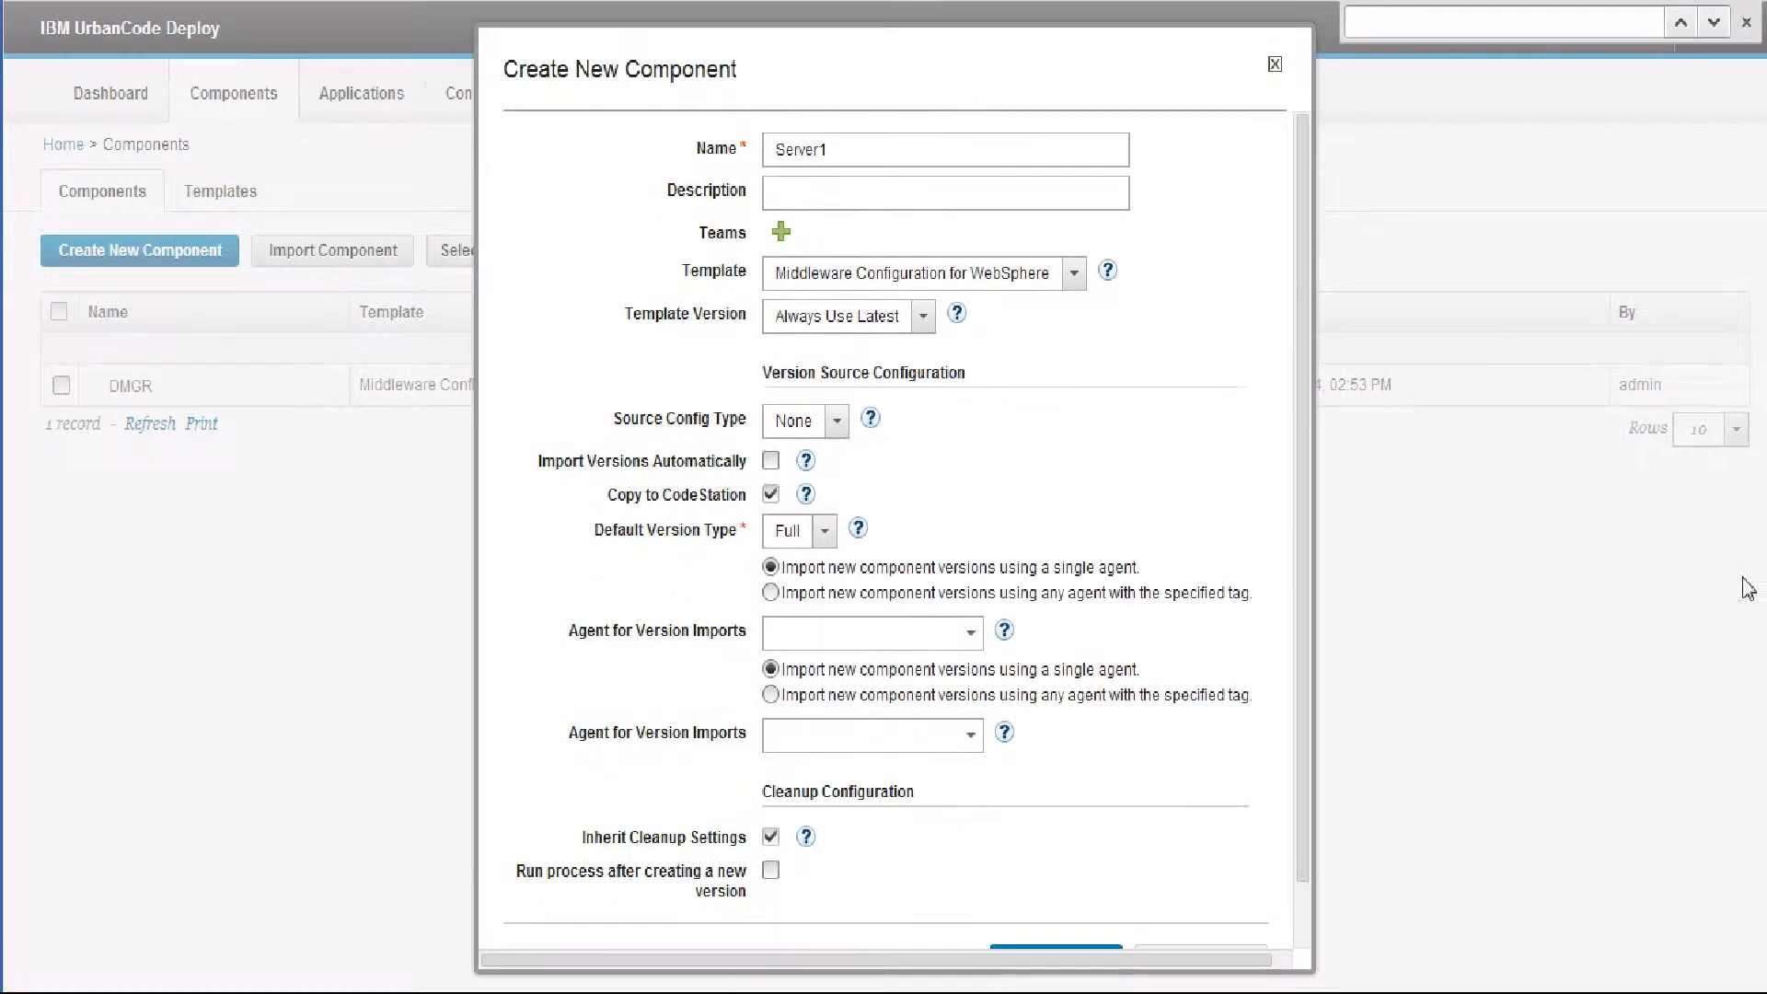
scroll(1298, 783, "down", 2)
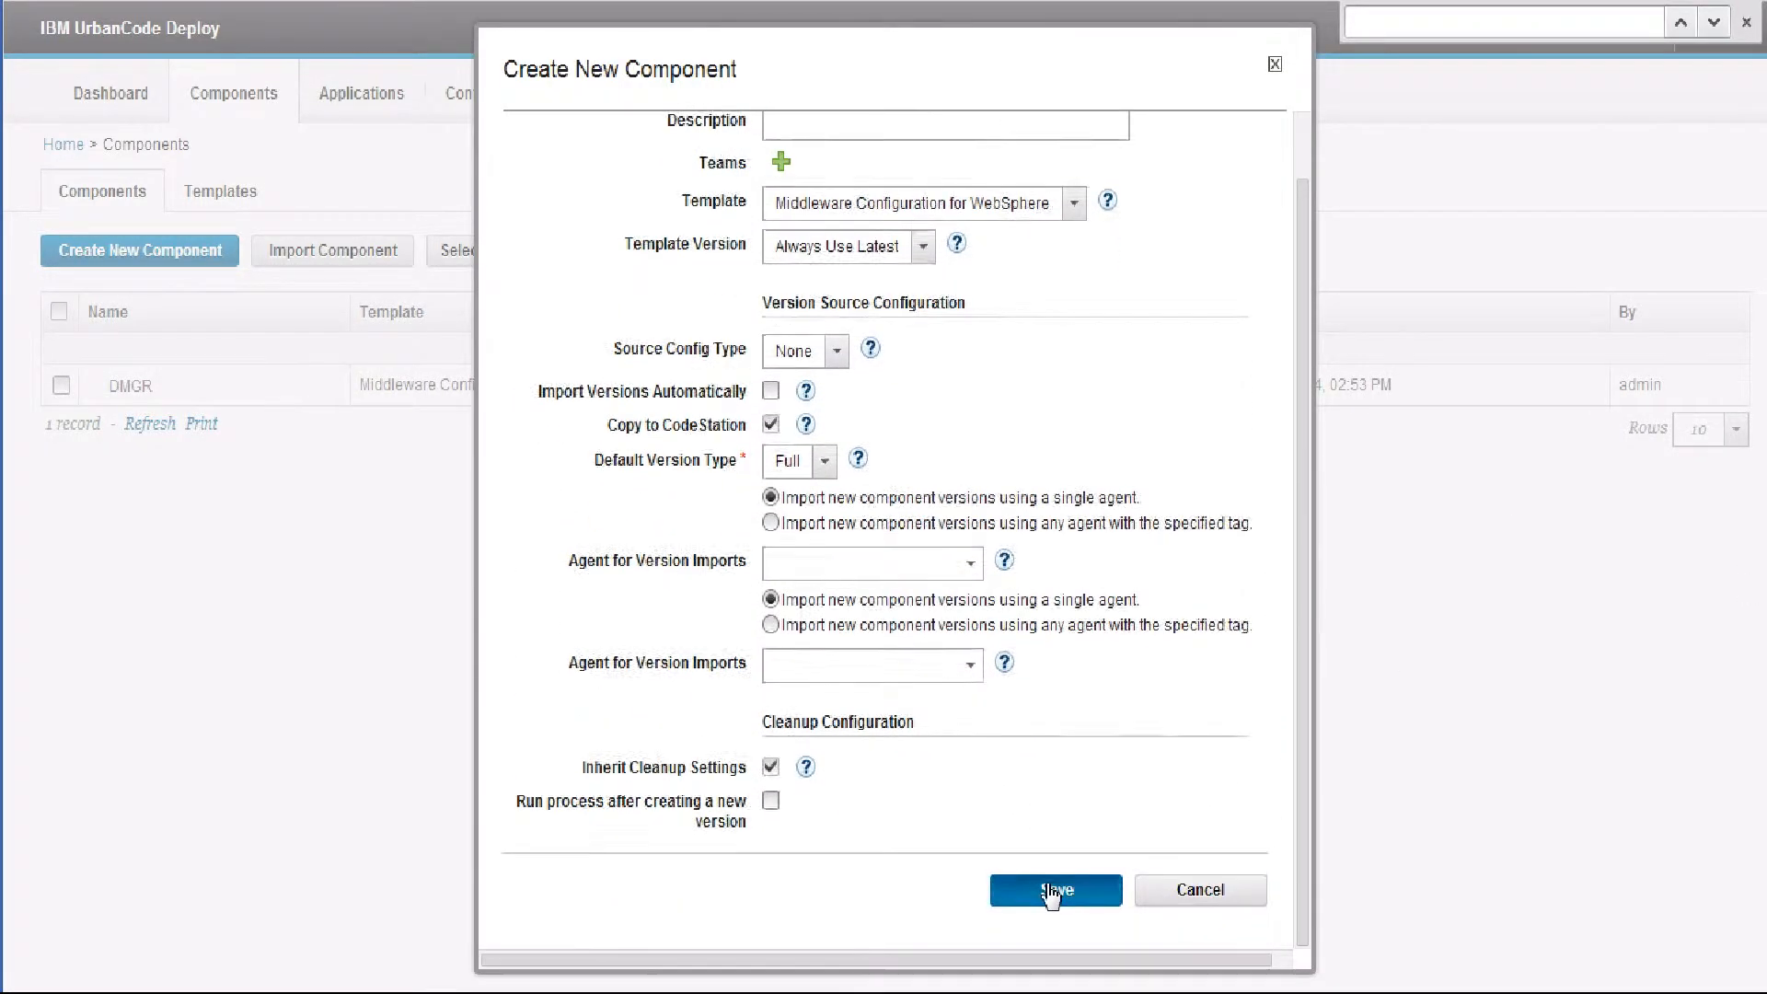
left_click(1056, 890)
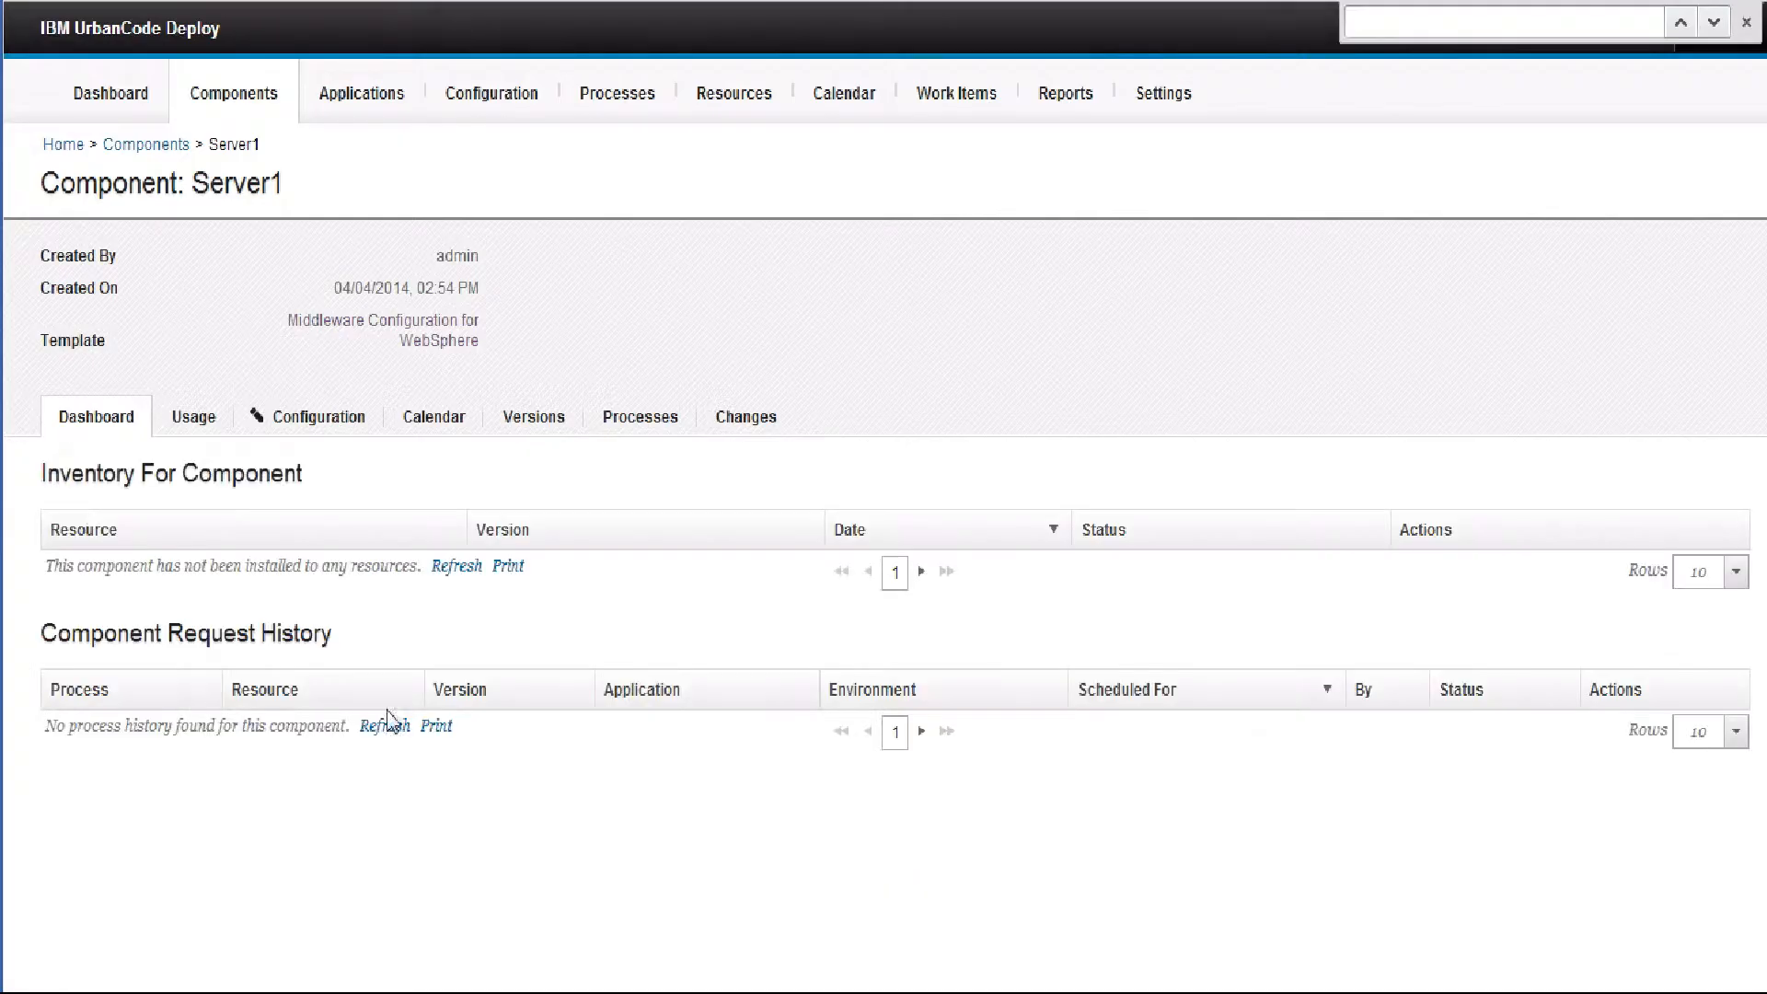
left_click(659, 430)
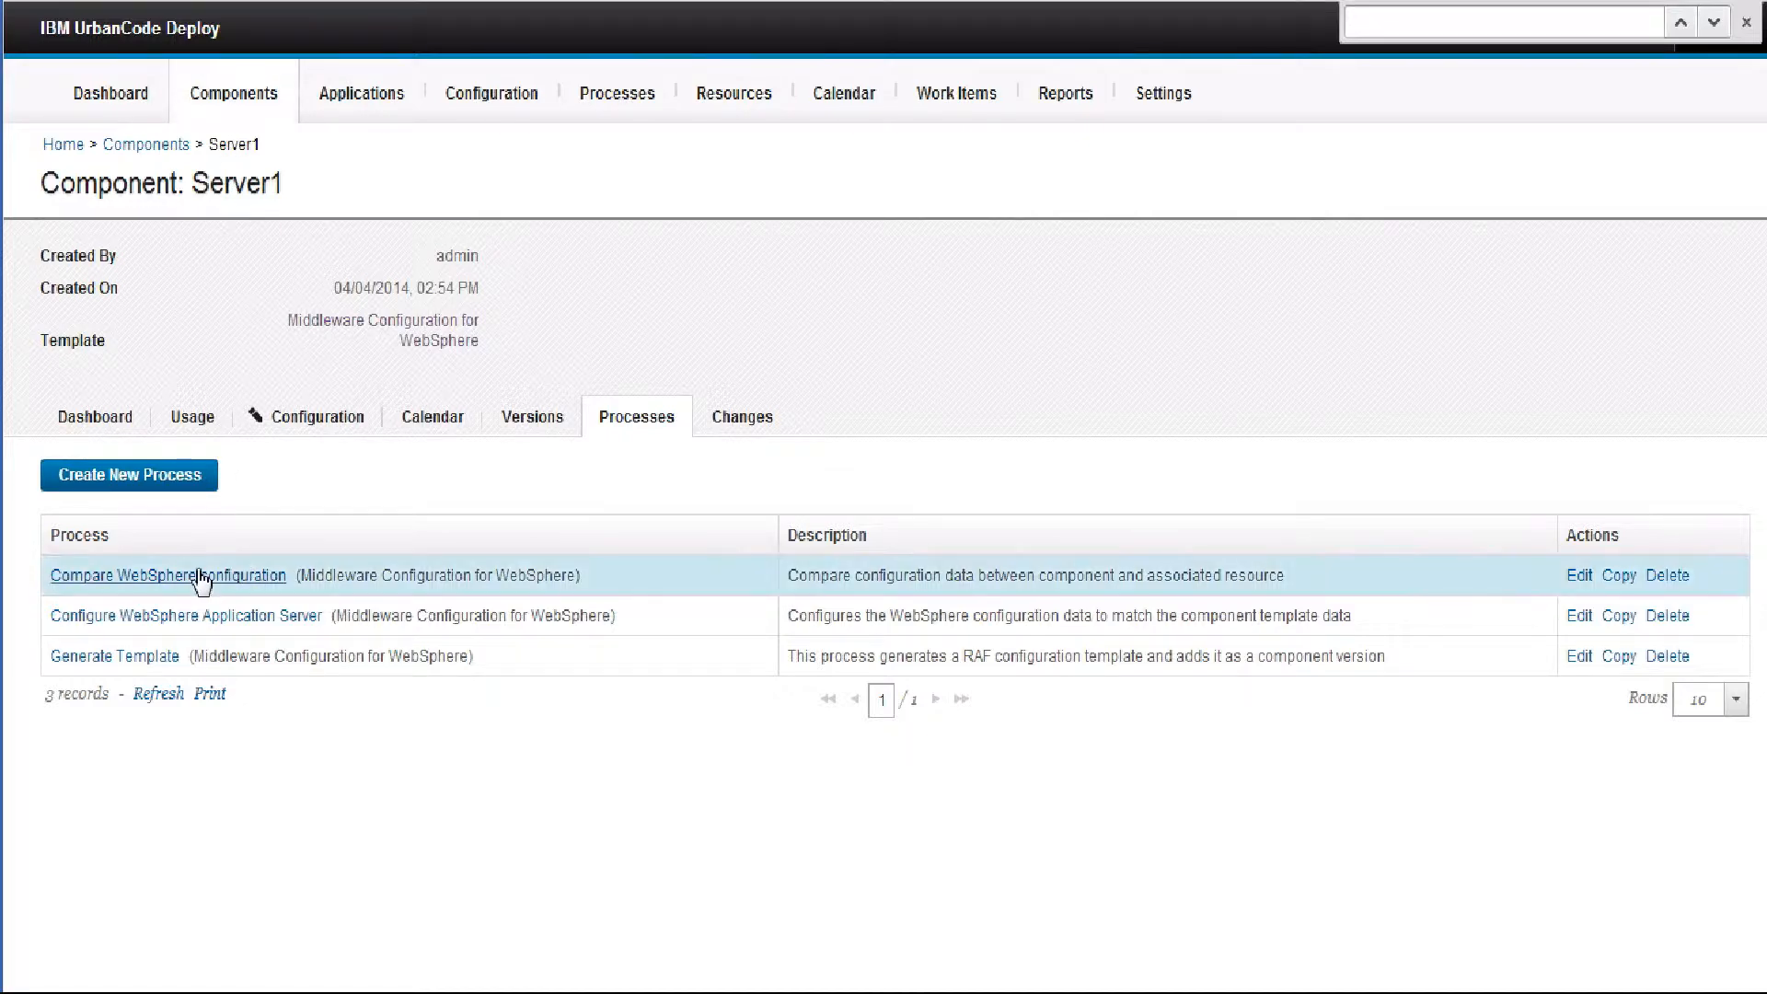
Add the DMGR component to the WebSphereCell - Dmgr01 group in the resource tree, keeping the name DMGR
left_click(254, 106)
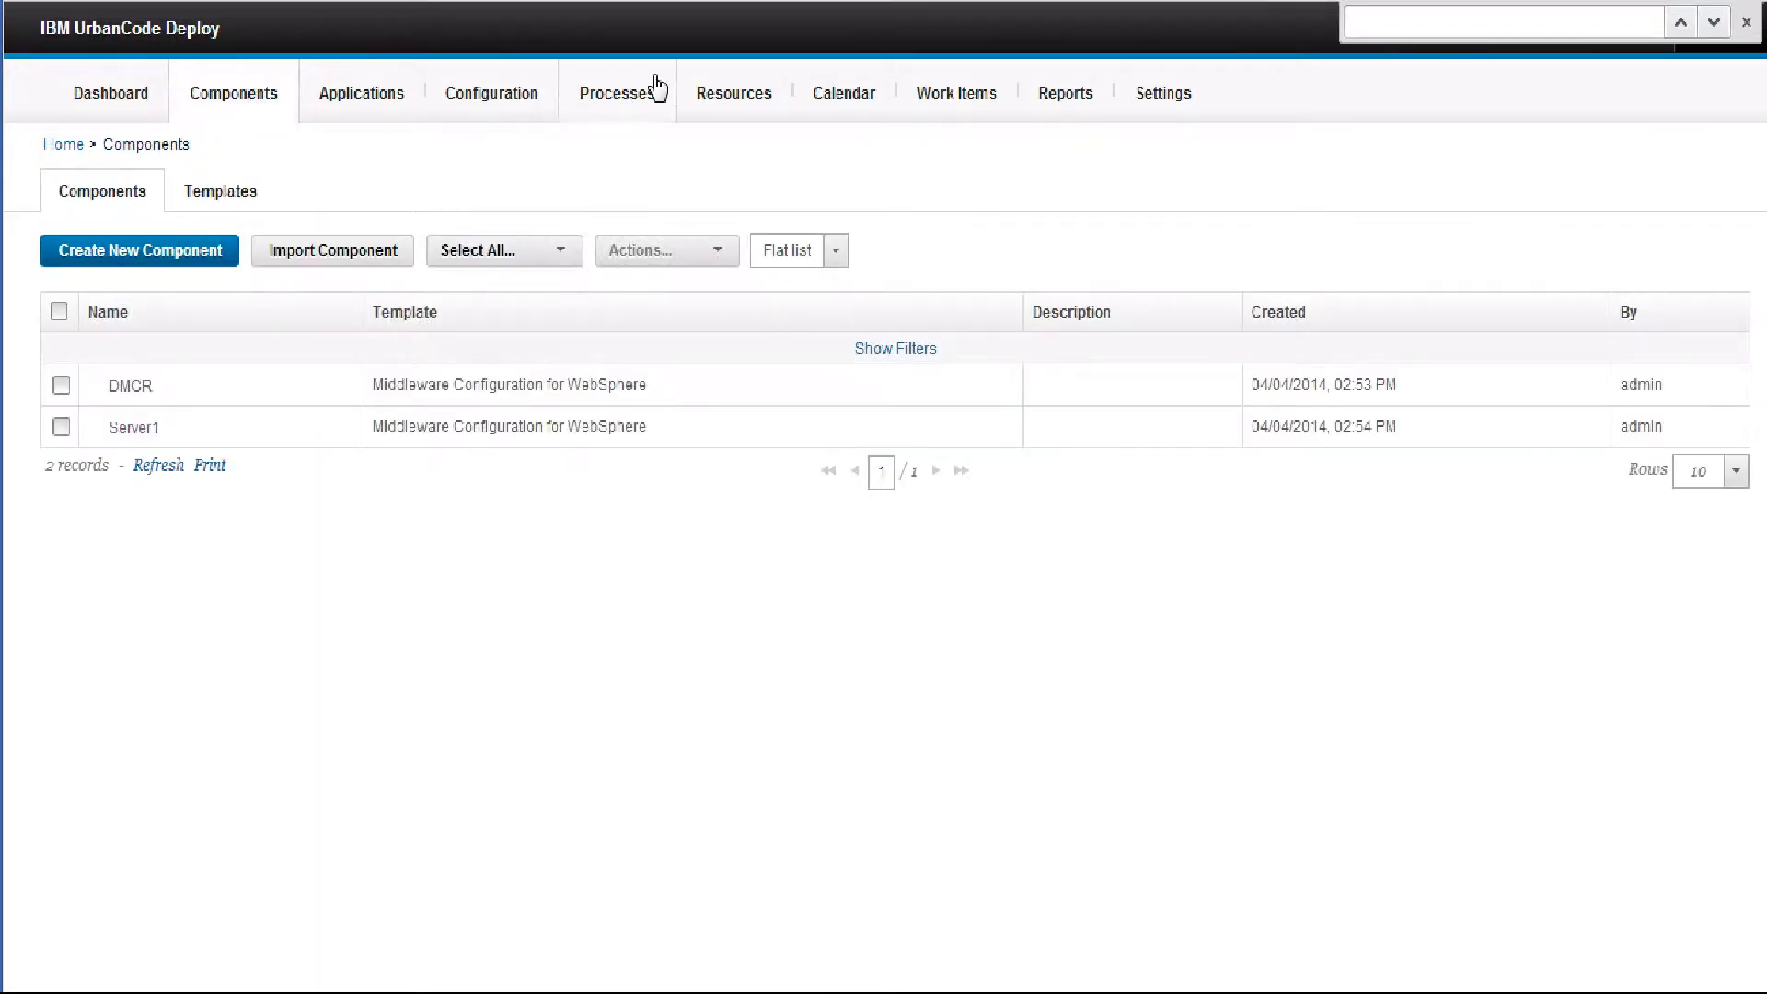
left_click(734, 101)
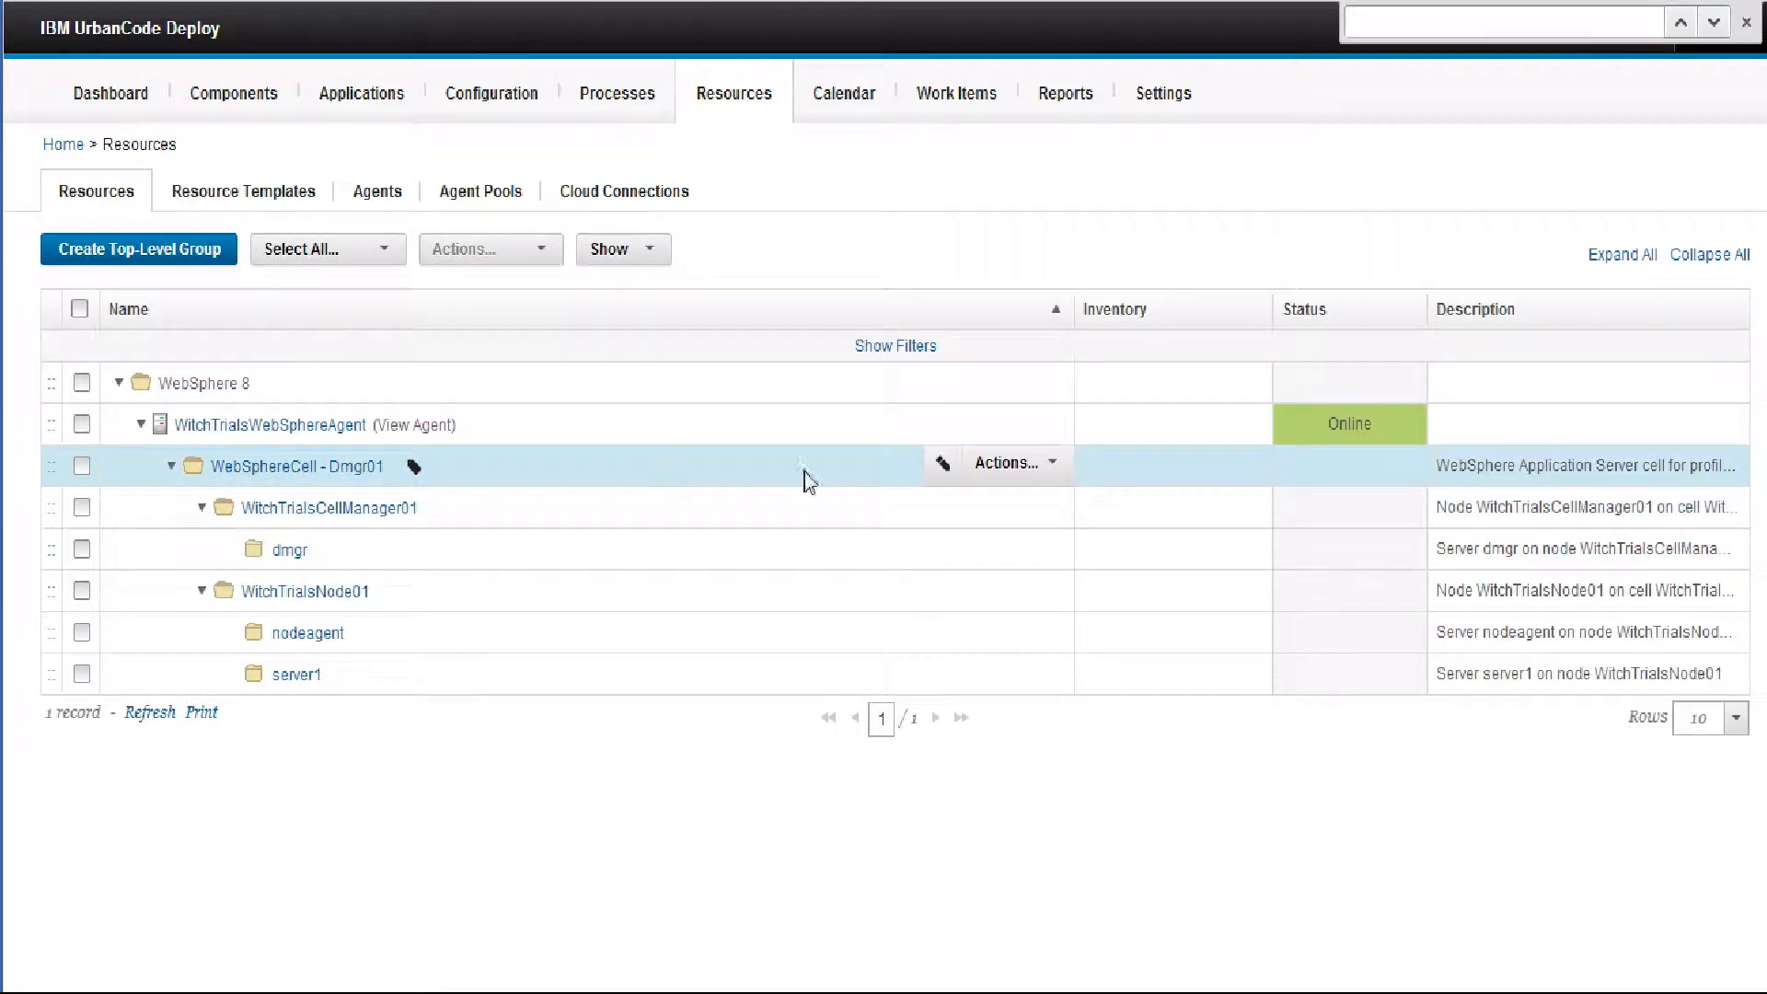
left_click(1003, 464)
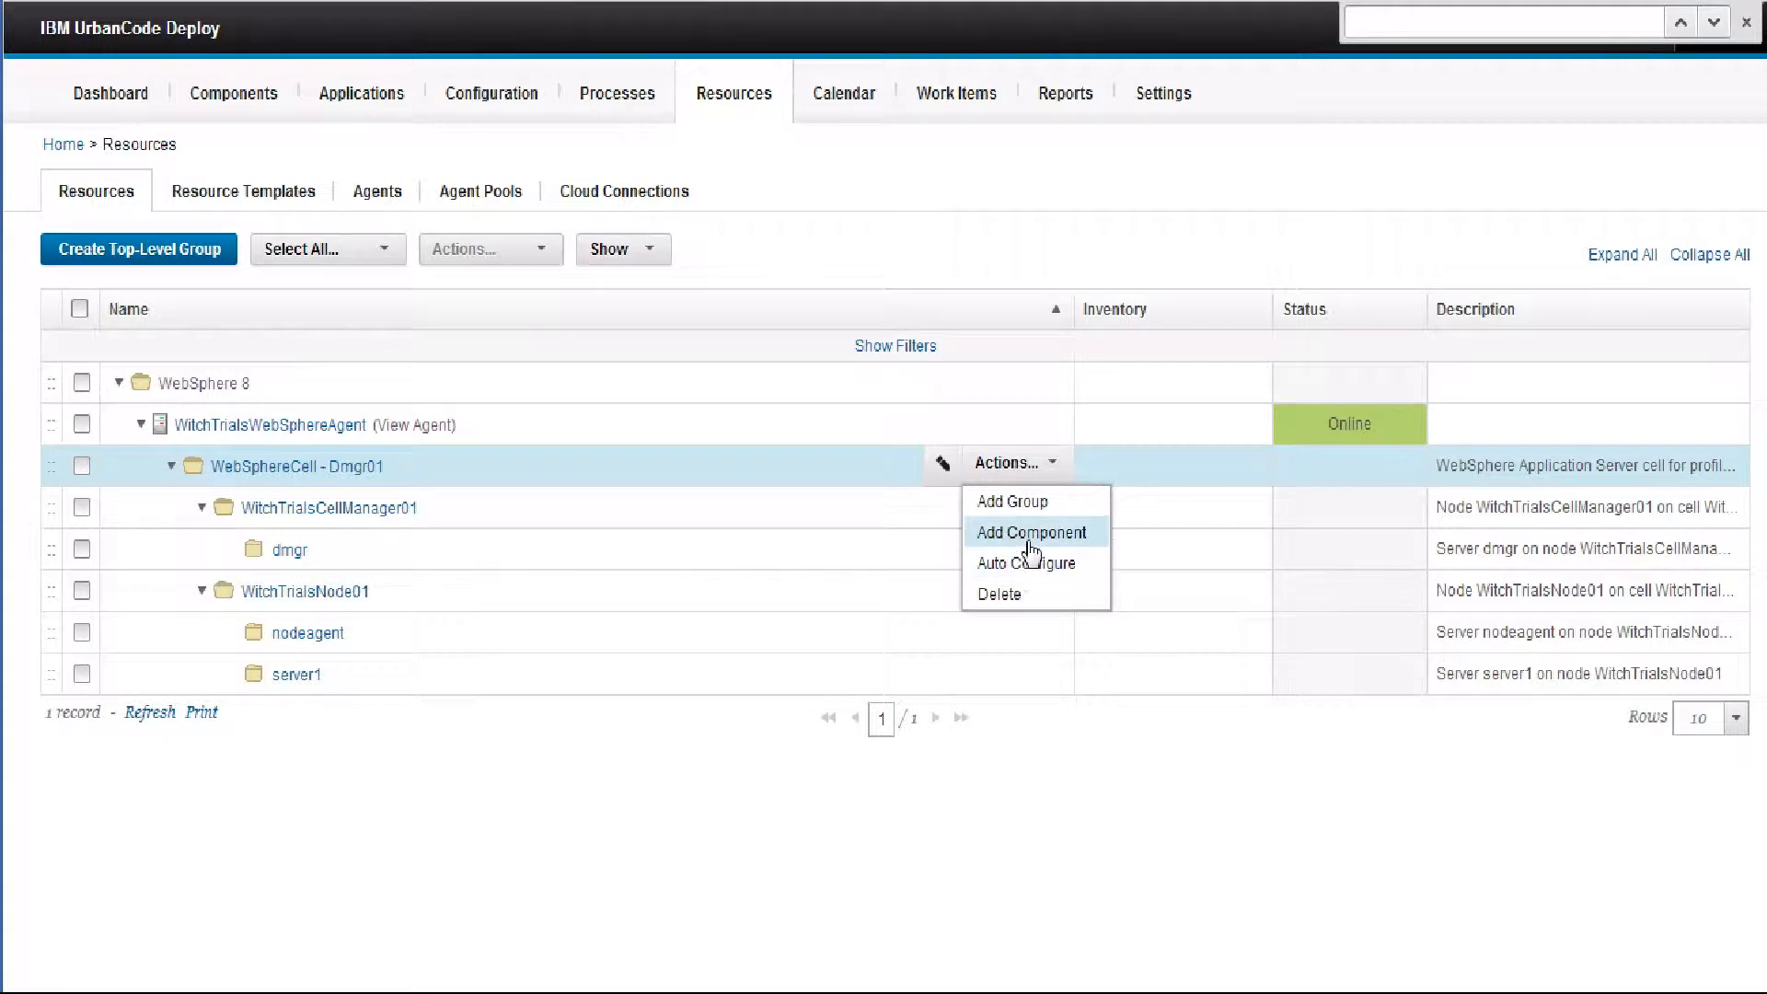
left_click(1032, 535)
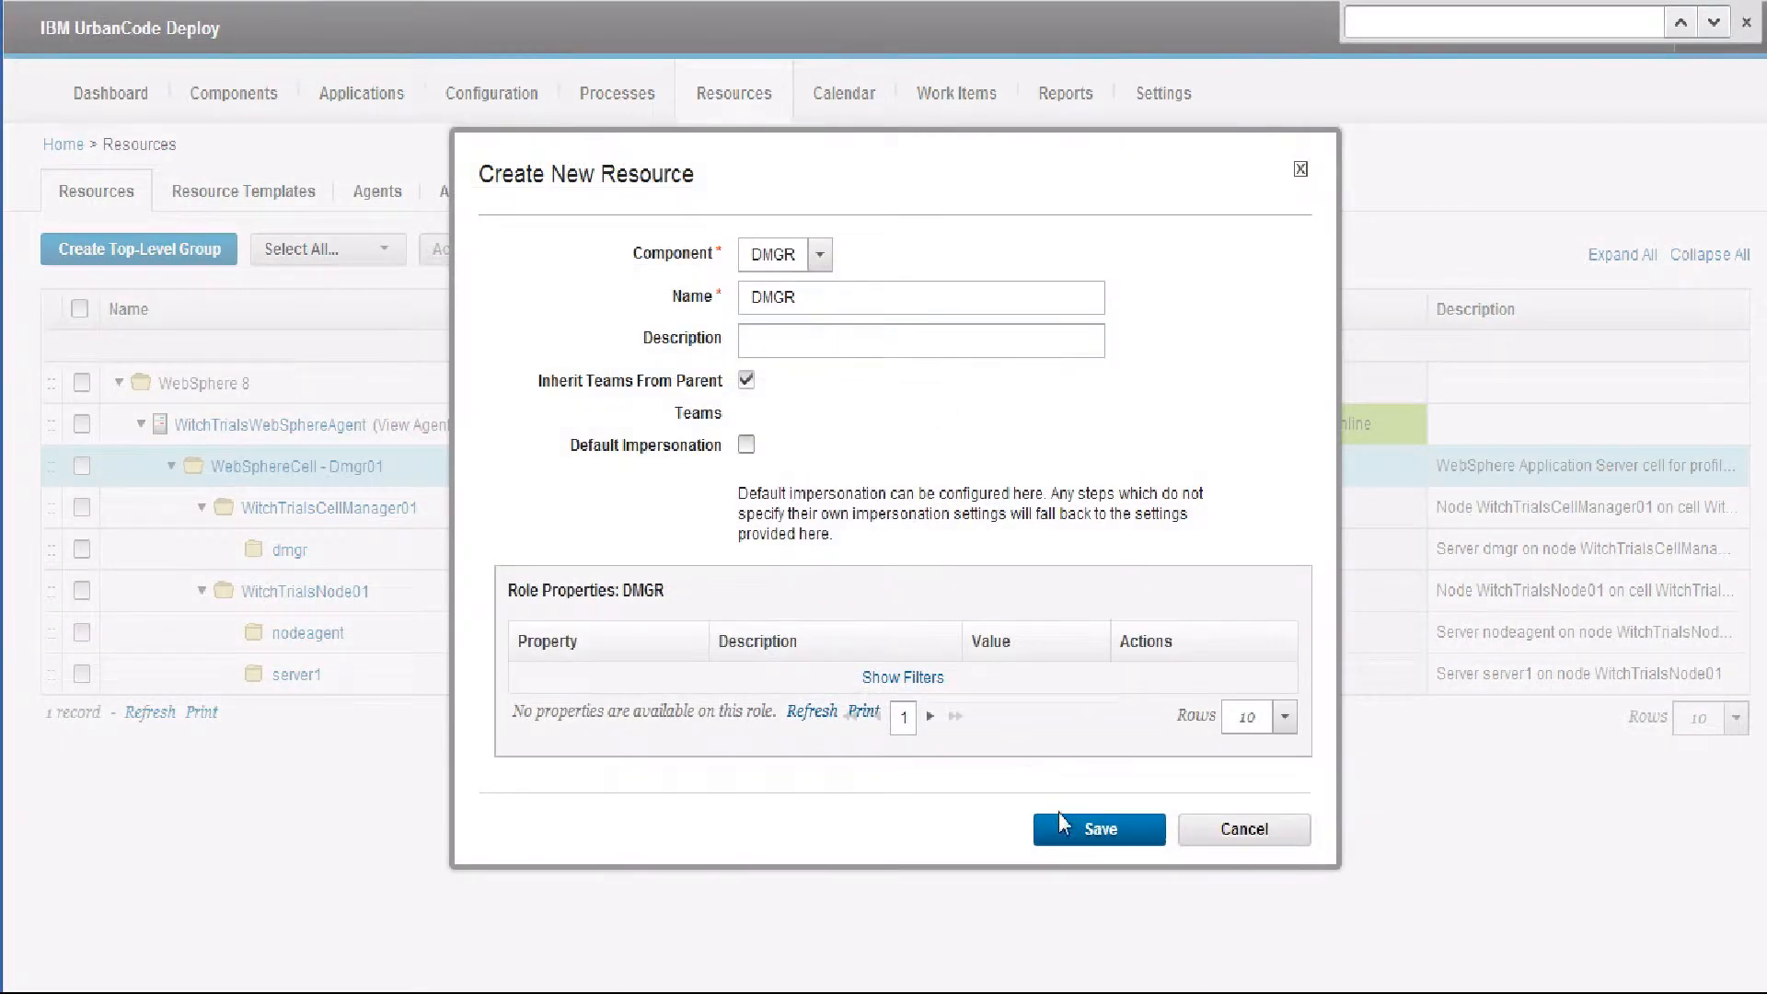
left_click(1095, 828)
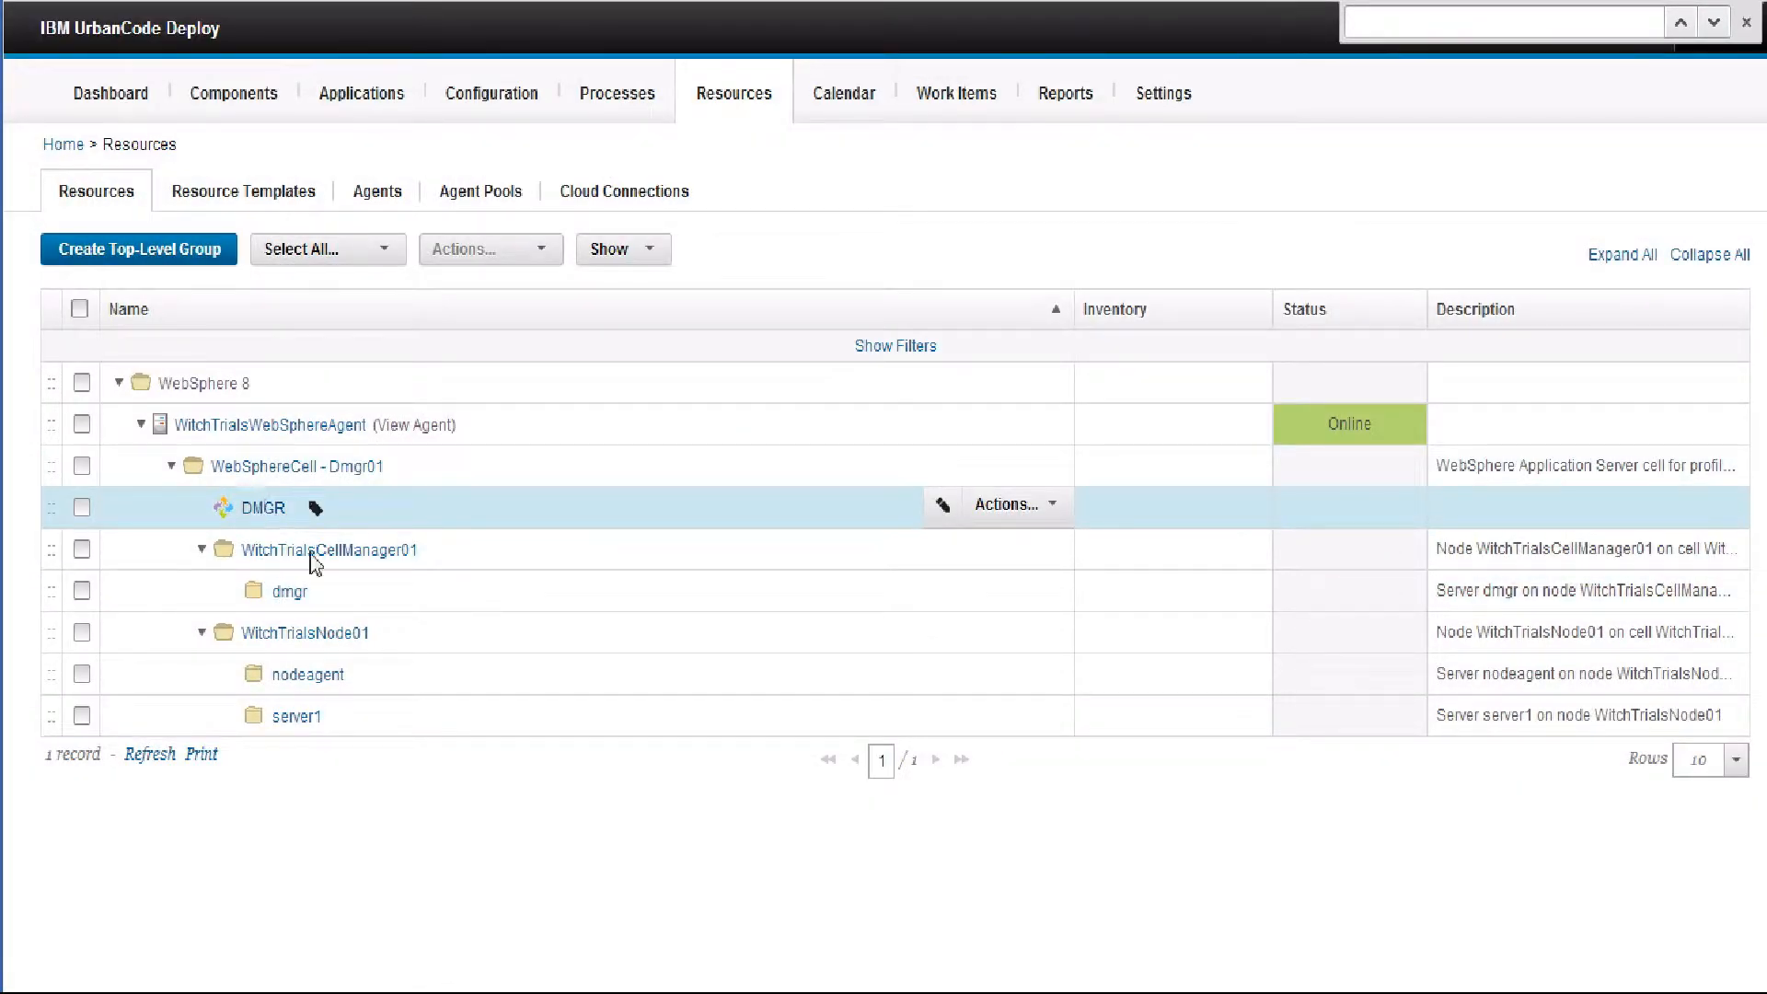
Add the Server1 component to the server1 resource under WitchTrialsNode01
left_click(996, 724)
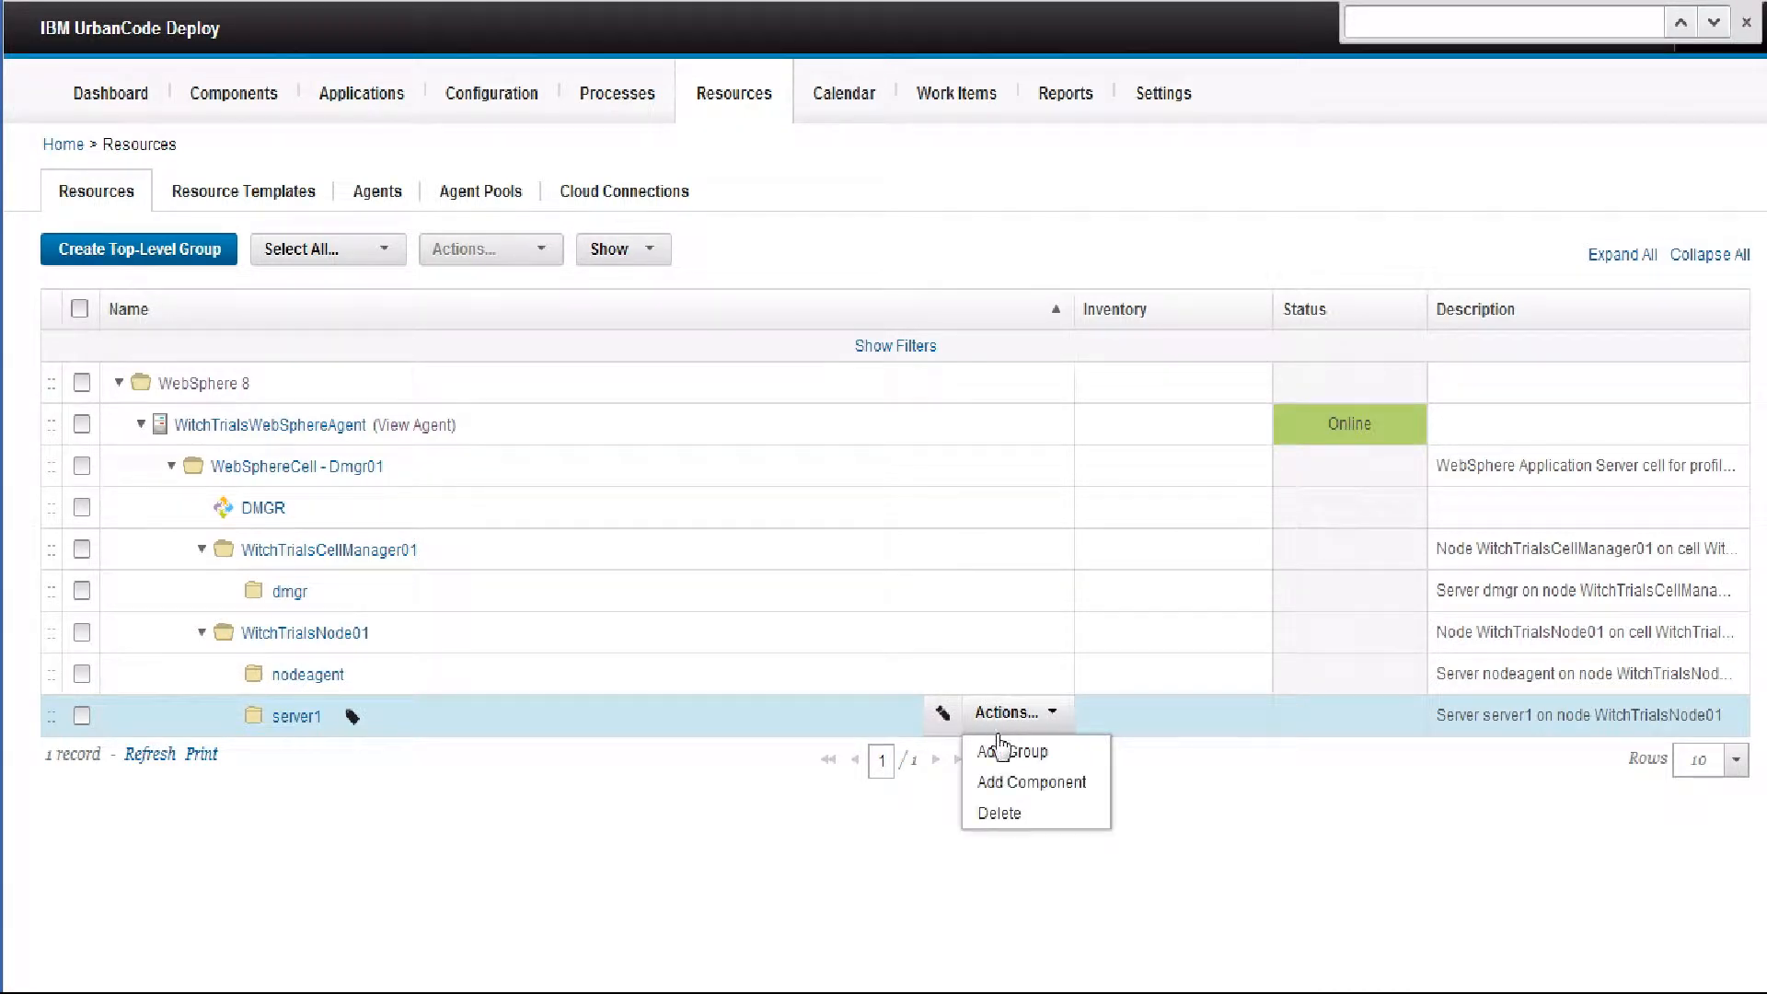
left_click(1017, 784)
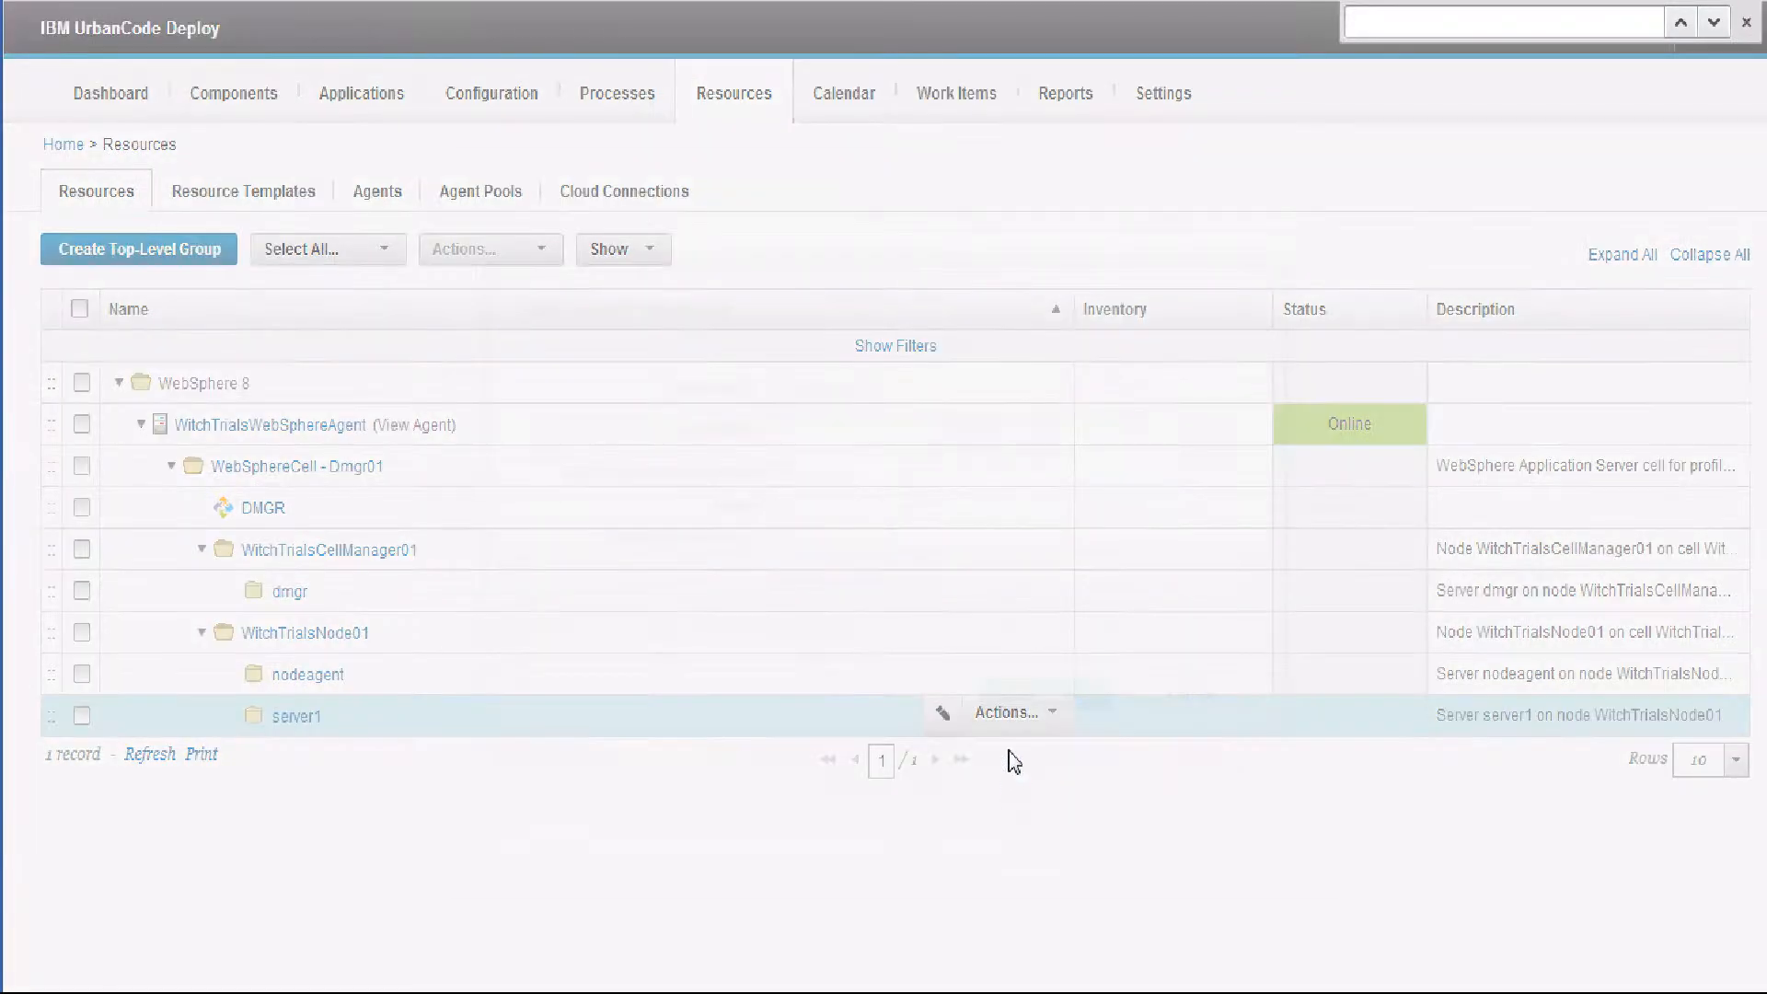
left_click(828, 254)
left_click(778, 322)
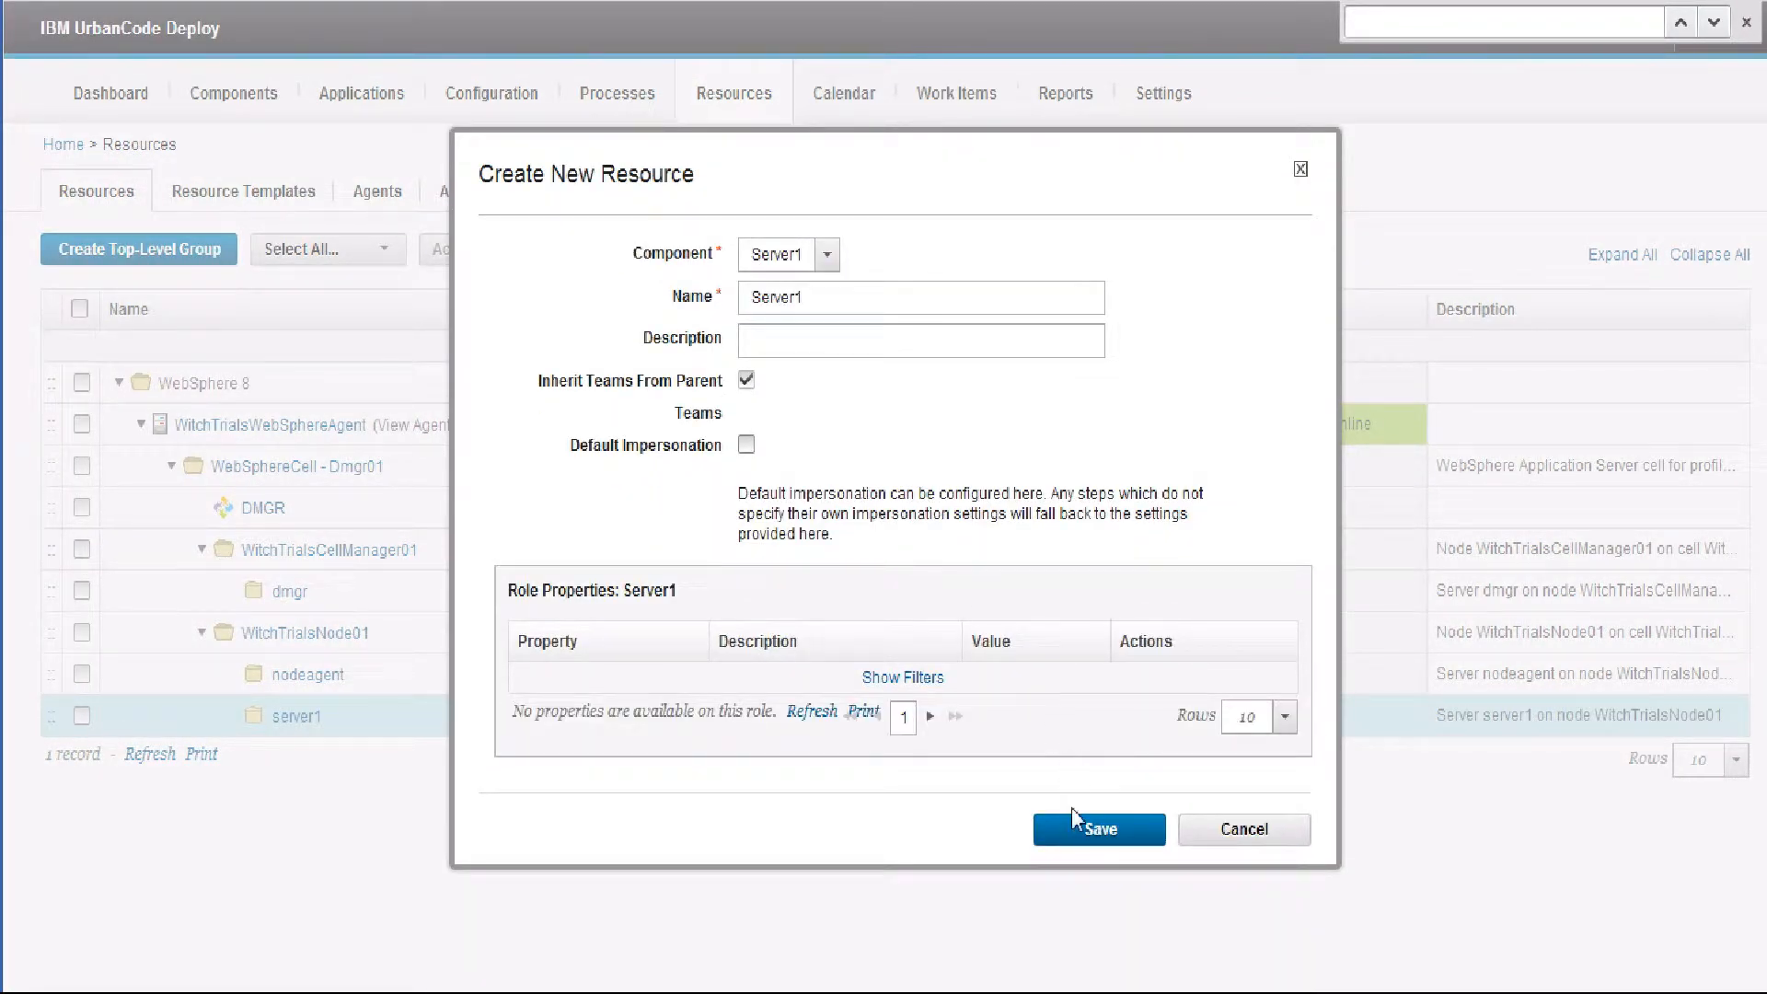
left_click(1082, 828)
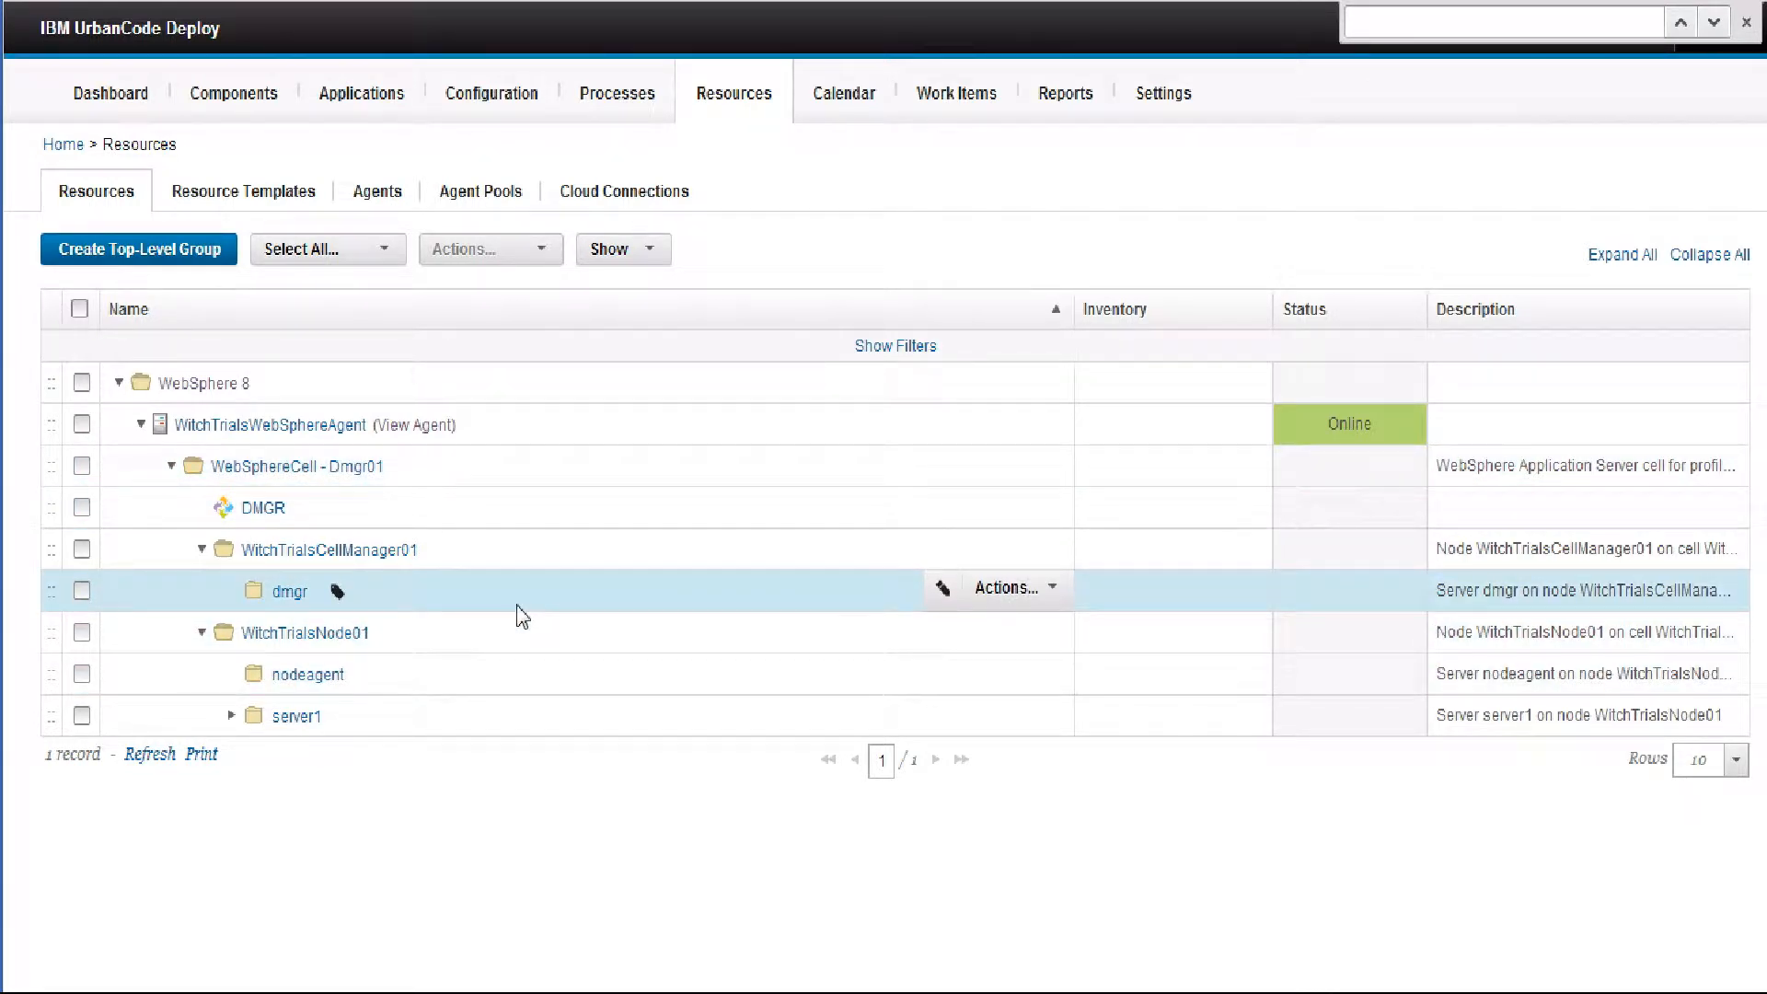
Create a new application named WebSphere 8 with the default settings
left_click(375, 105)
left_click(145, 223)
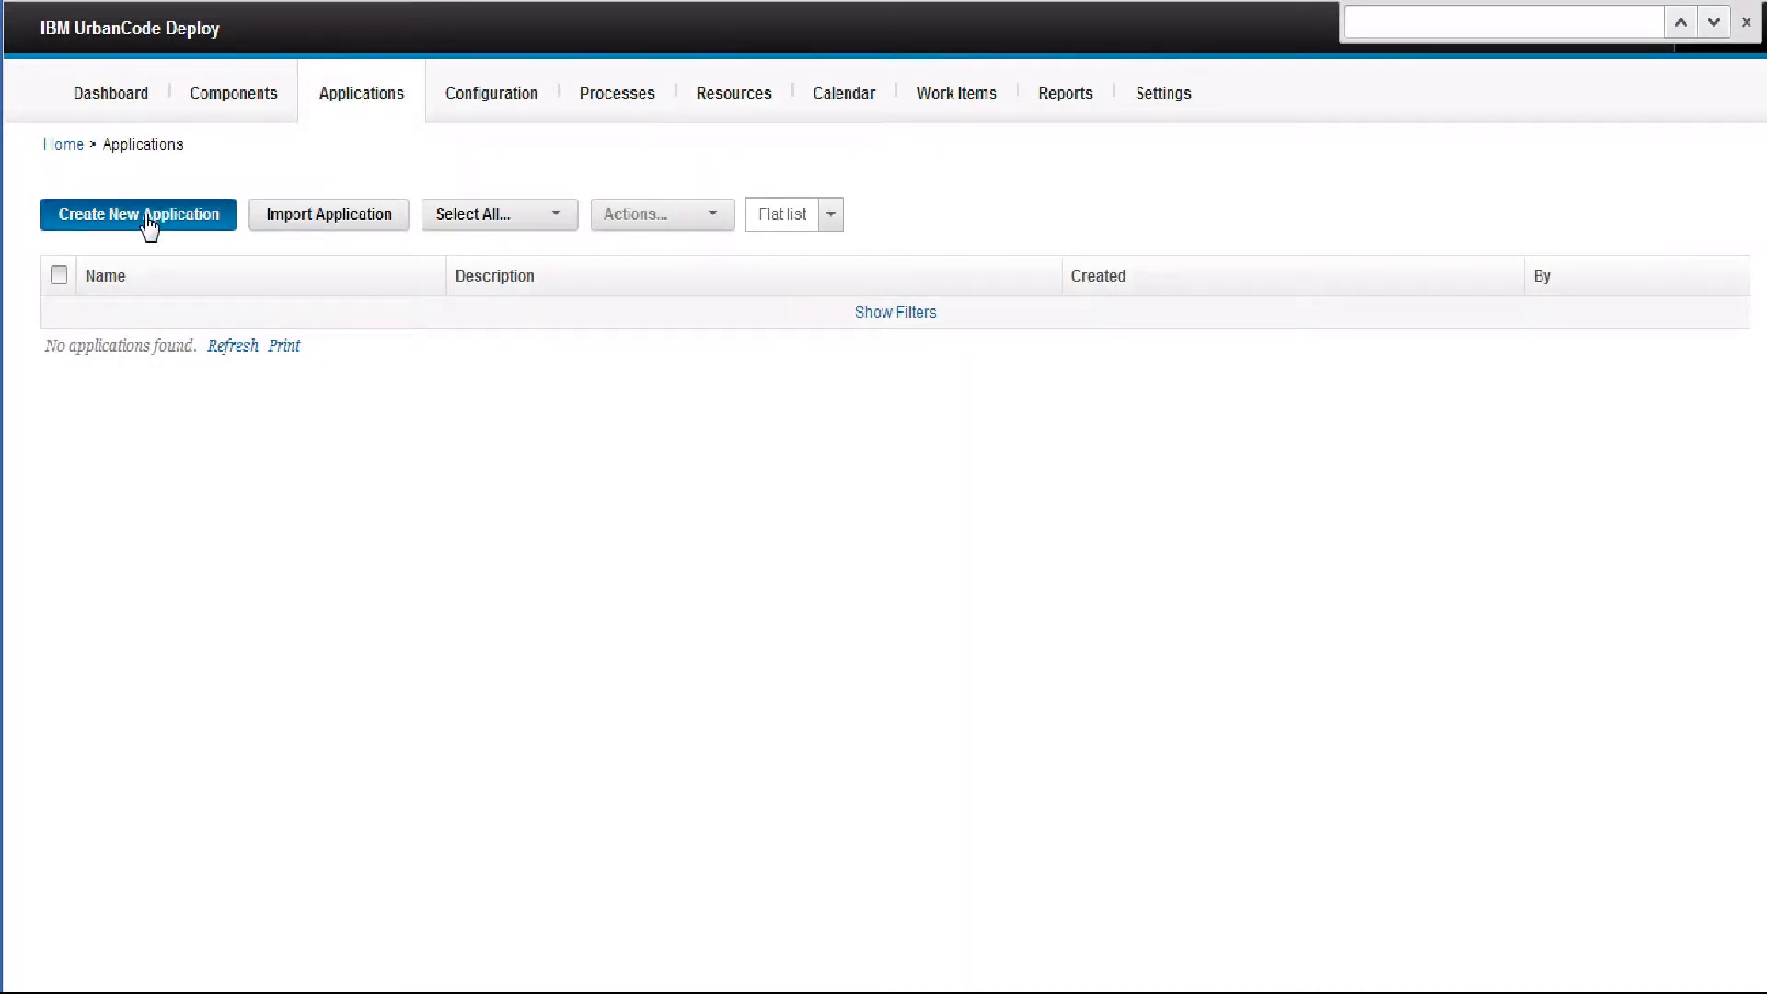
type("WebSphere 8")
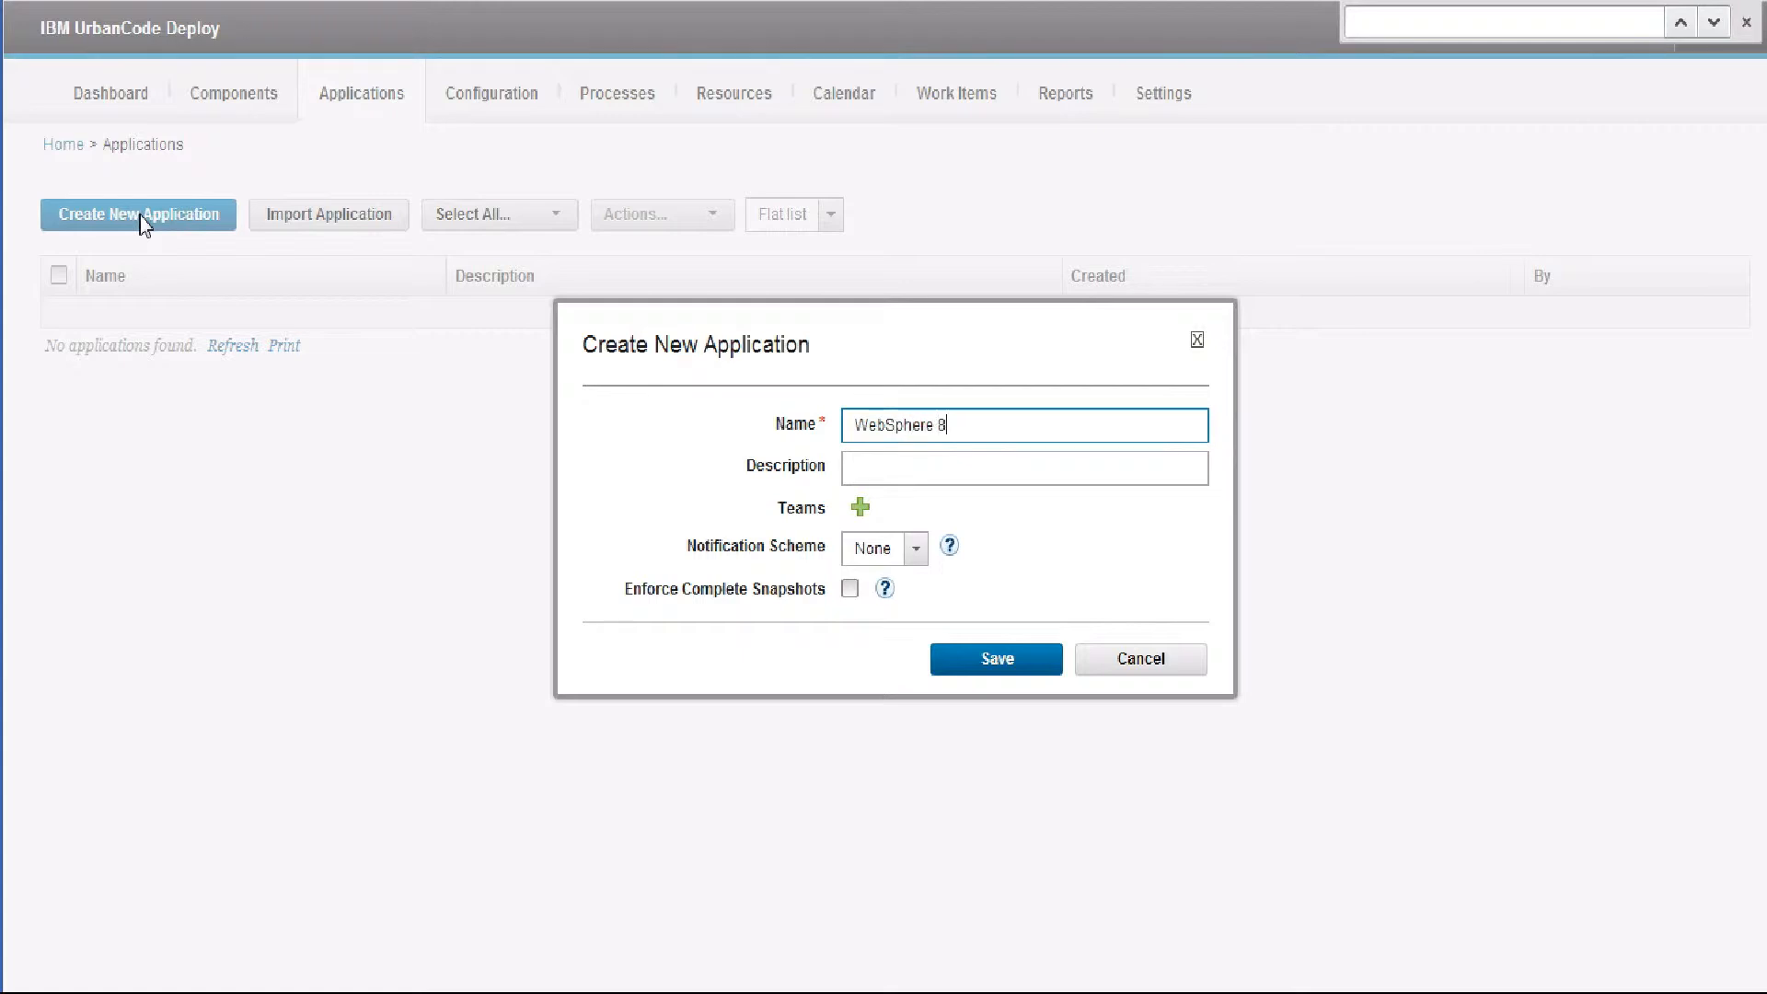
left_click(1031, 668)
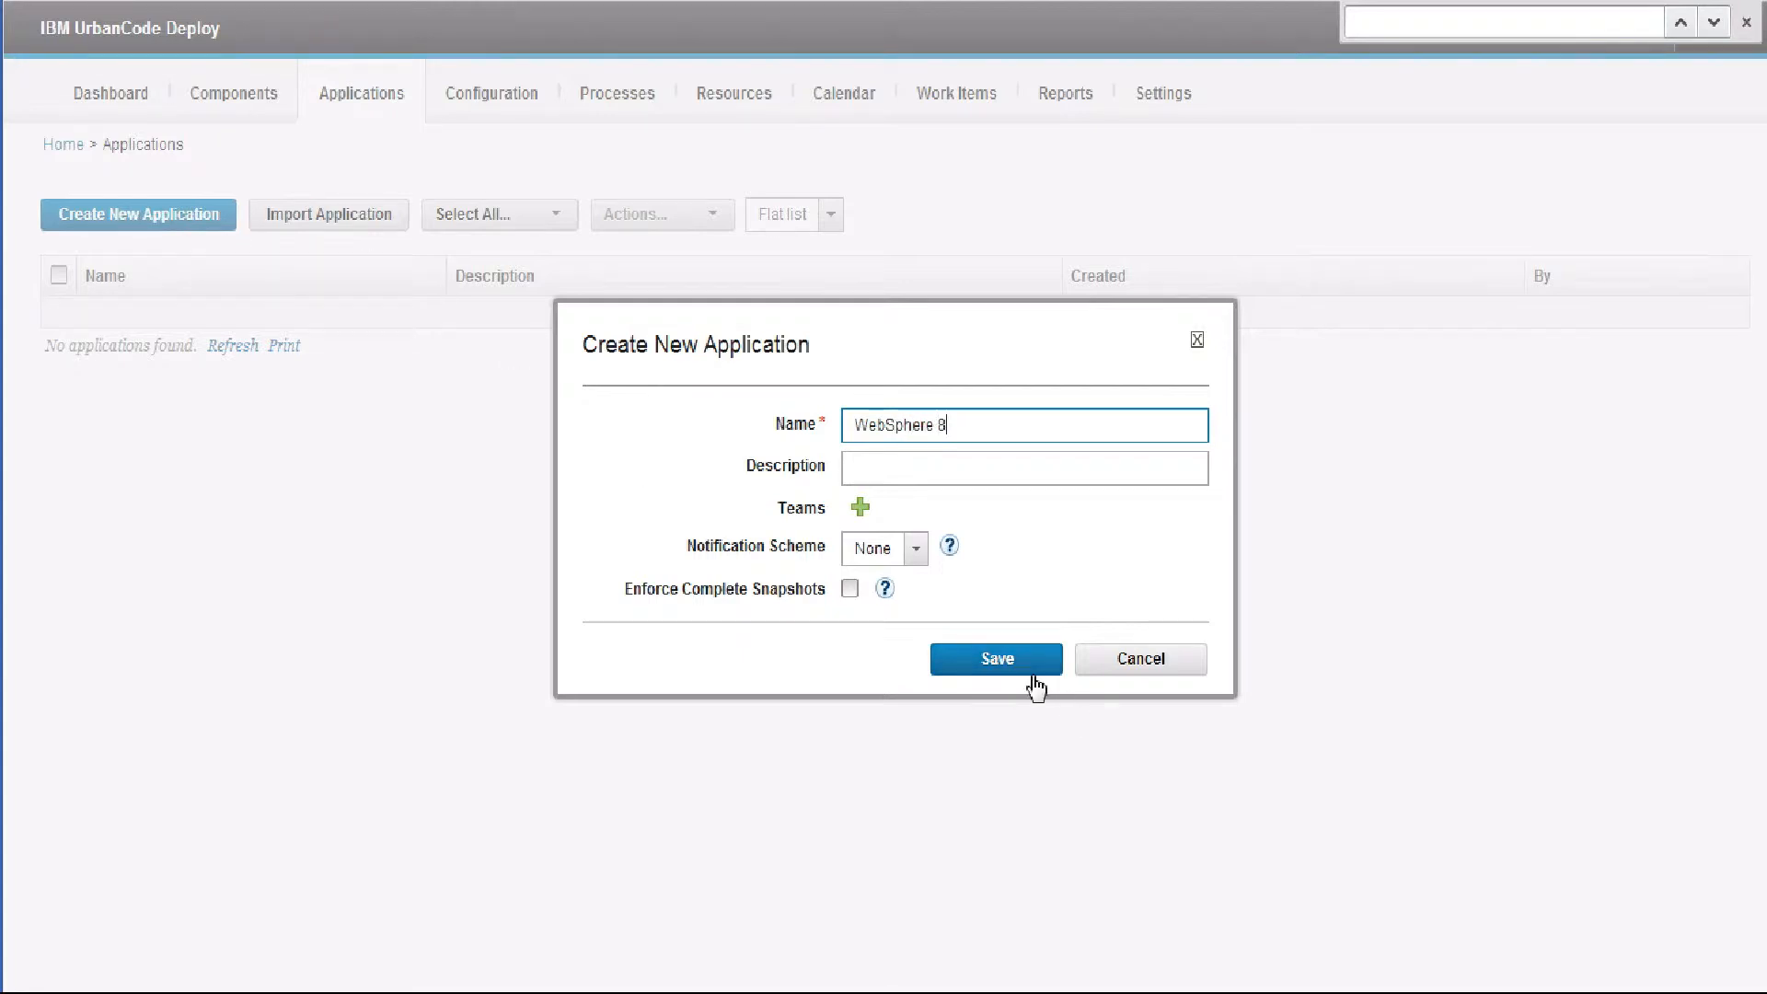
Create an environment named WebSphere Prod in the WebSphere 8 application
left_click(164, 434)
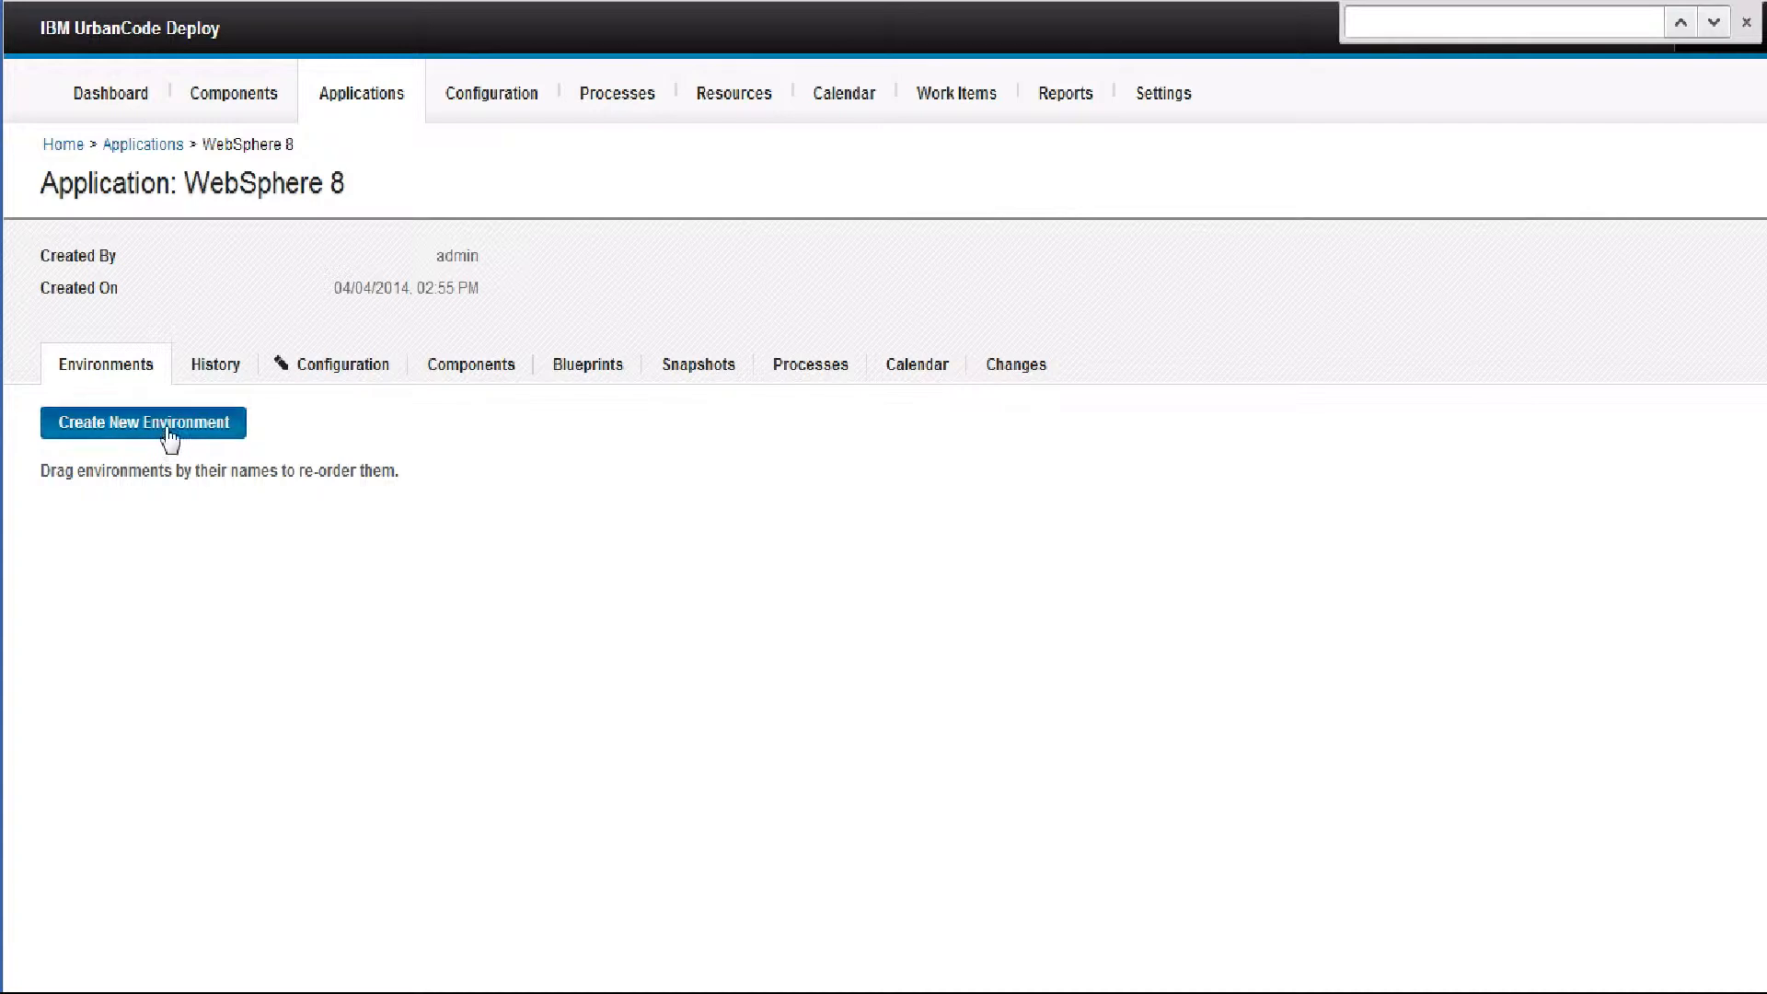
type("WebSphere ")
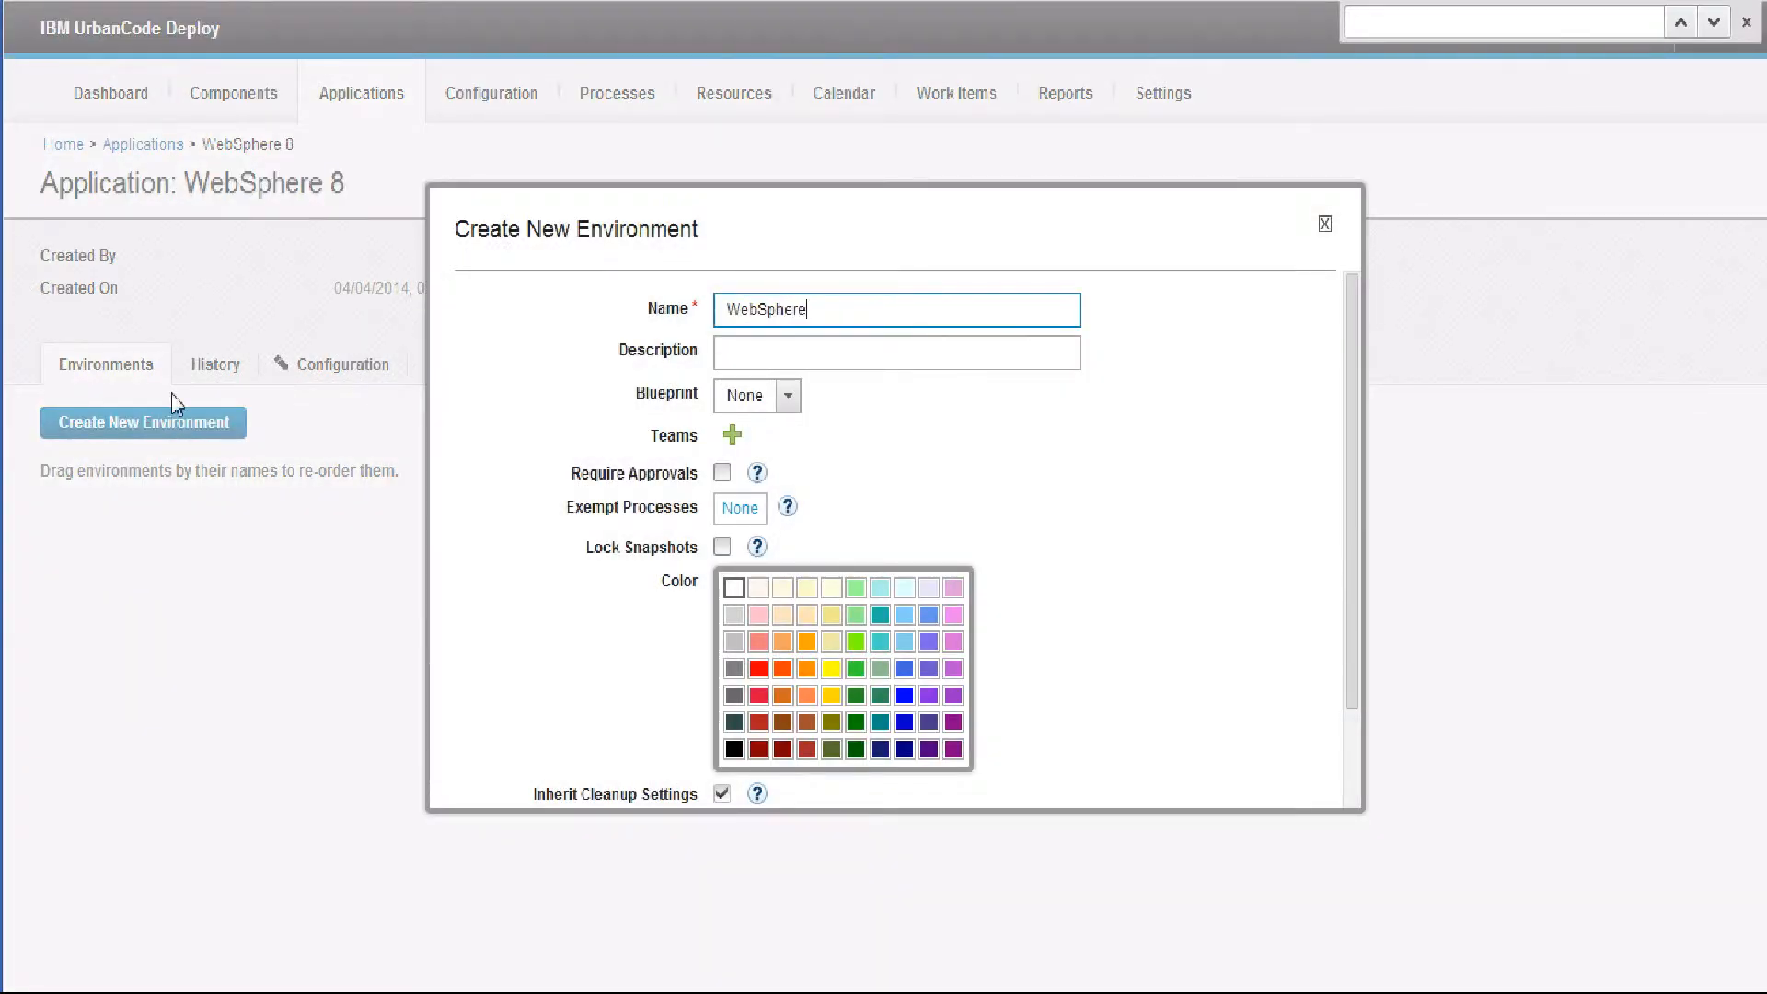
type("Prod")
left_click_drag(1356, 444, 1354, 583)
left_click(1107, 745)
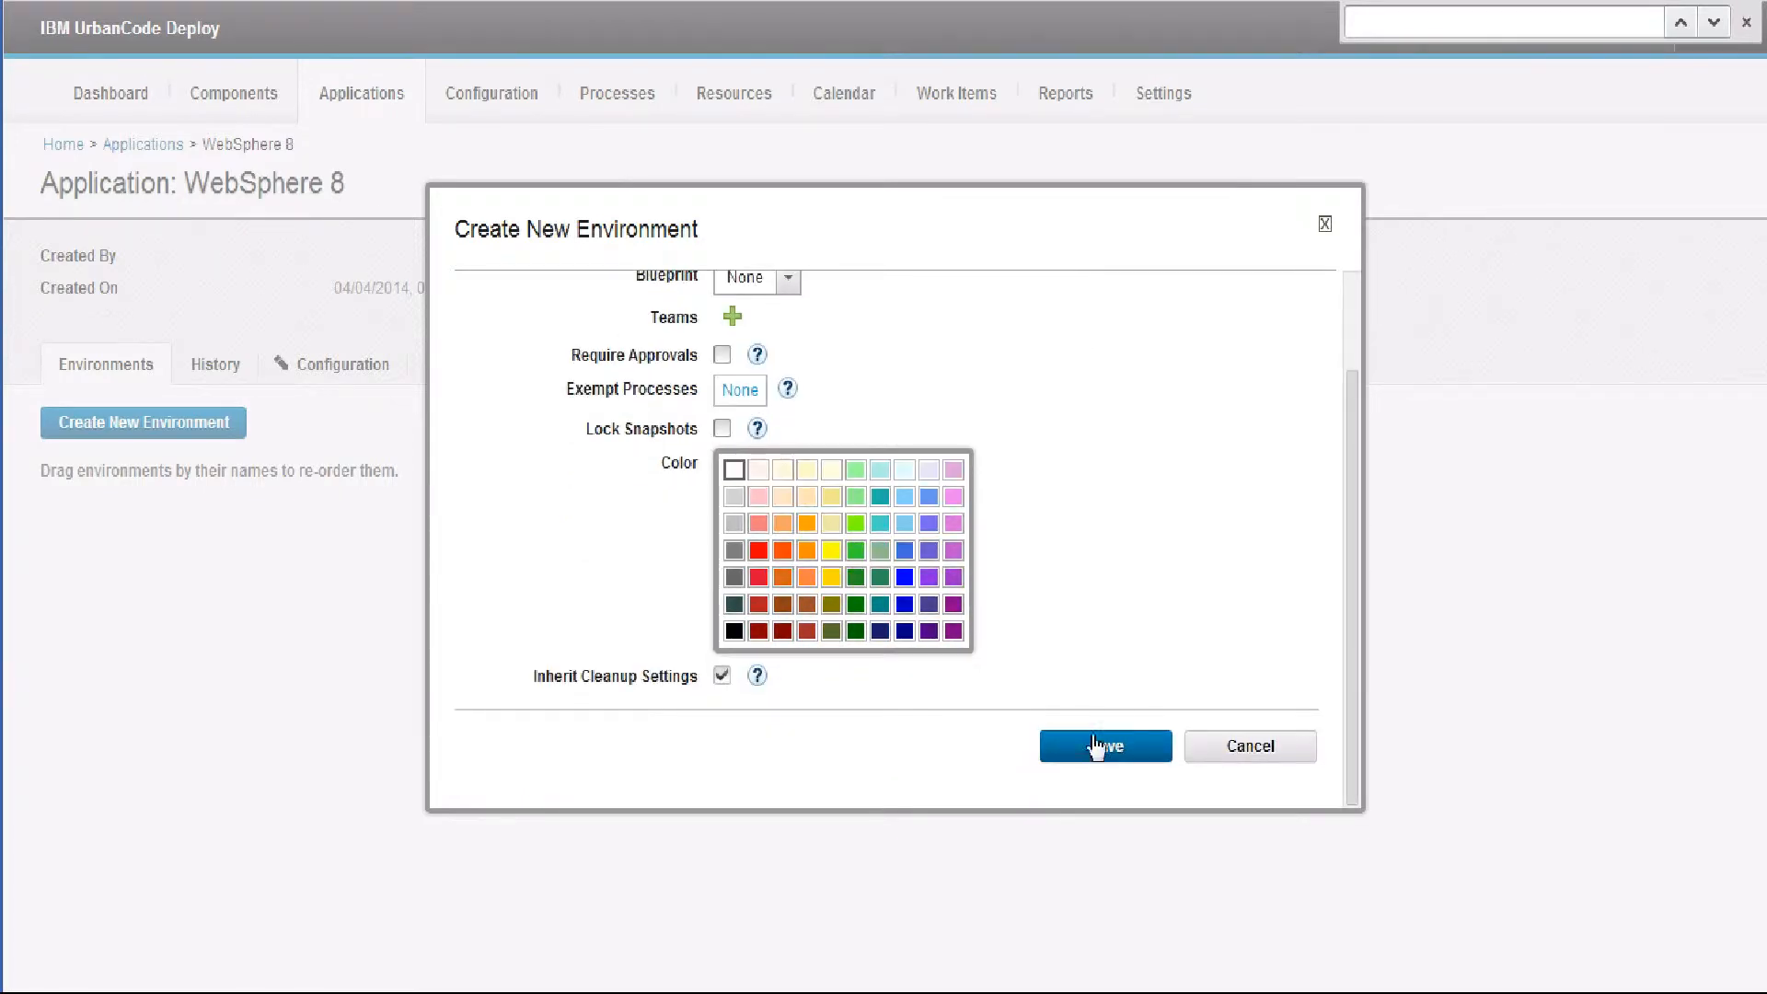
Create a second environment named WebSphere QA in the WebSphere 8 application
left_click(176, 432)
type("We")
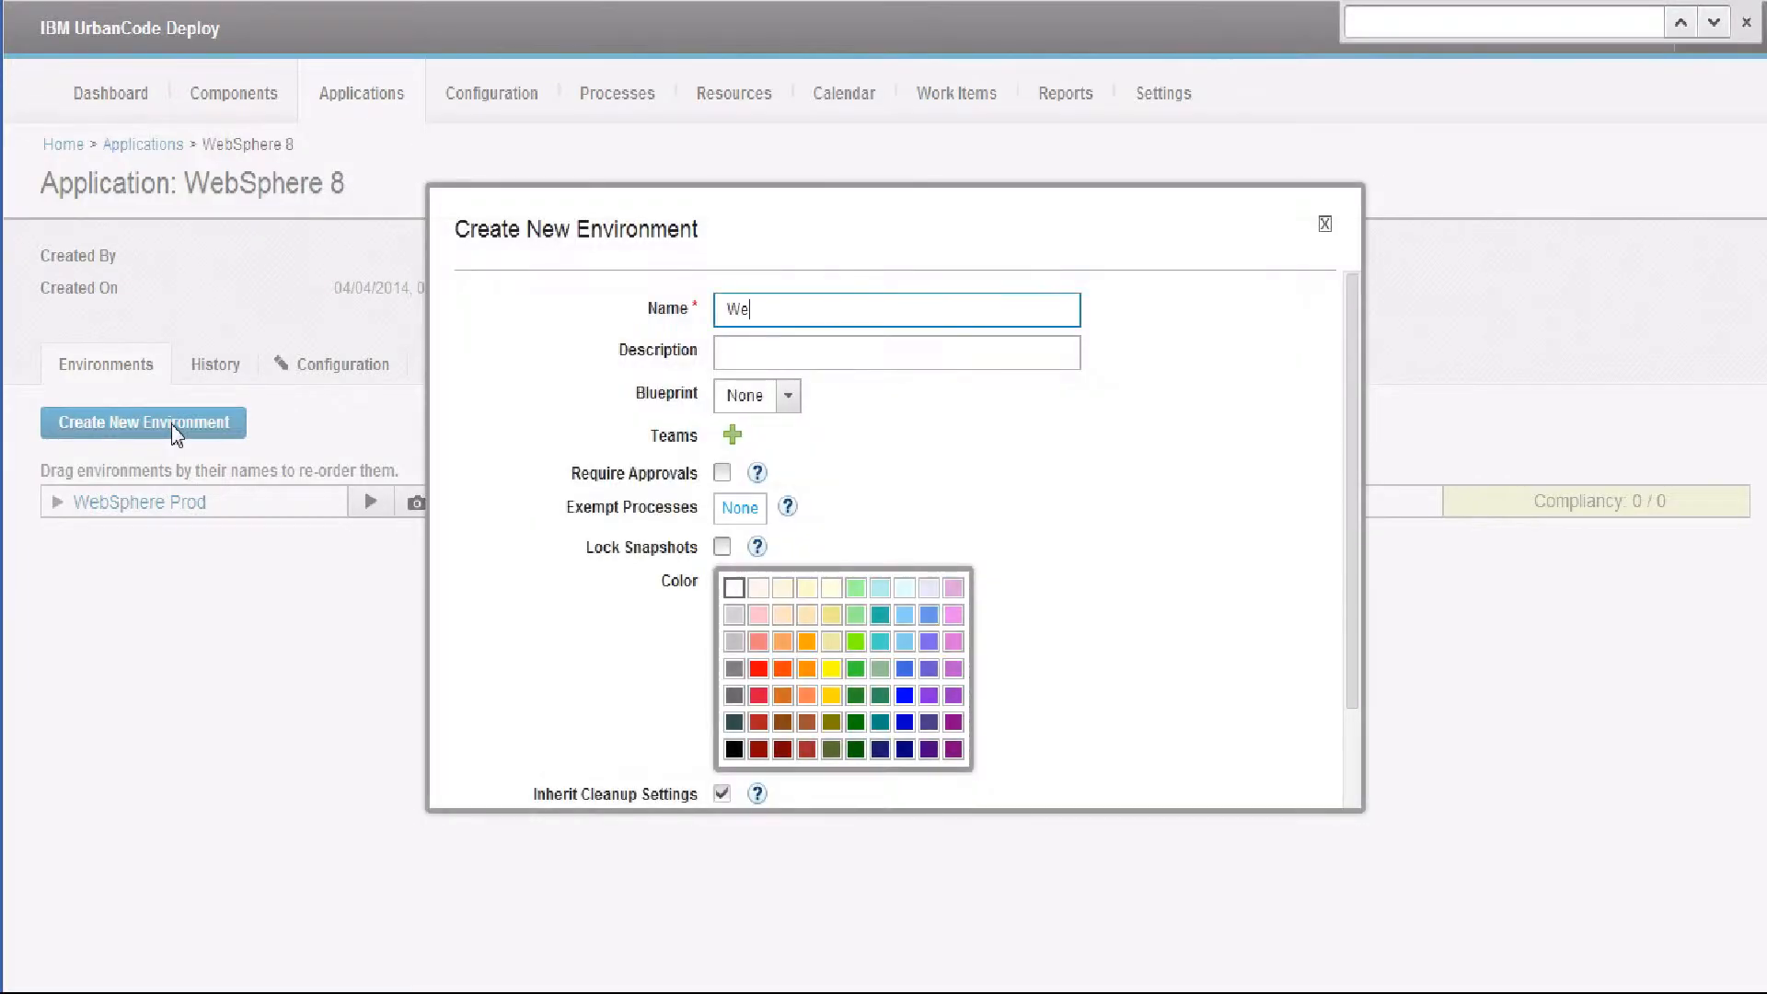
type("bSphere QA")
scroll(1350, 582, "down", 2)
left_click(1105, 748)
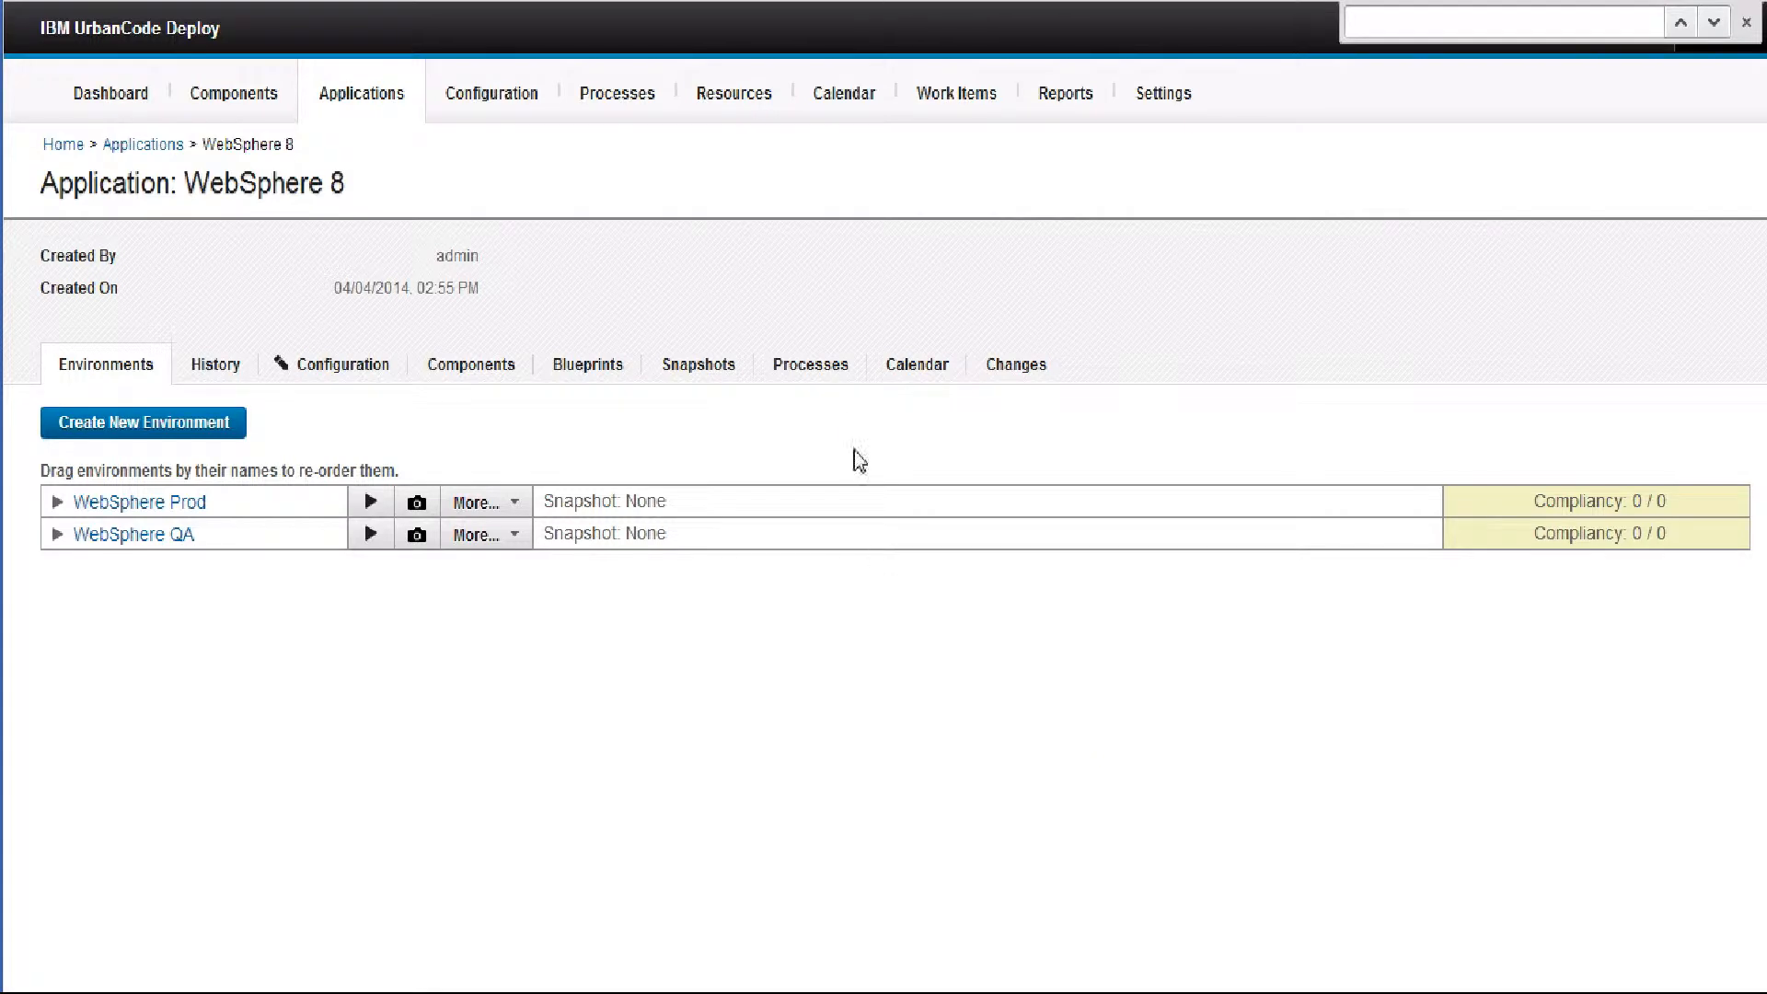
Create an application process named import for the WebSphere 8 application, with automatic inventory management and offline agents checked before execution
left_click(818, 372)
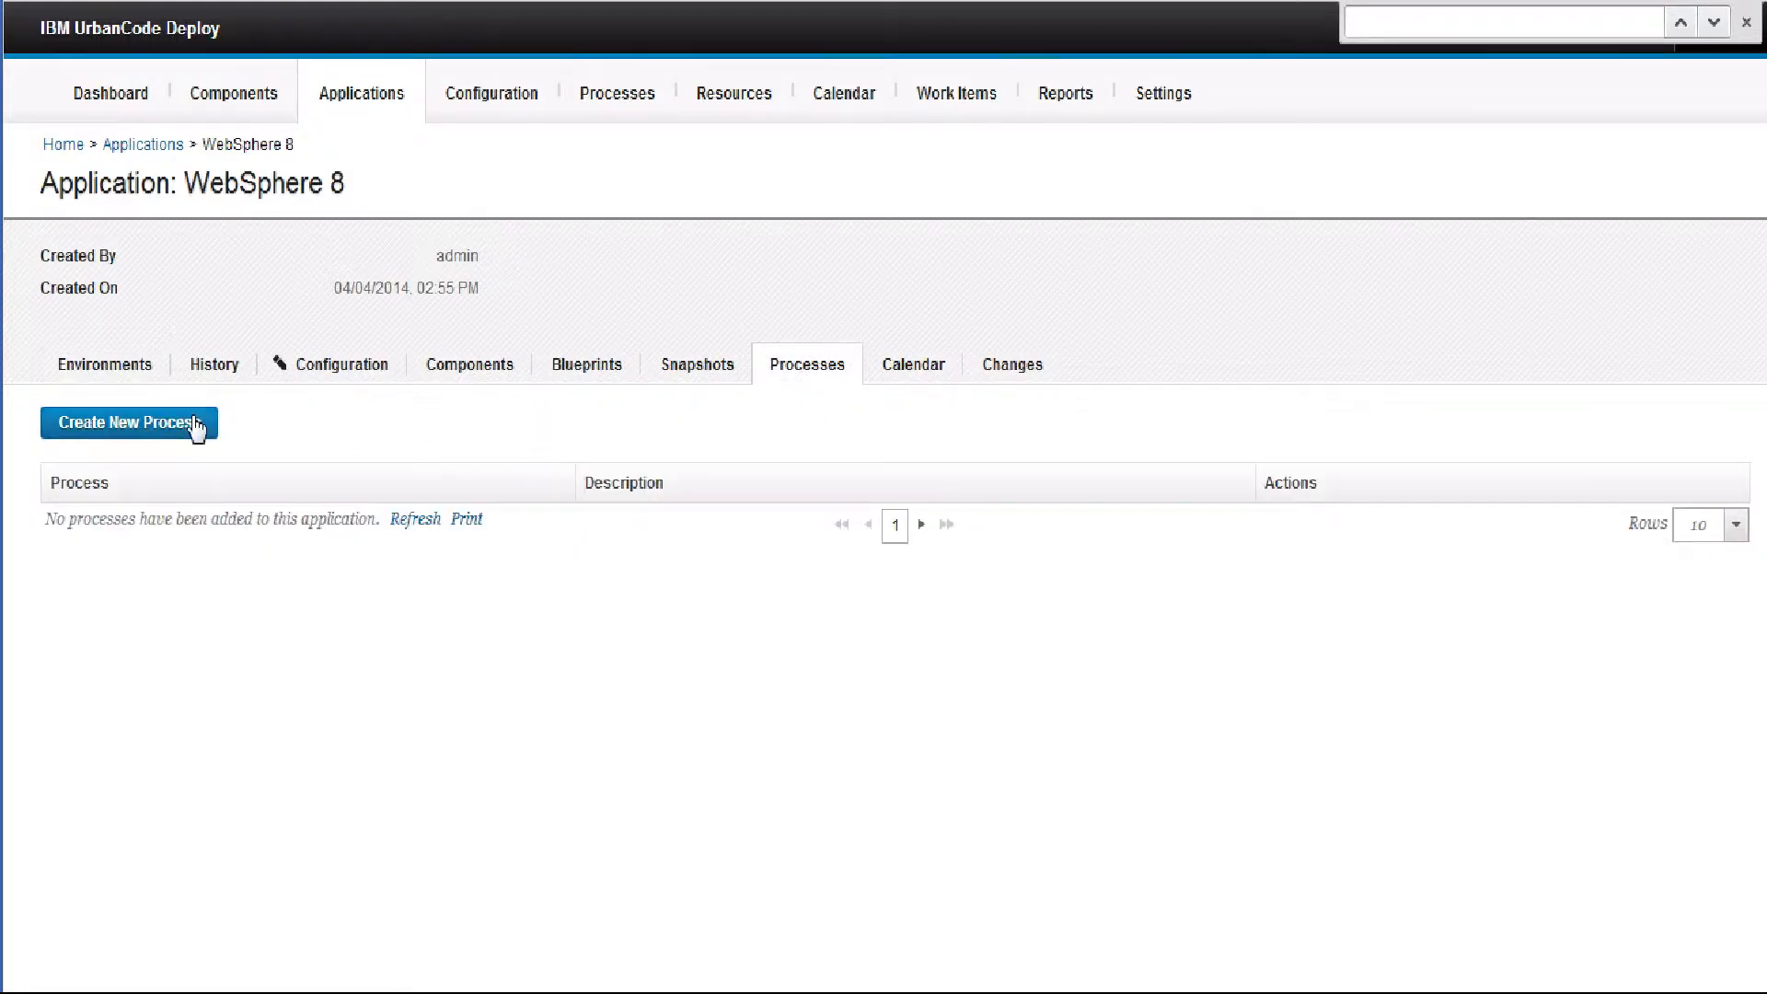
left_click(181, 428)
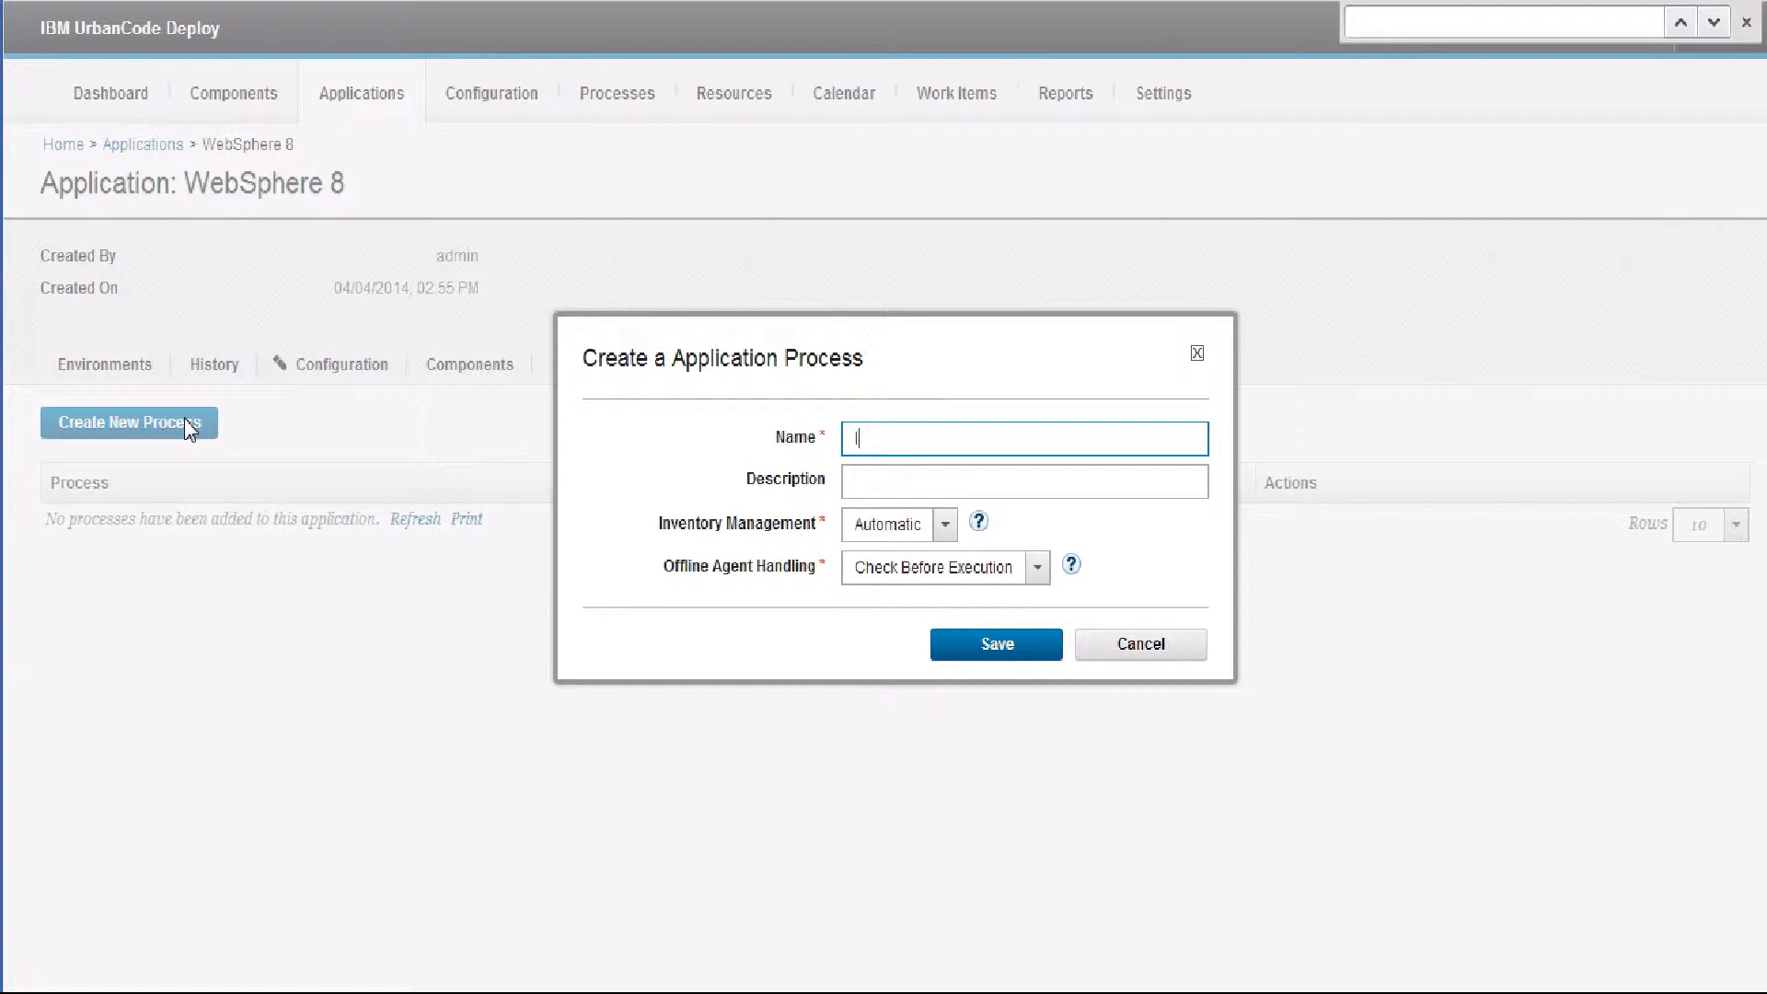
type("import")
left_click(1009, 656)
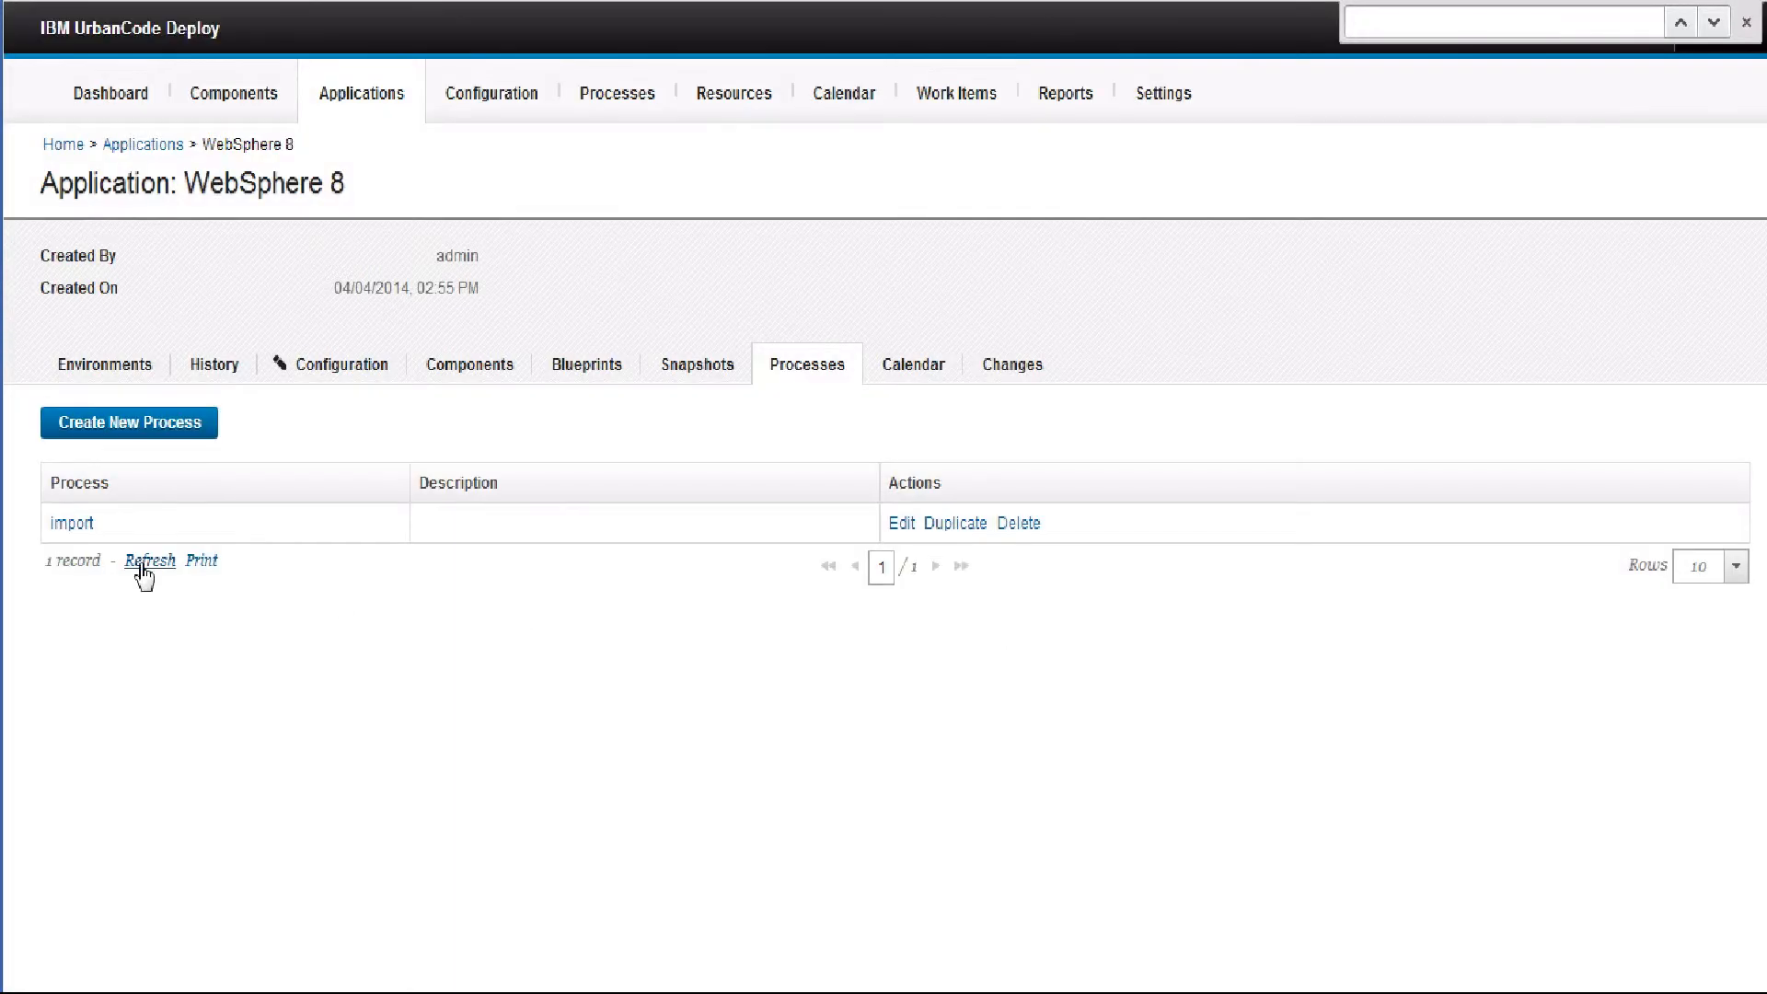
left_click(81, 521)
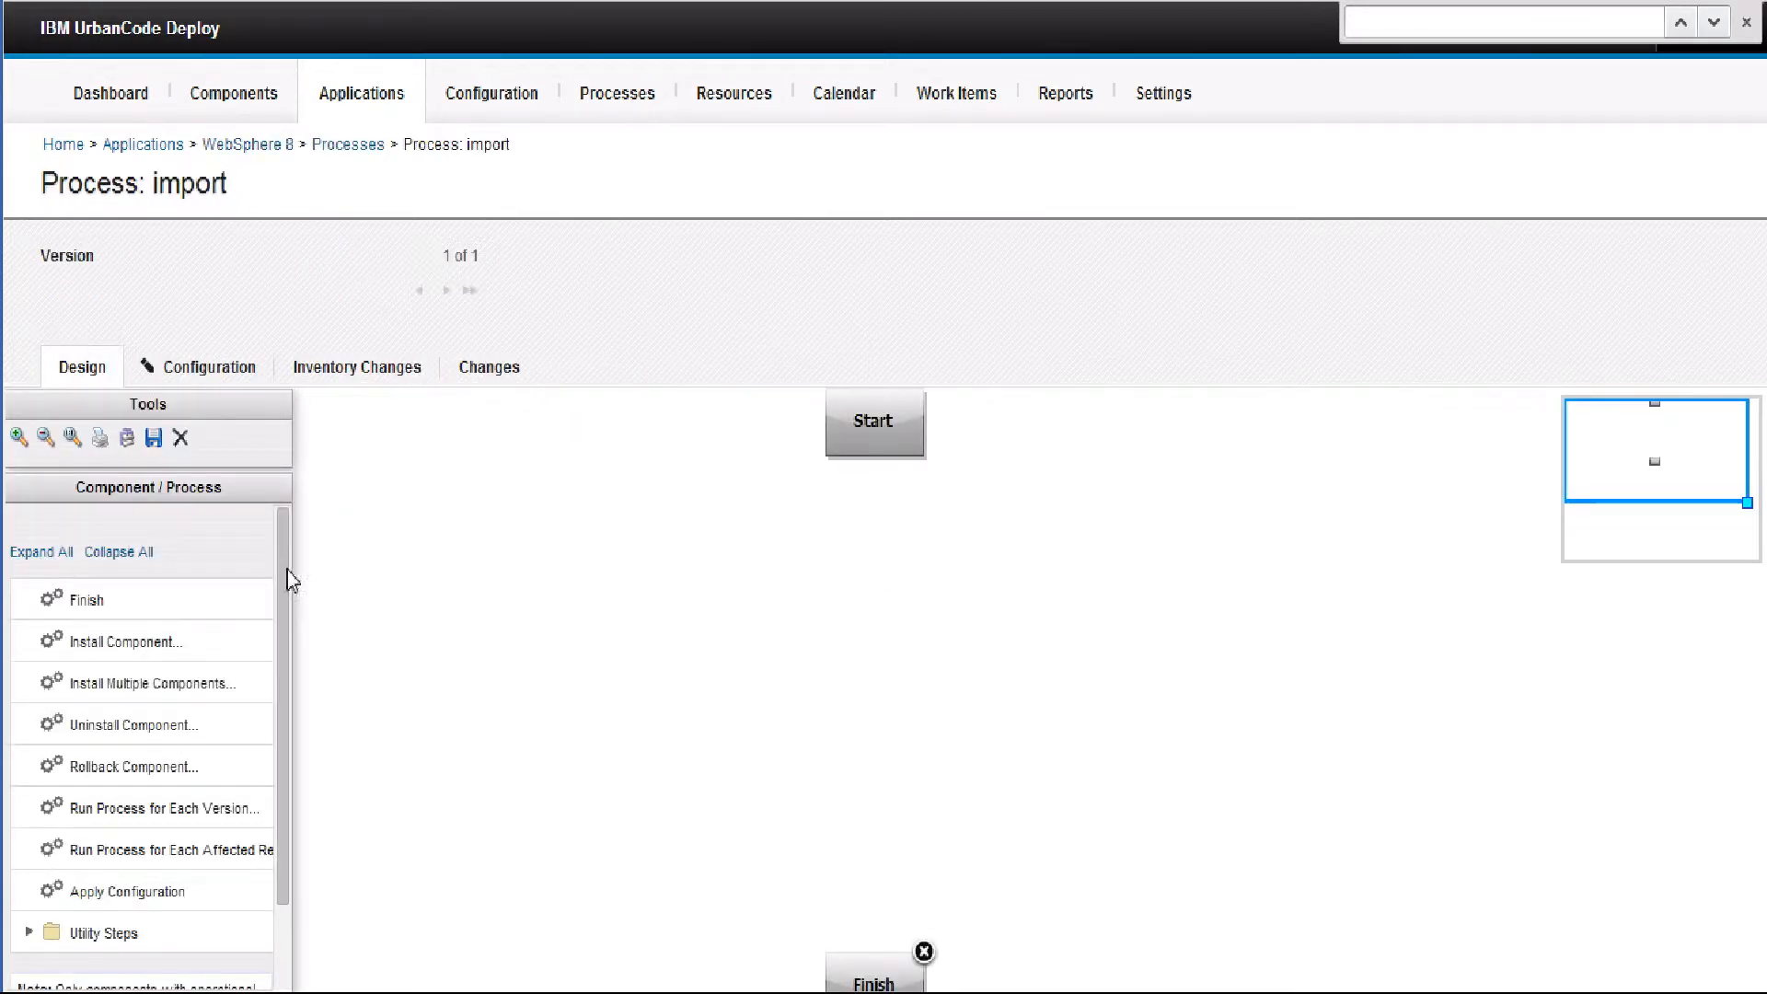
left_click_drag(287, 571, 264, 707)
left_click_drag(875, 541, 921, 652)
left_click_drag(902, 749, 865, 603)
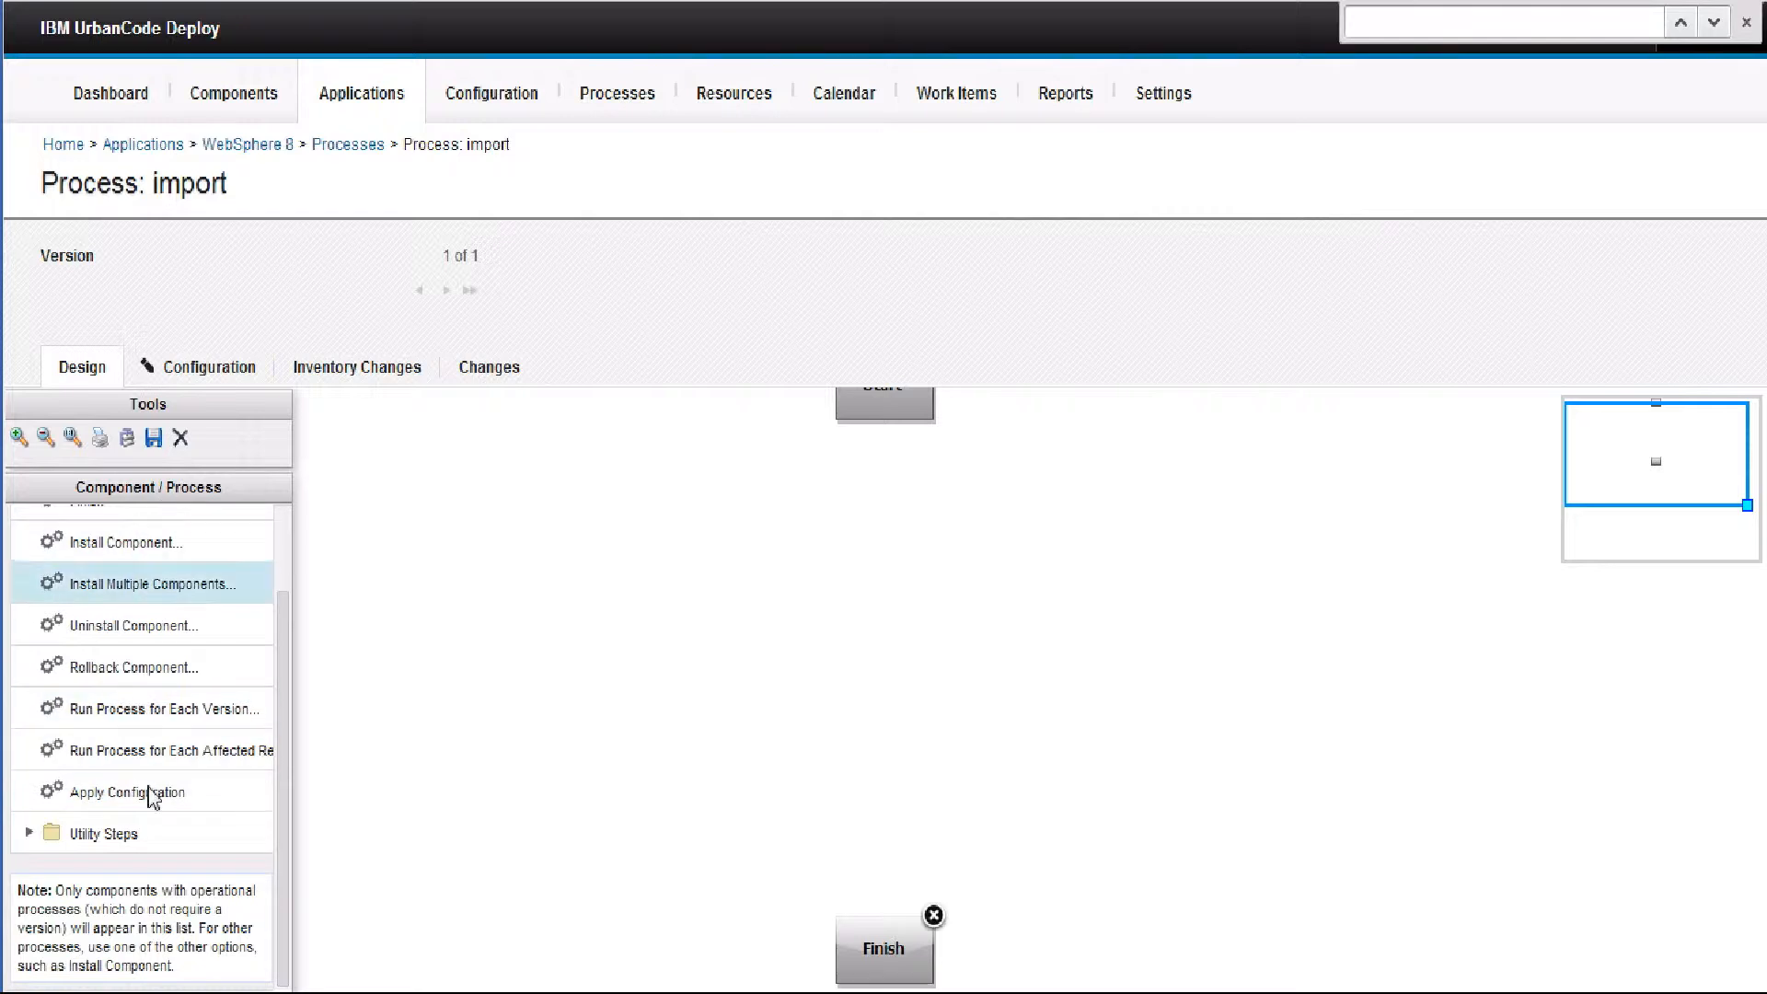
left_click_drag(280, 816, 289, 629)
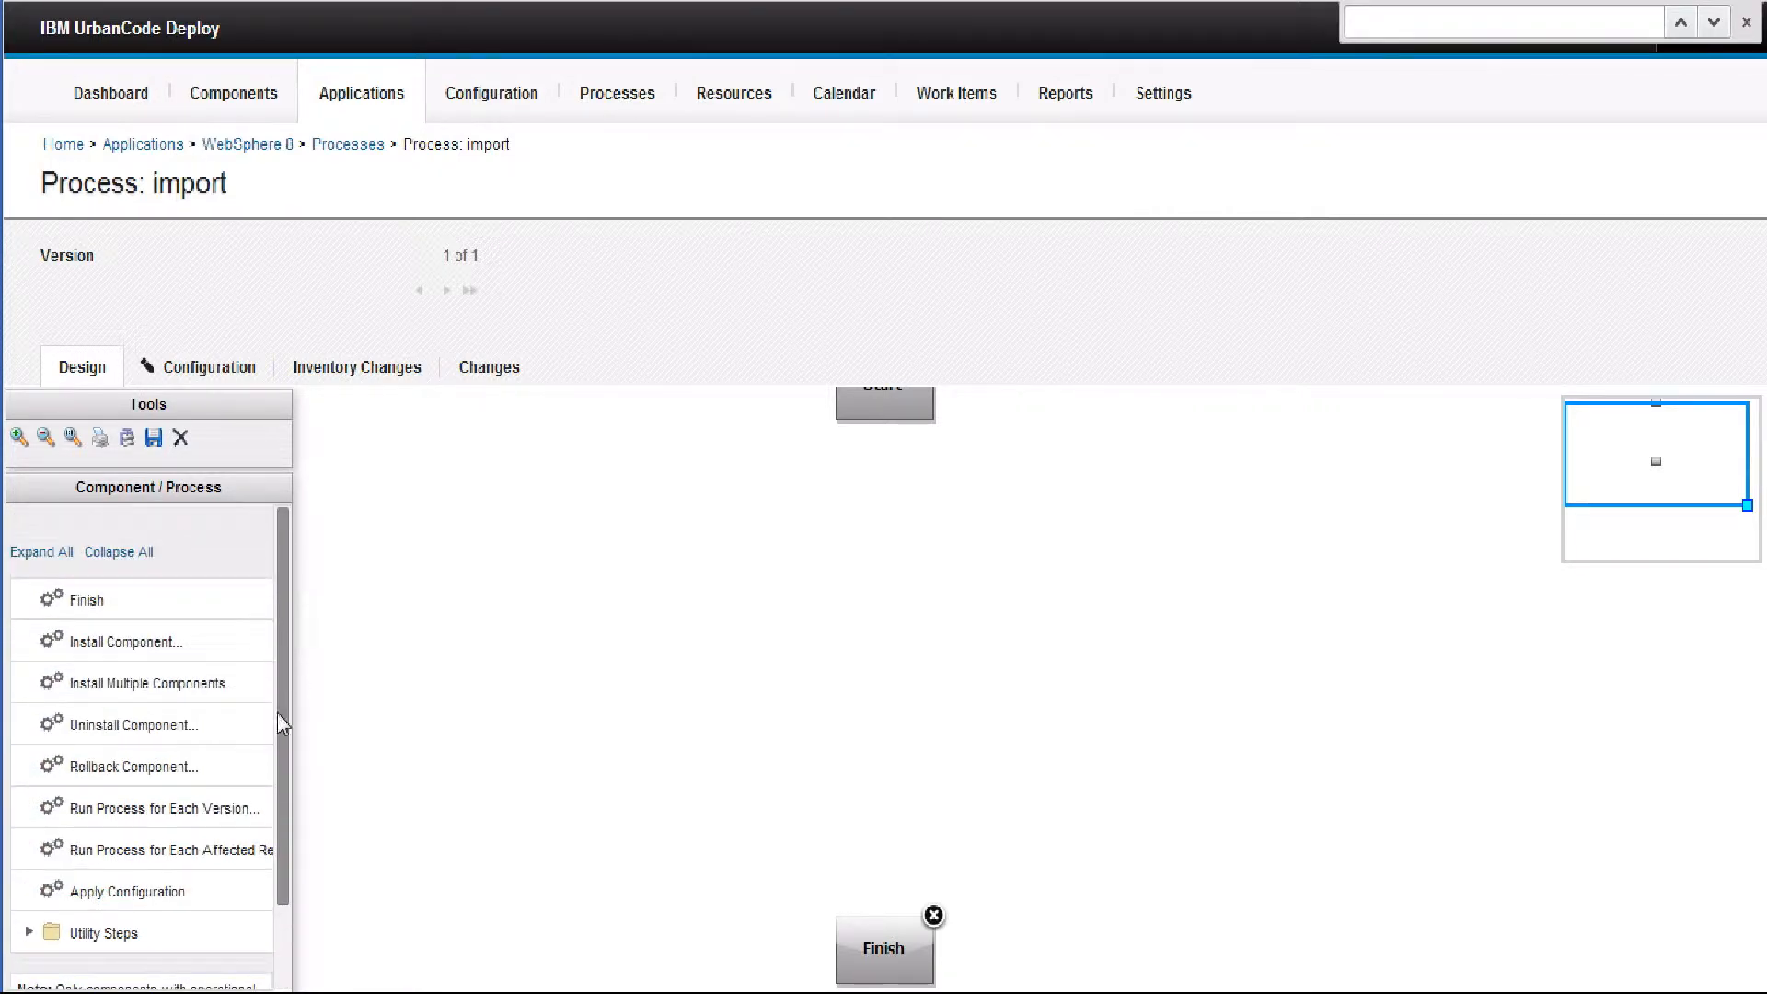
scroll(276, 727, "down", 3)
mouse_move(278, 802)
left_mouse_down()
mouse_move(285, 725)
mouse_move(292, 781)
left_mouse_up()
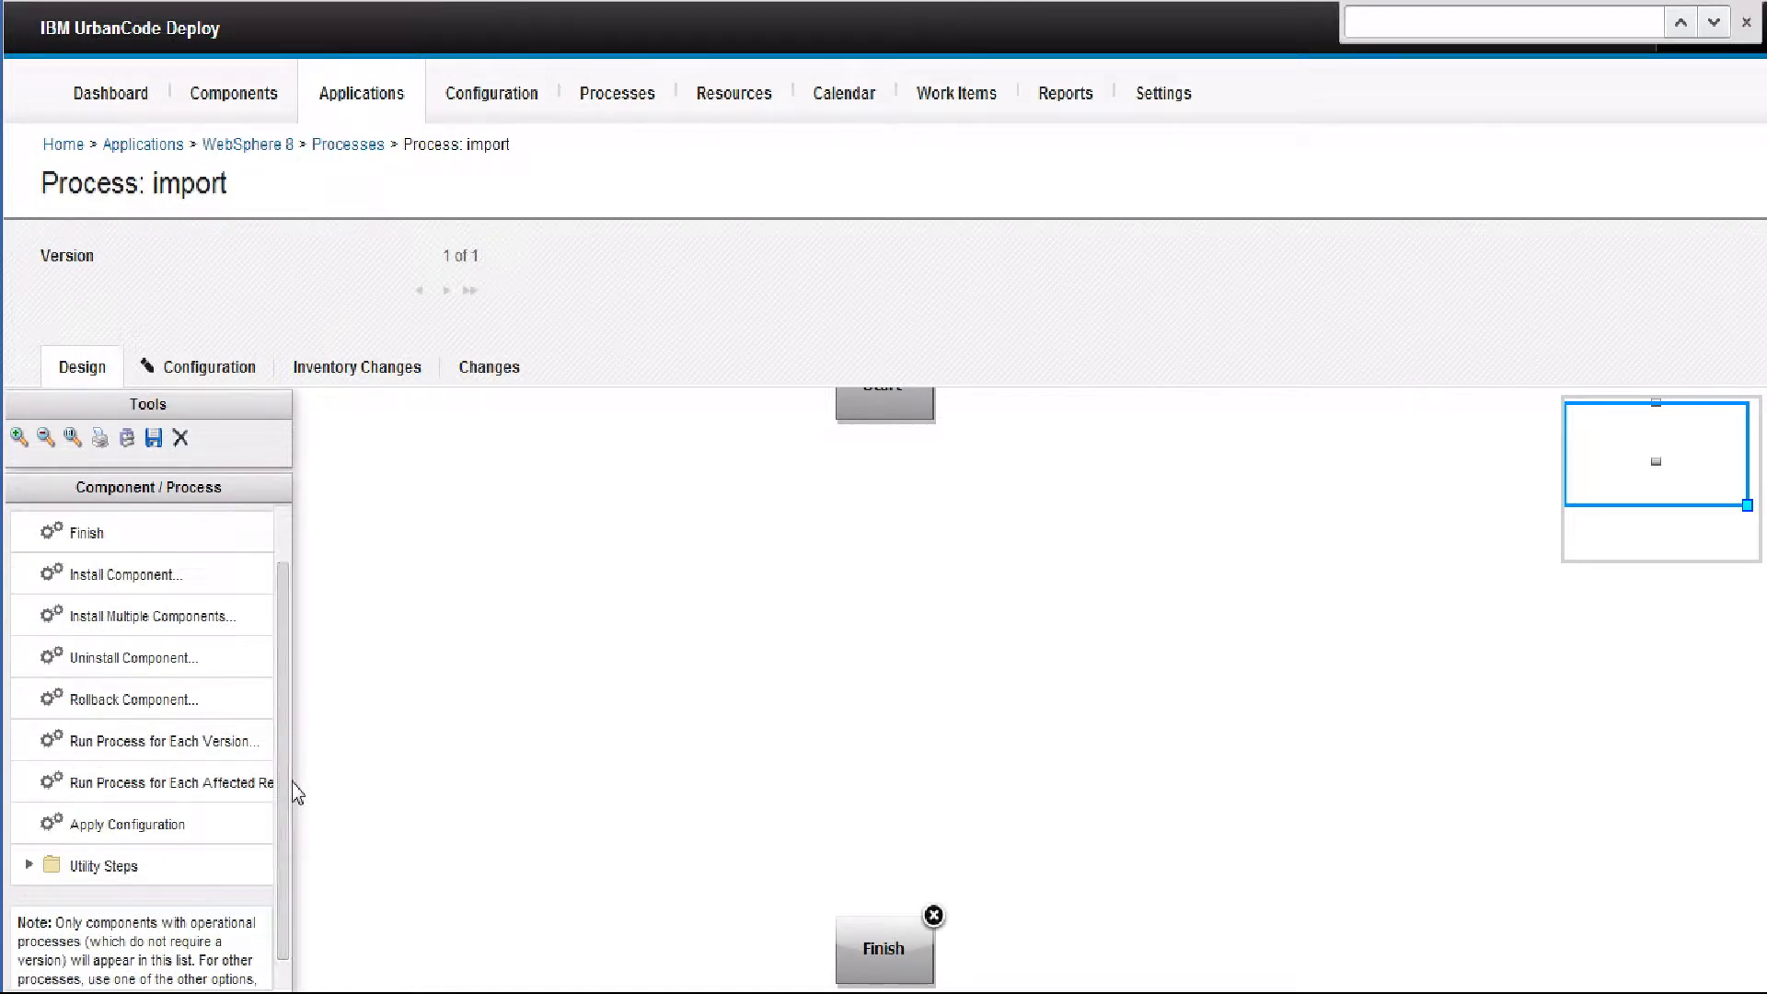
Add the DMGR component to the WebSphere 8 application
left_click(381, 108)
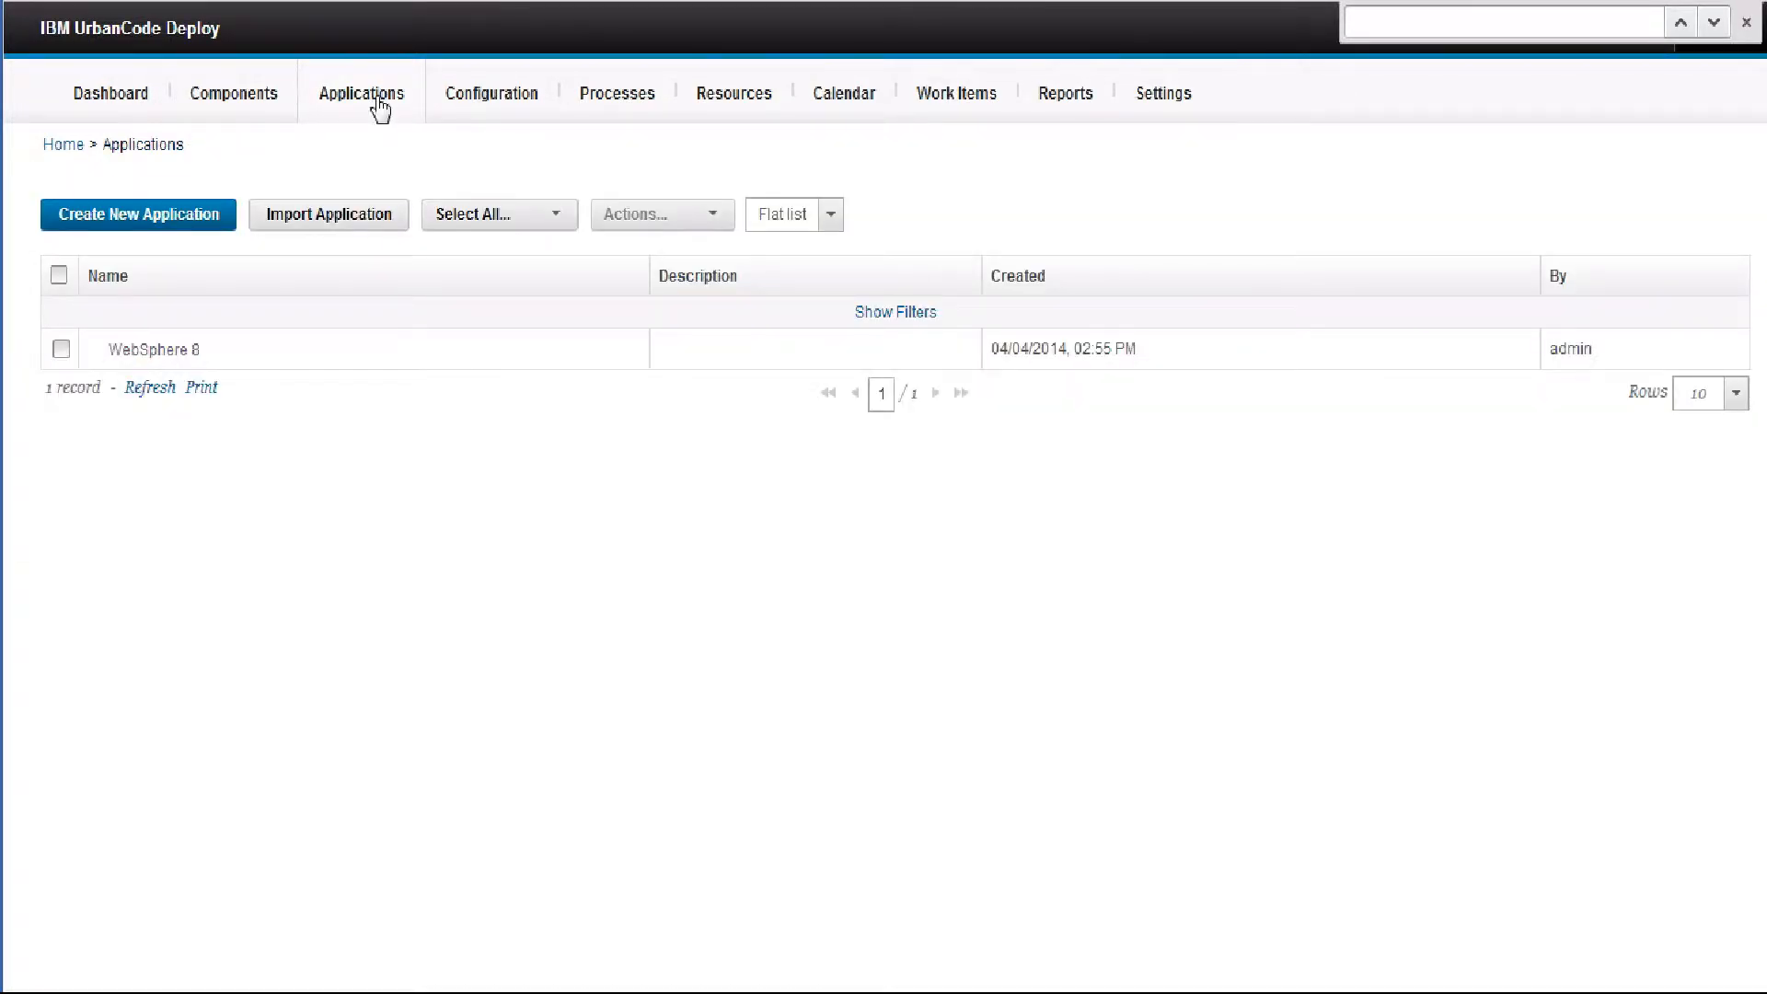
left_click(155, 350)
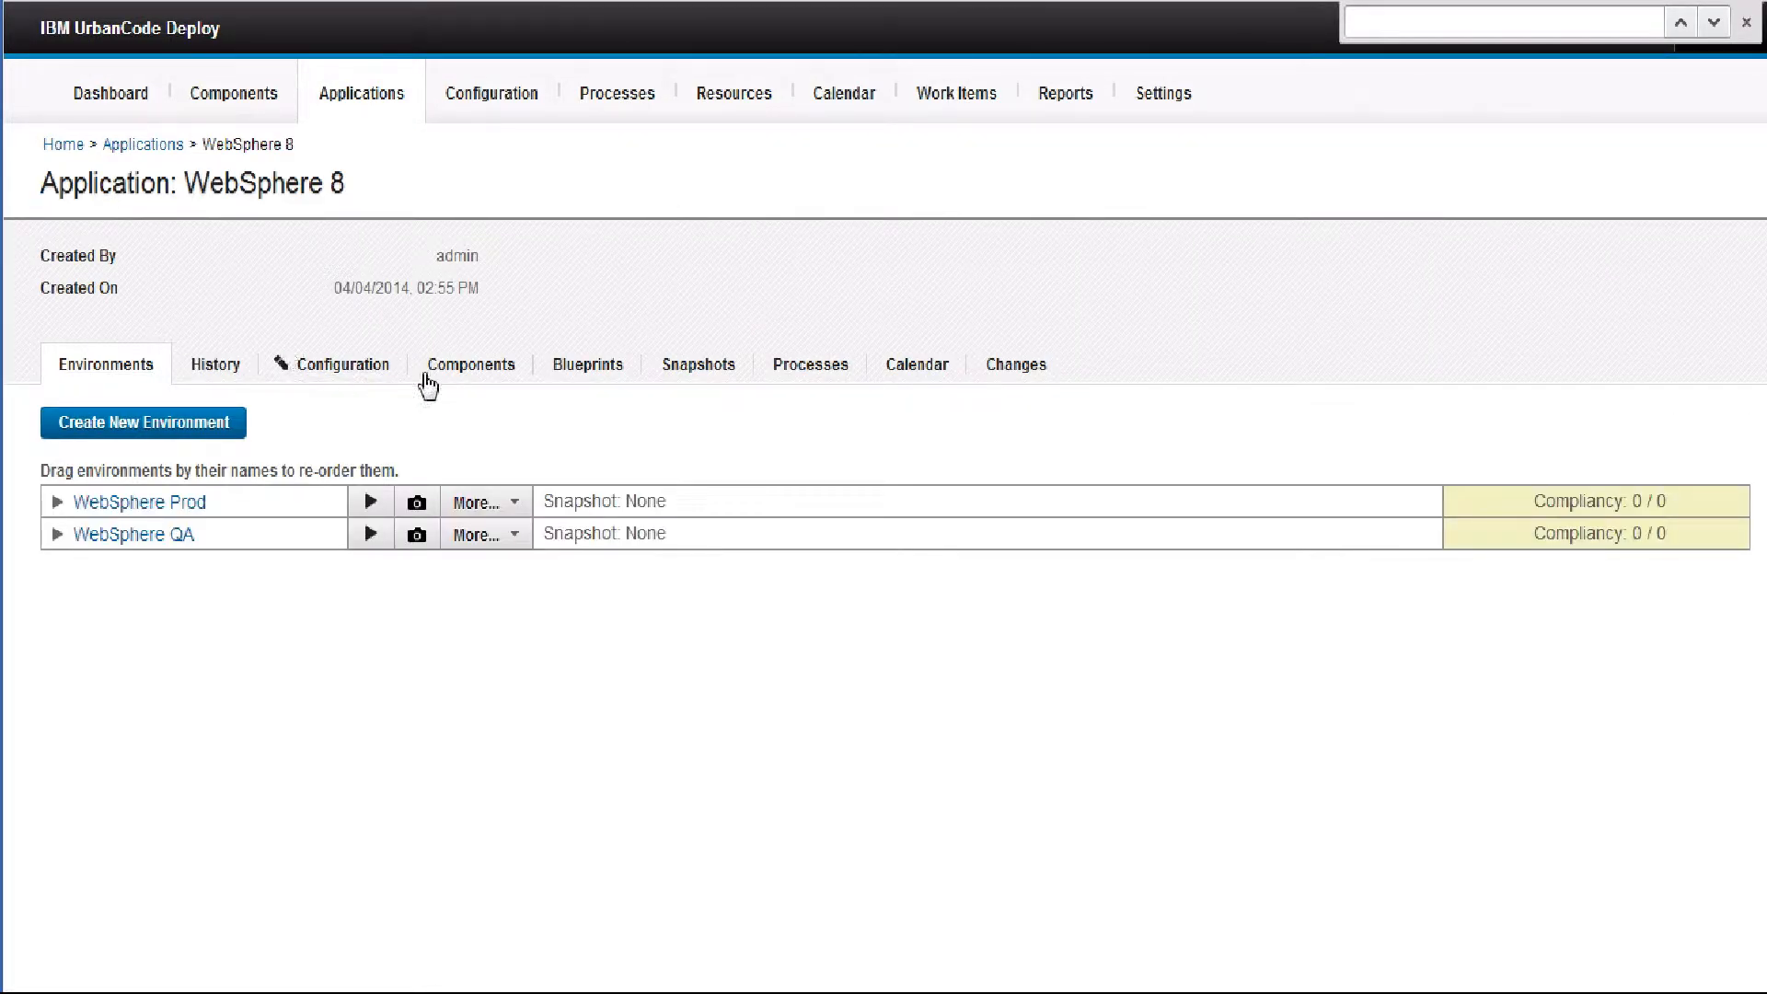
left_click(476, 377)
left_click(107, 416)
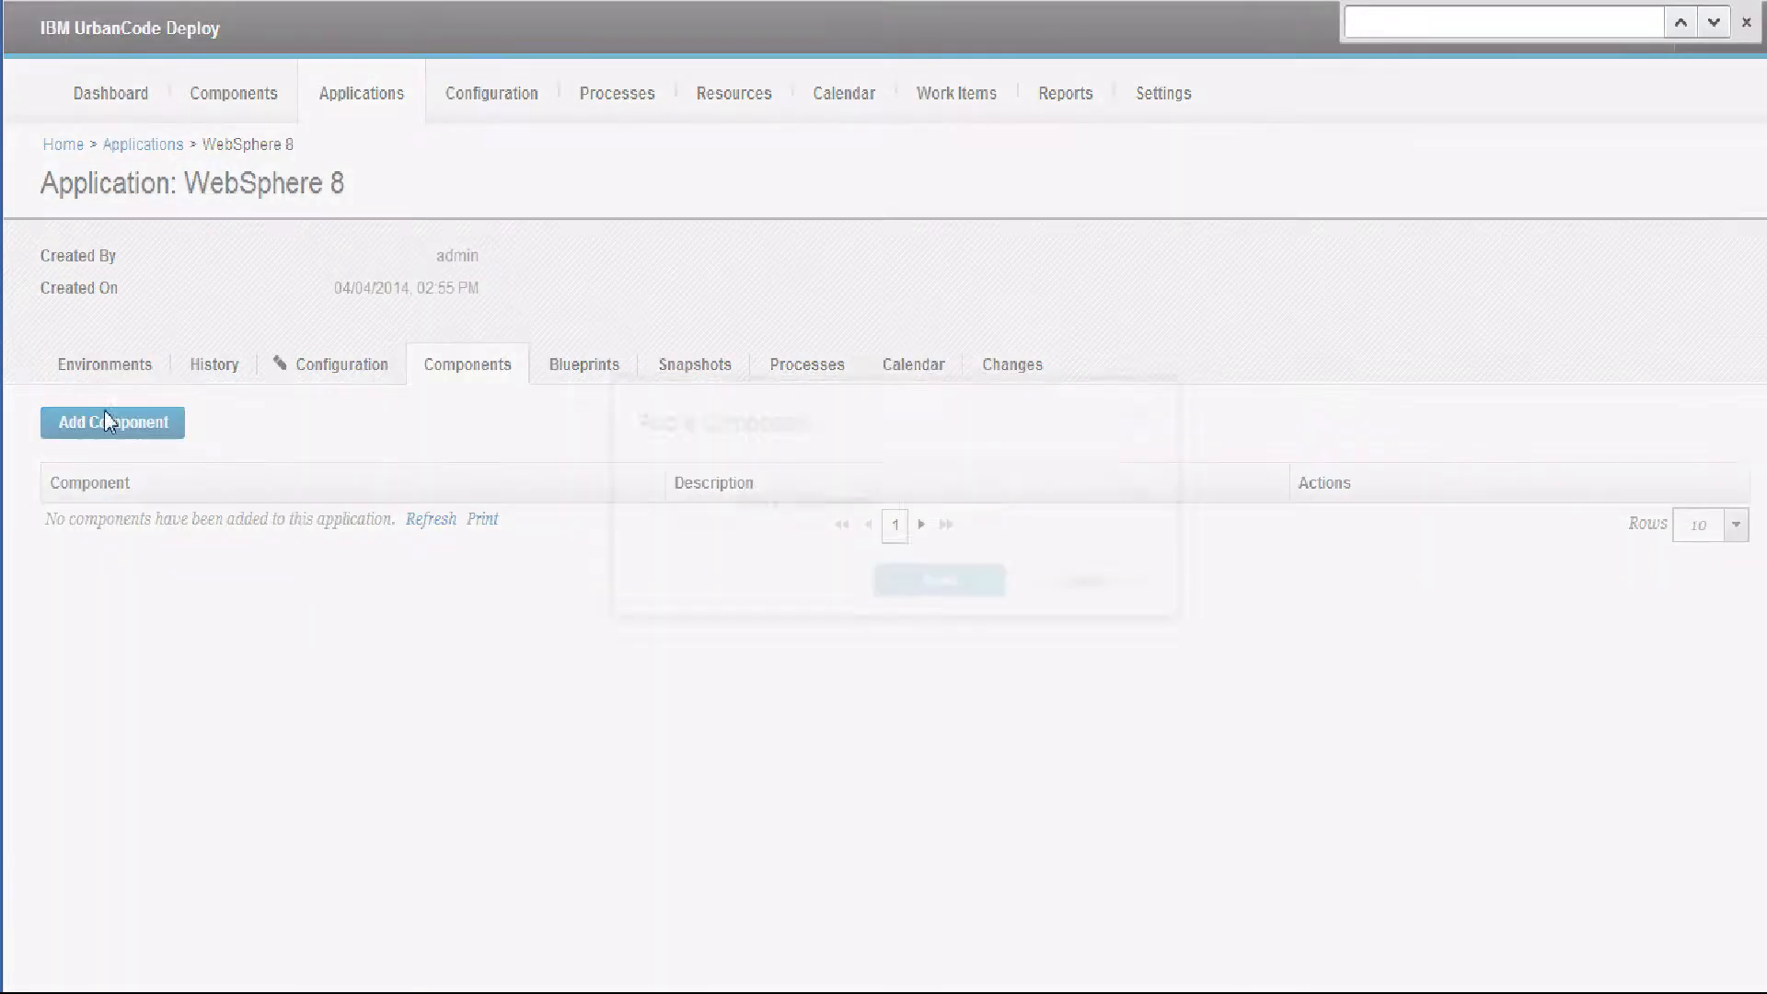
left_click(1107, 502)
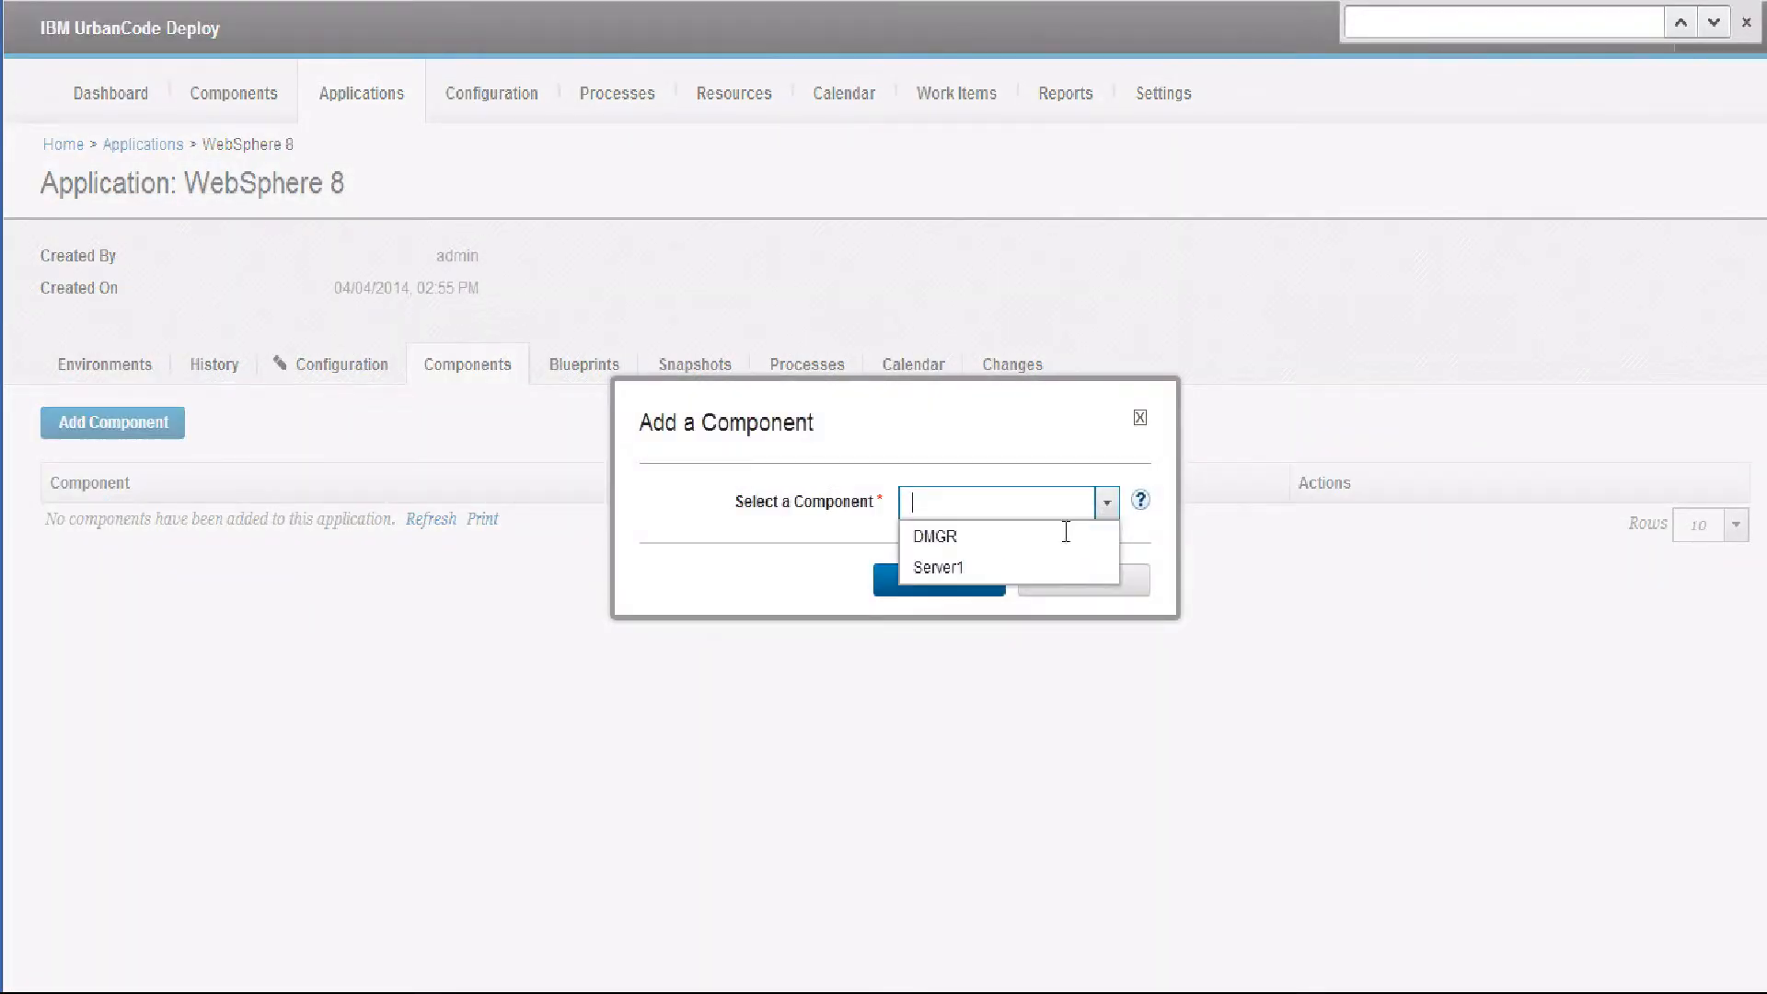
left_click(958, 550)
left_click(920, 580)
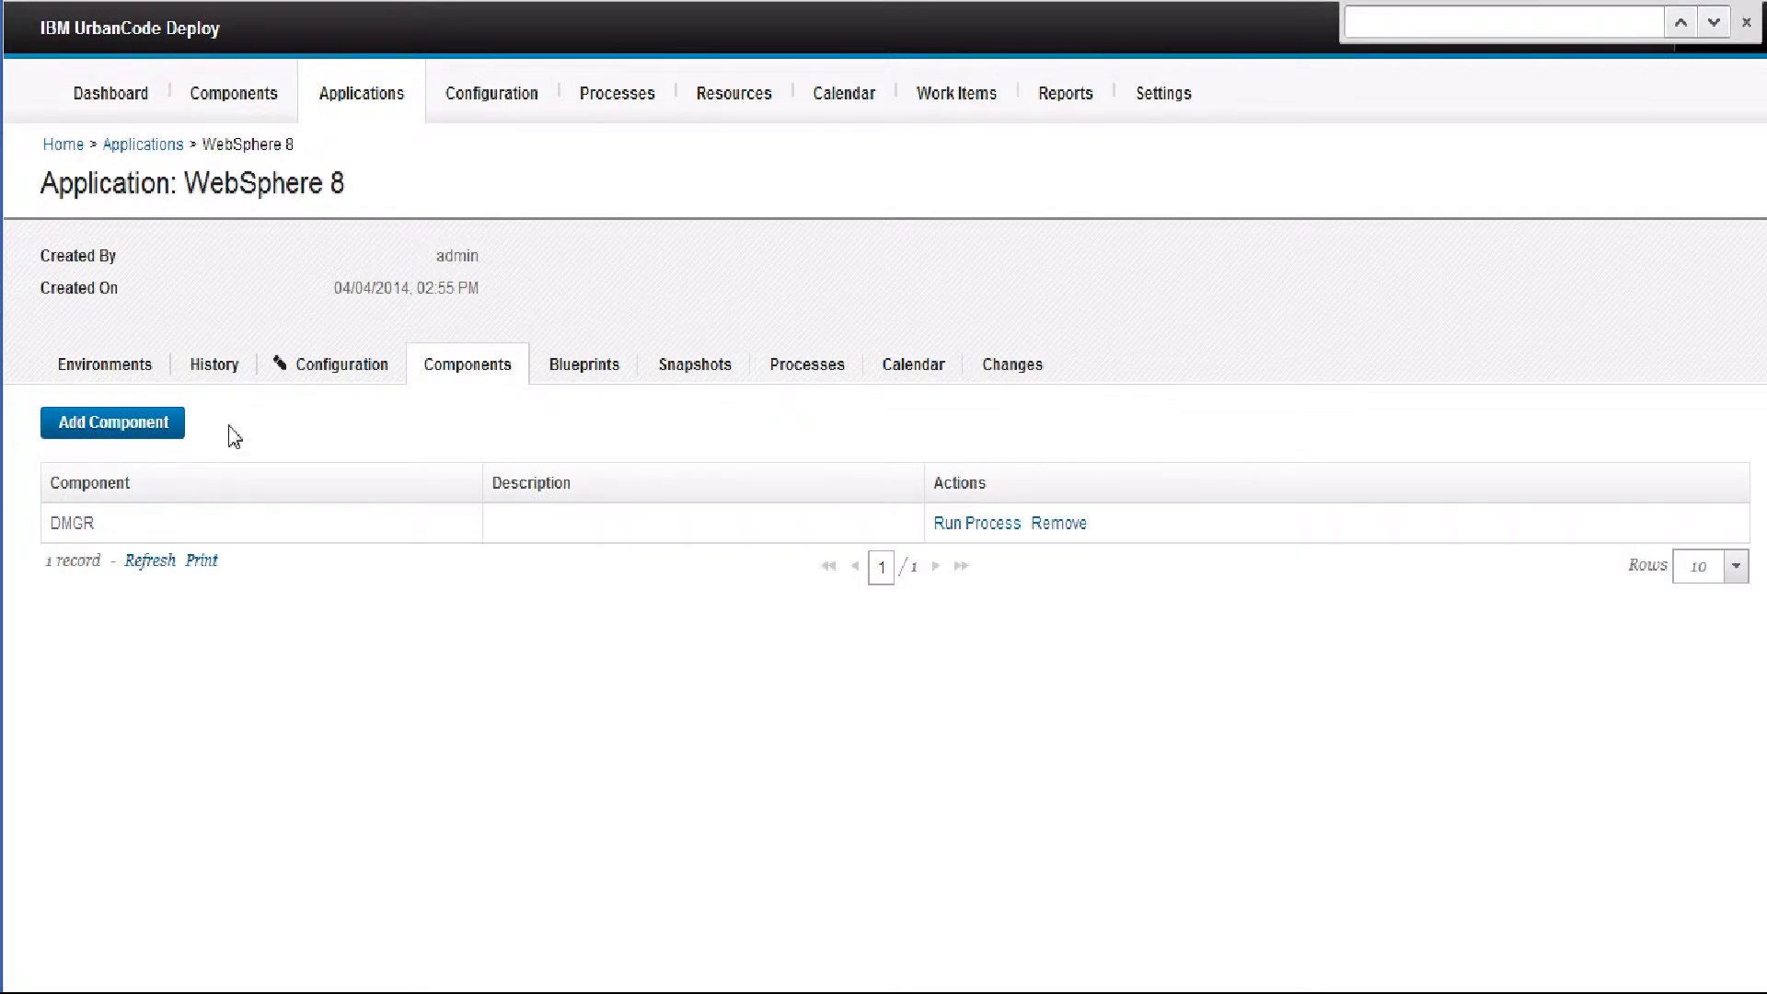
Add the Server1 component to the WebSphere 8 application
left_click(141, 429)
left_click(1108, 502)
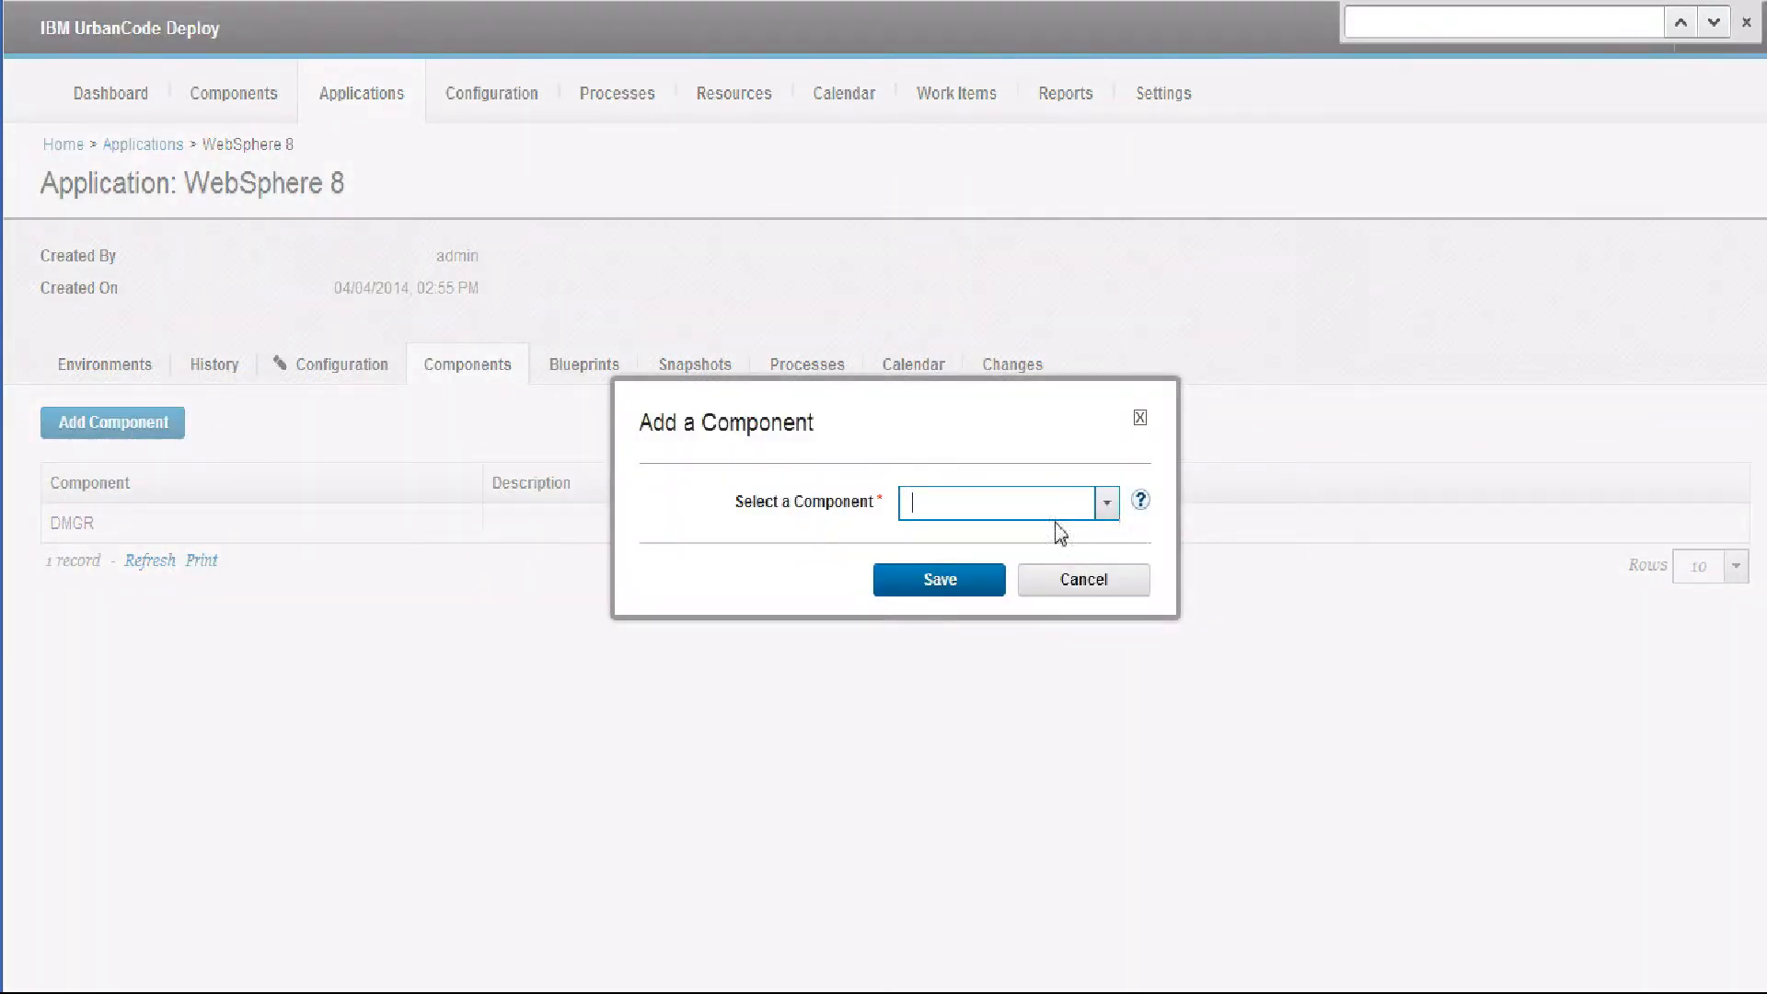
left_click(959, 550)
left_click(955, 580)
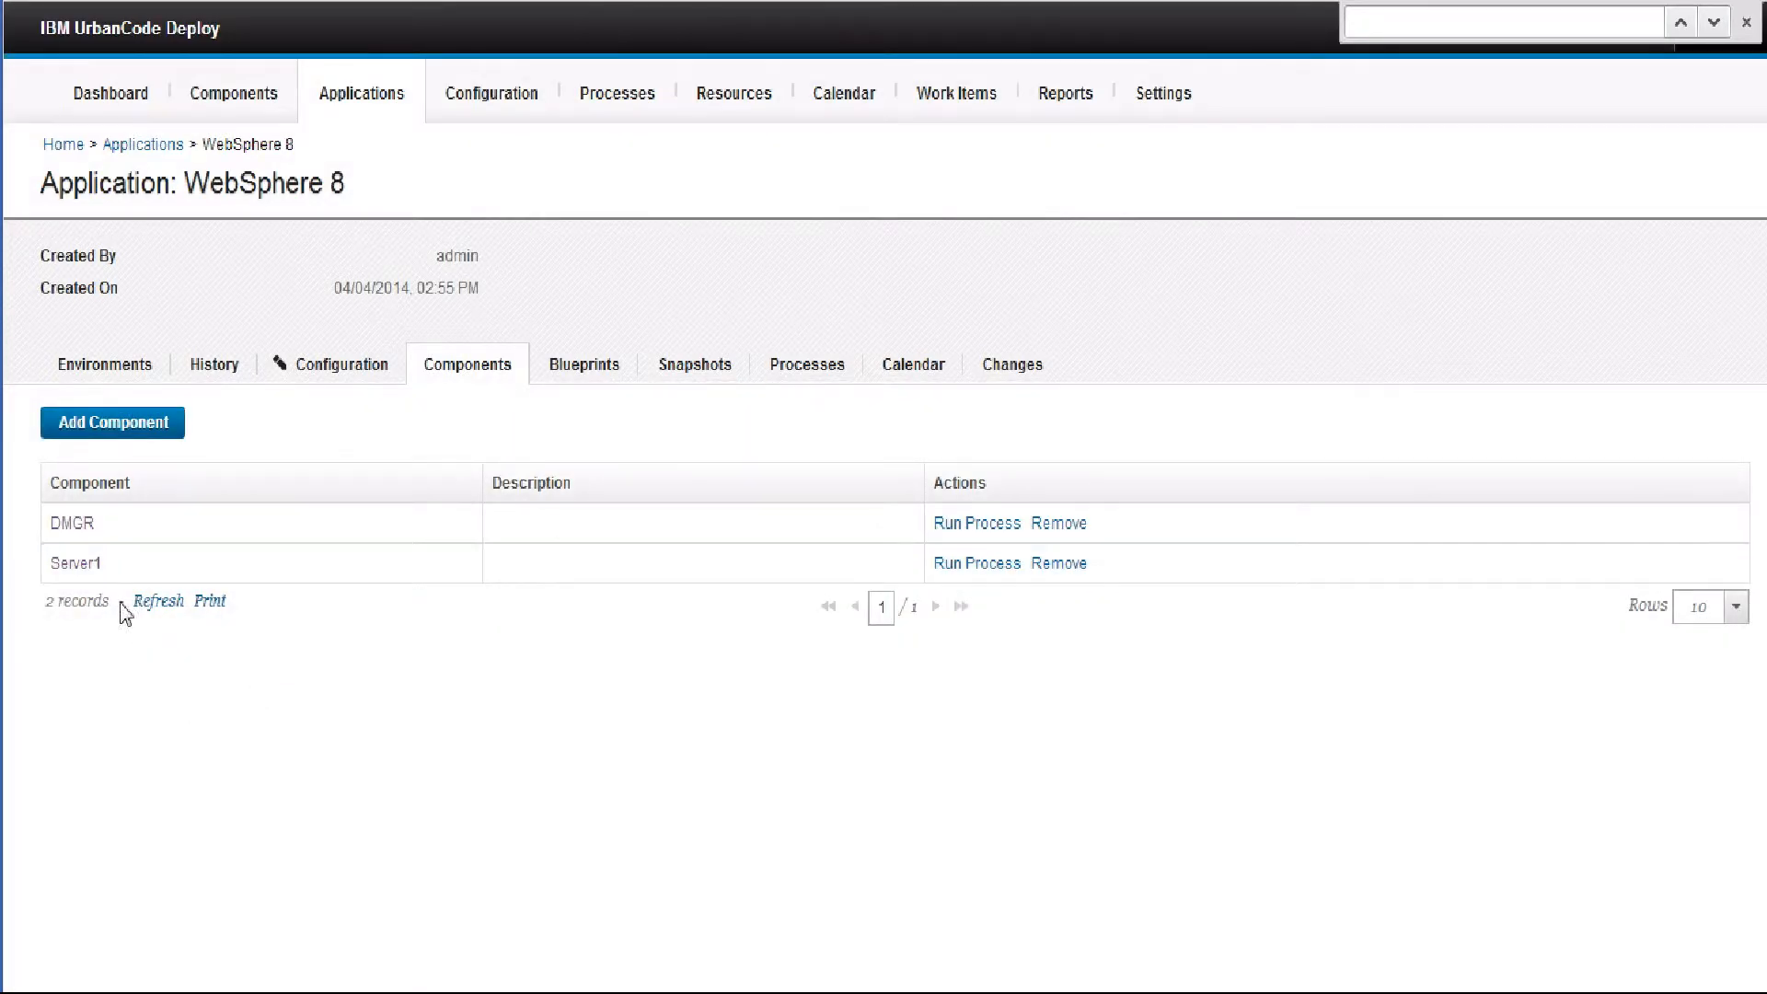
Add DMGR's Generate Template process to the import process design between Start and Finish, naming the step Import DMGR
left_click(824, 378)
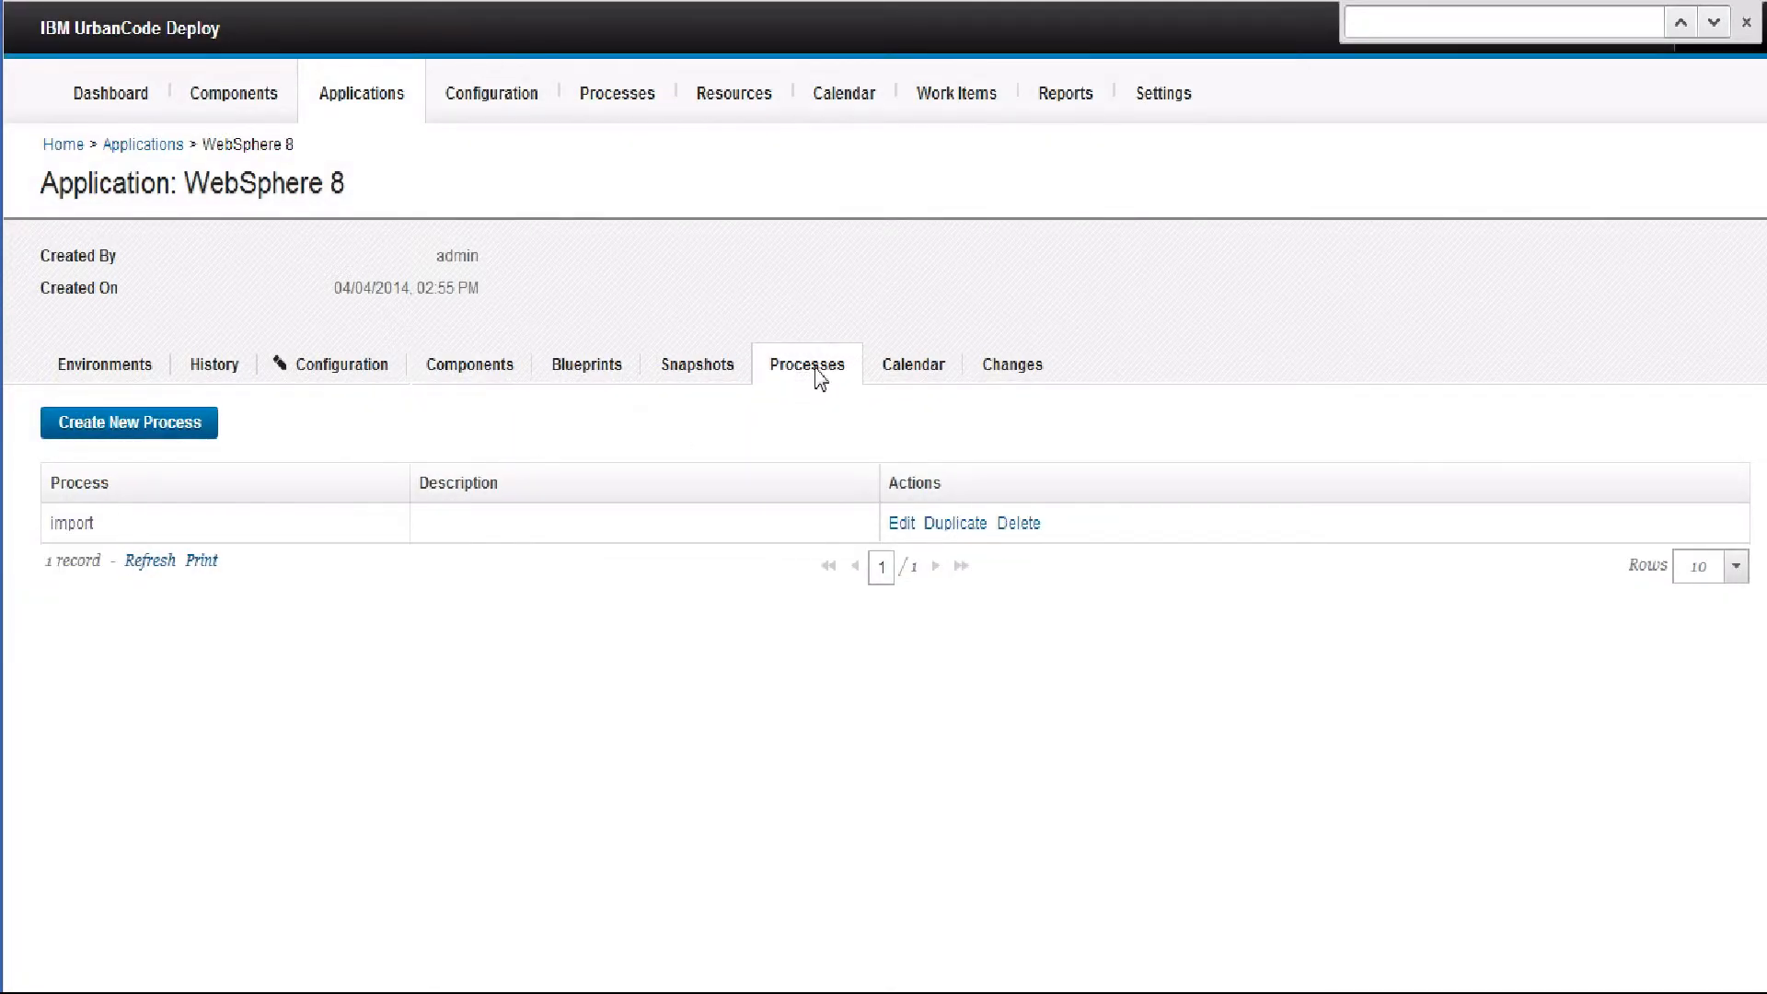
left_click(81, 523)
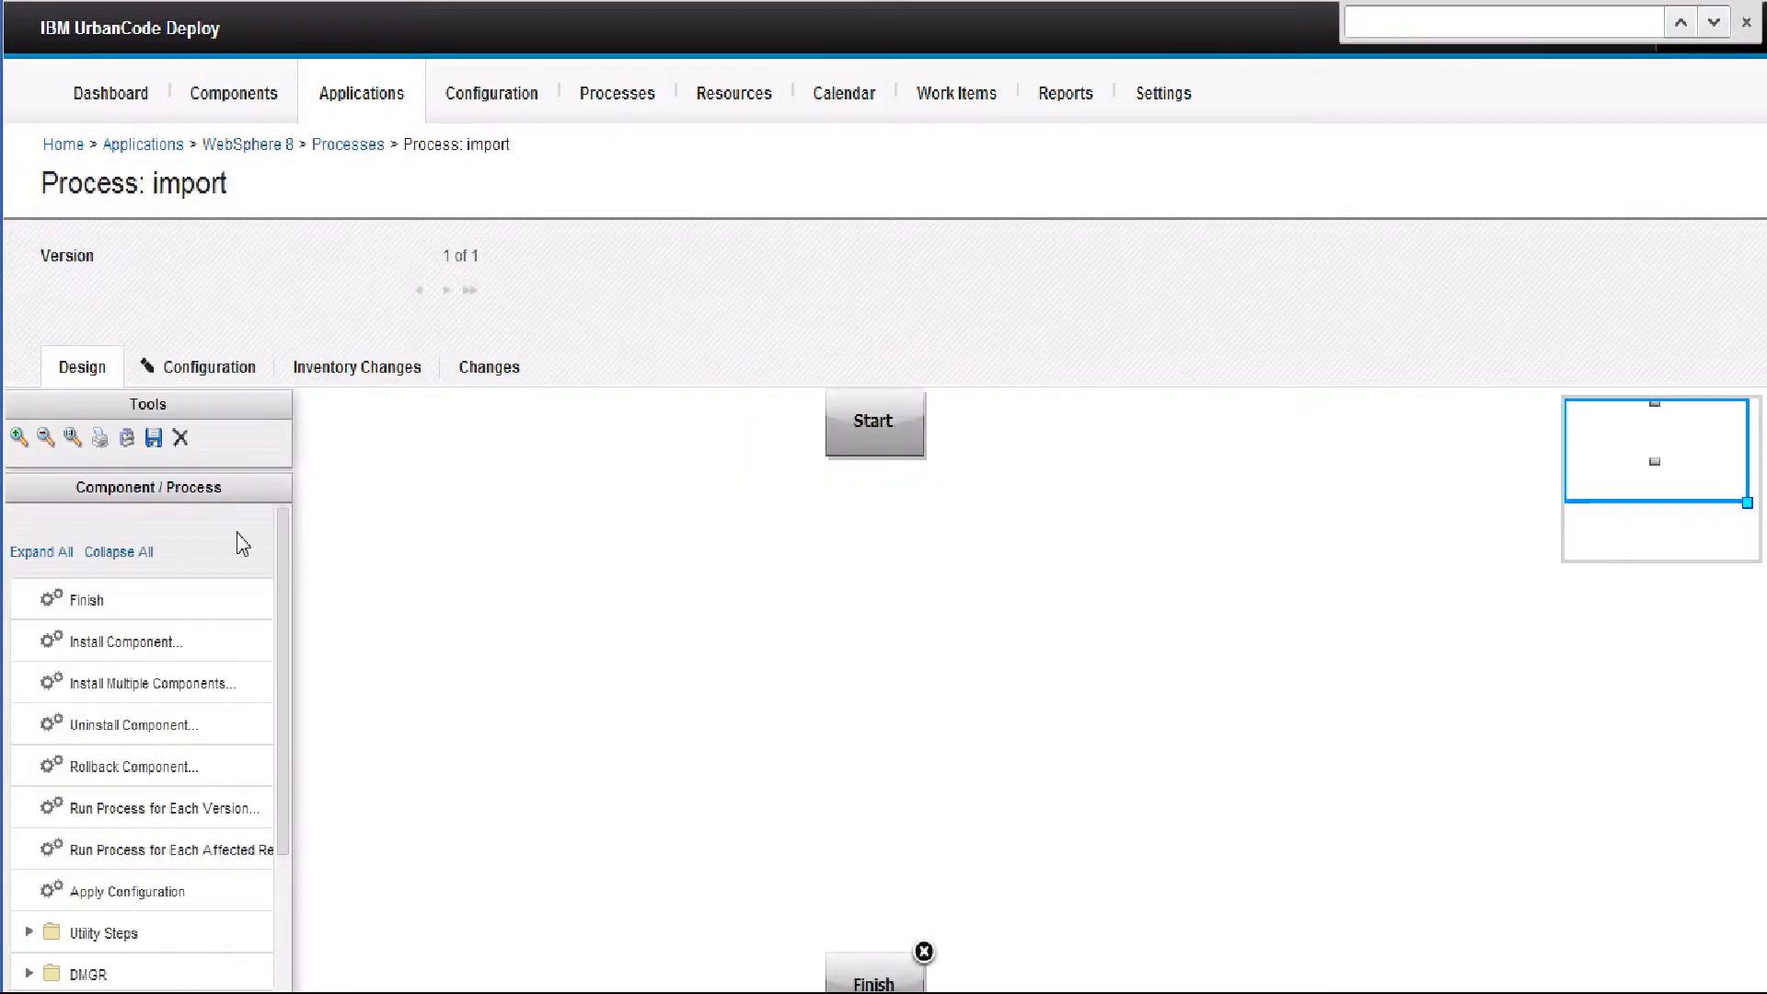
left_click_drag(280, 549, 272, 707)
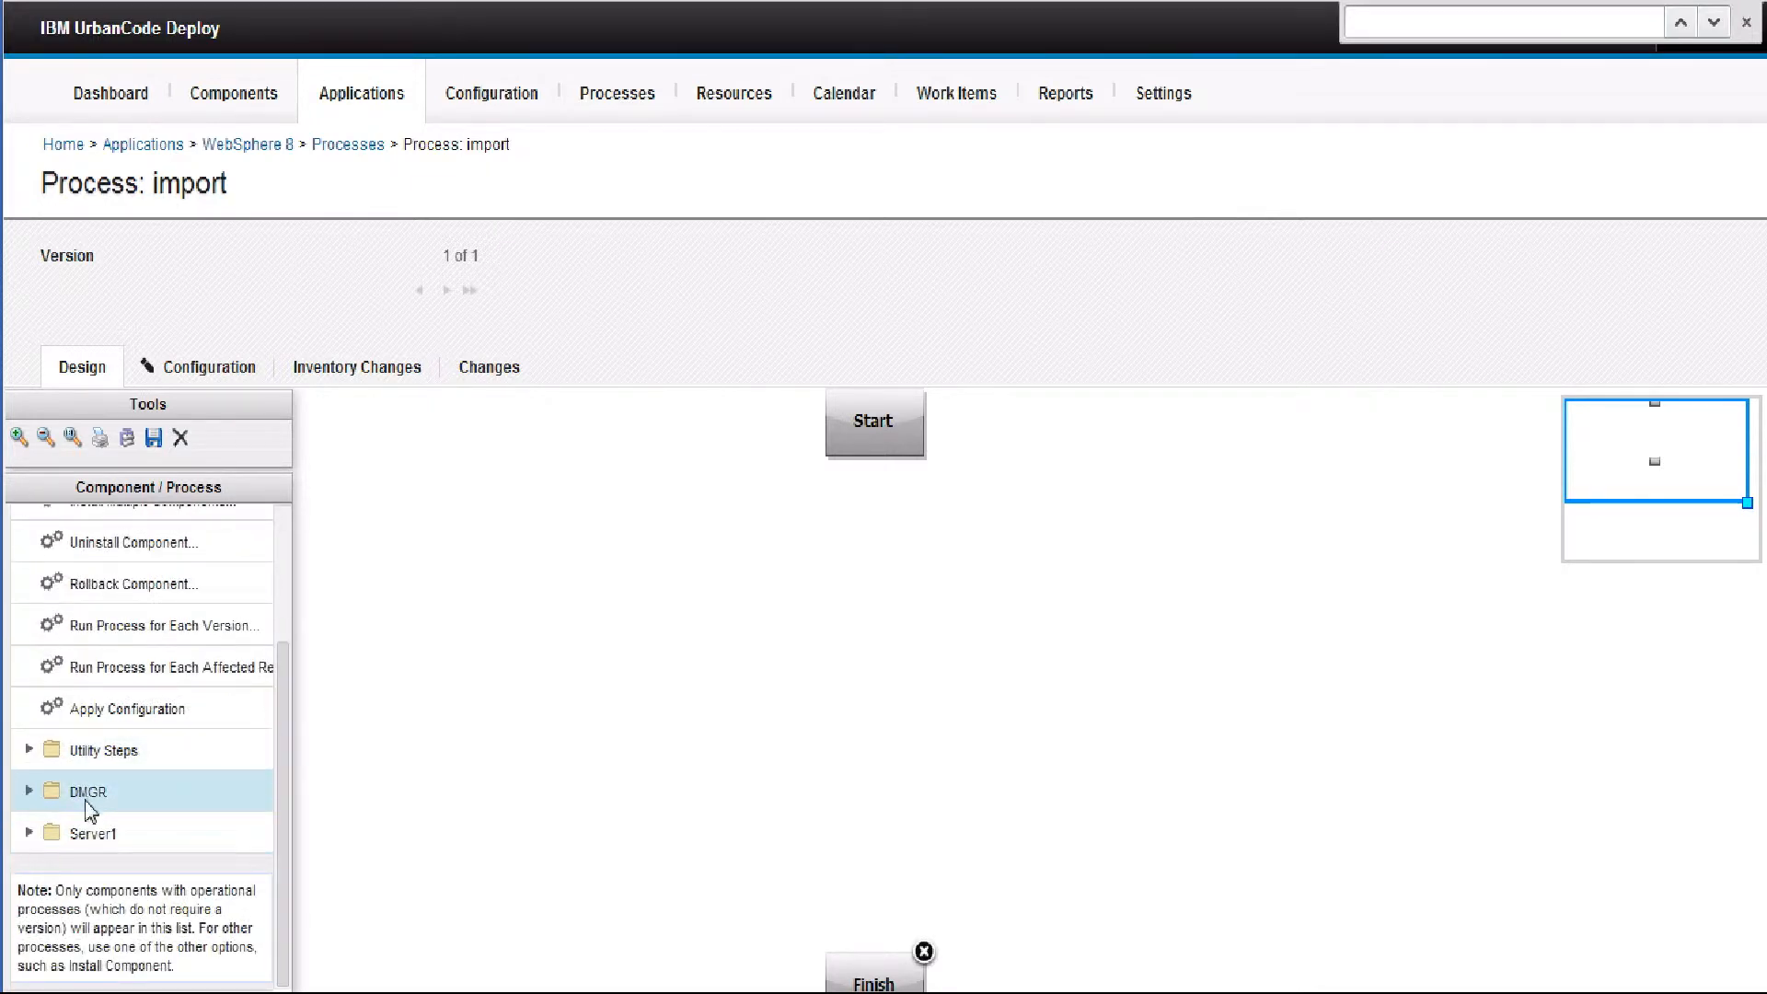
left_click(28, 791)
left_click(28, 869)
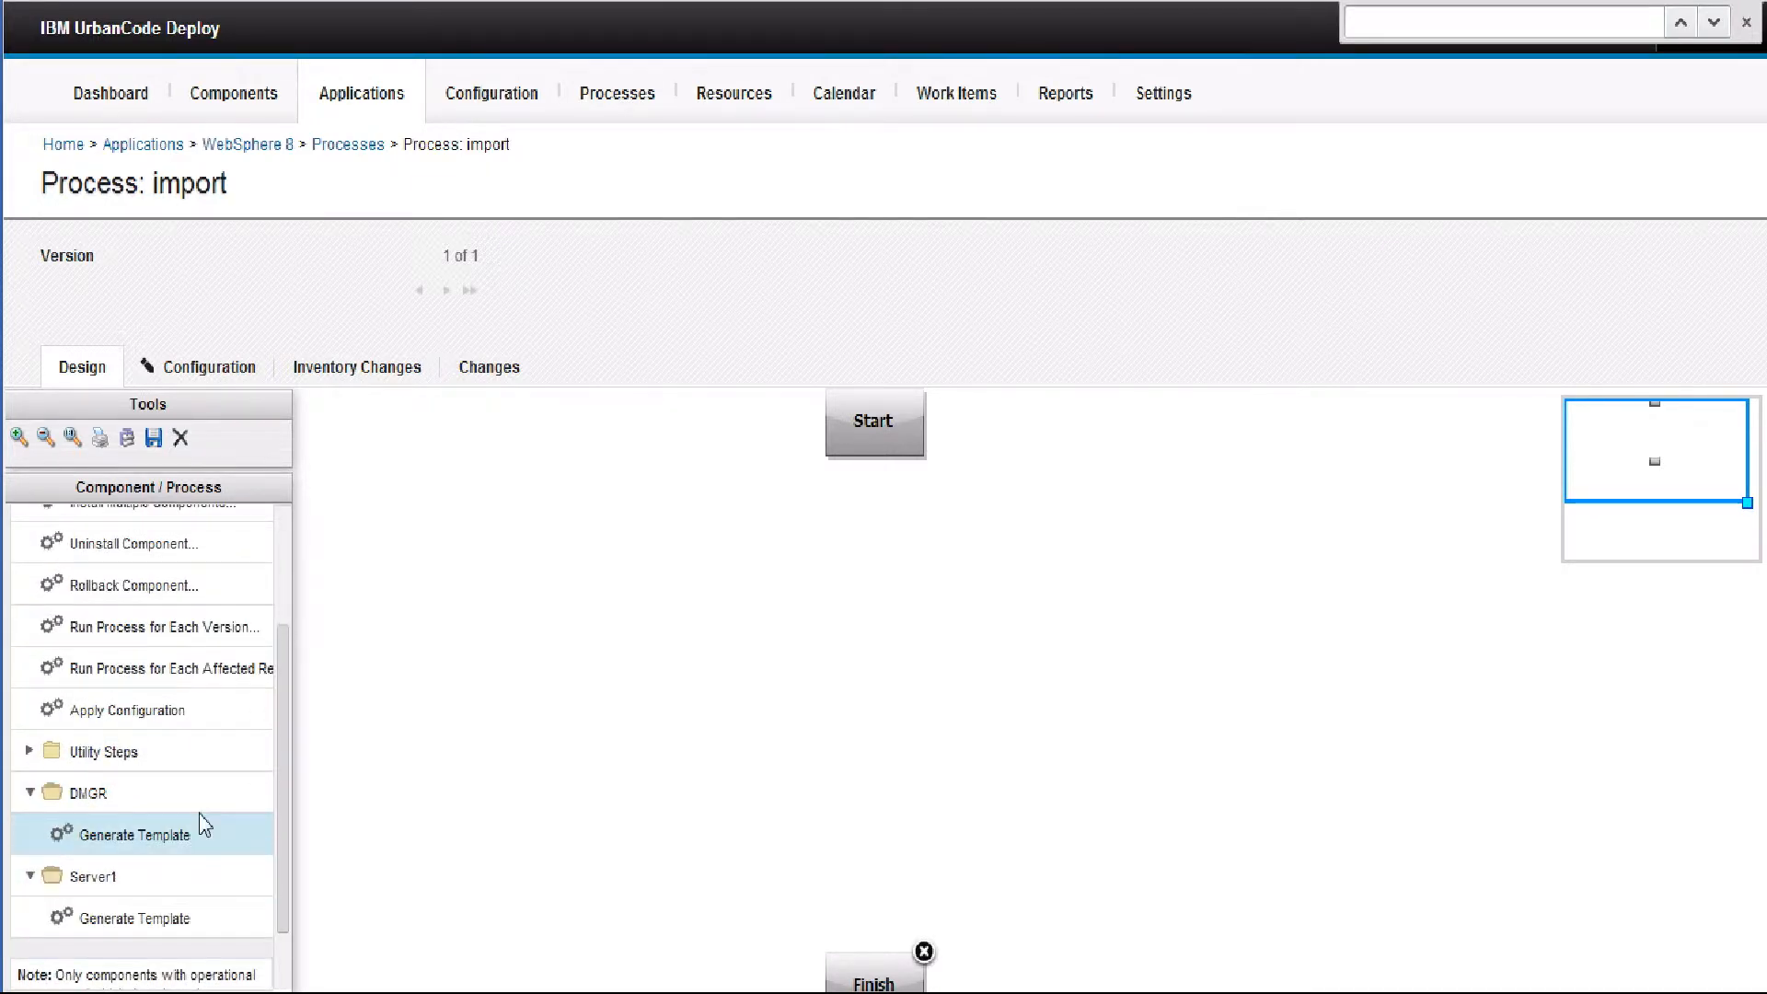
left_click_drag(280, 765, 280, 815)
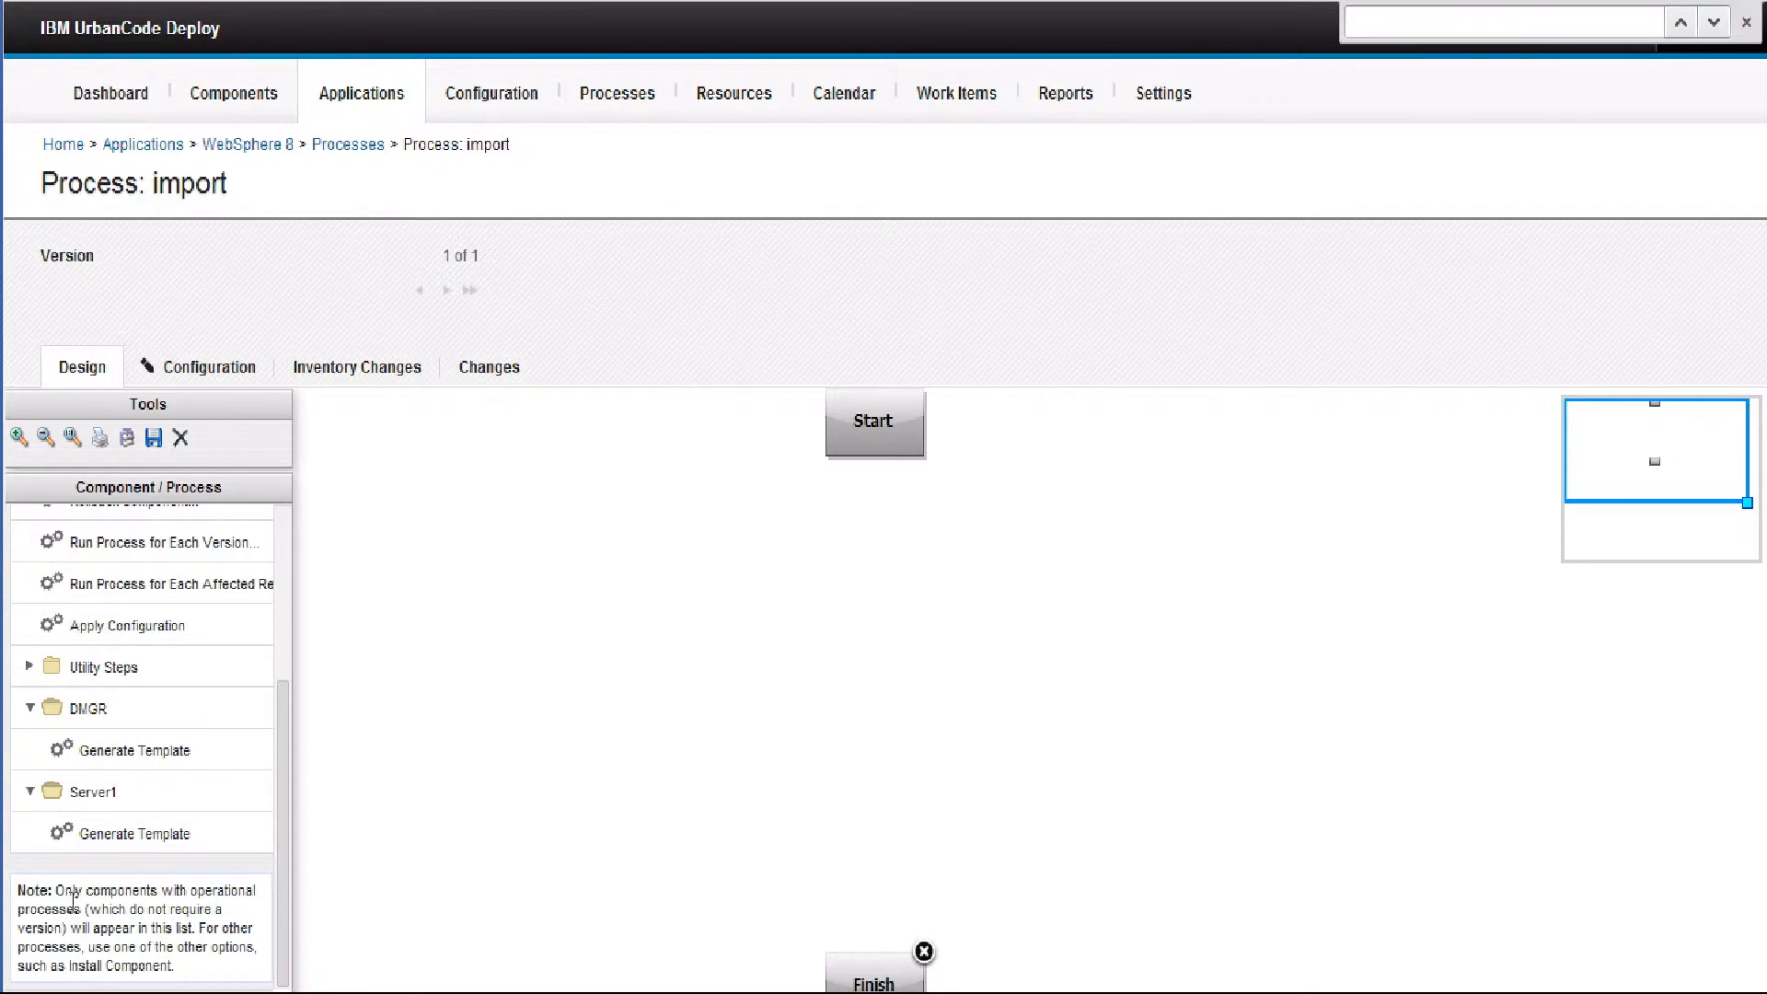
left_click_drag(57, 891, 159, 942)
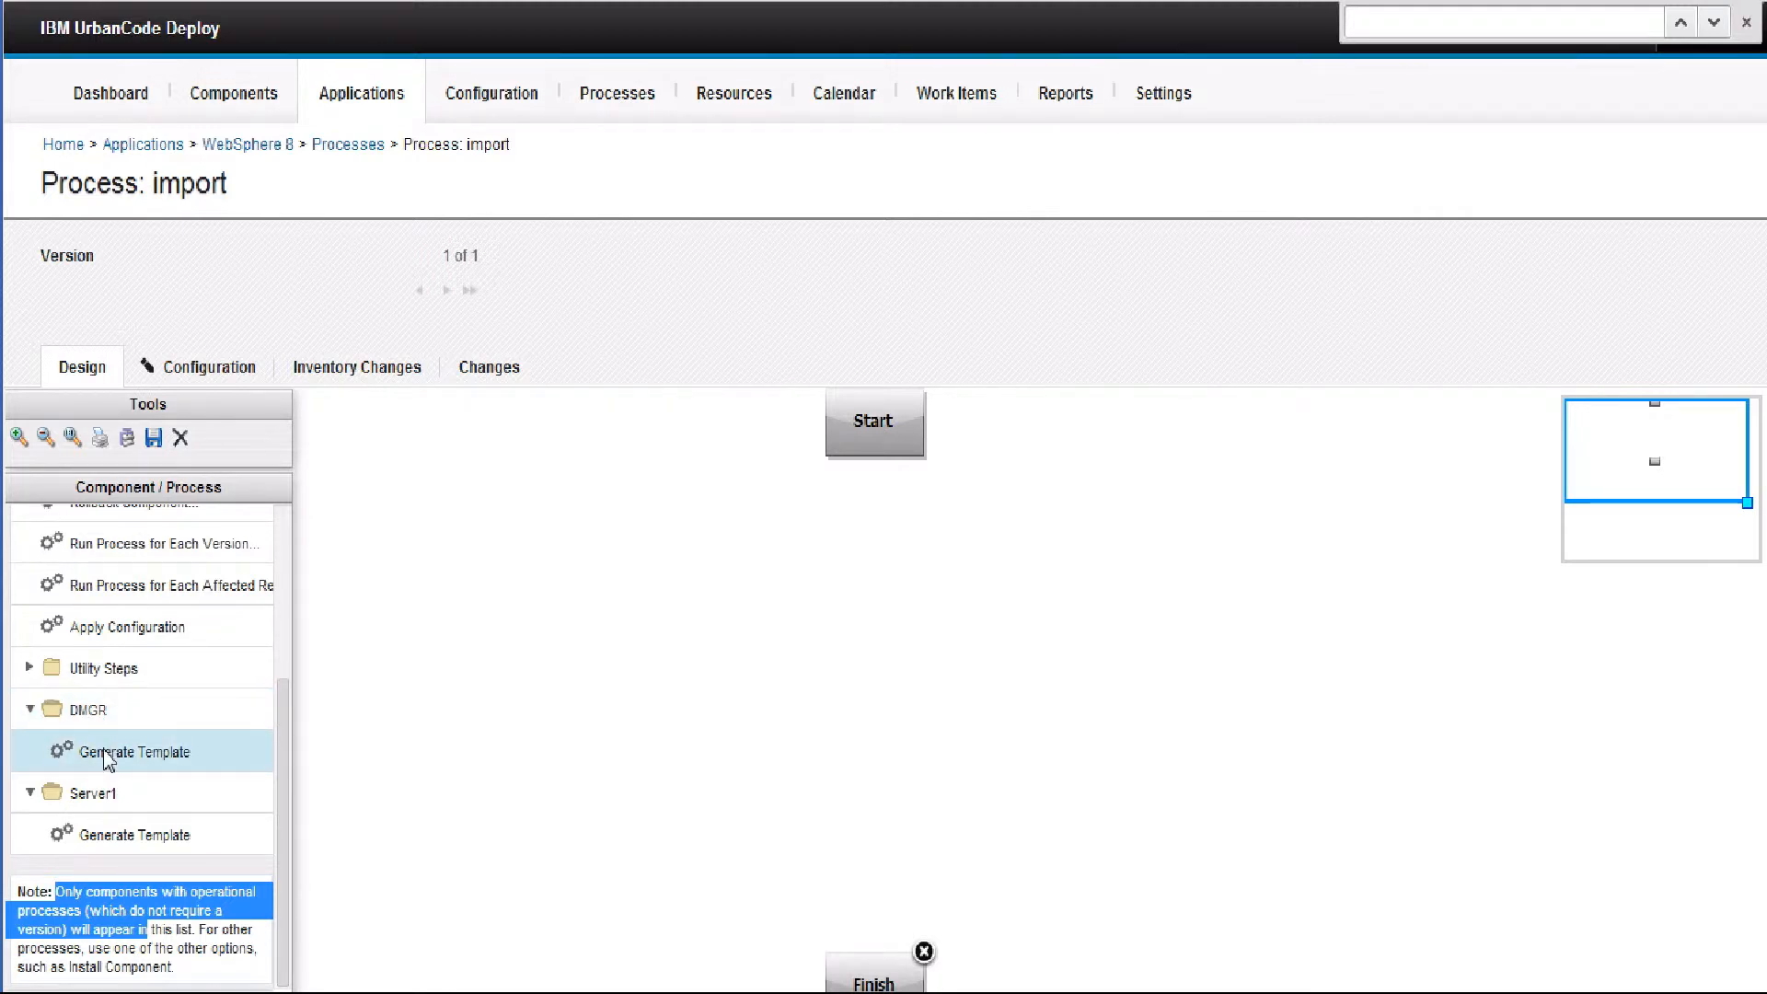
left_click_drag(107, 759, 880, 573)
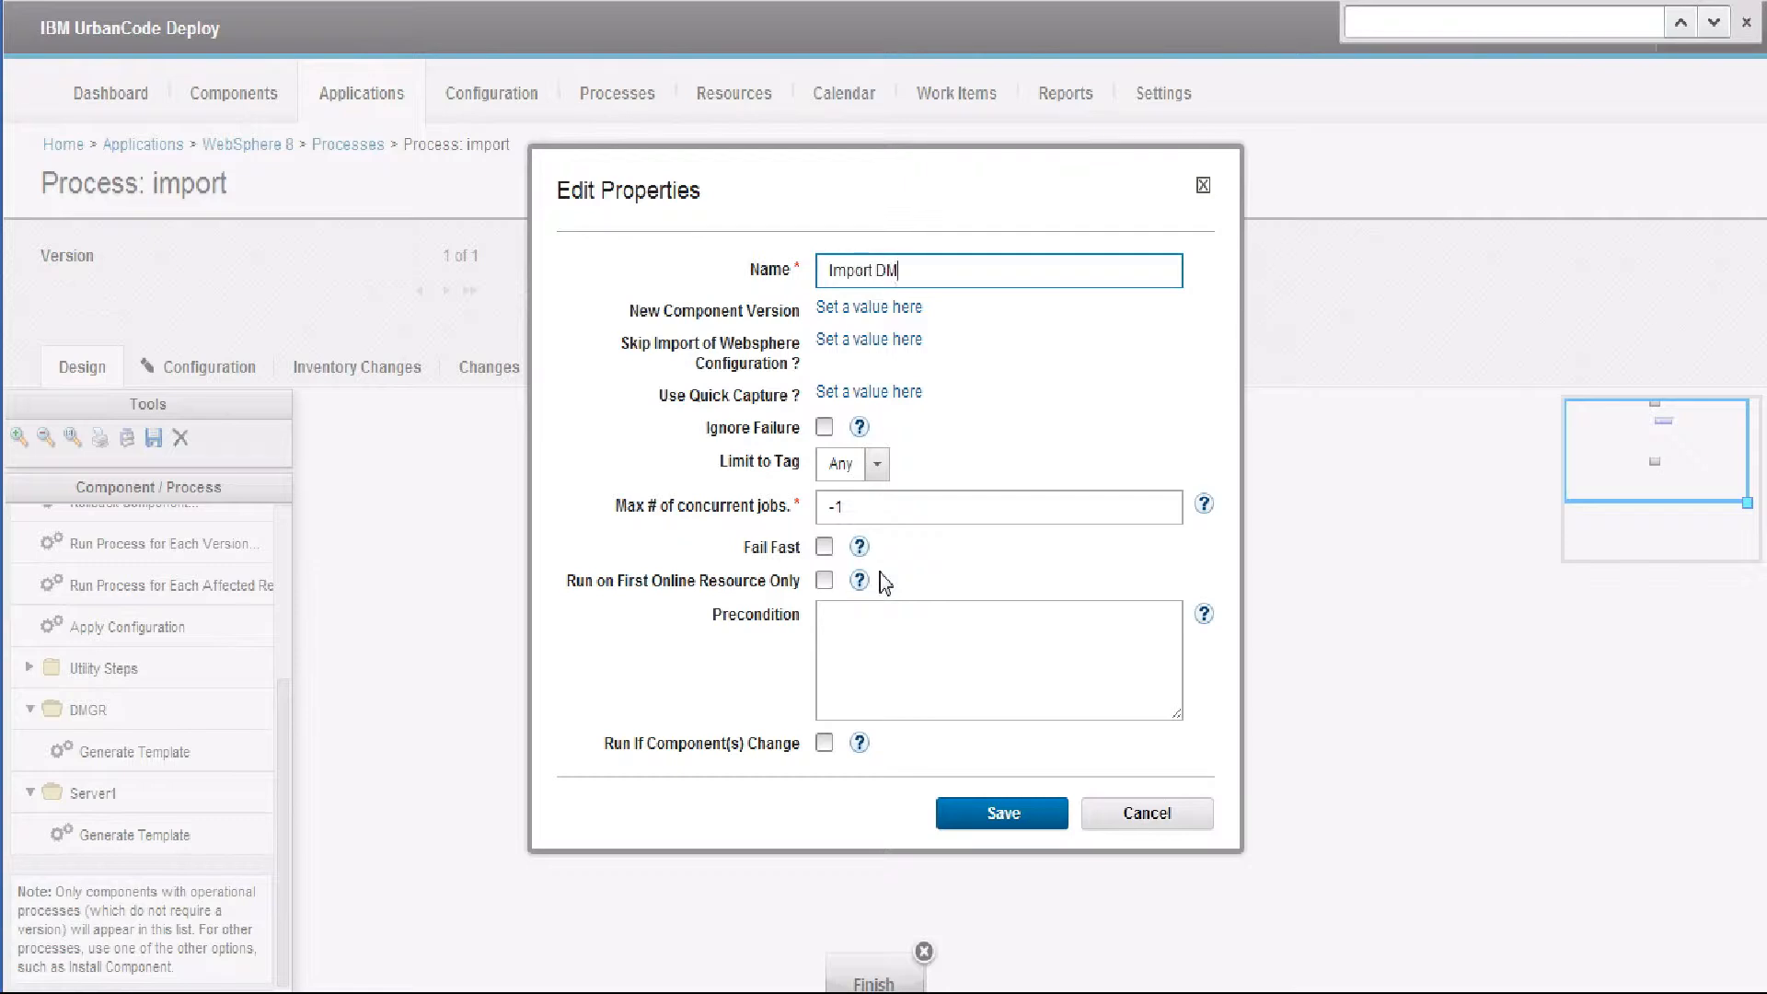
left_click(1003, 813)
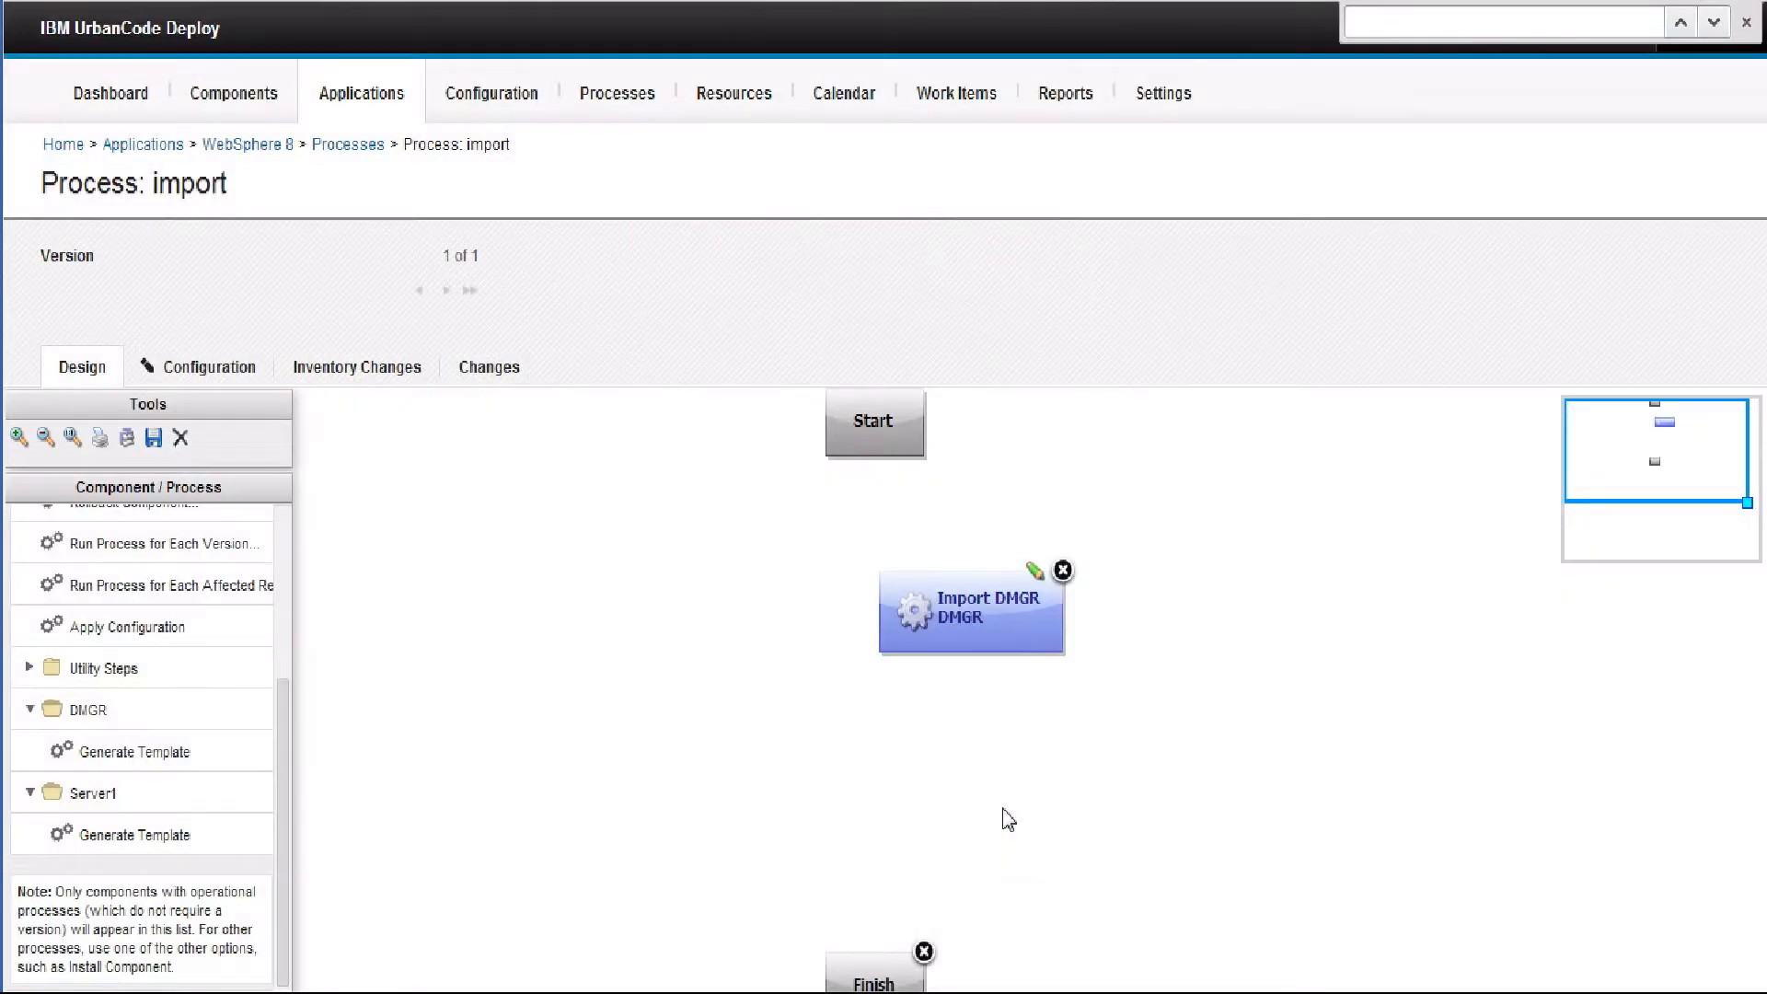
Place Server1's Generate Template process below the Import DMGR step and name it import Server1
left_click_drag(99, 847, 906, 805)
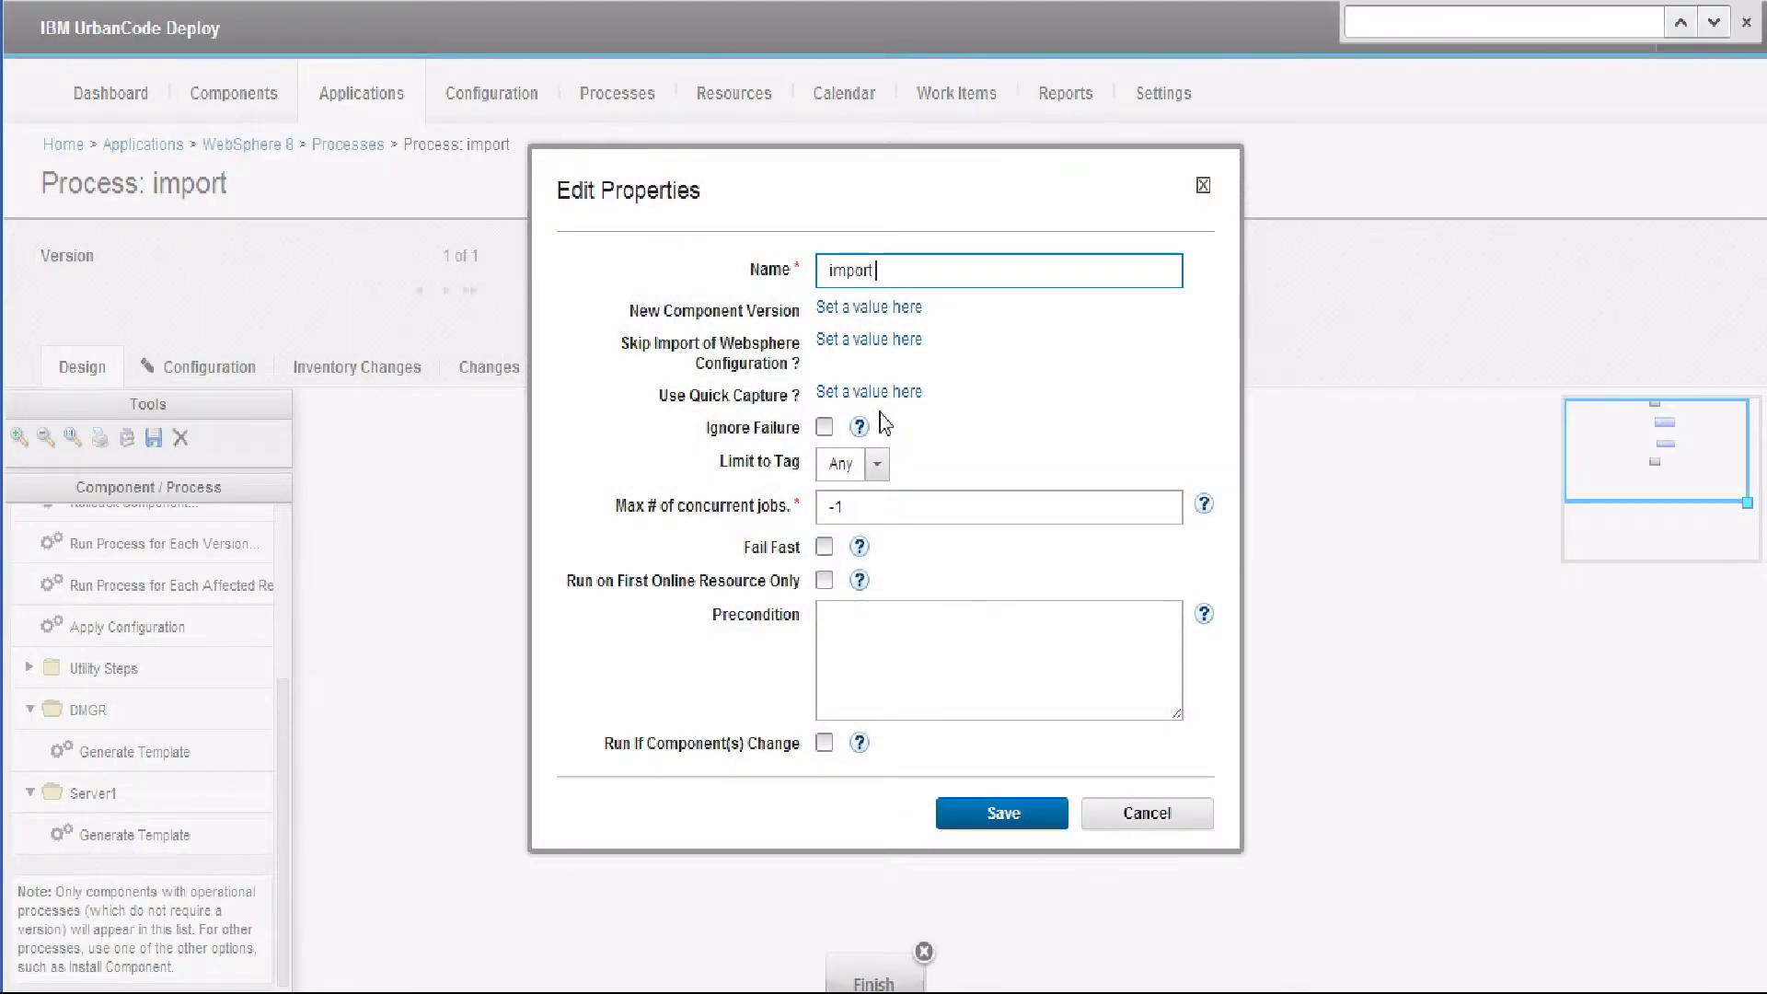
type("Server1")
left_click(1040, 818)
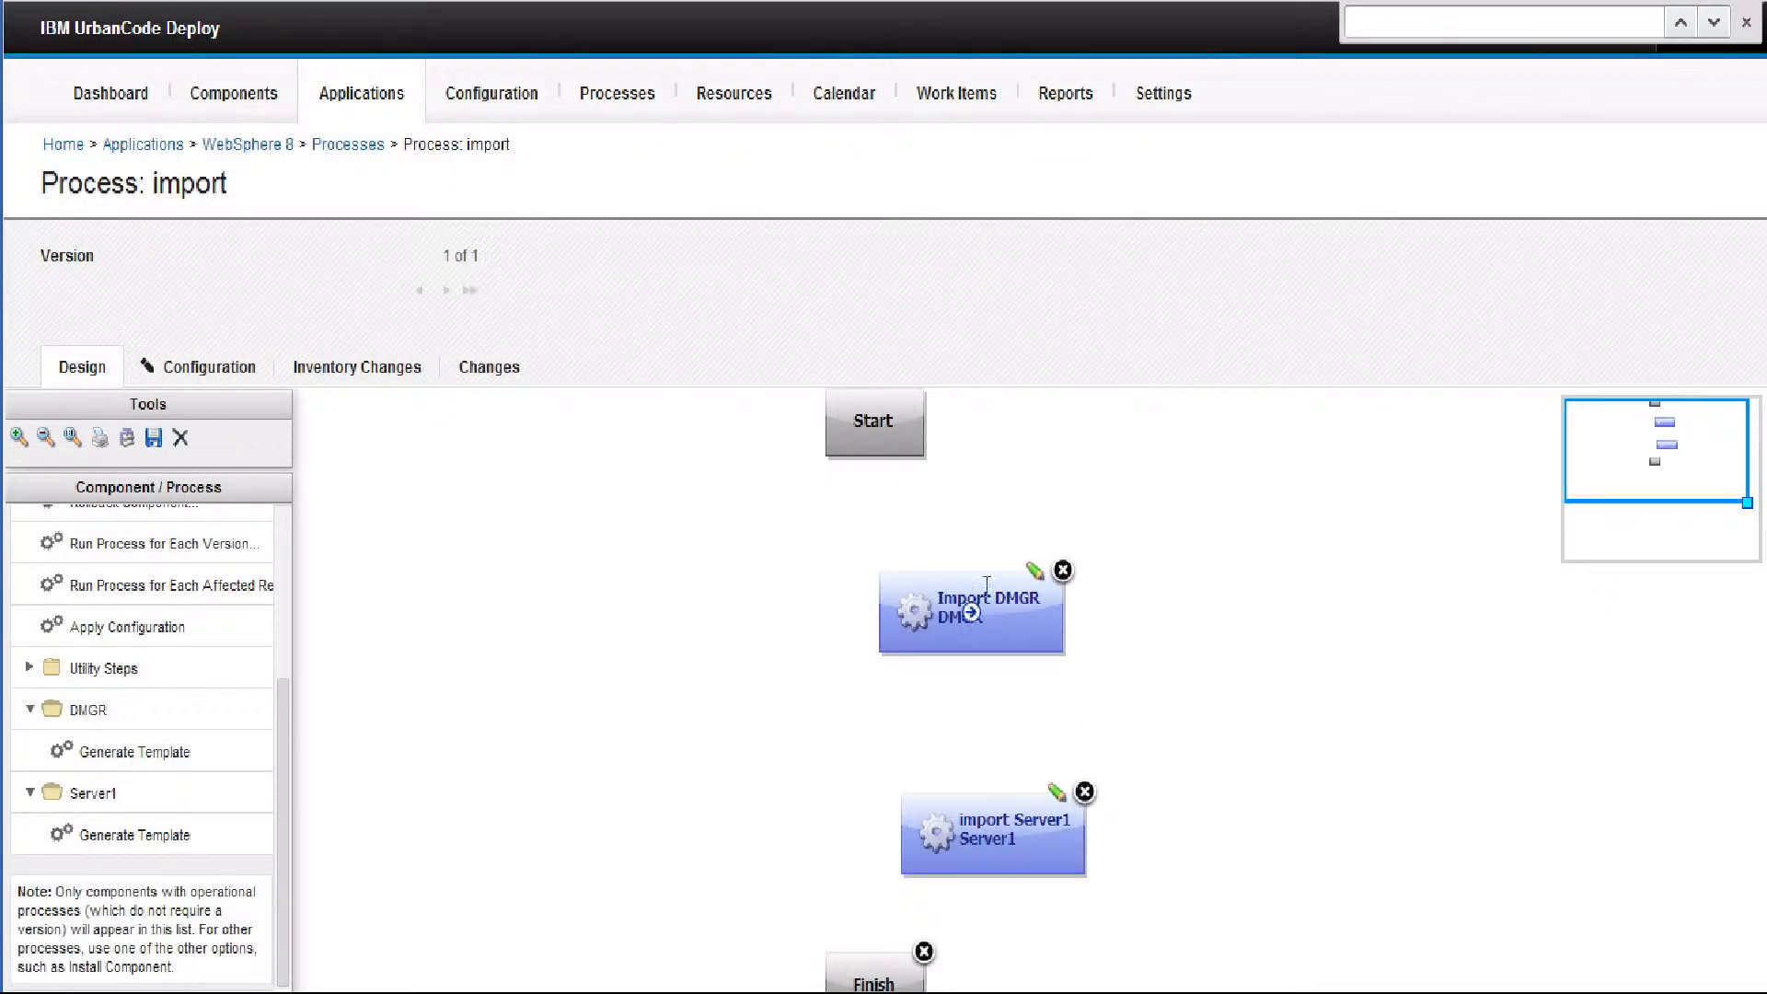
Connect Start, Import DMGR, import Server1 and Finish in sequence, and save the process design
mouse_move(891, 438)
left_mouse_down()
mouse_move(994, 810)
mouse_move(866, 962)
left_mouse_up()
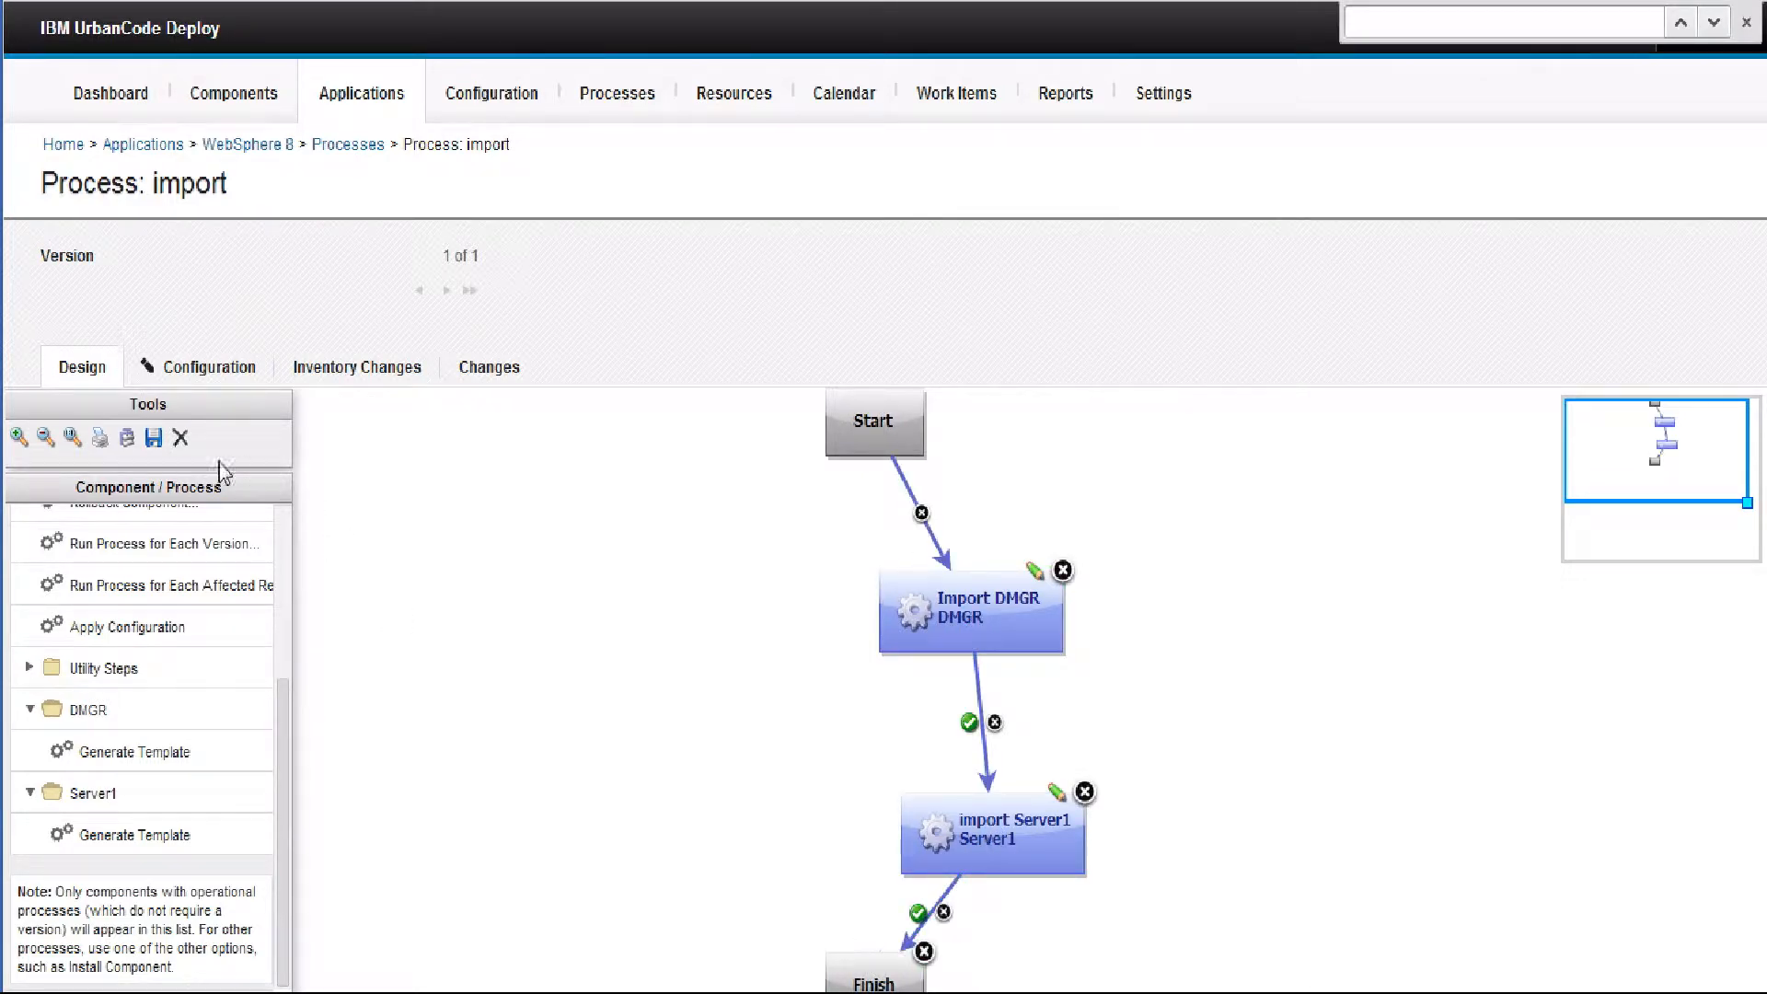
left_click(154, 438)
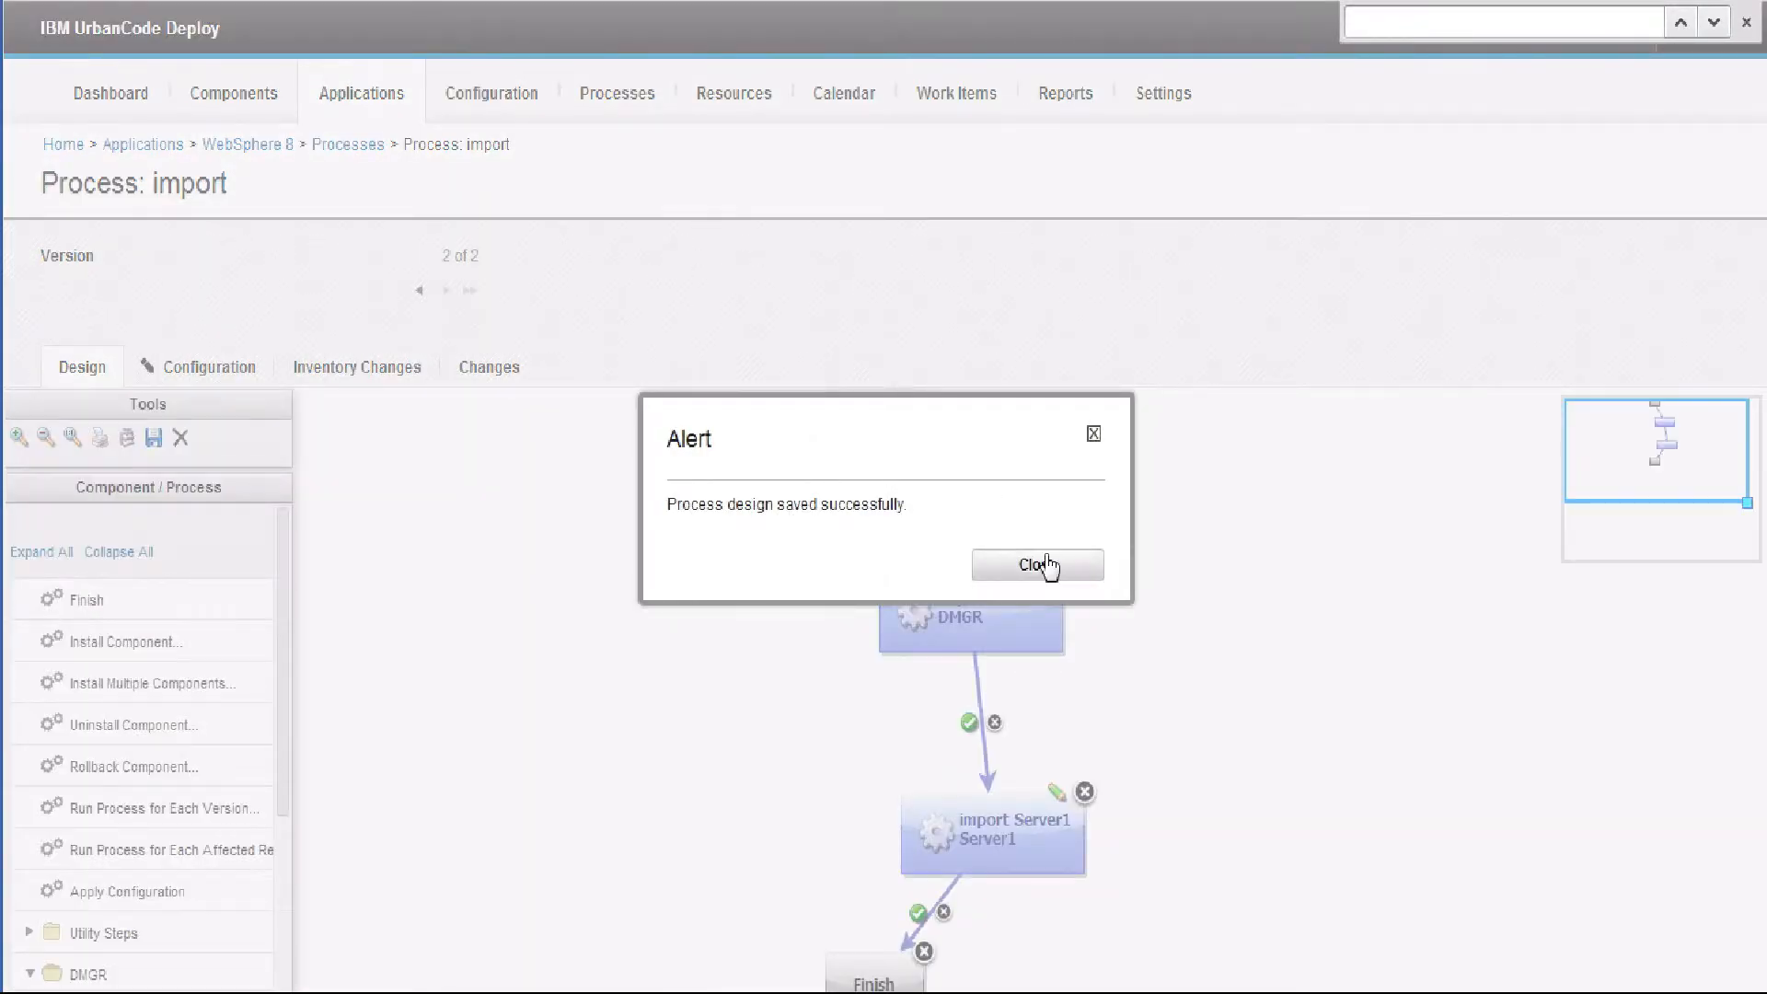
left_click(1042, 563)
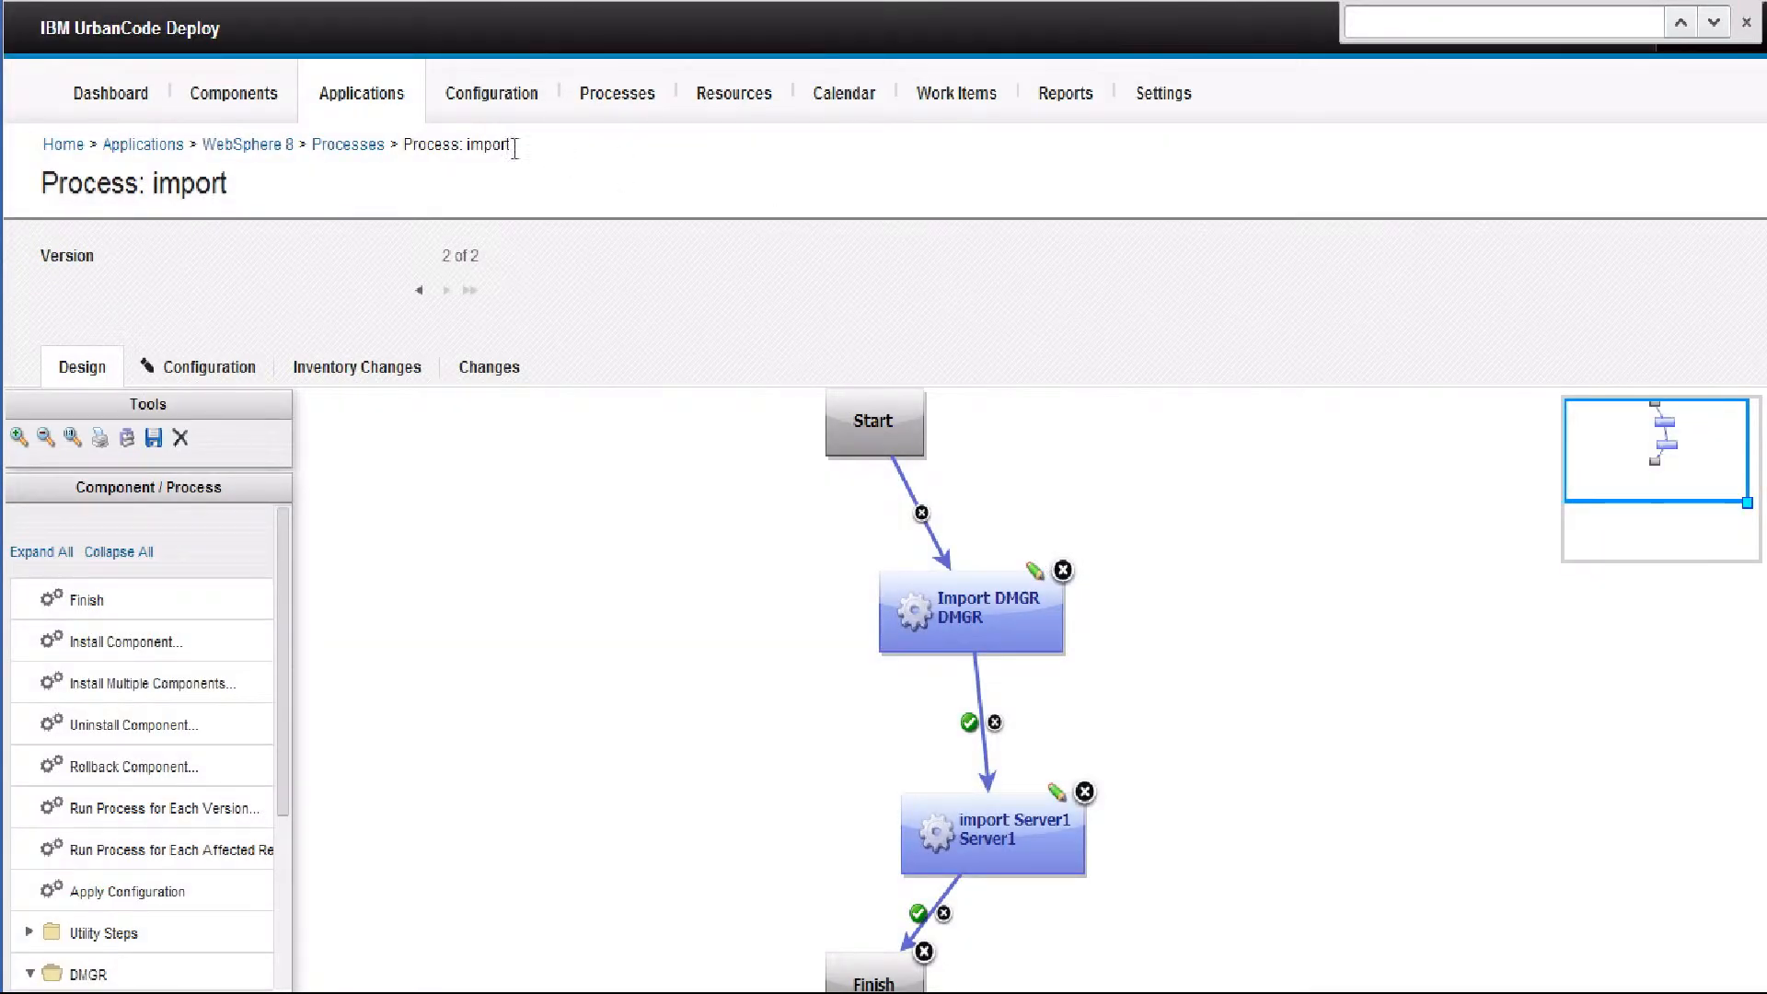
Add the WebSphere 8 group and every listed resource beneath it, from WitchTrialsWebSphereAgent to server1, as base resources of the WebSphere QA environment
left_click(379, 96)
left_click(155, 353)
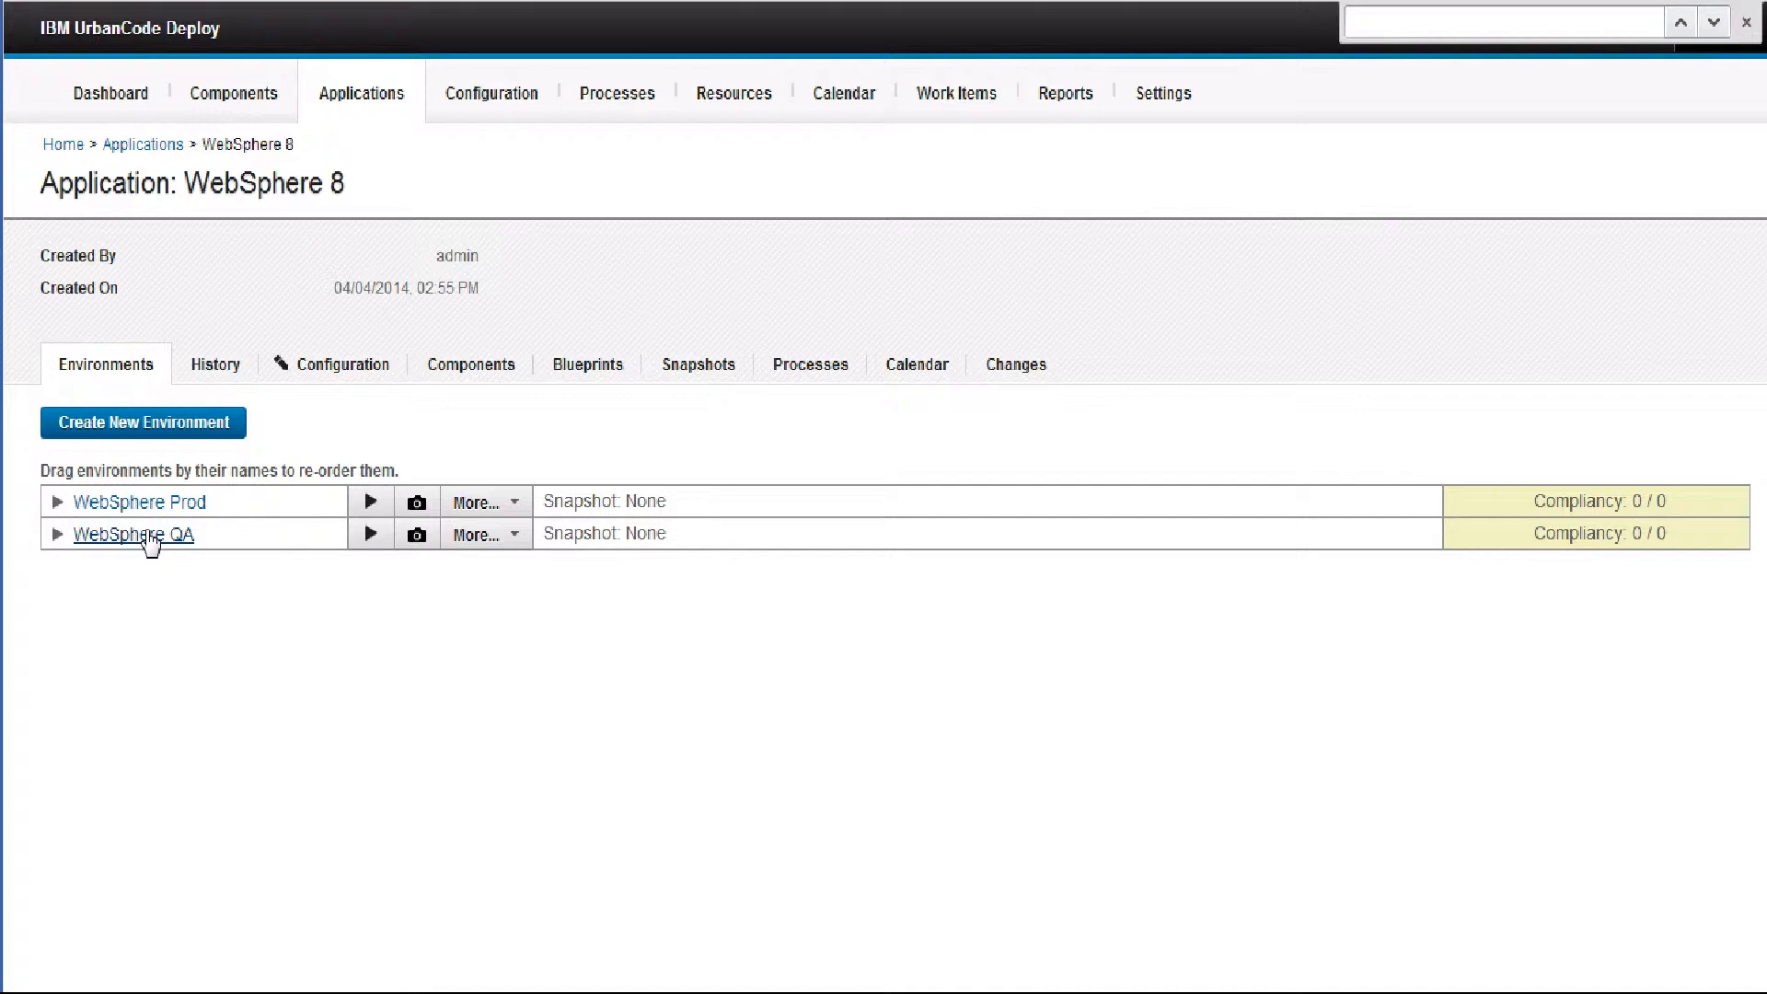
left_click(150, 536)
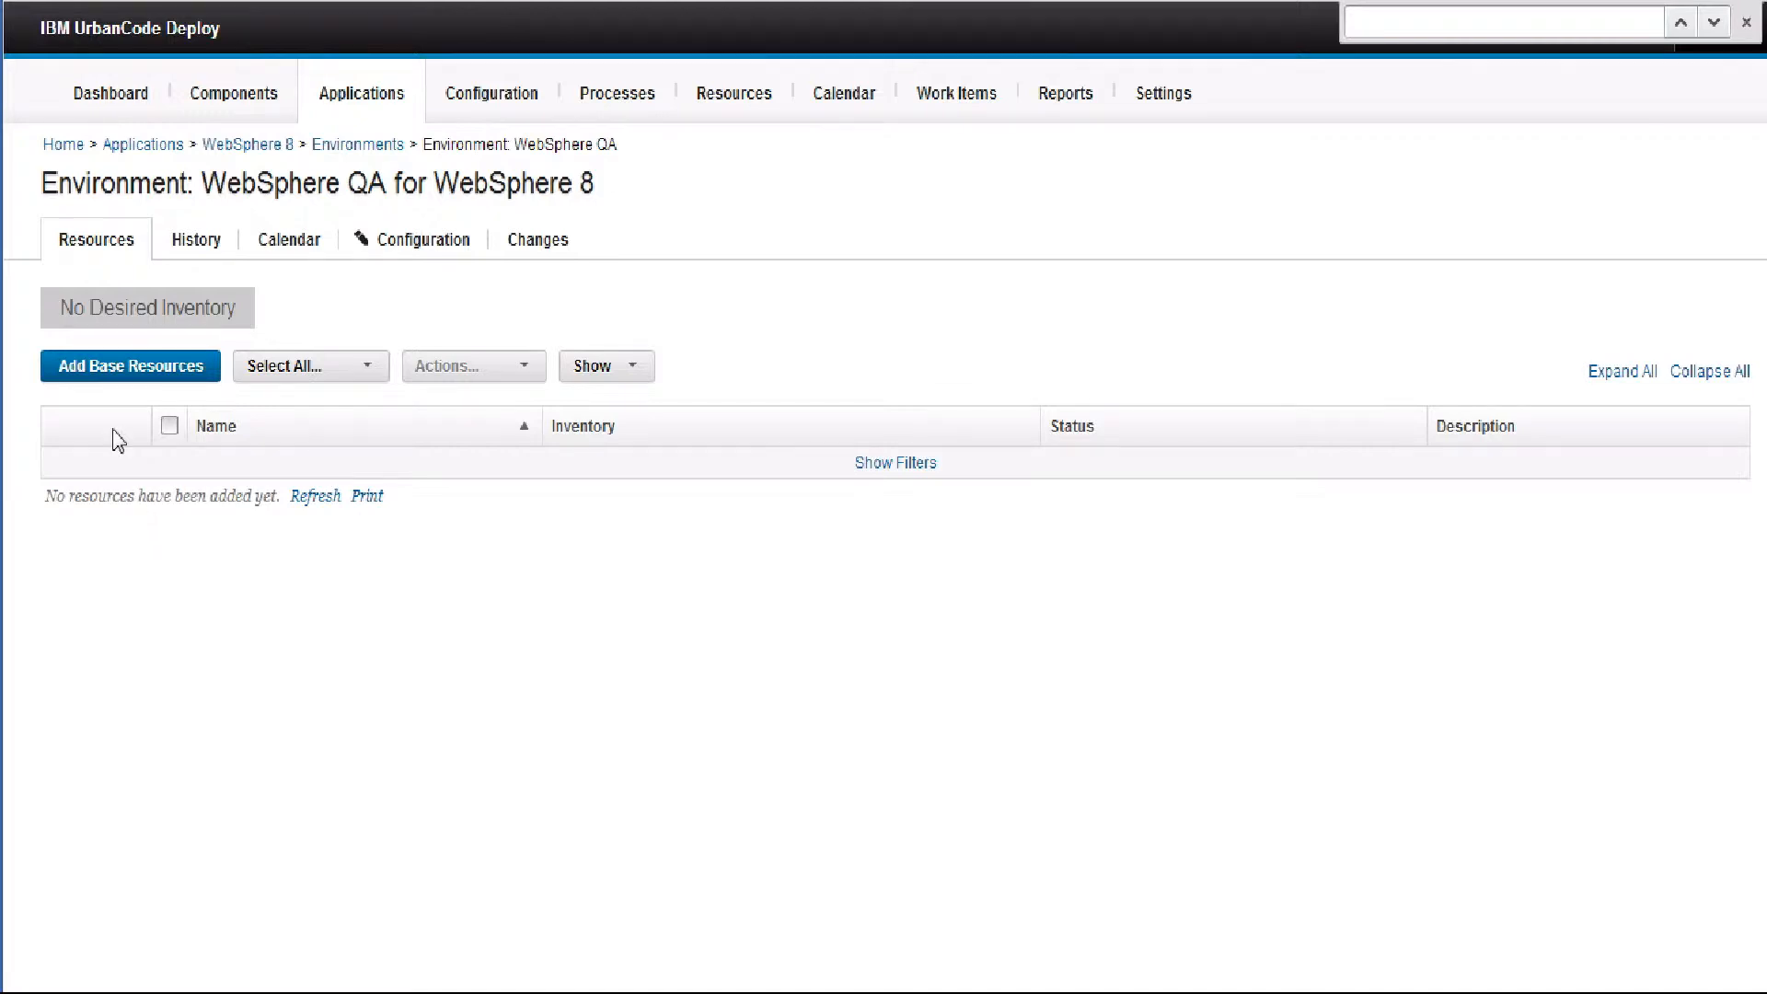
left_click(130, 381)
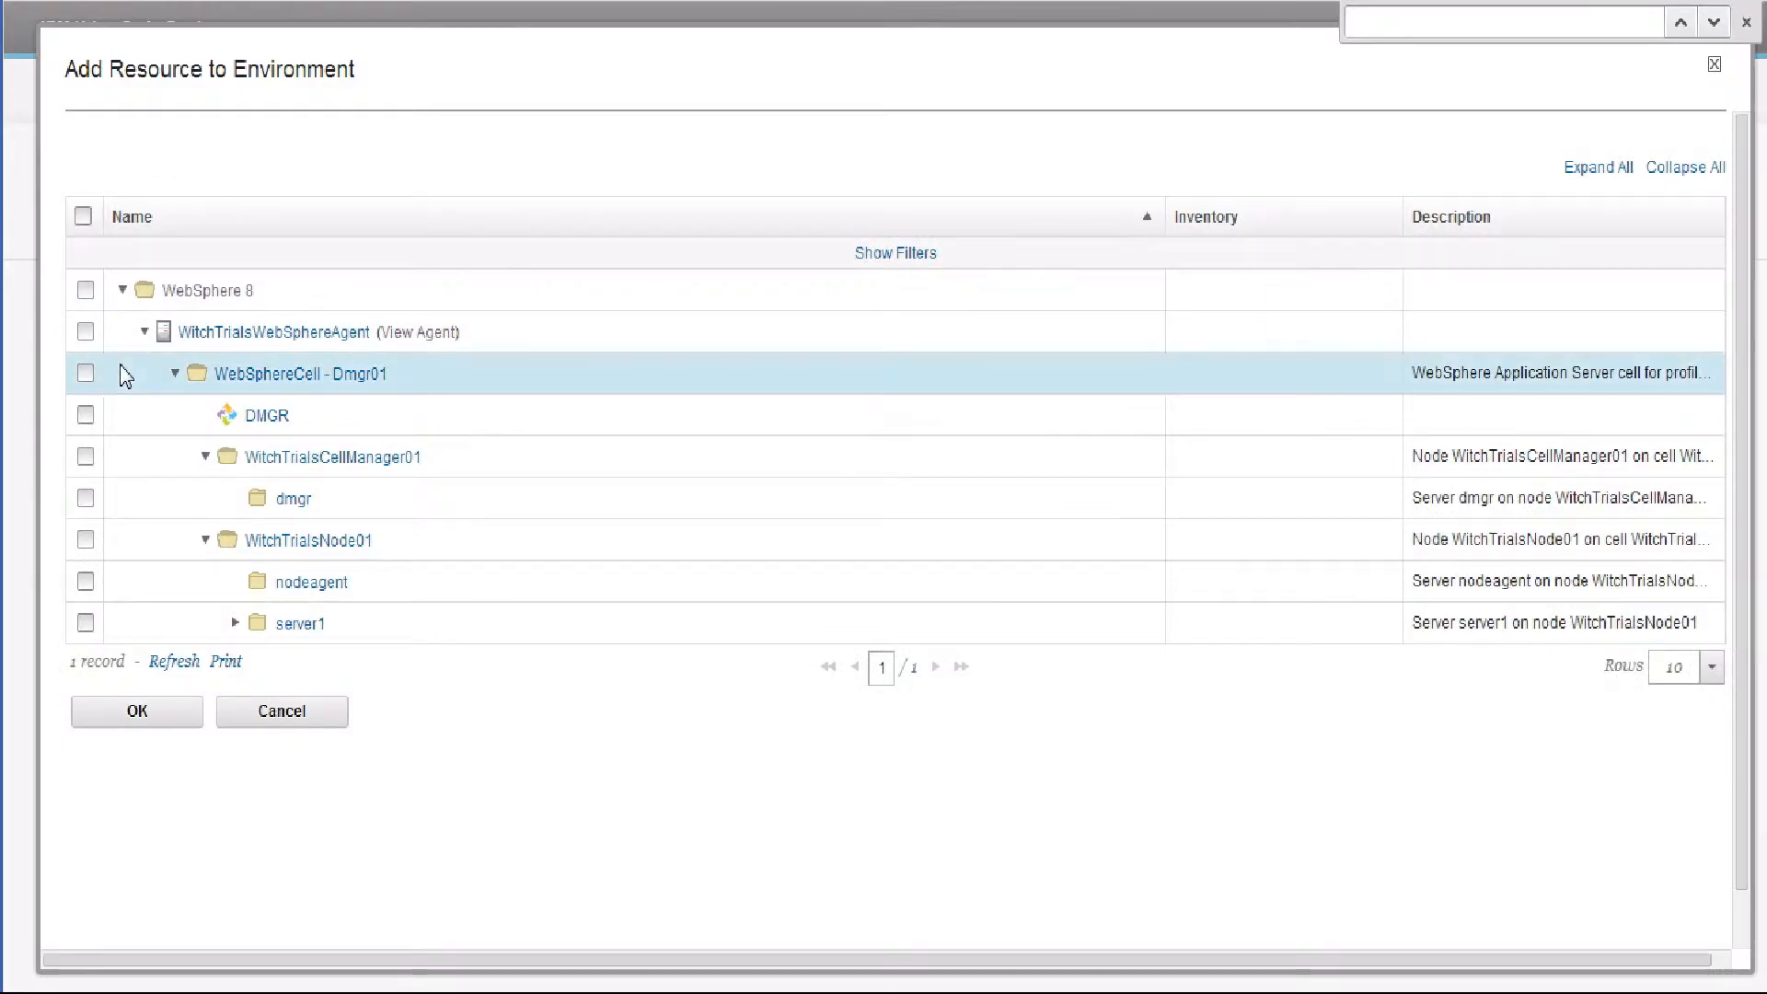
left_click(86, 290)
left_click(85, 331)
left_click(85, 372)
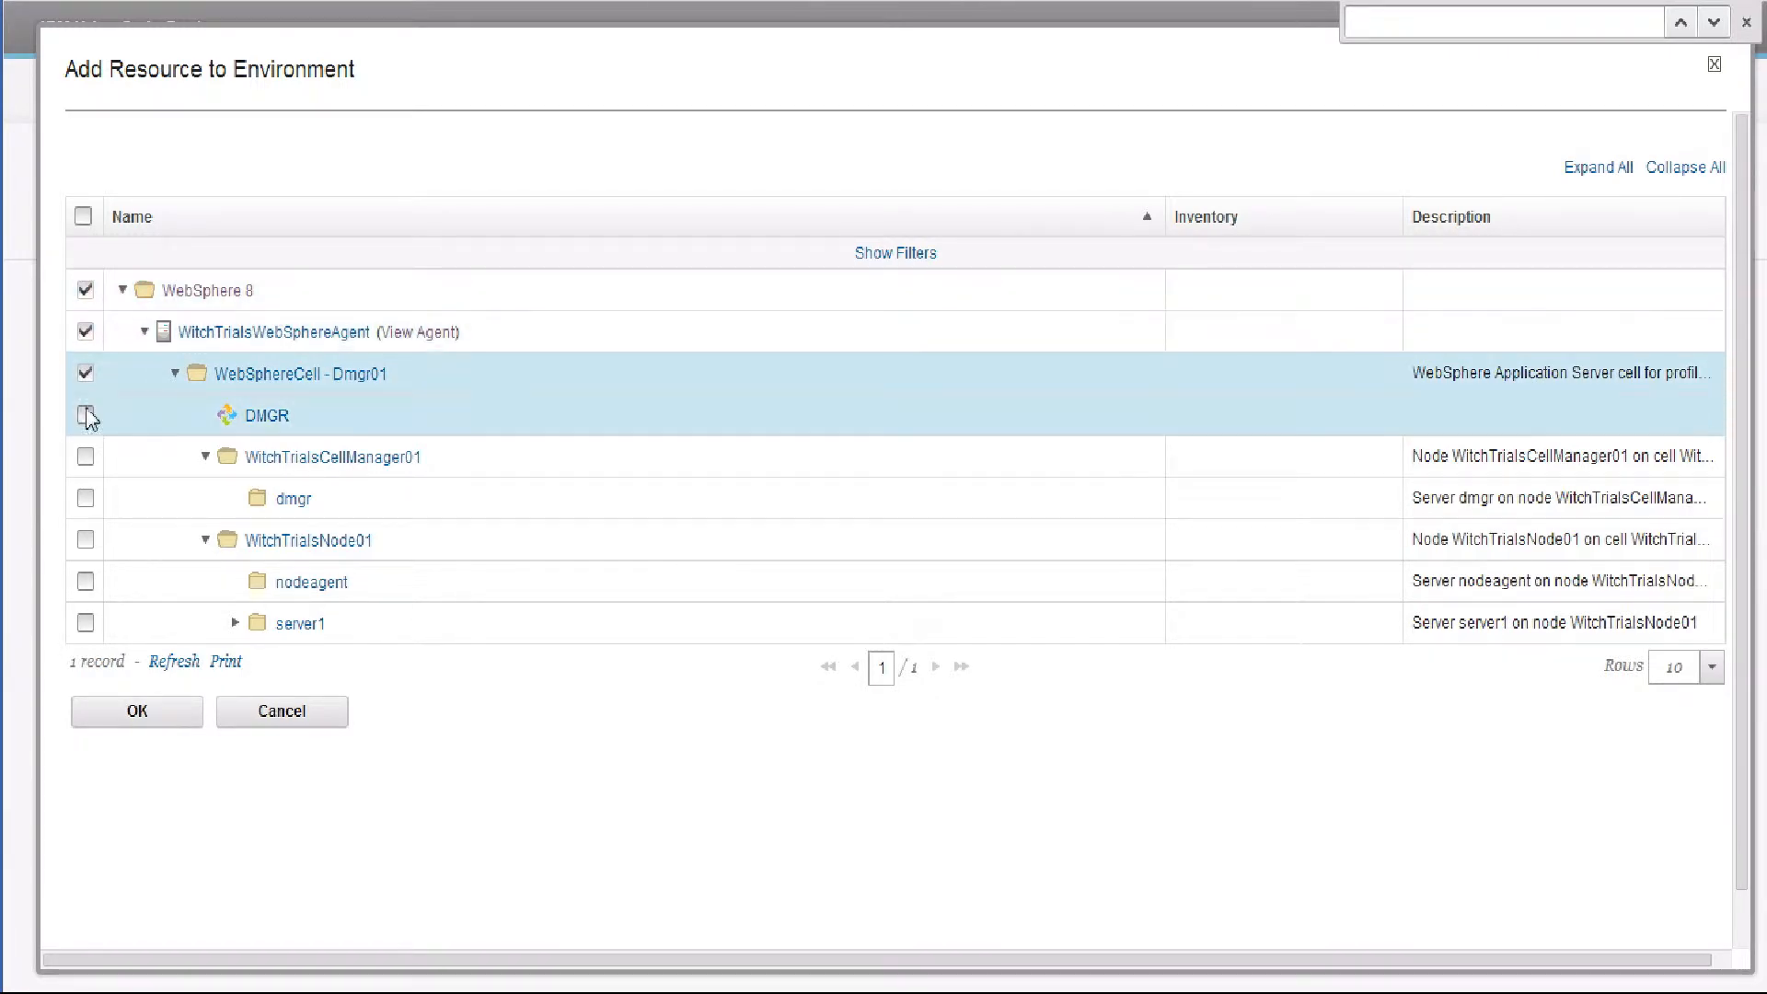
left_click(86, 415)
left_click(86, 456)
left_click(86, 498)
left_click(86, 539)
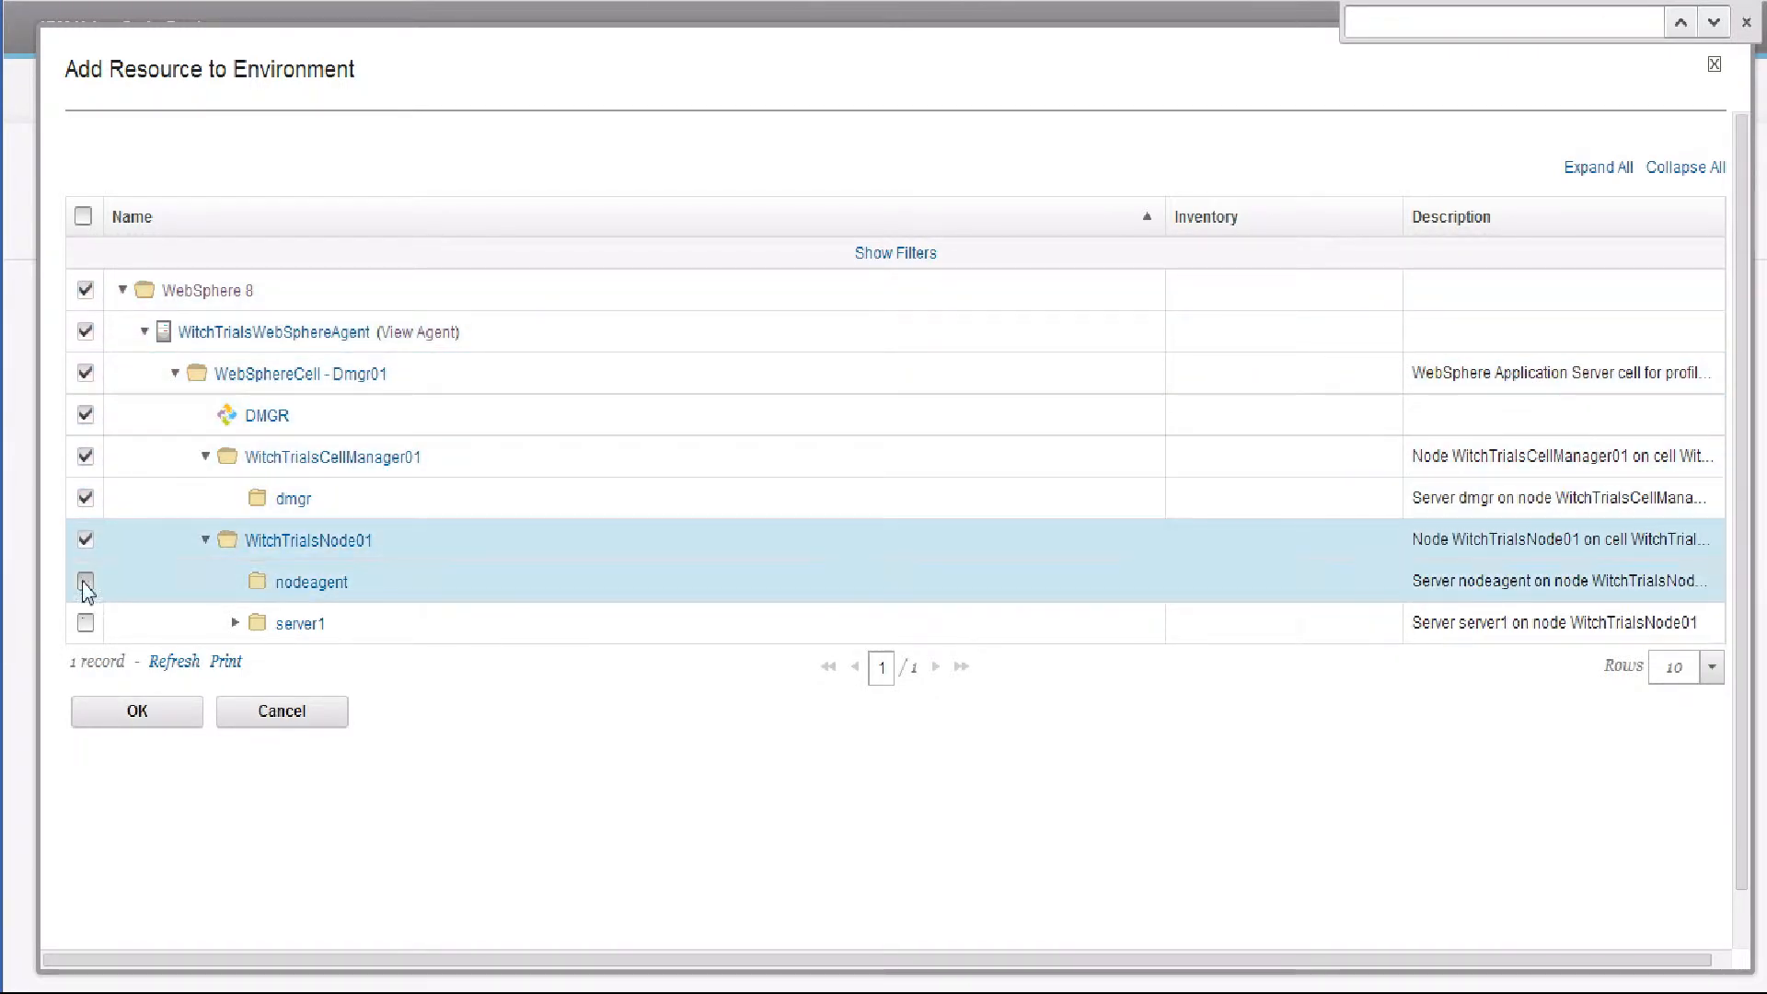
left_click(86, 581)
left_click(86, 624)
left_click(175, 716)
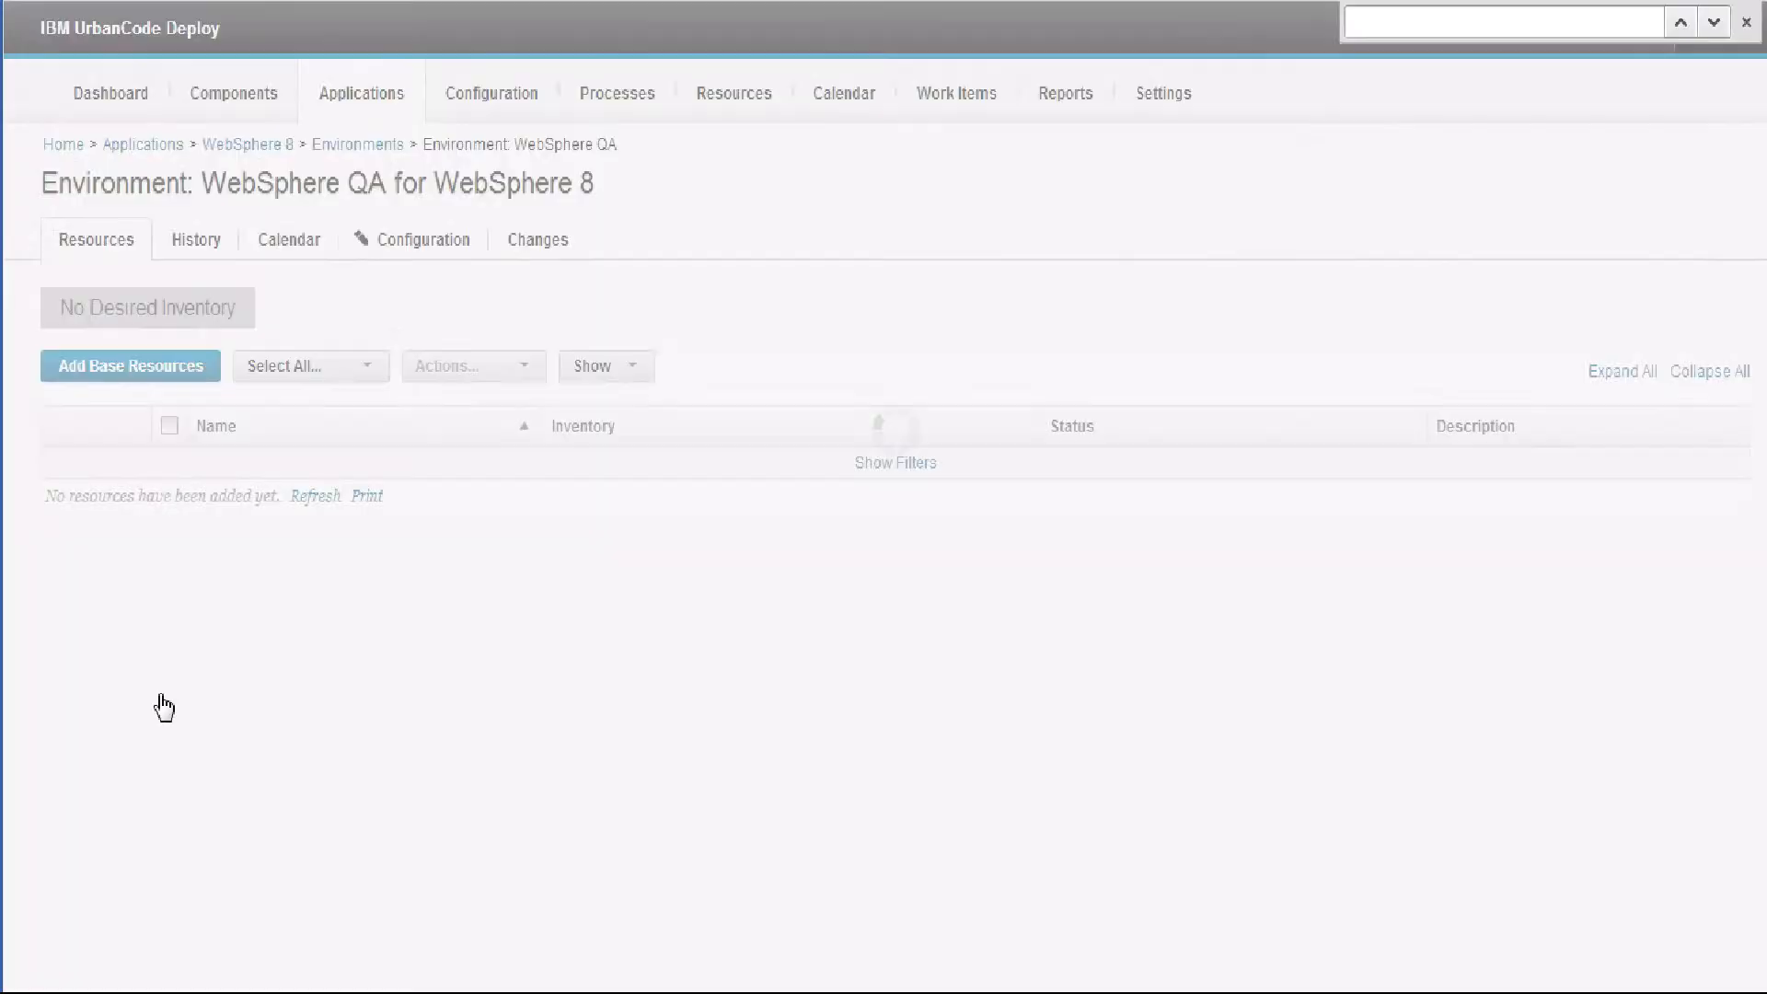
Reopen the WebSphere QA environment of WebSphere 8 and review its resource tree and the actions available for DMGR
left_click(360, 93)
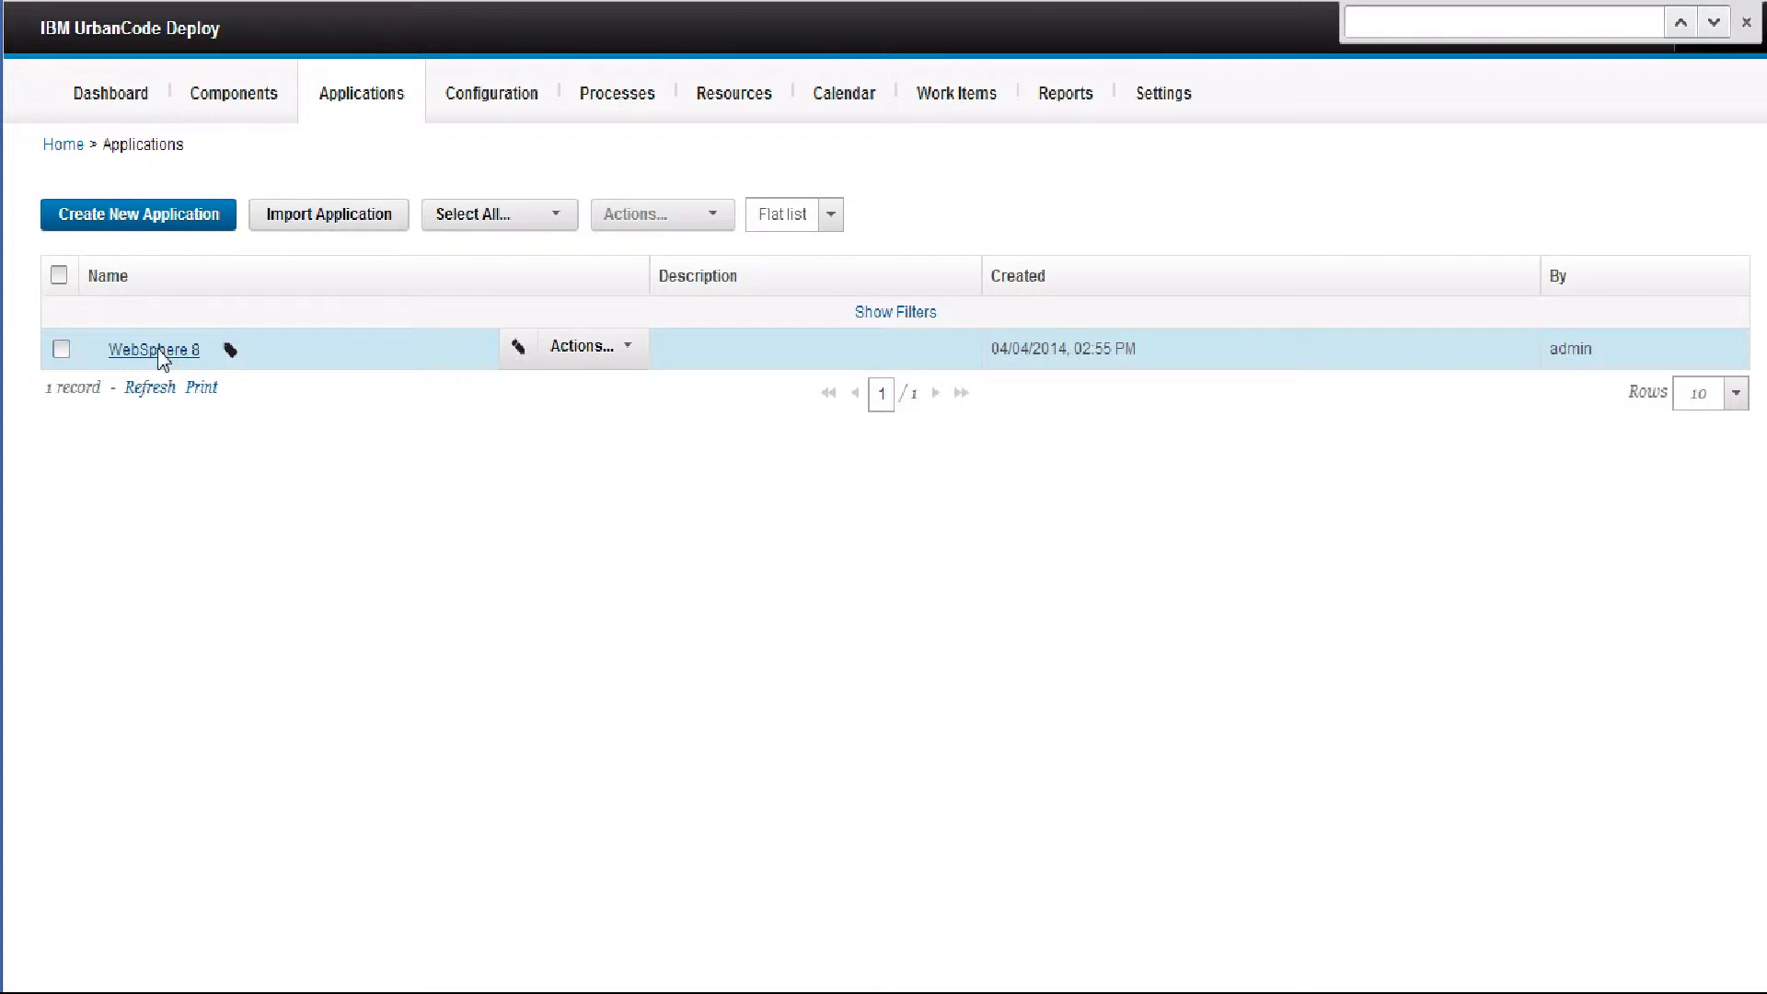
left_click(165, 354)
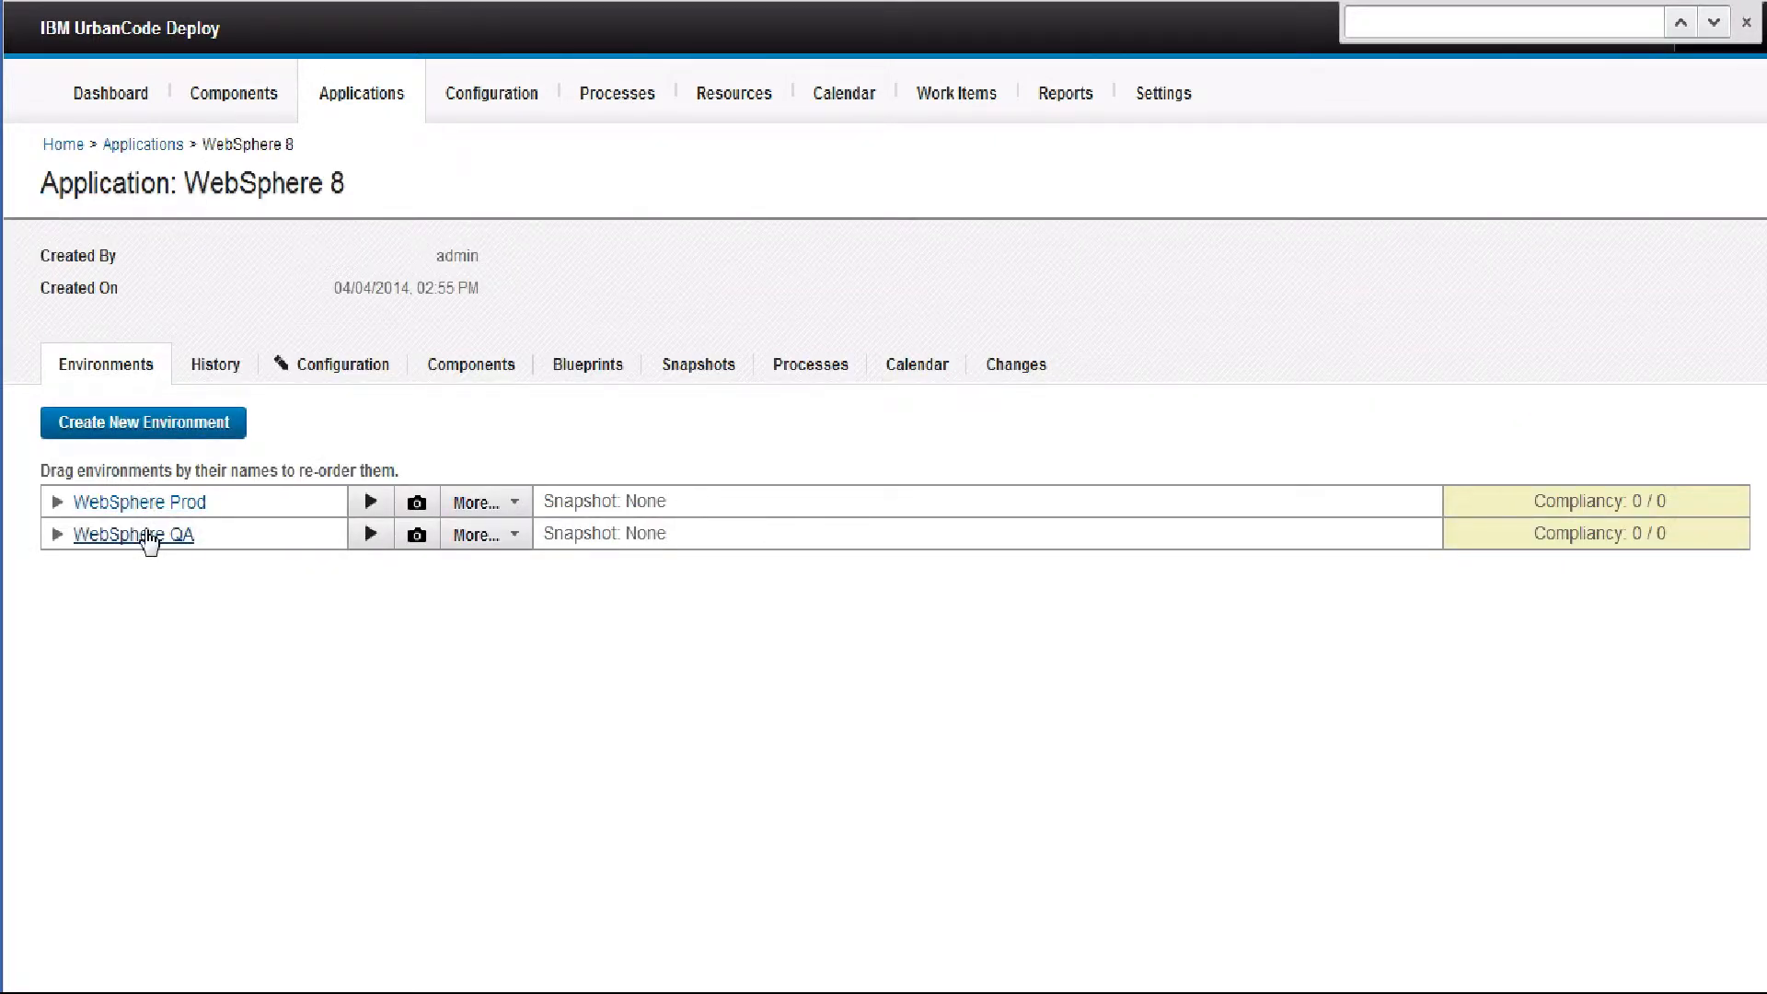
left_click(471, 373)
left_click(143, 539)
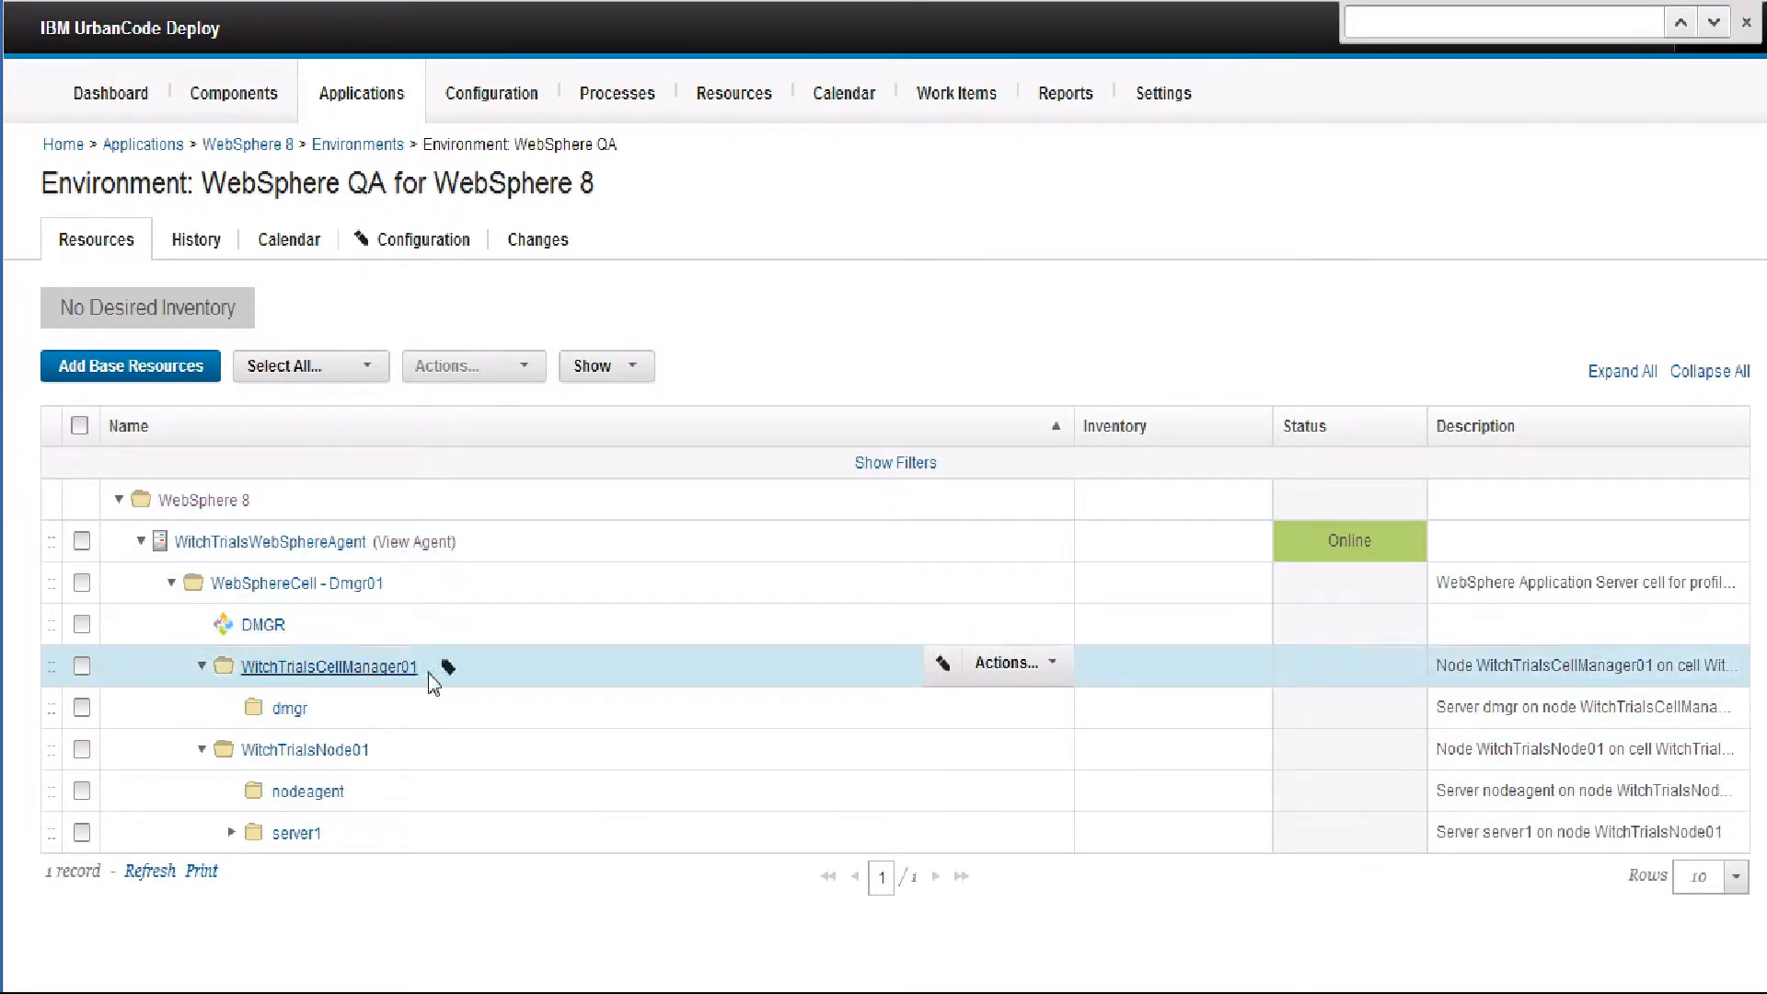
left_click(1007, 622)
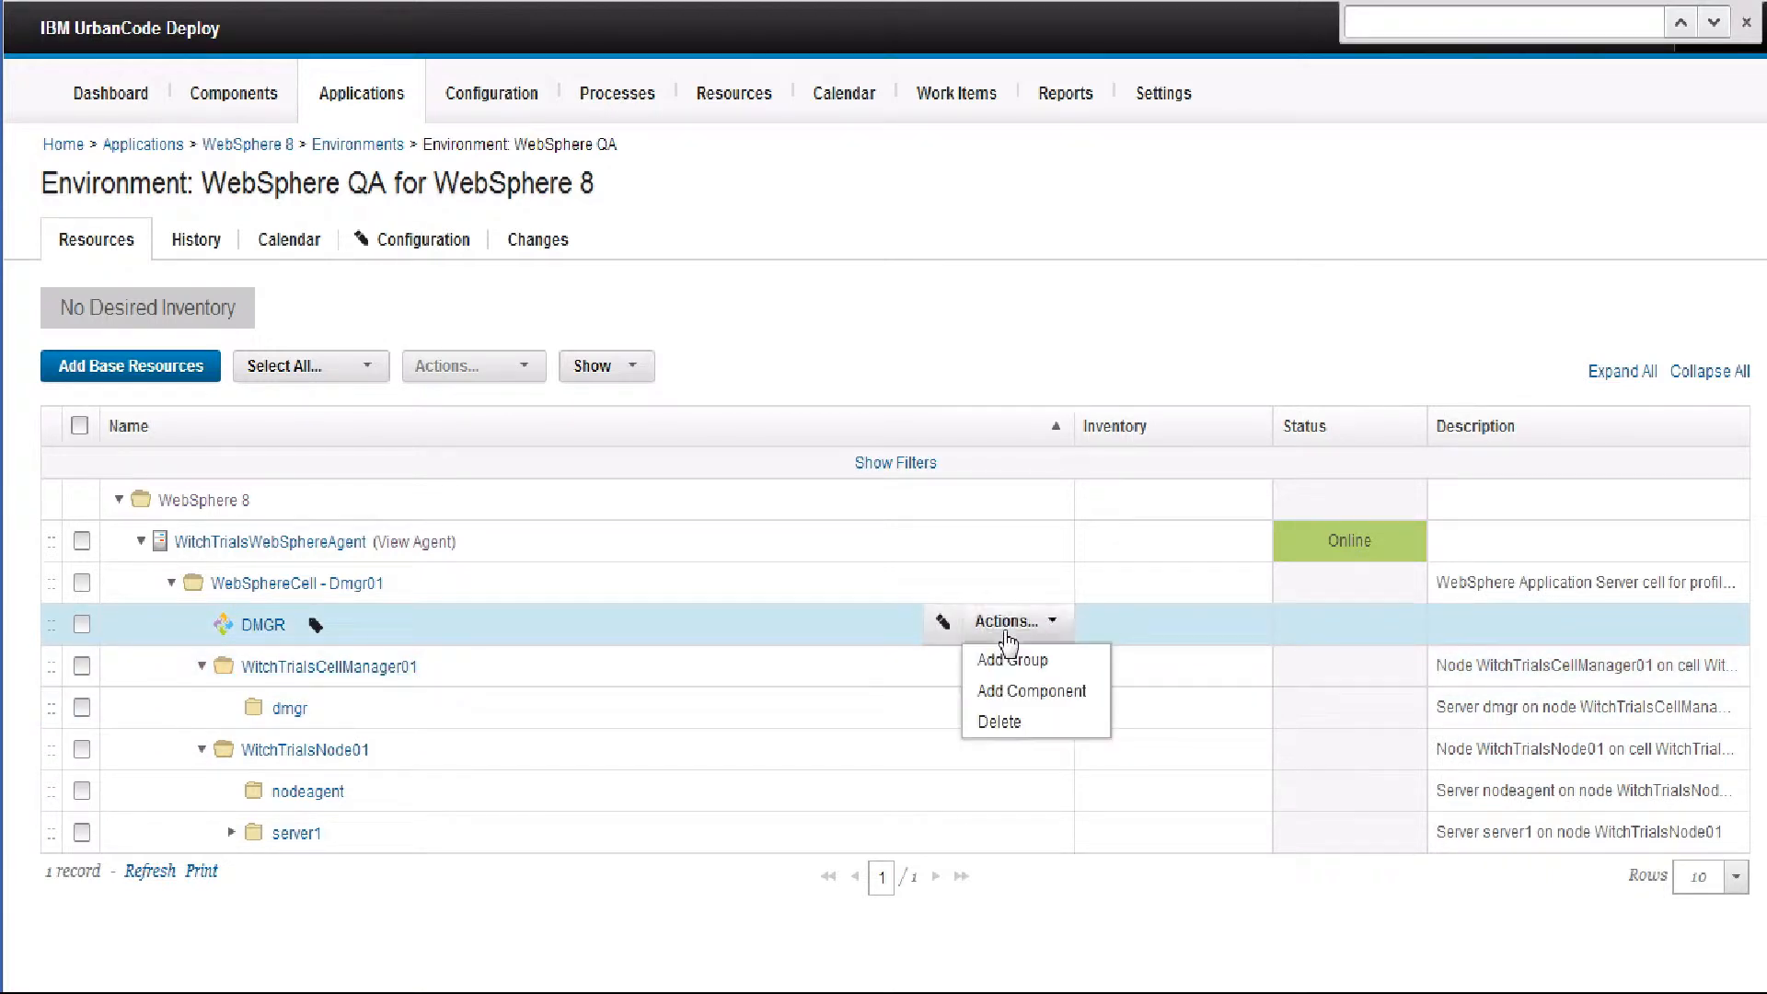
left_click(1020, 623)
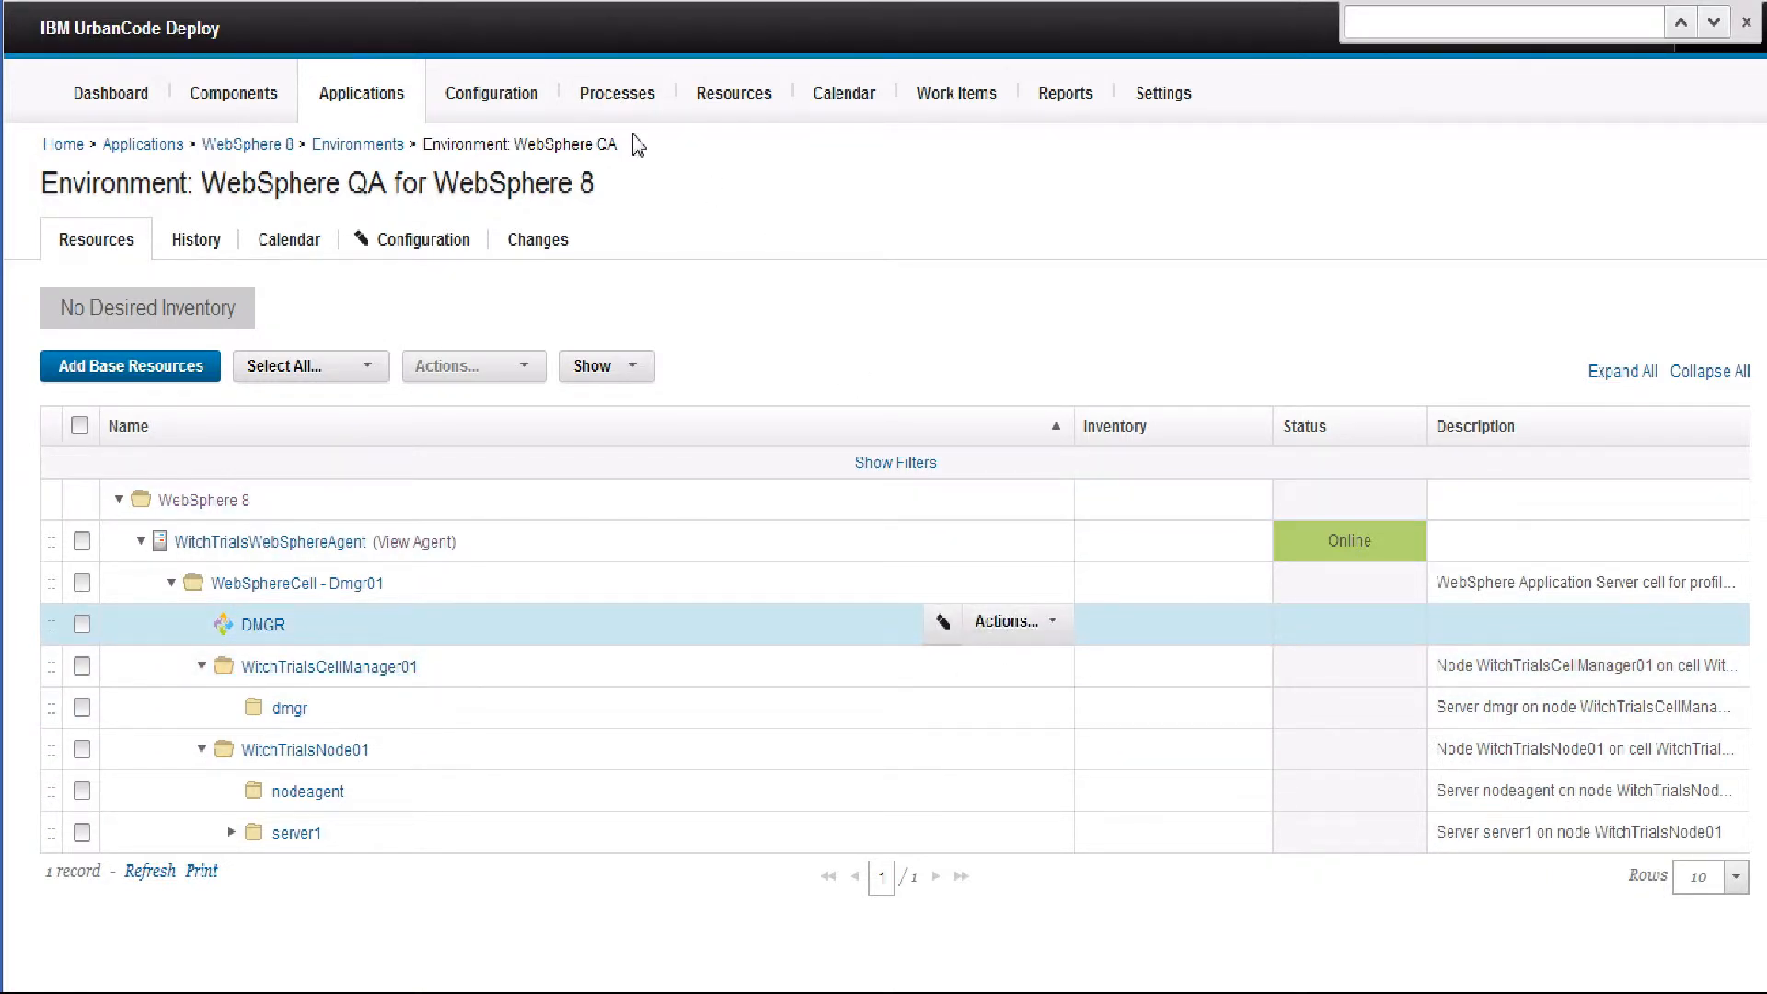
Look over the overall resource tree and the base resources of WebSphere 8's WebSphere QA environment
left_click(733, 93)
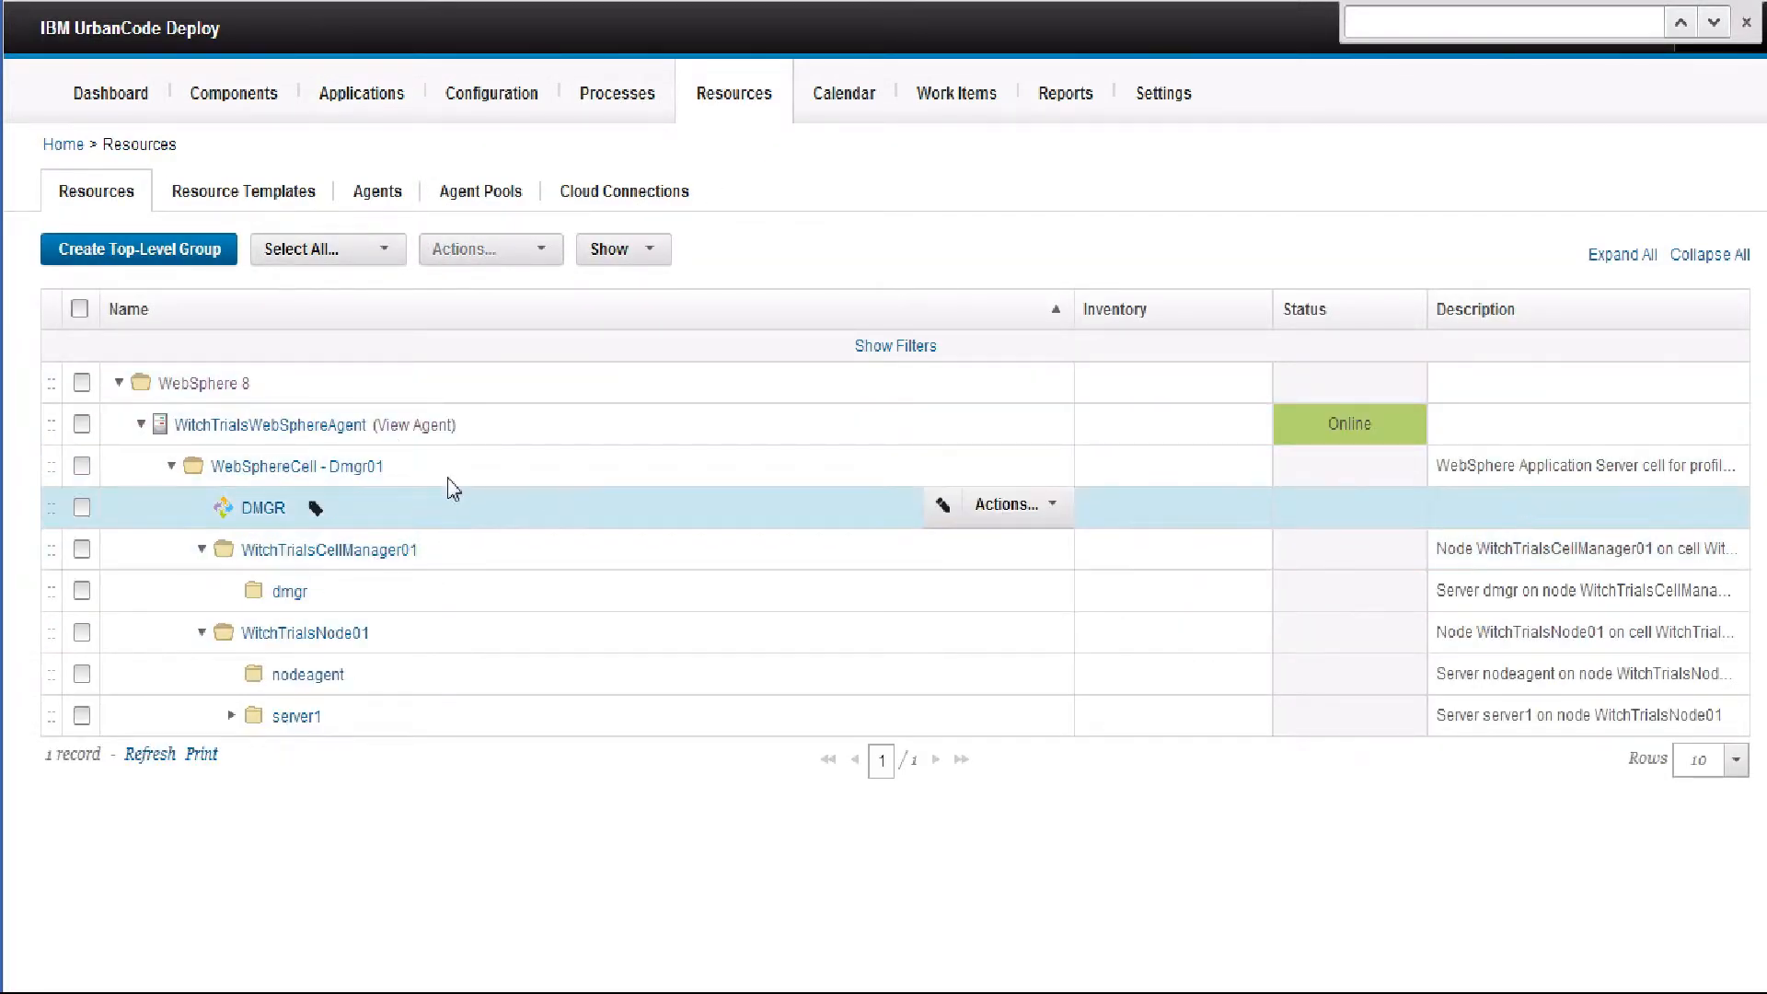
left_click(359, 102)
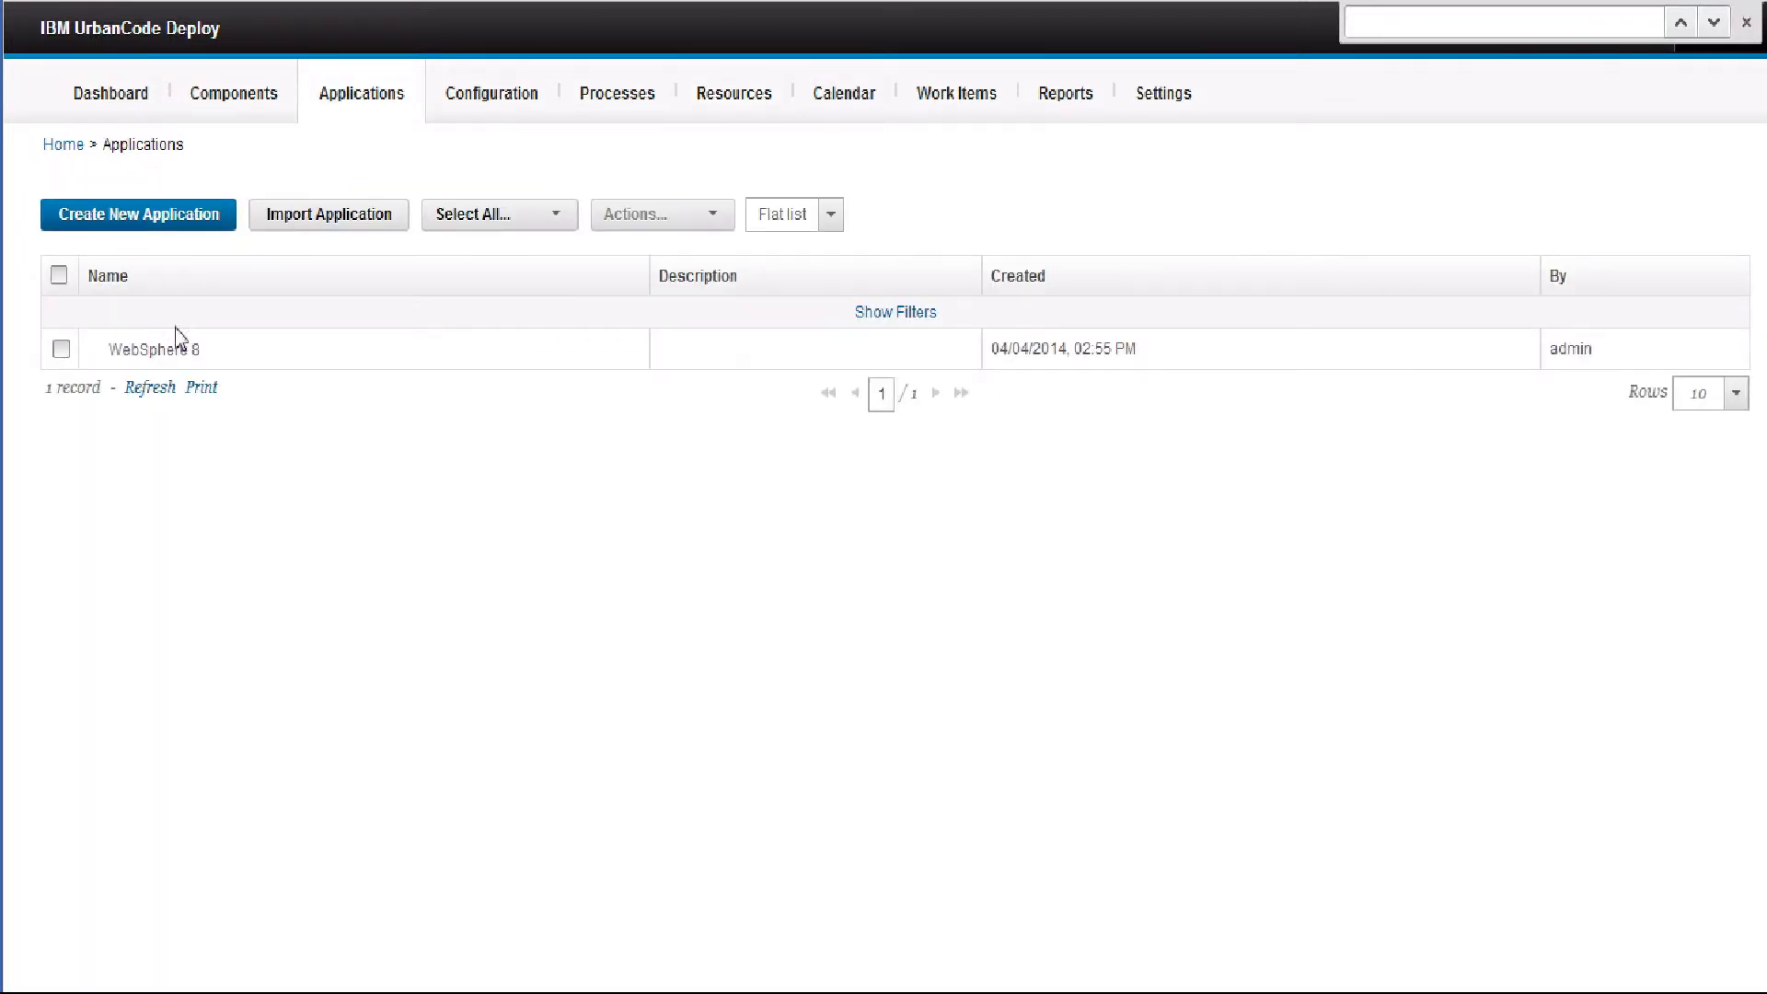
left_click(151, 352)
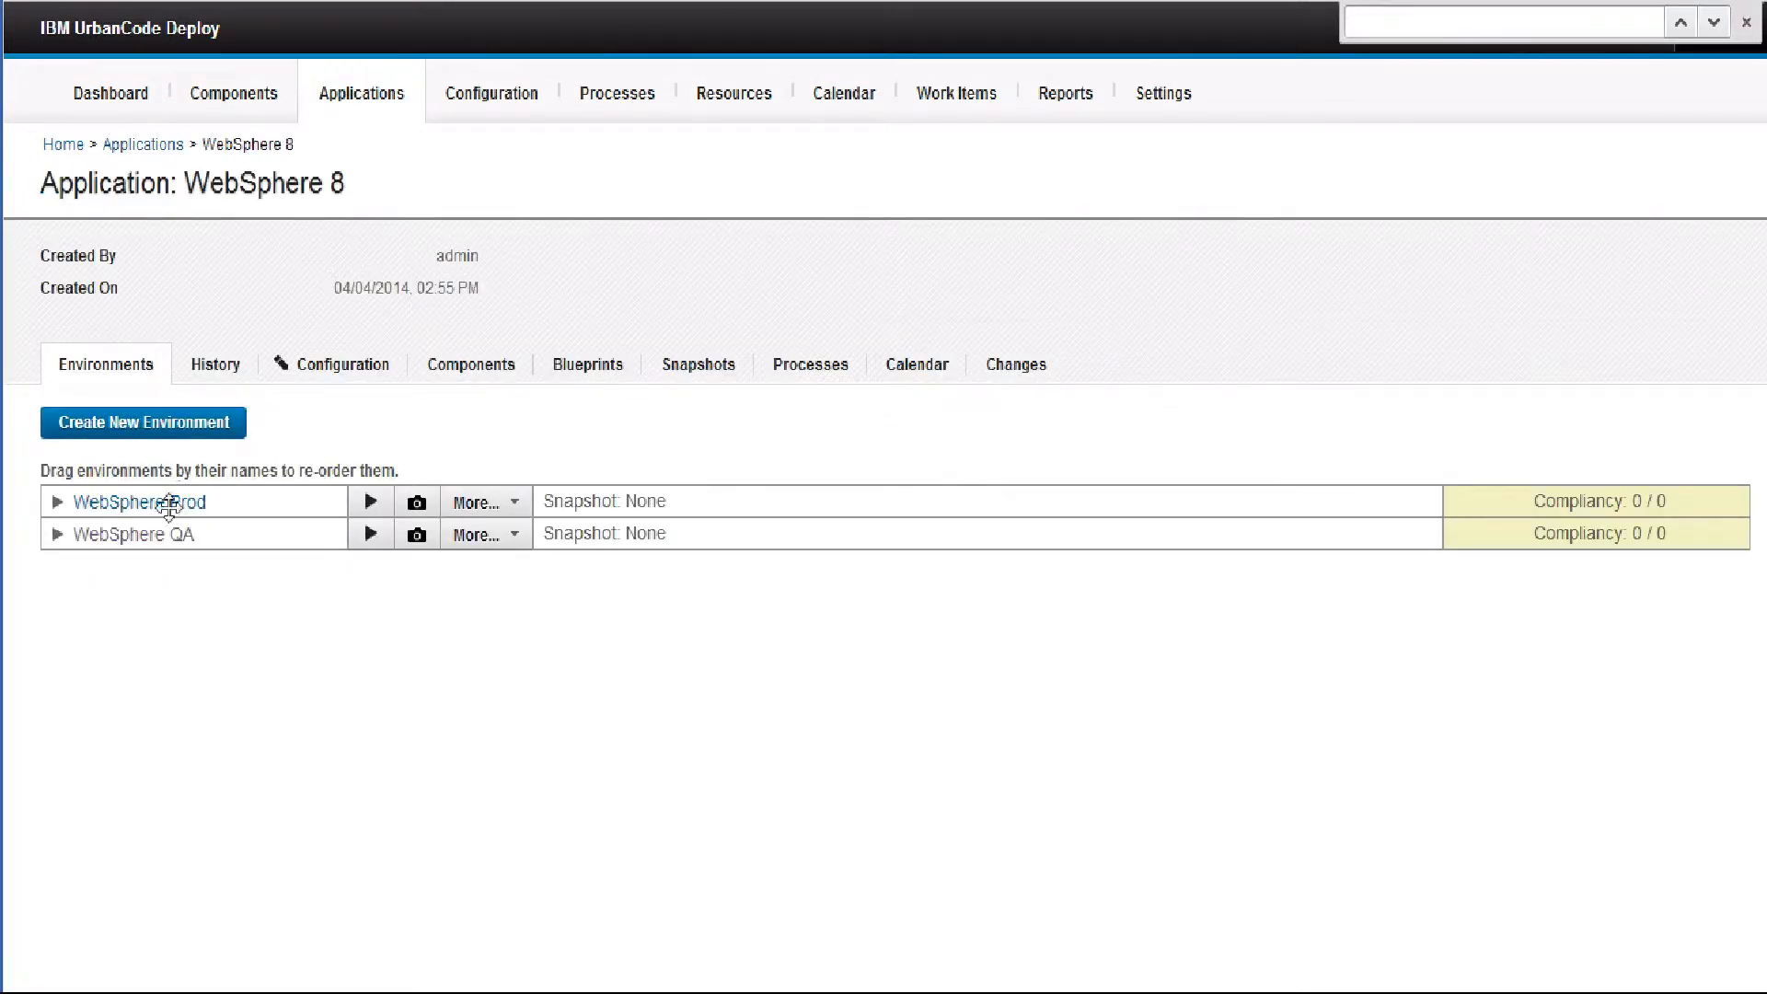
left_click(156, 537)
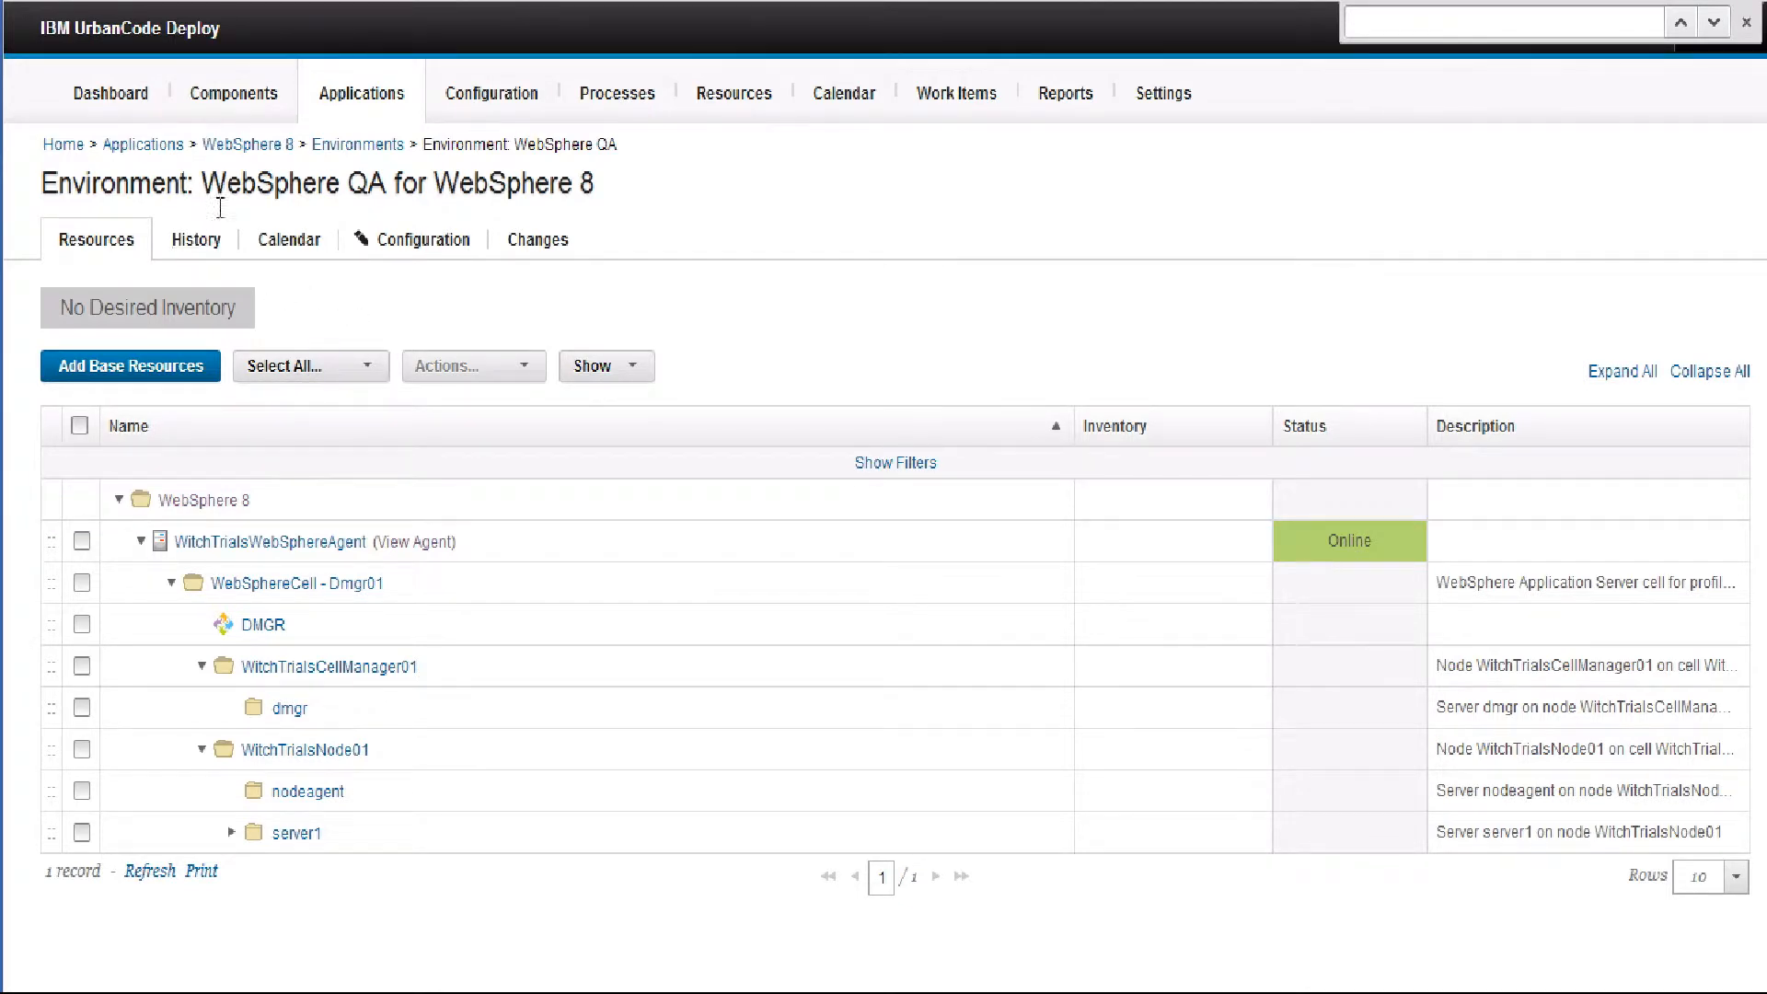
Run the import process on WebSphere 8's WebSphere QA environment, keeping ucdCompVer 1.0 for both Import DMGR and import Server1
left_click(357, 99)
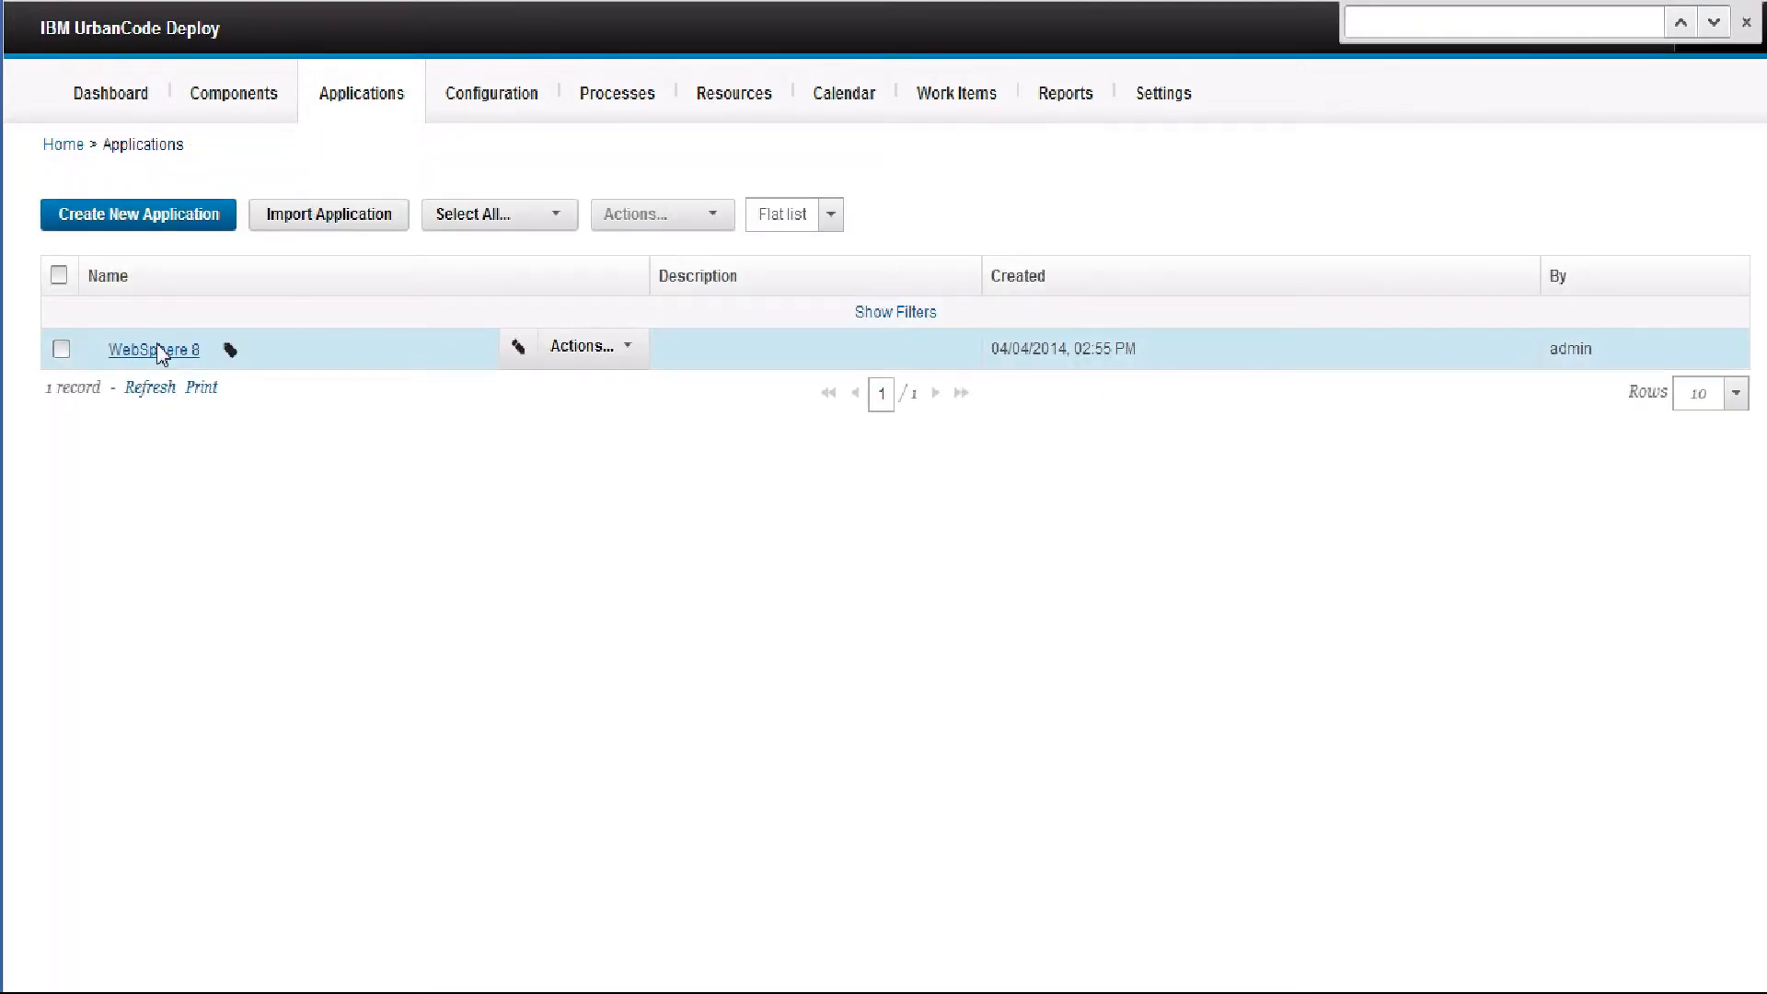
left_click(160, 351)
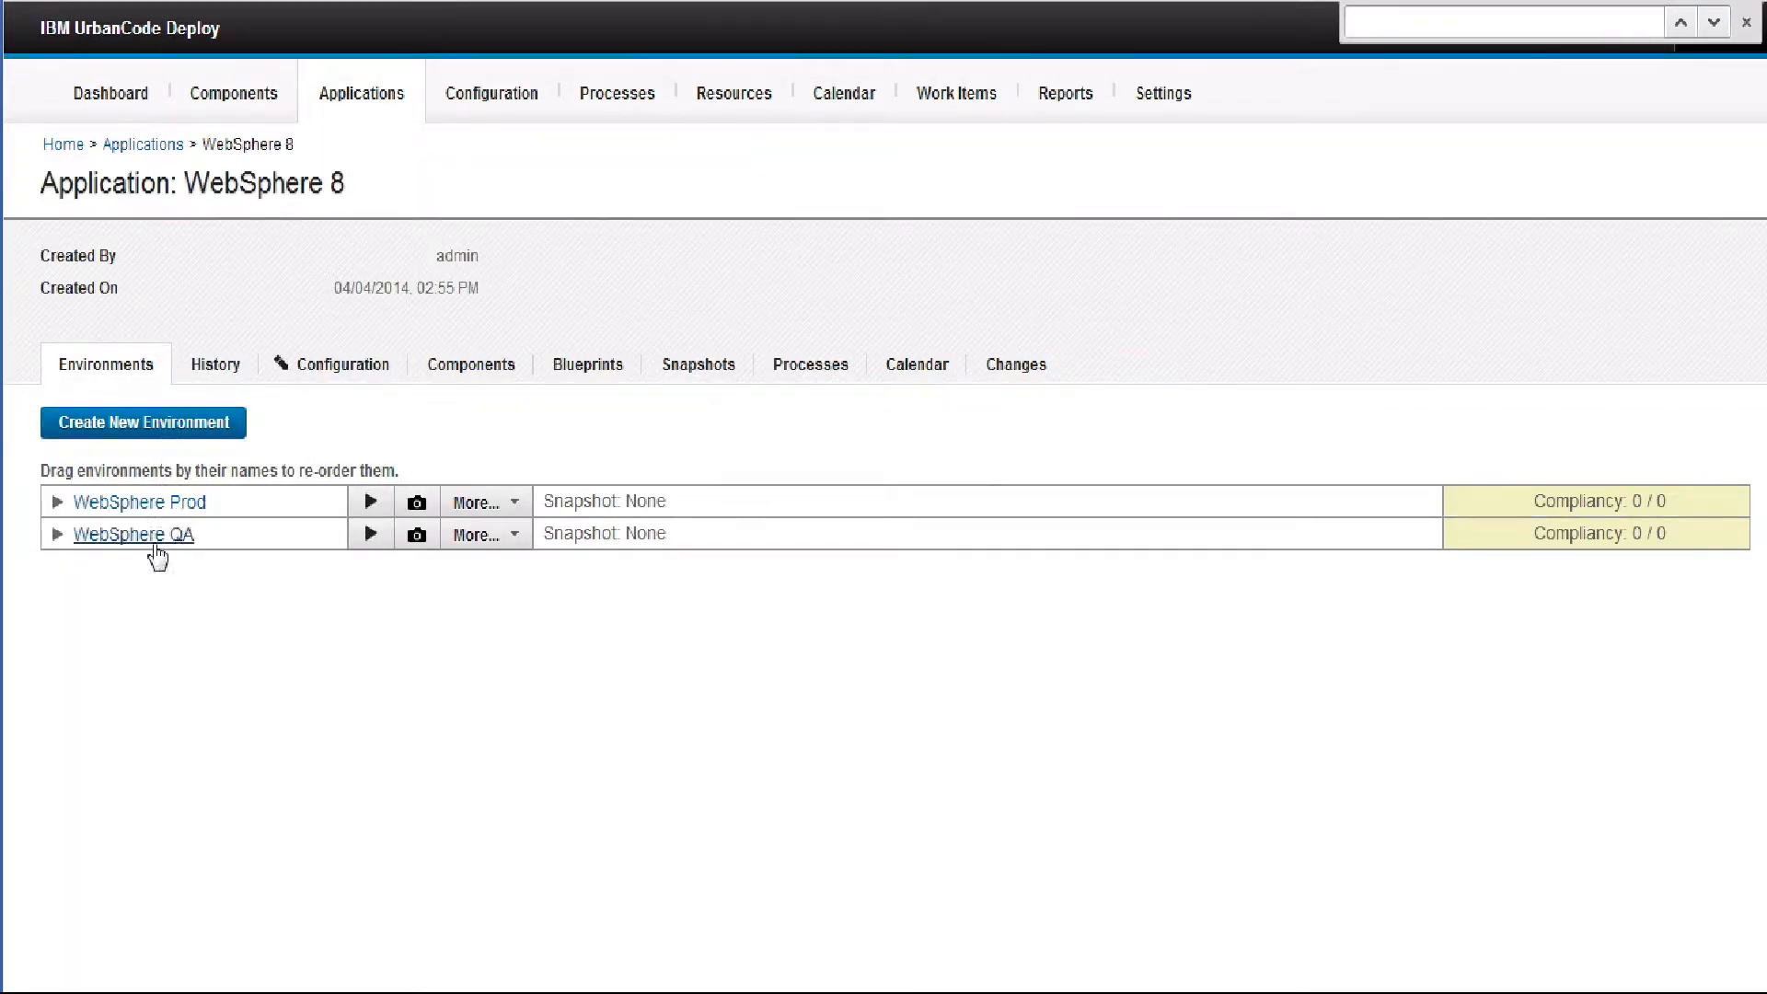
left_click(370, 534)
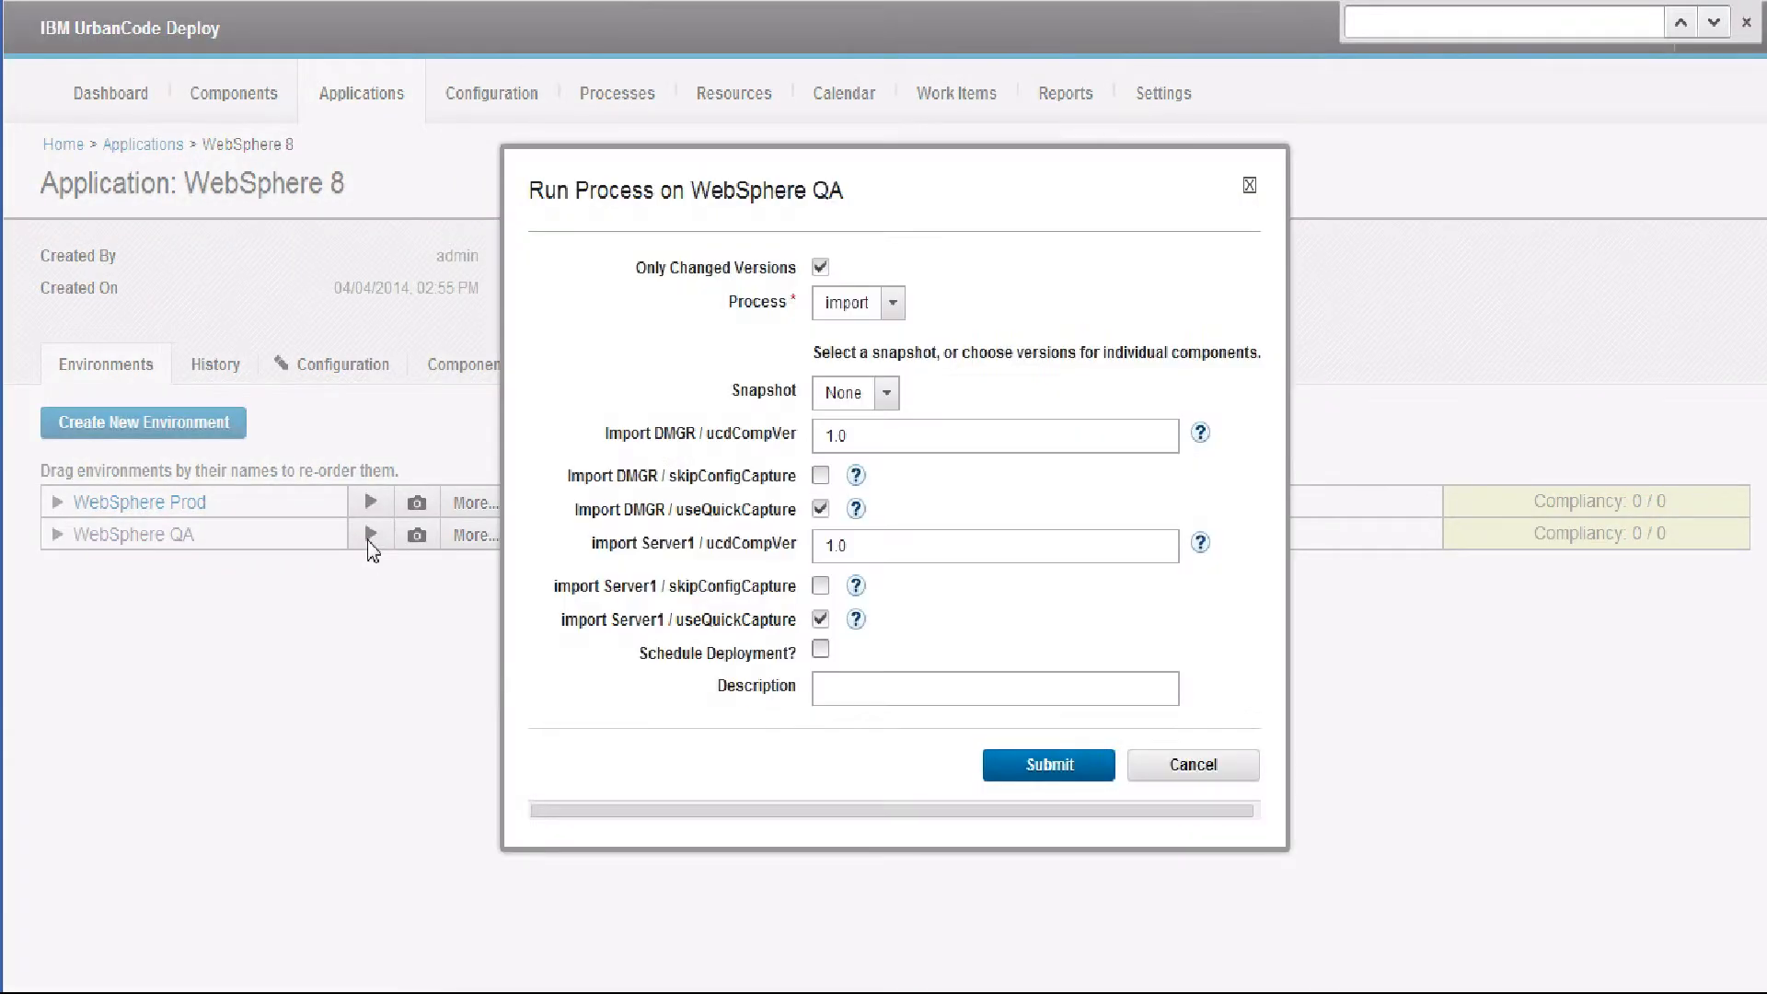
left_click(891, 310)
left_click(860, 334)
left_click(844, 445)
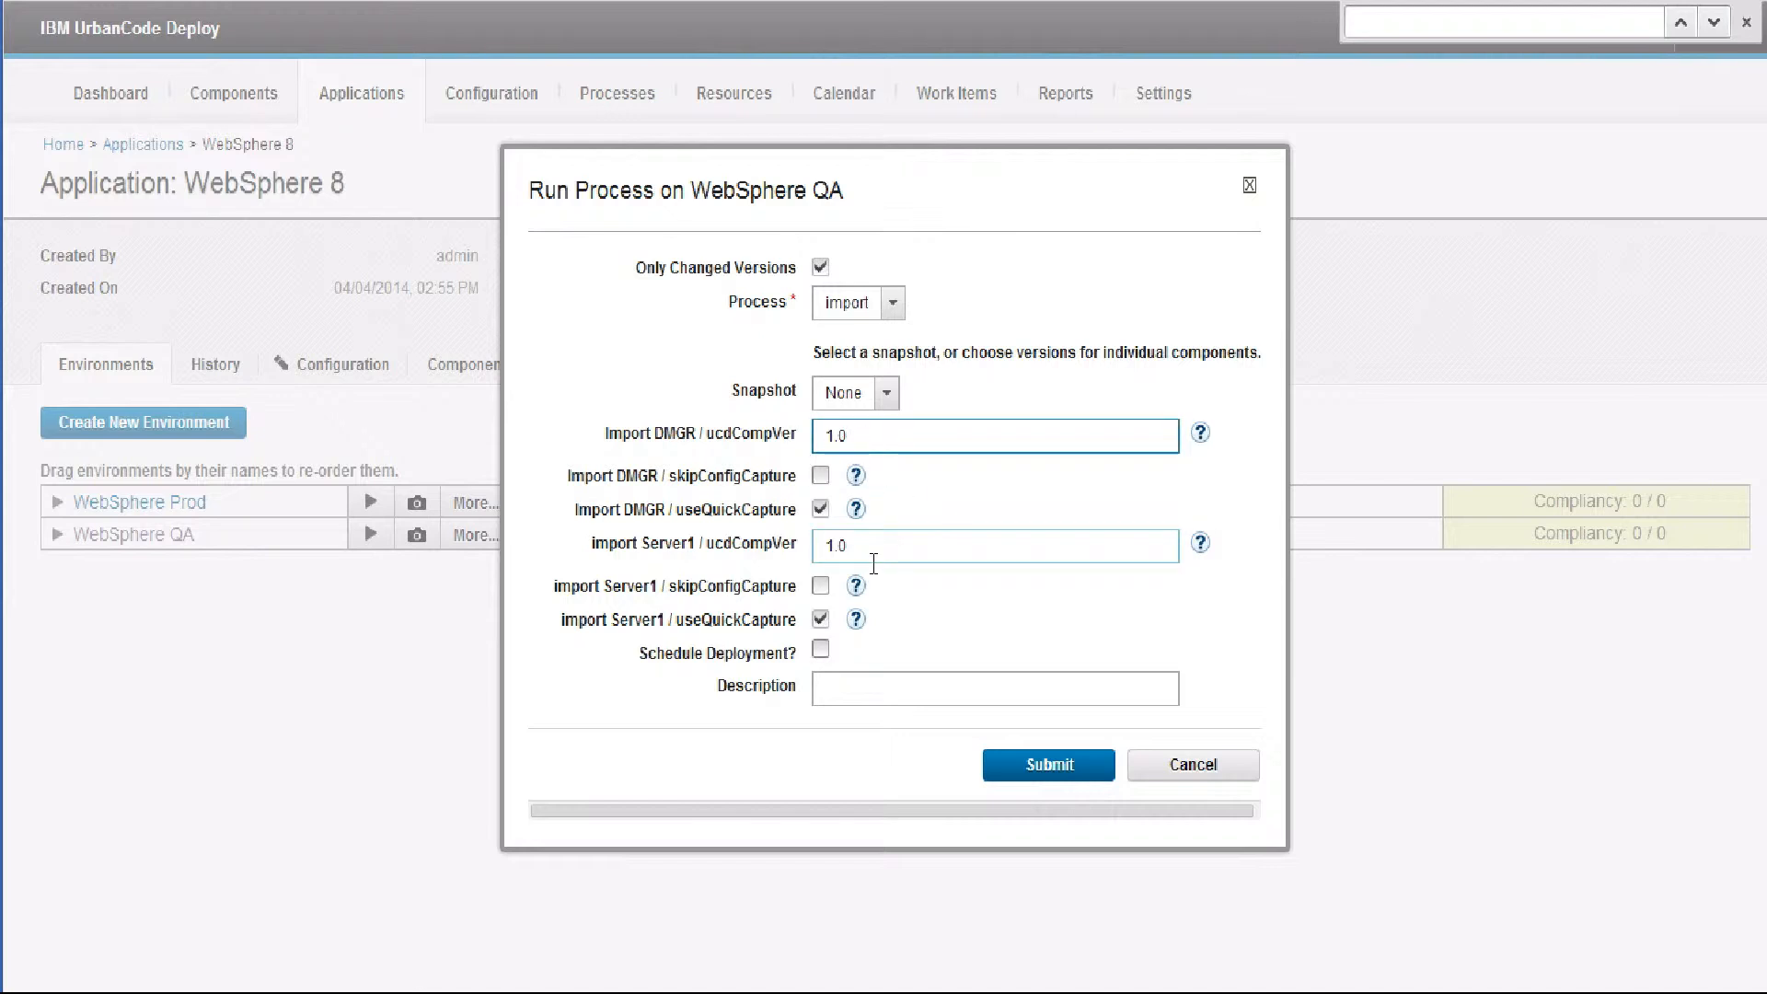
left_click(1063, 766)
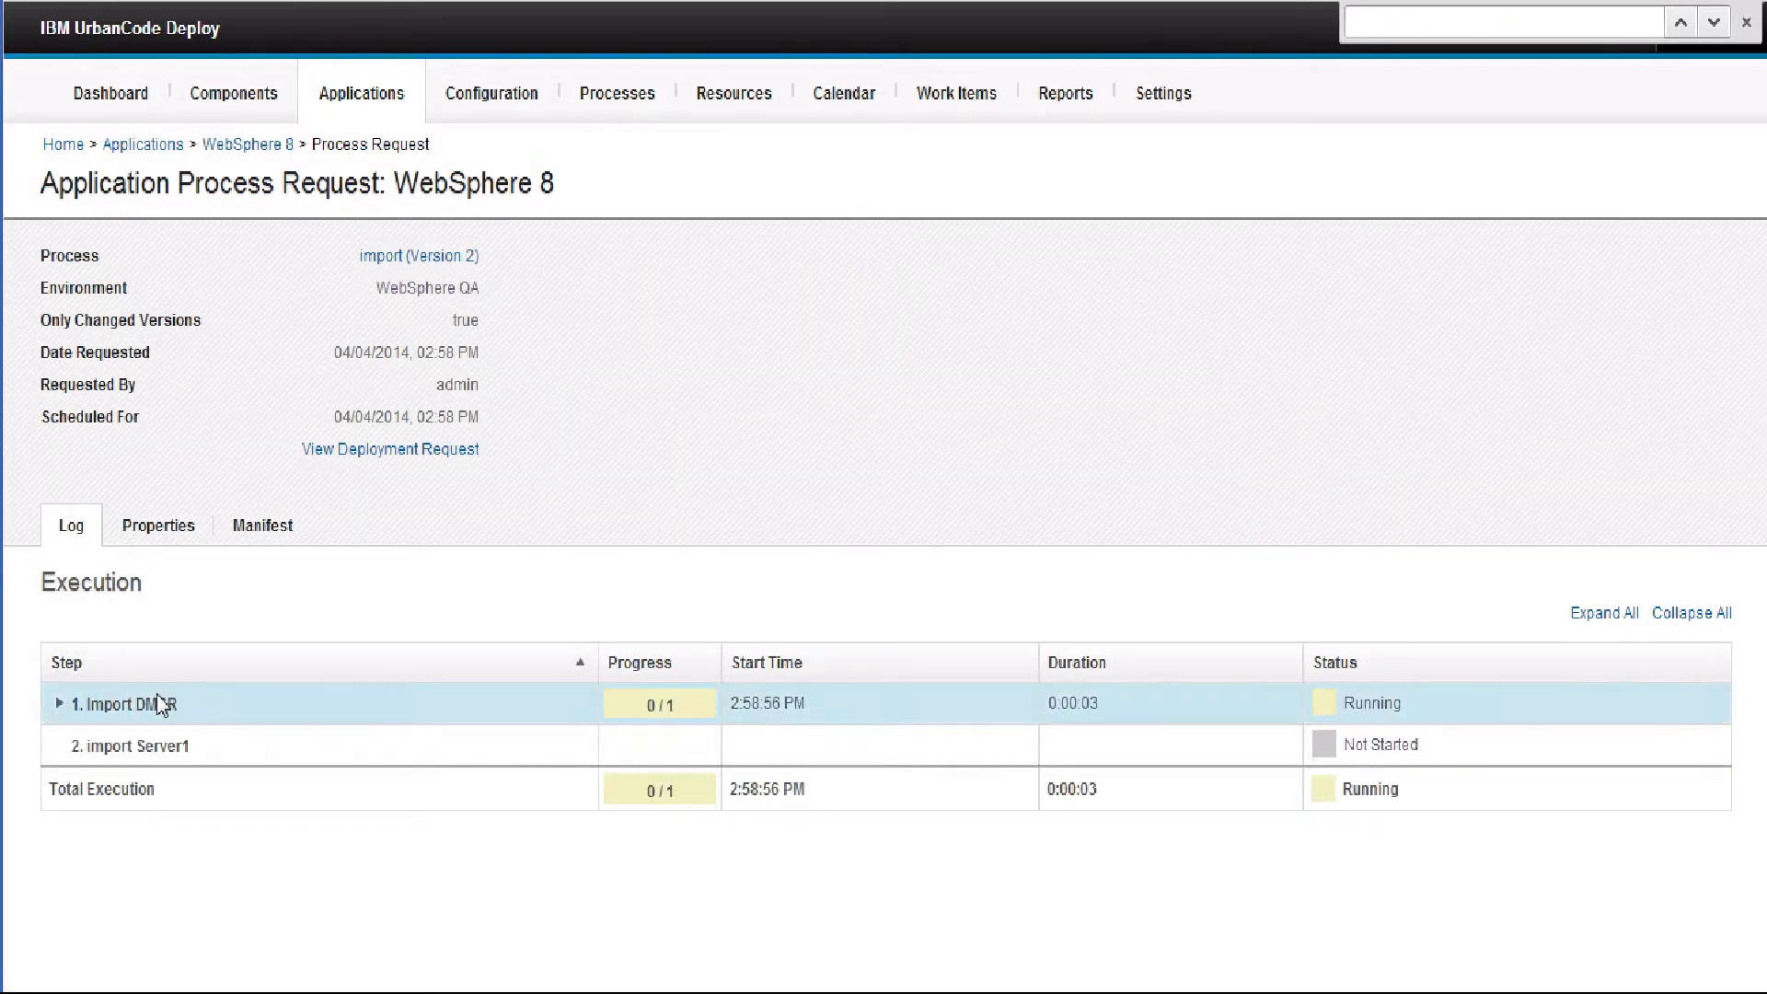
Expand Import DMGR and its Generate Template process in the execution log and monitor the progress of their sub-steps
left_click(59, 704)
scroll(59, 686, "down", 1)
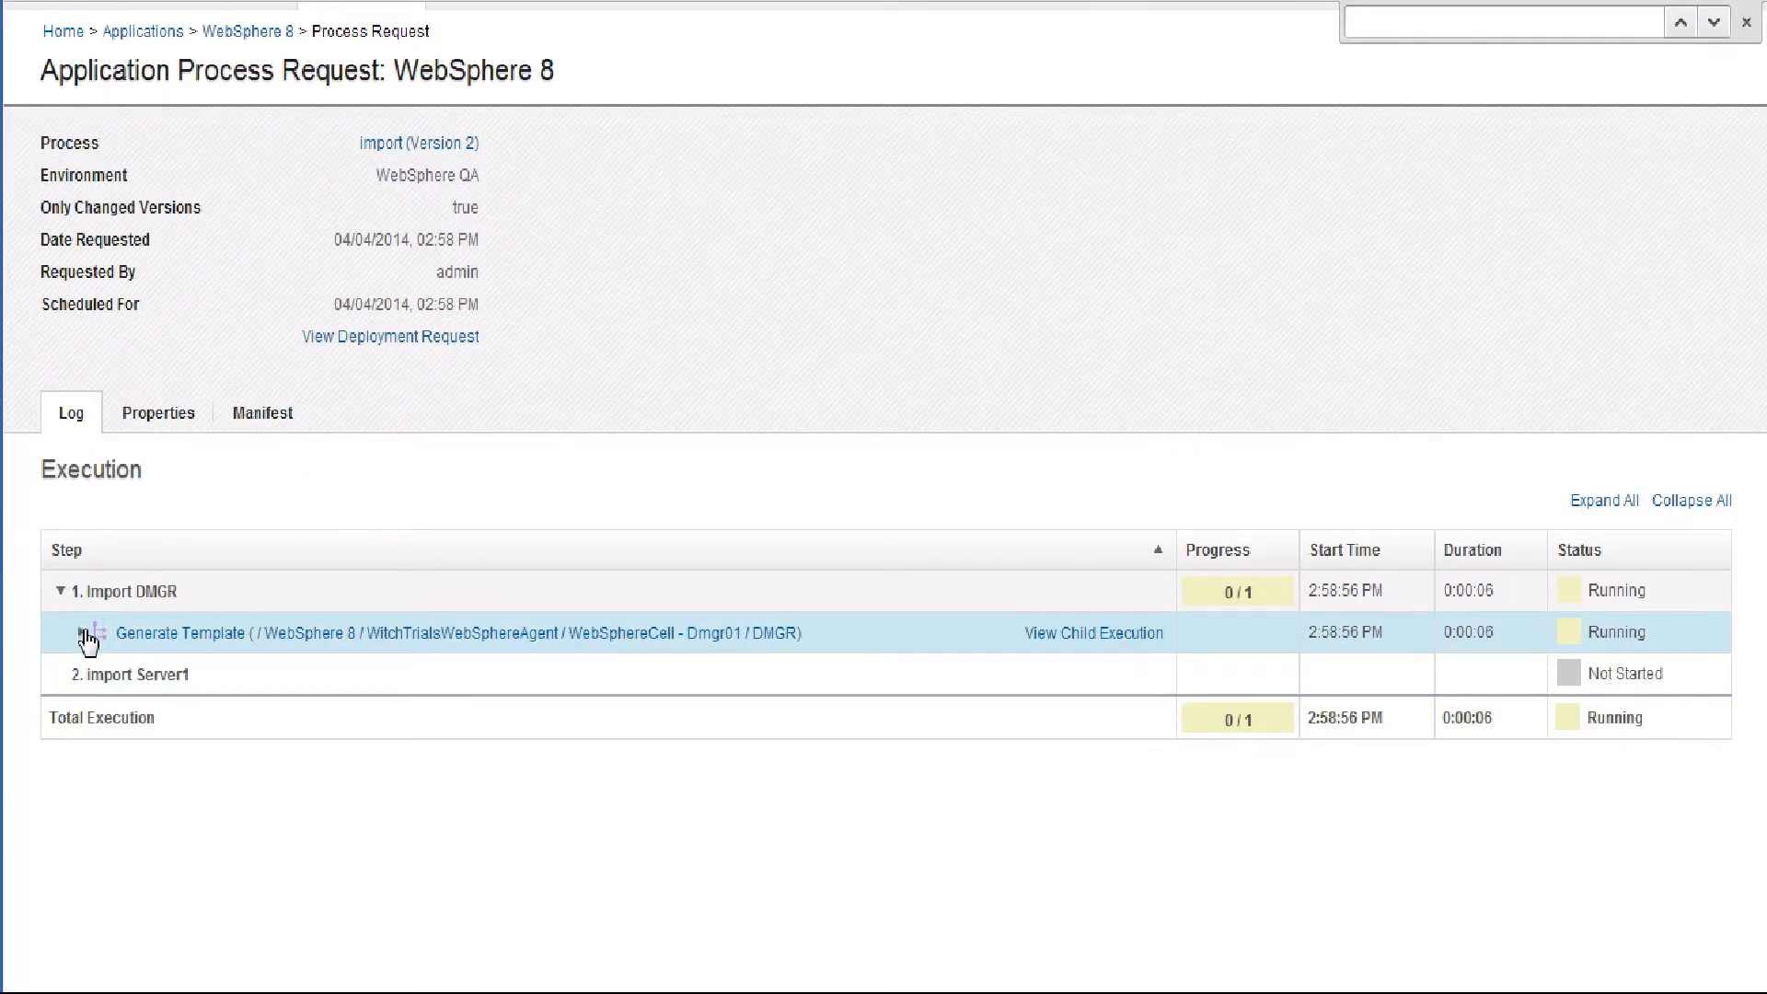
left_click(81, 632)
scroll(230, 598, "down", 2)
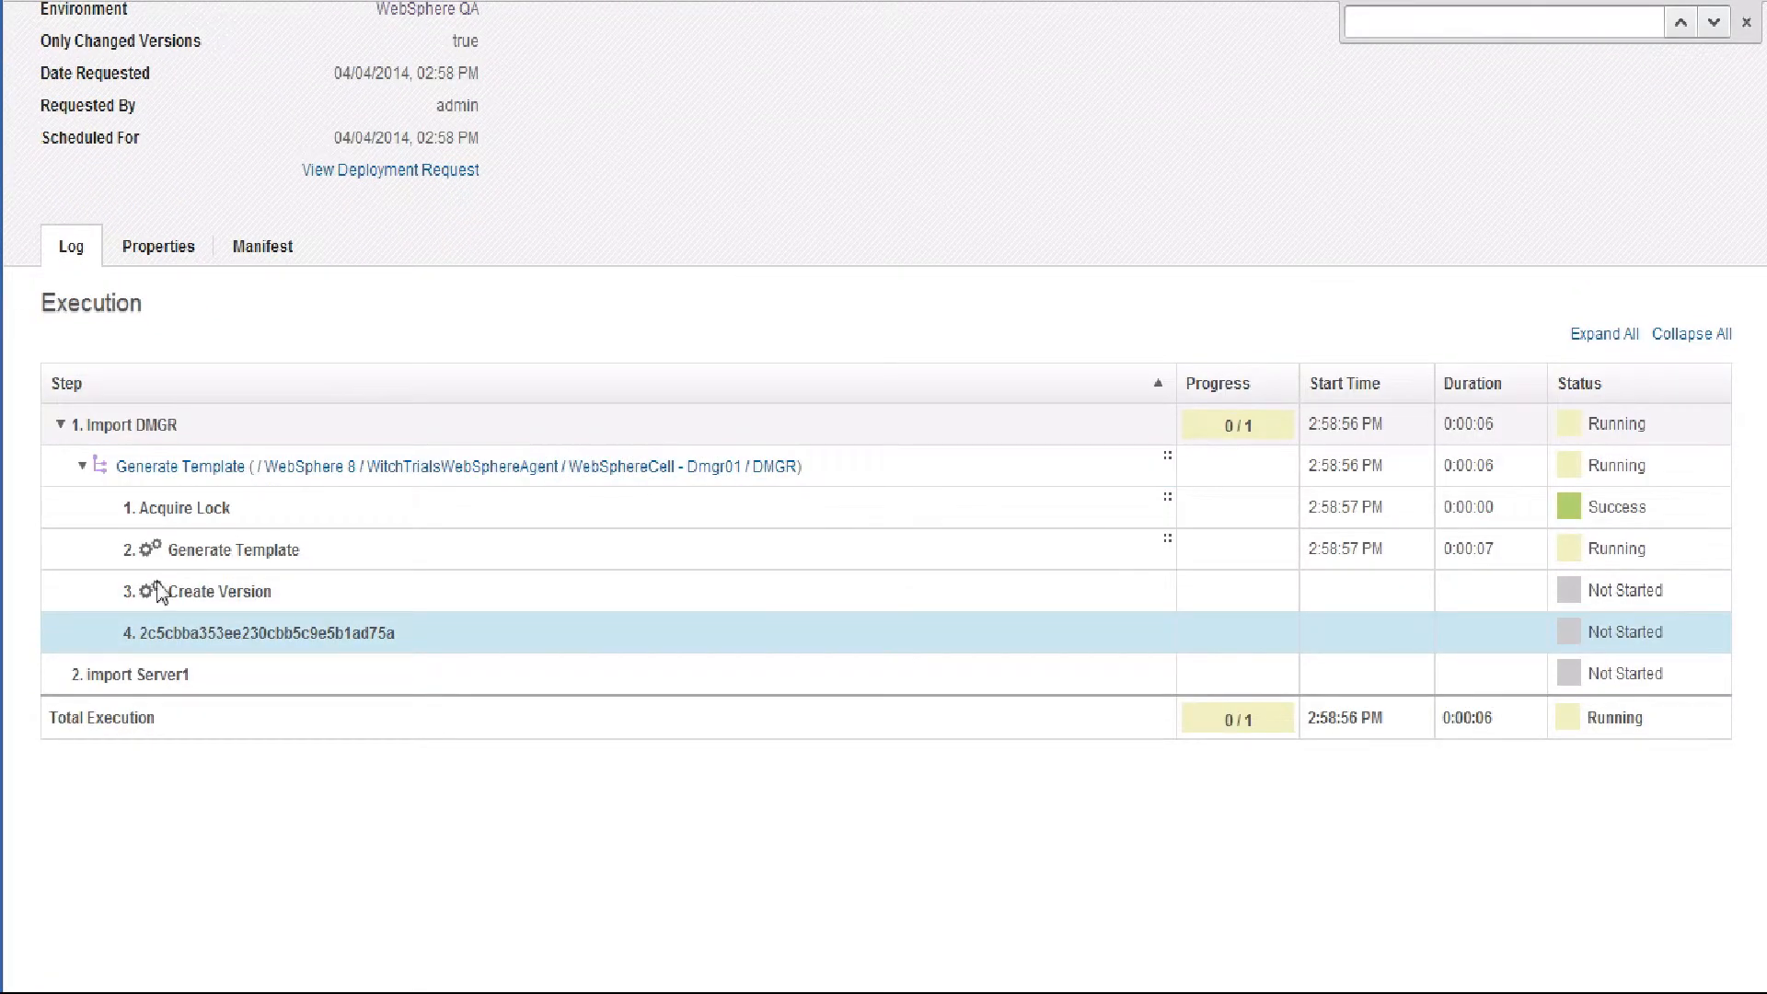
scroll(359, 549, "down", 1)
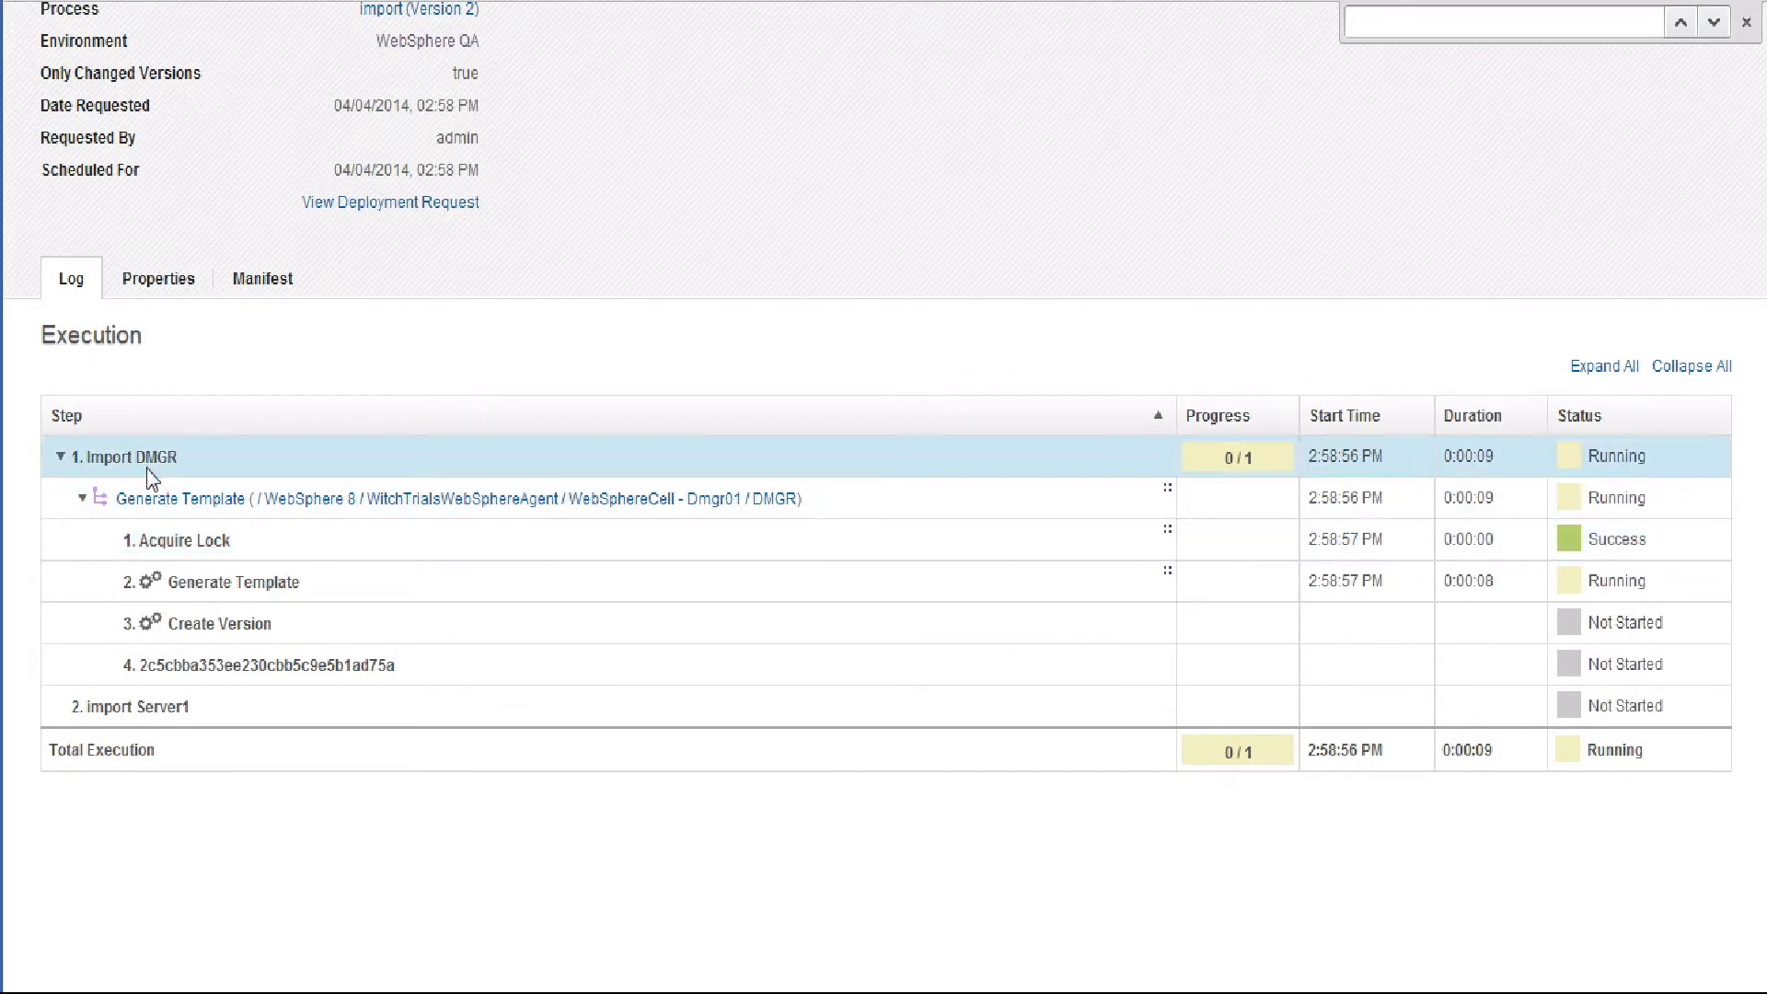
scroll(161, 626, "up", 1)
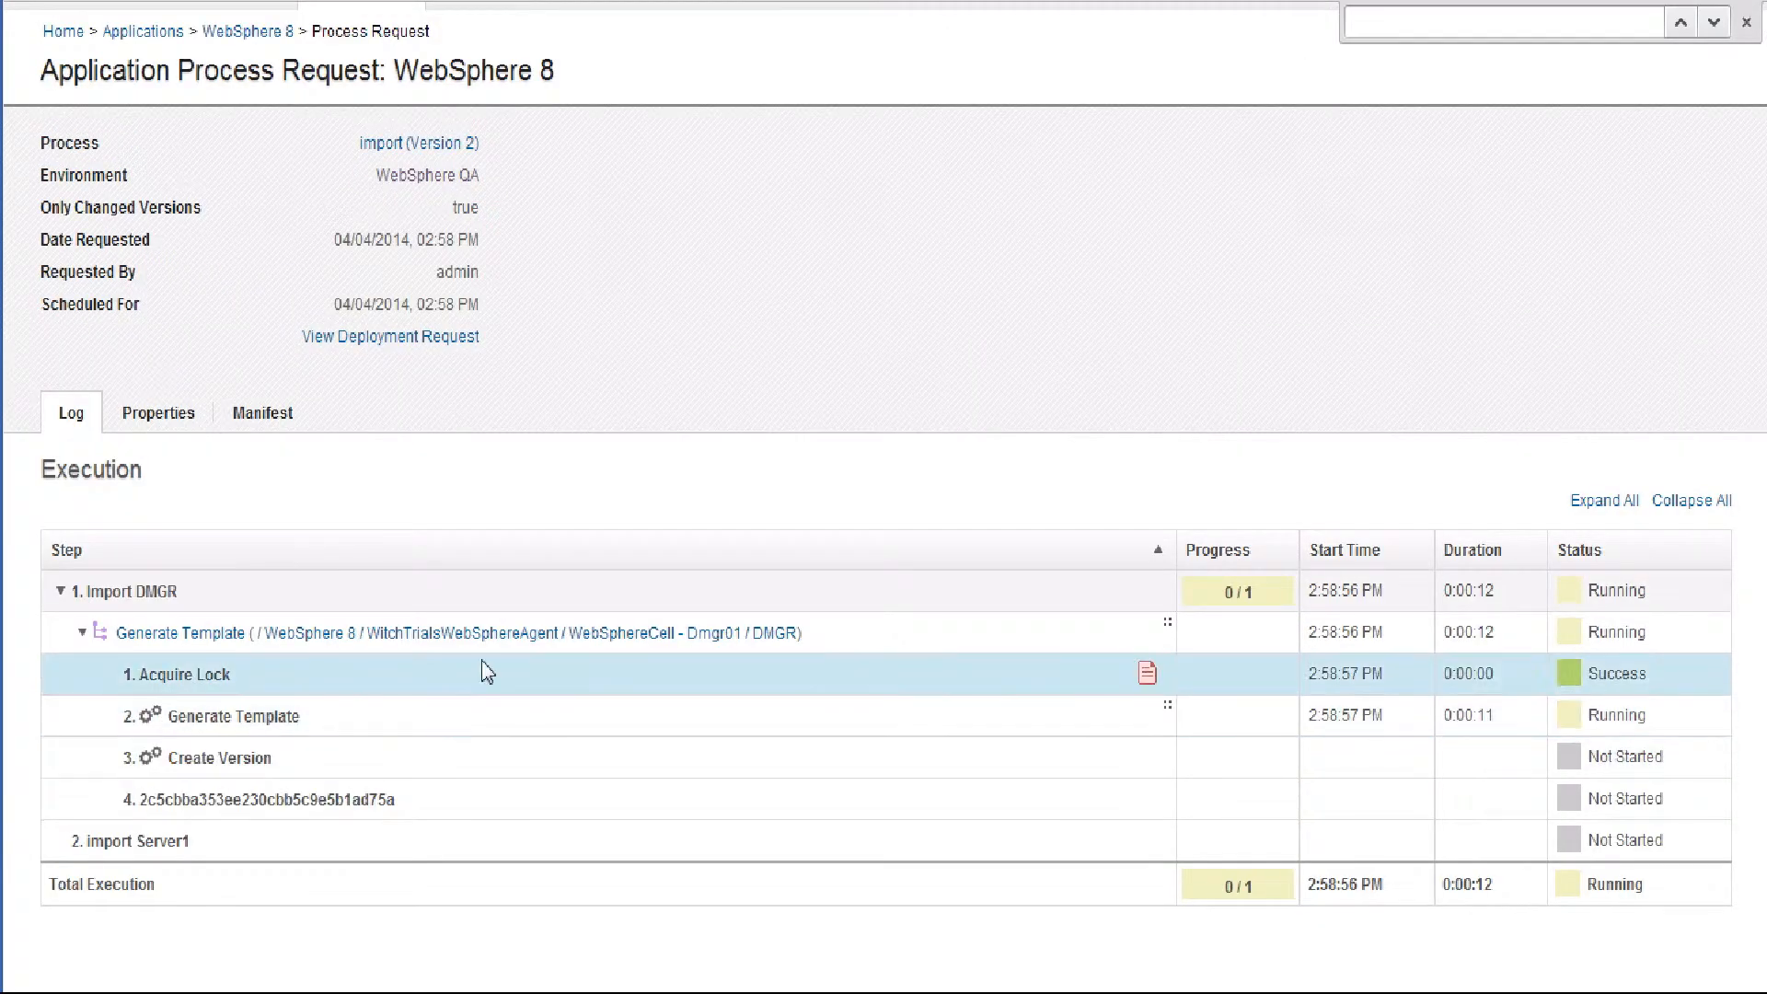
scroll(346, 607, "down", 1)
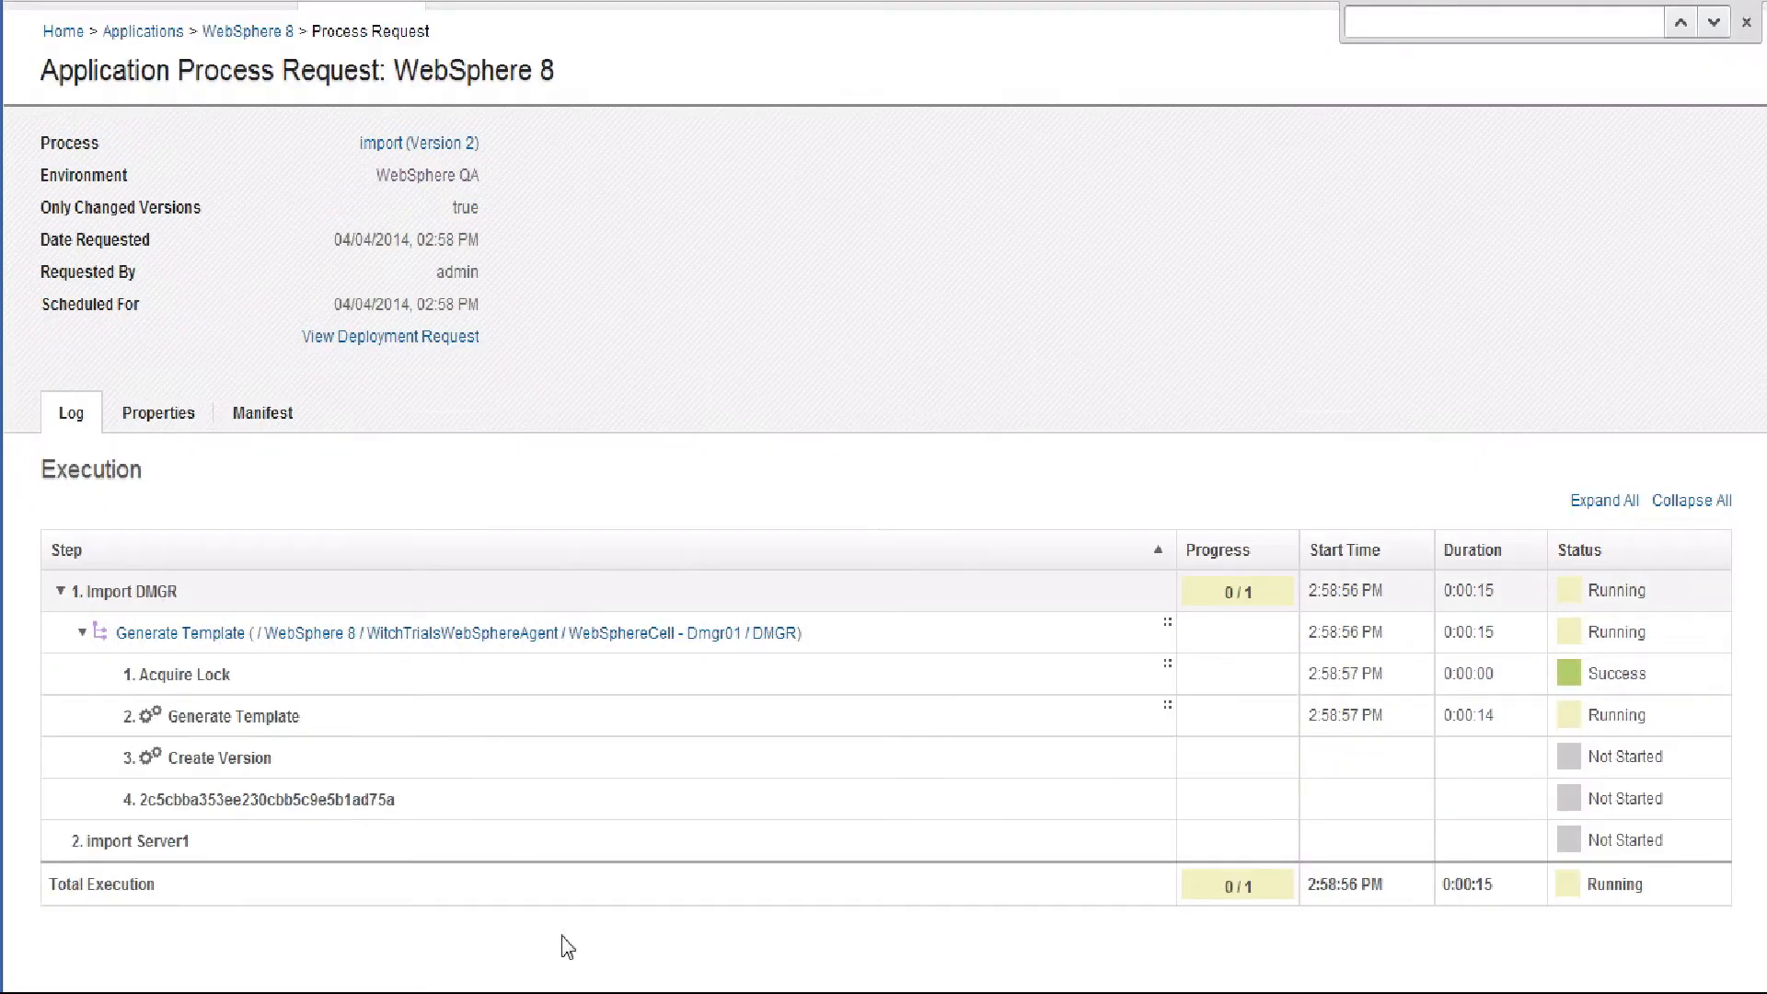
scroll(688, 714, "down", 1)
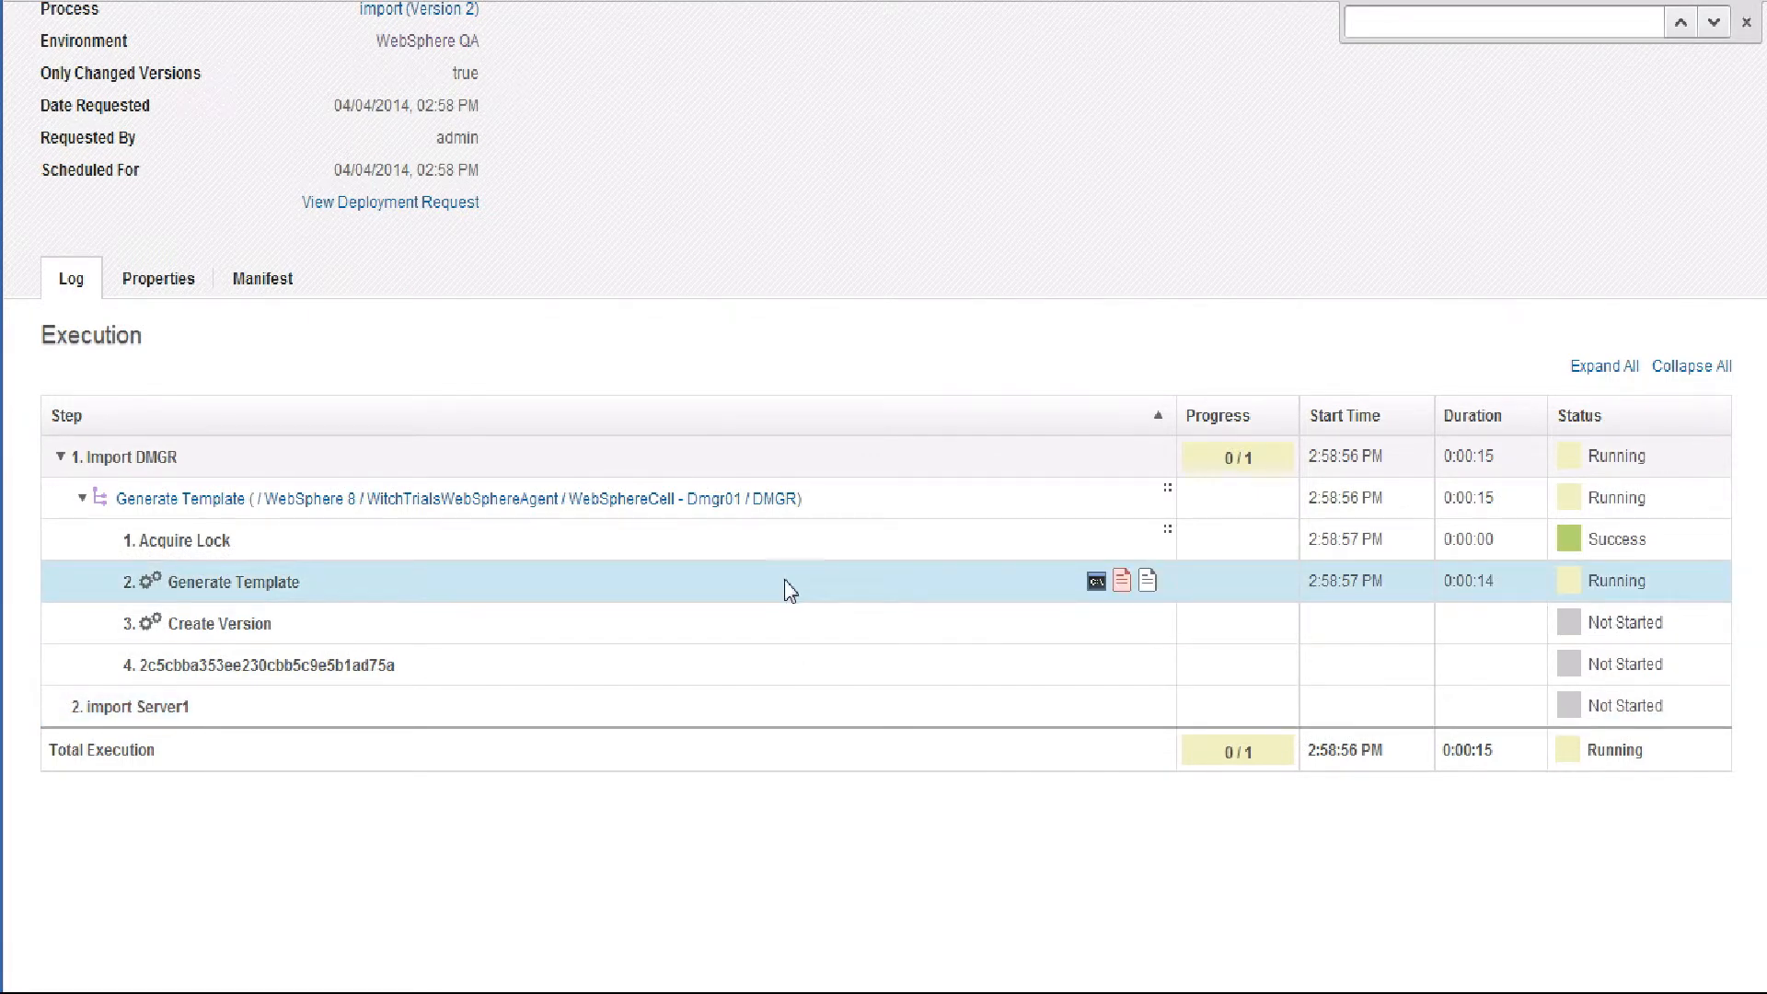
scroll(792, 603, "down", 1)
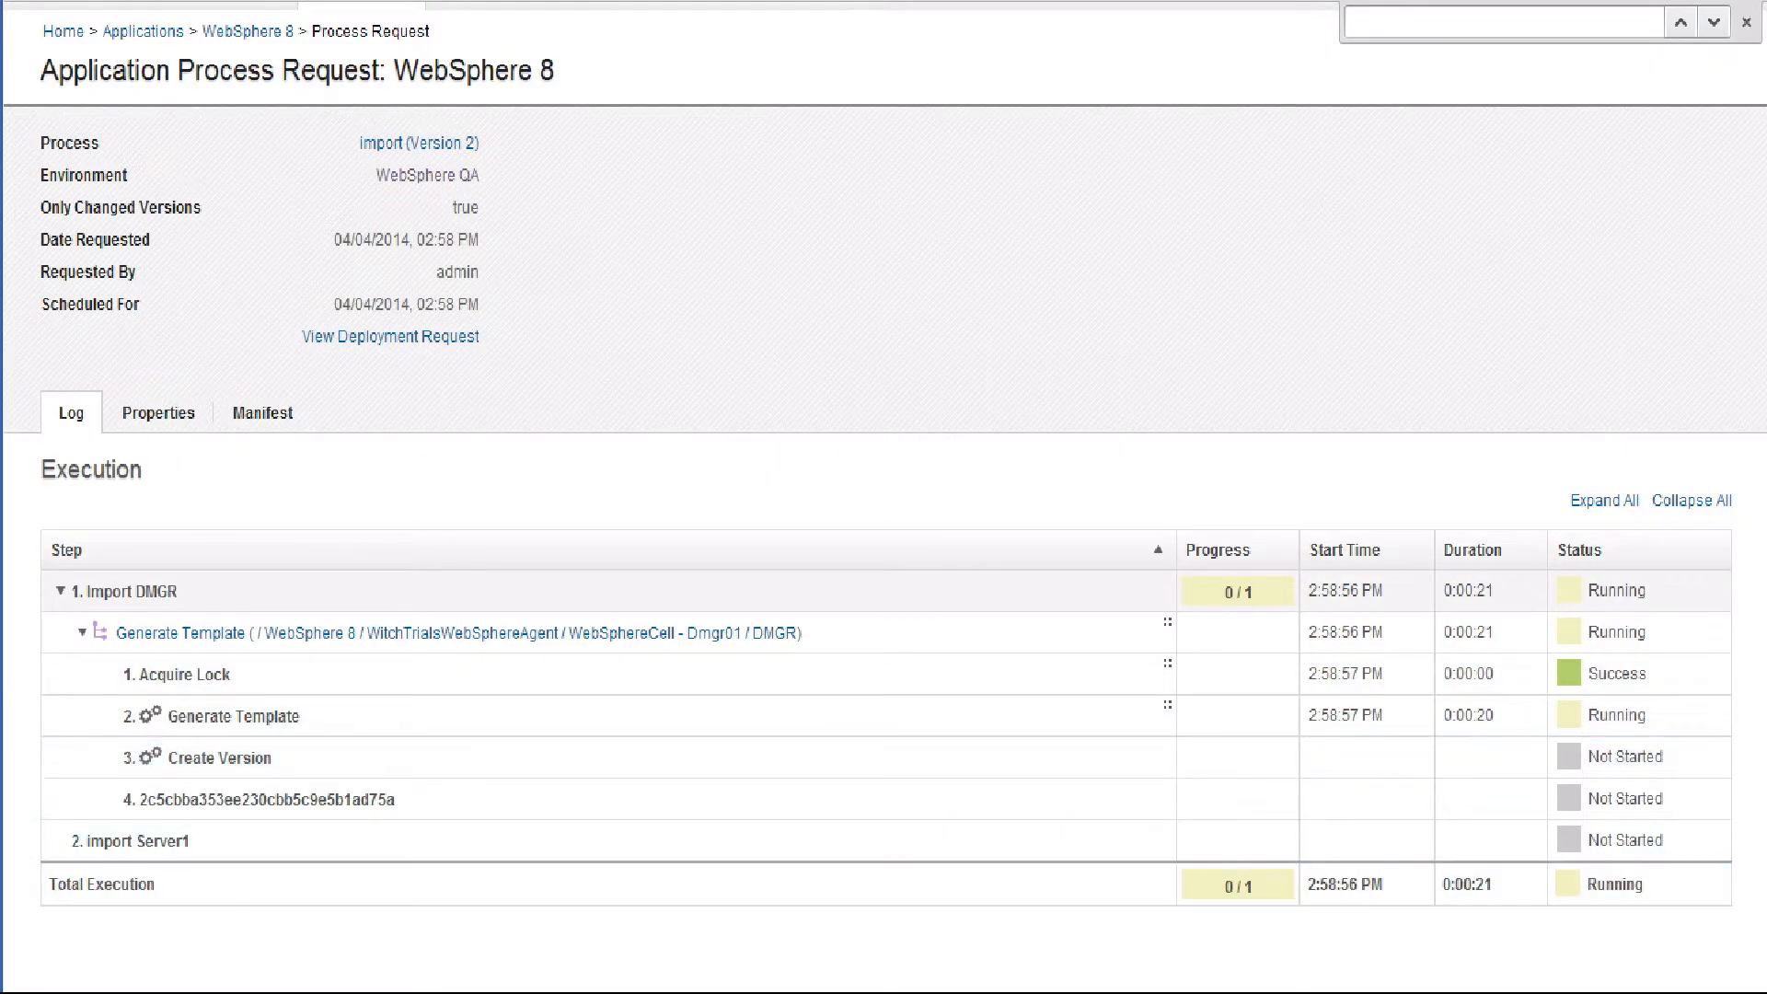
left_click(1723, 992)
left_click(1724, 937)
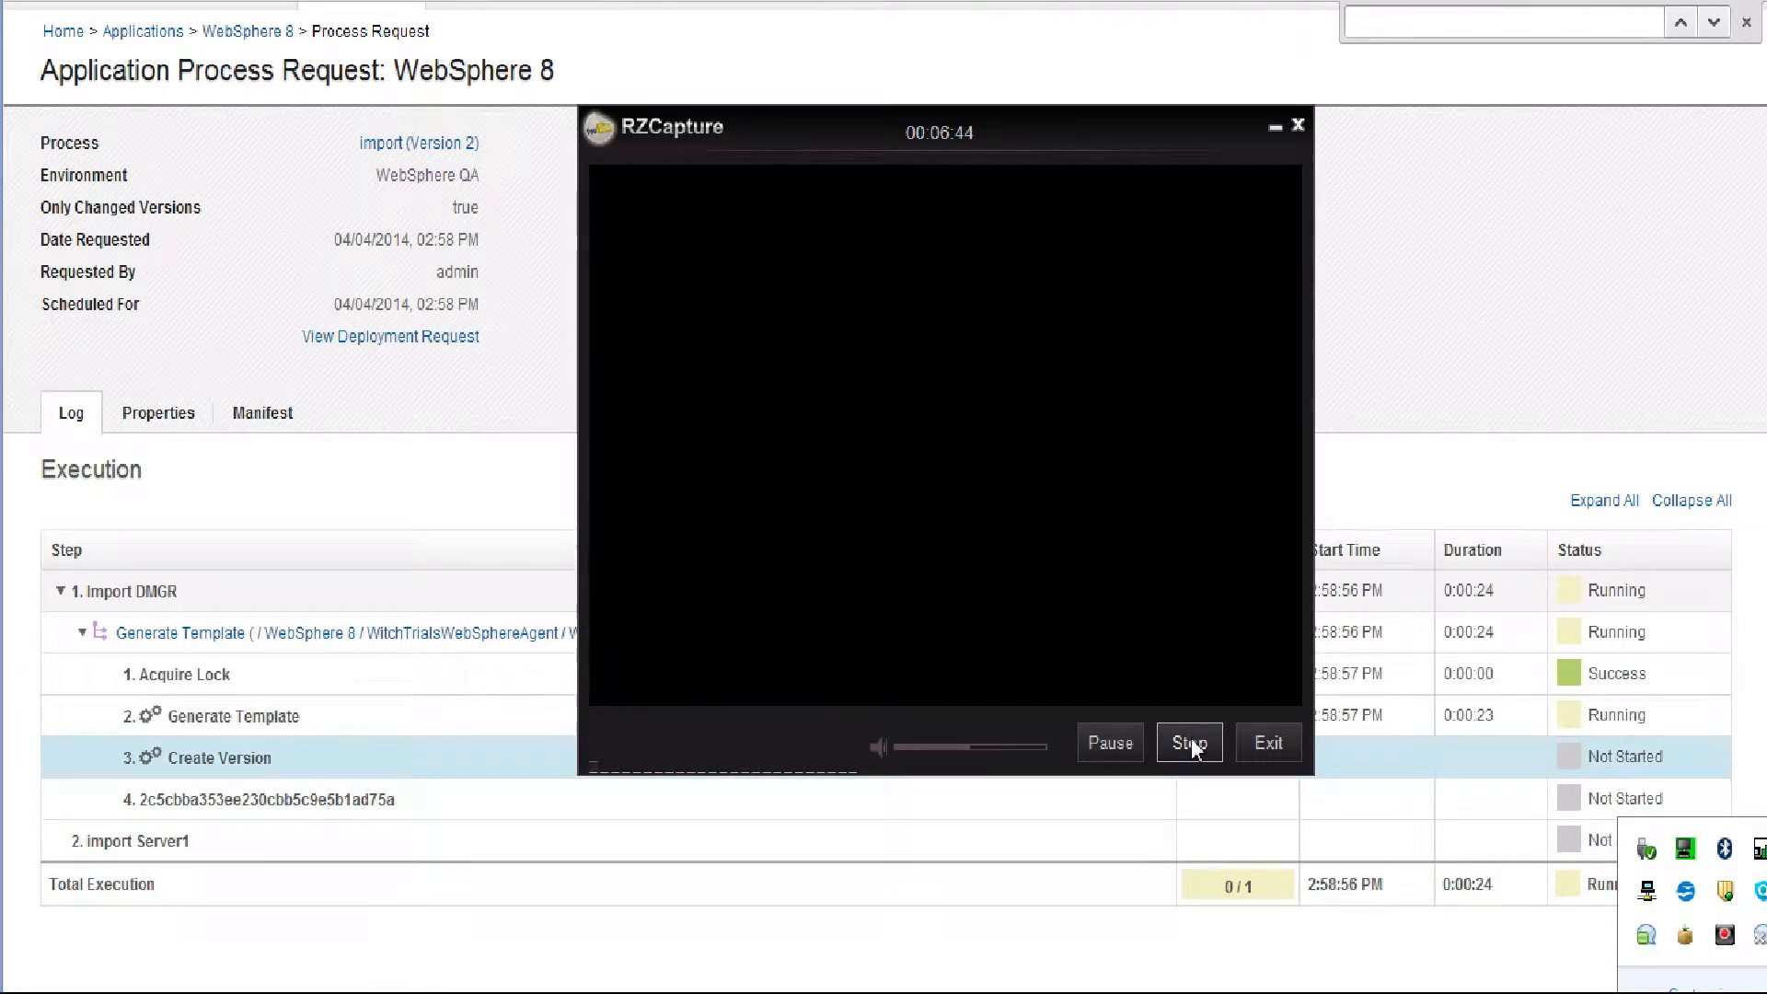
left_click(1191, 742)
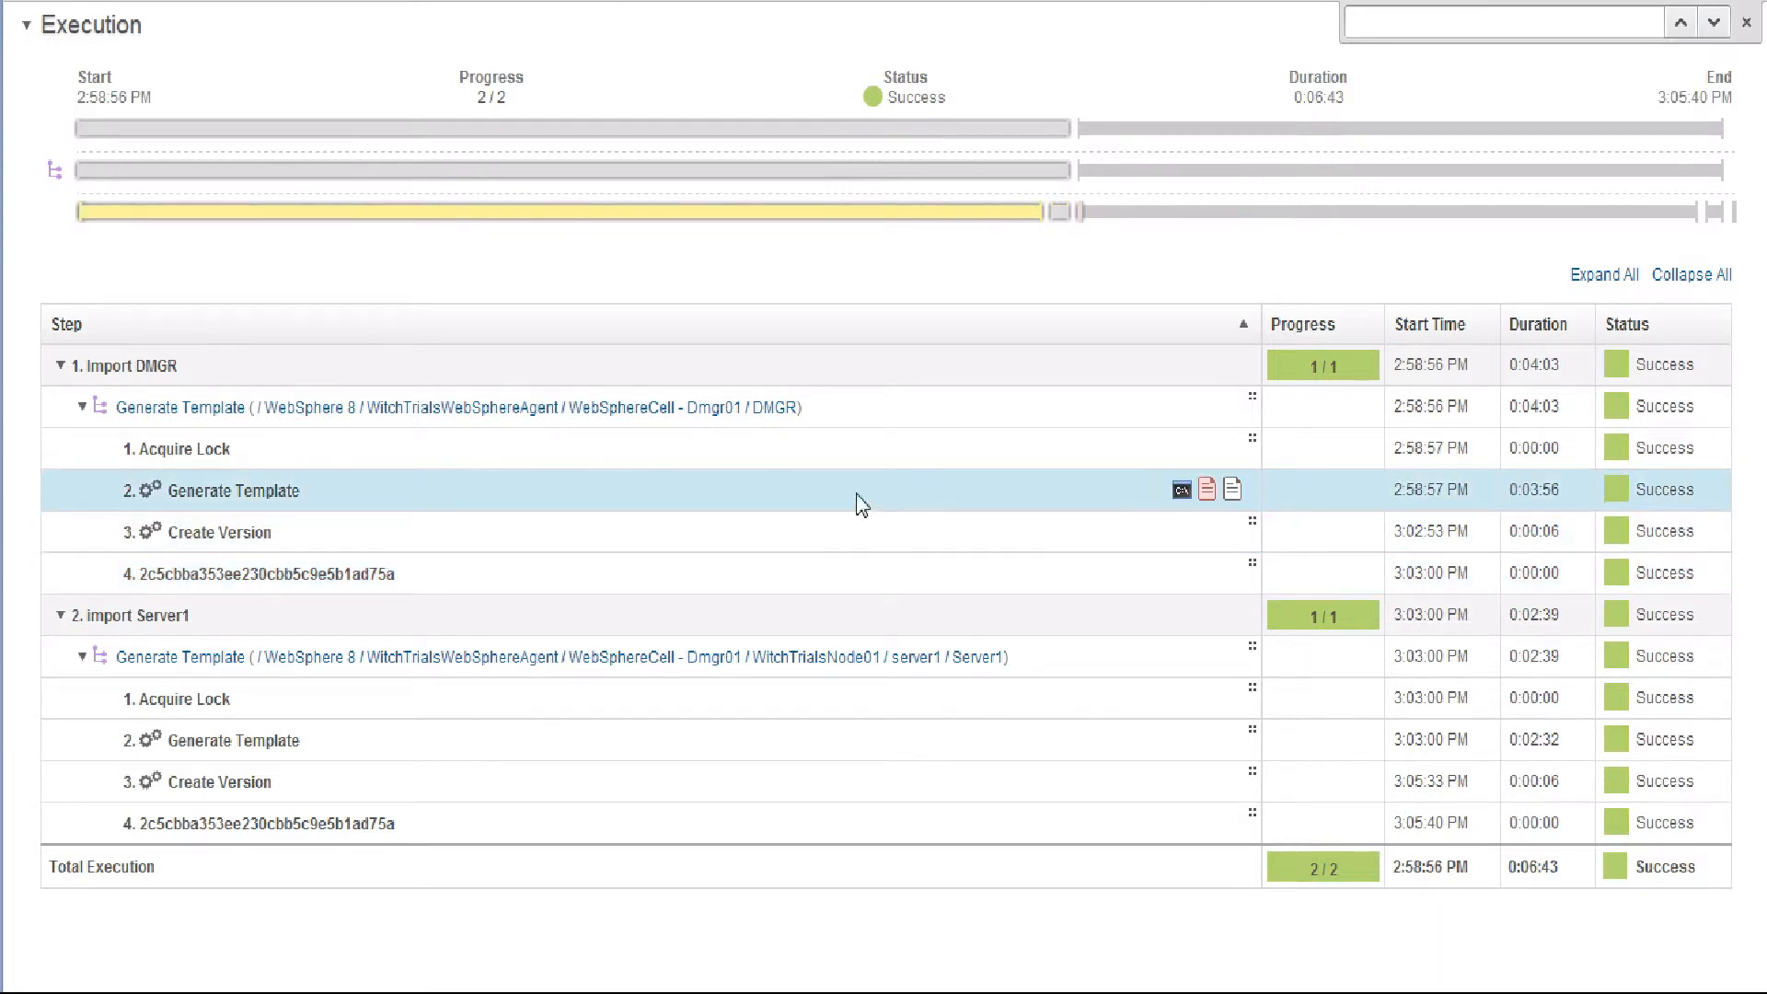
Open the output log of the Generate Template sub-step under Import DMGR and read from topology discovery to the cell configuration capture
left_click(1183, 493)
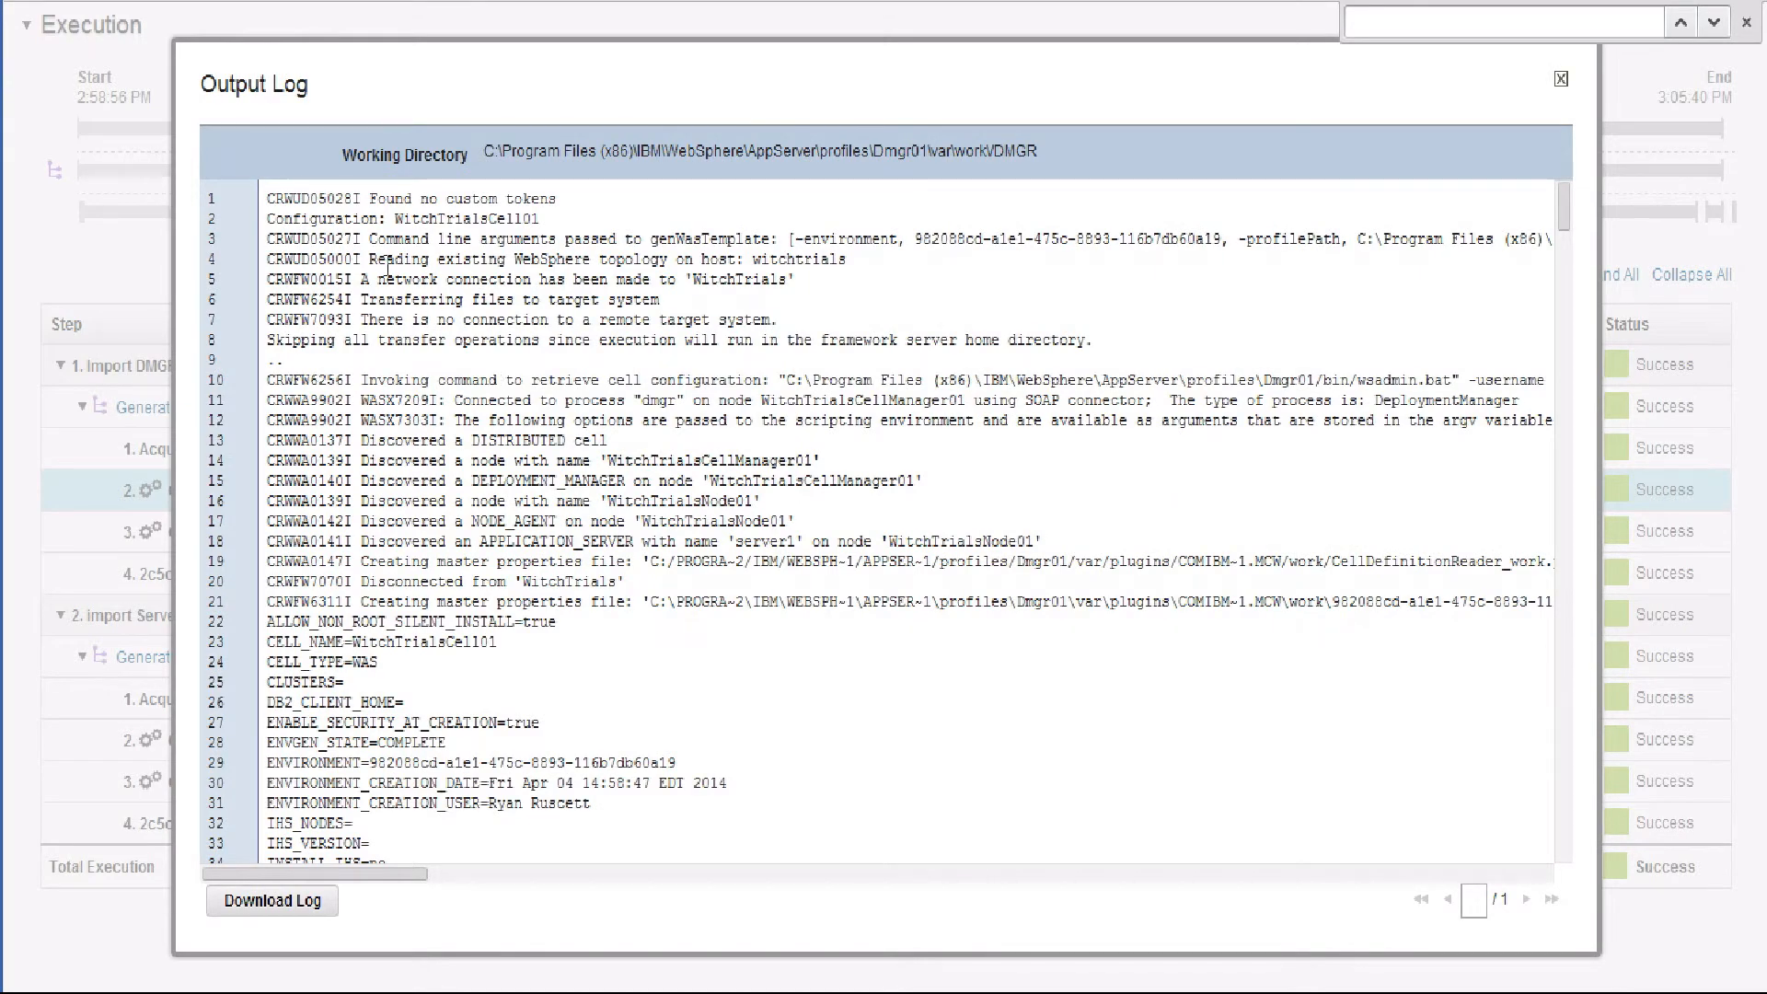
scroll(387, 267, "down", 13)
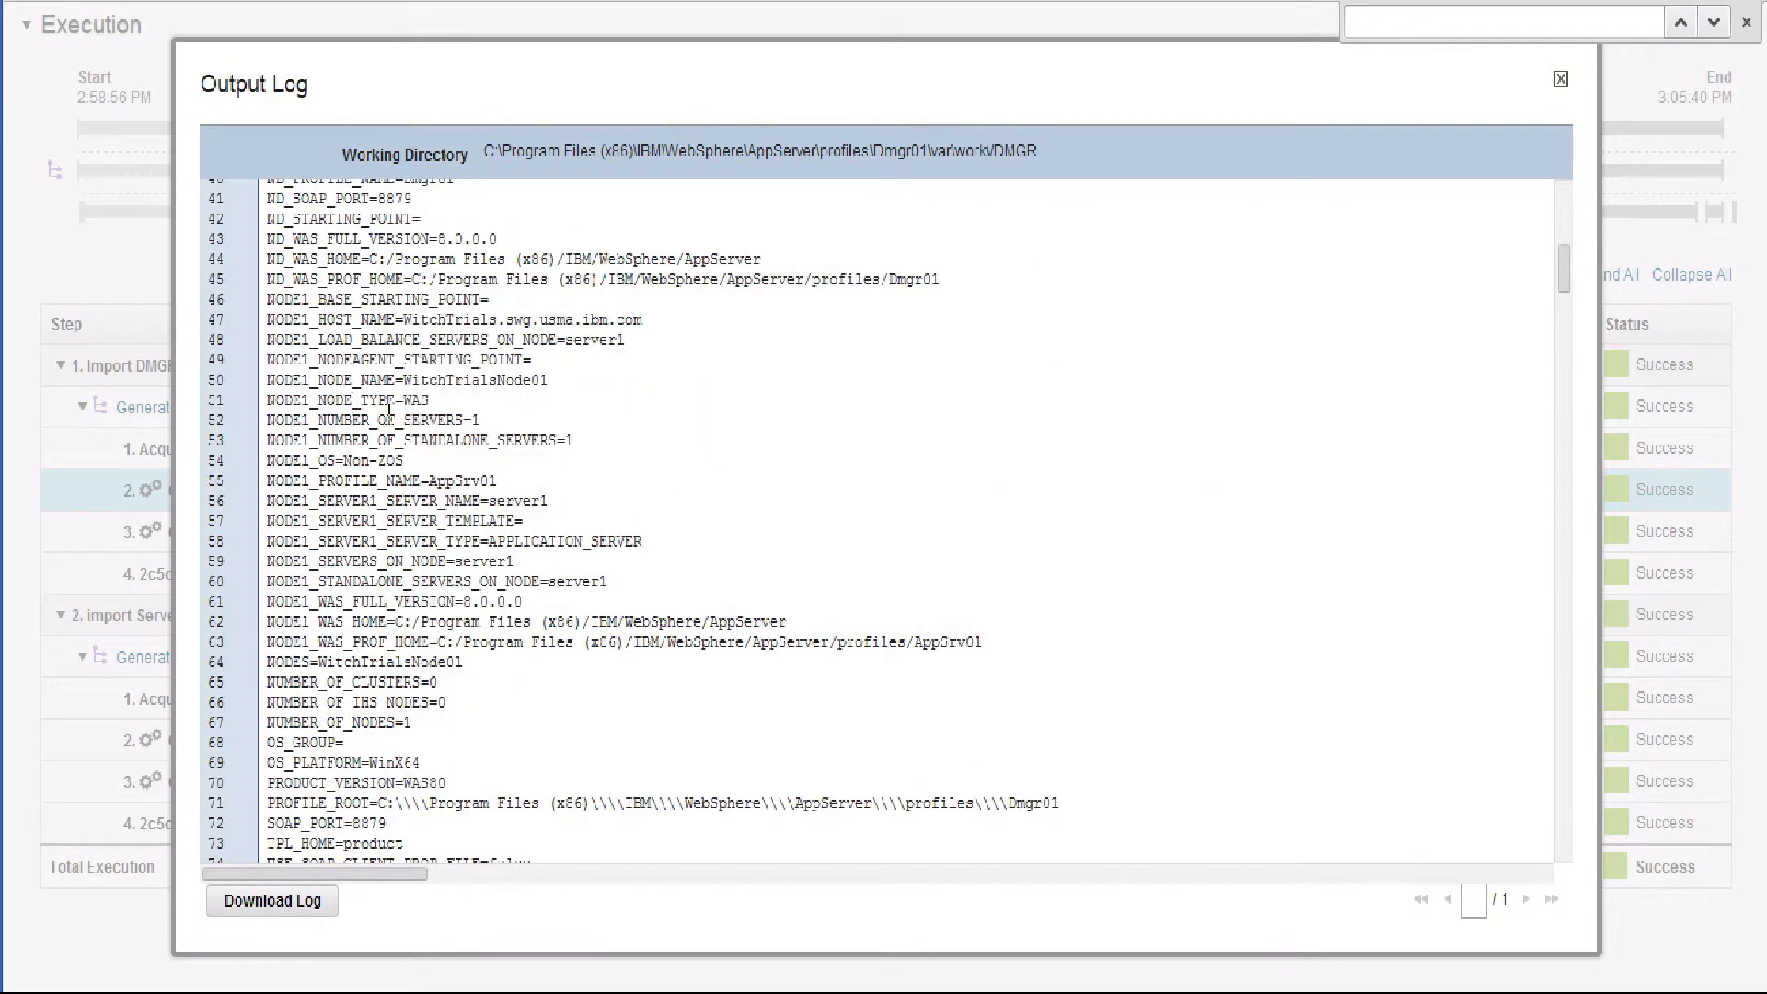
scroll(388, 410, "down", 20)
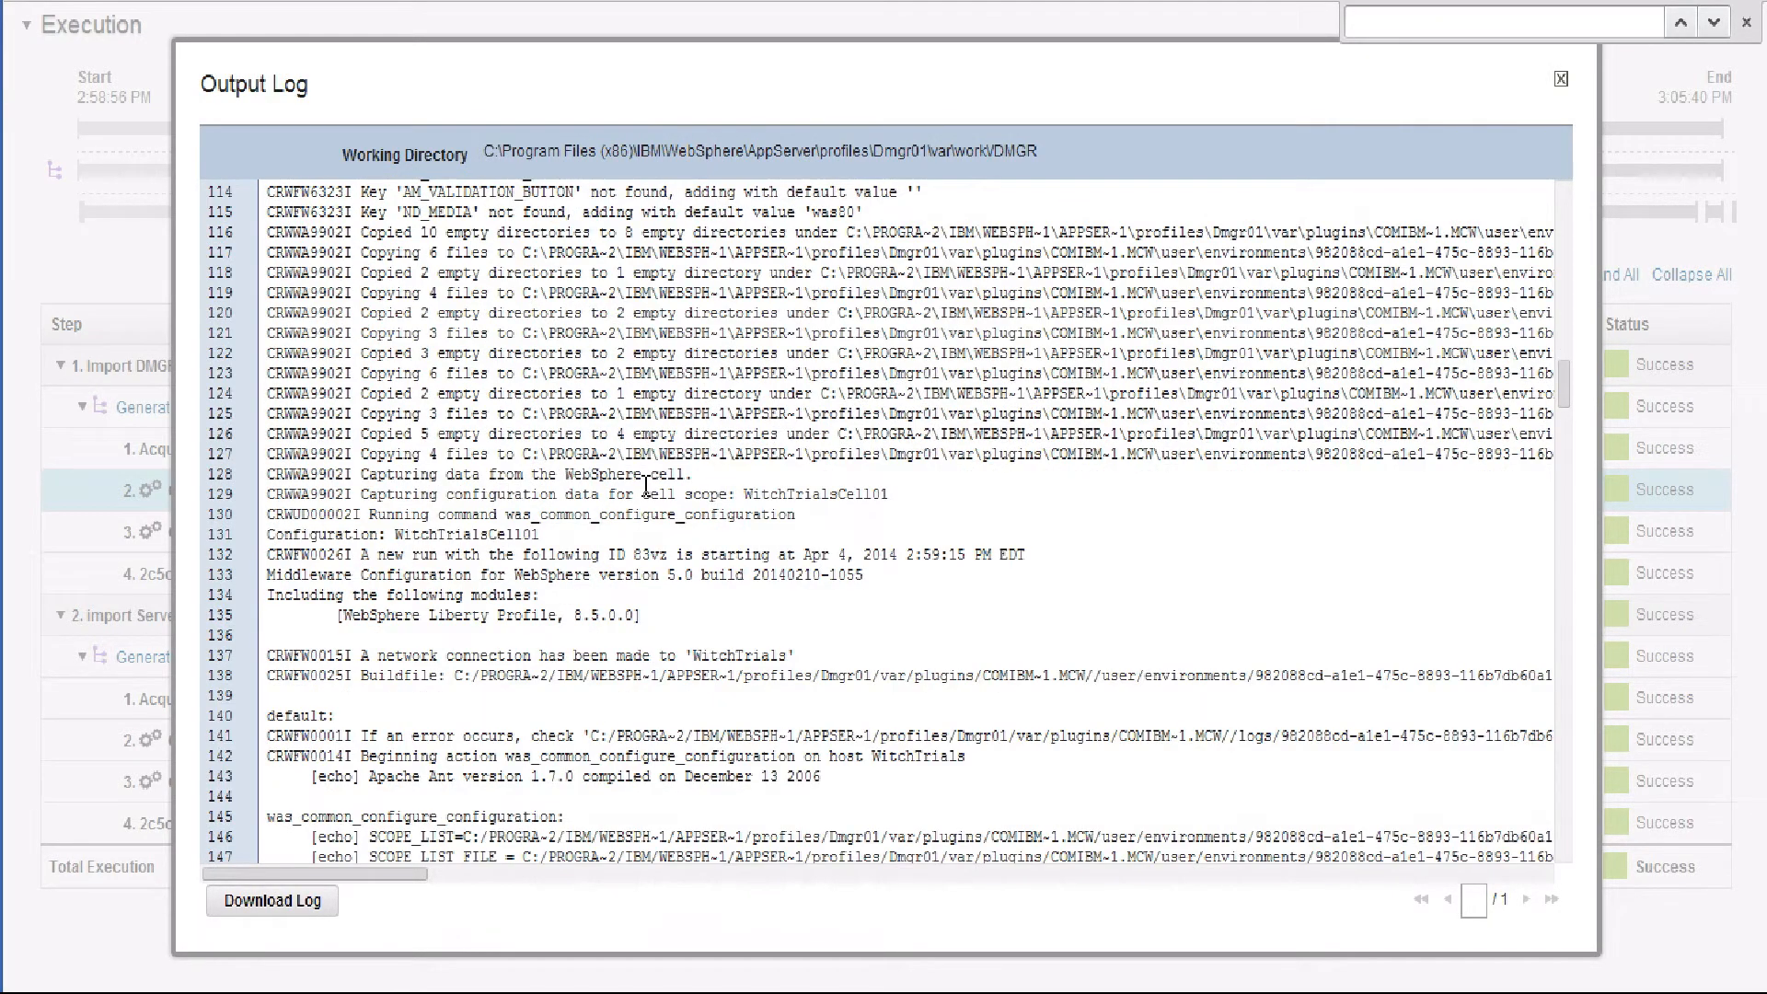
scroll(647, 485, "down", 2)
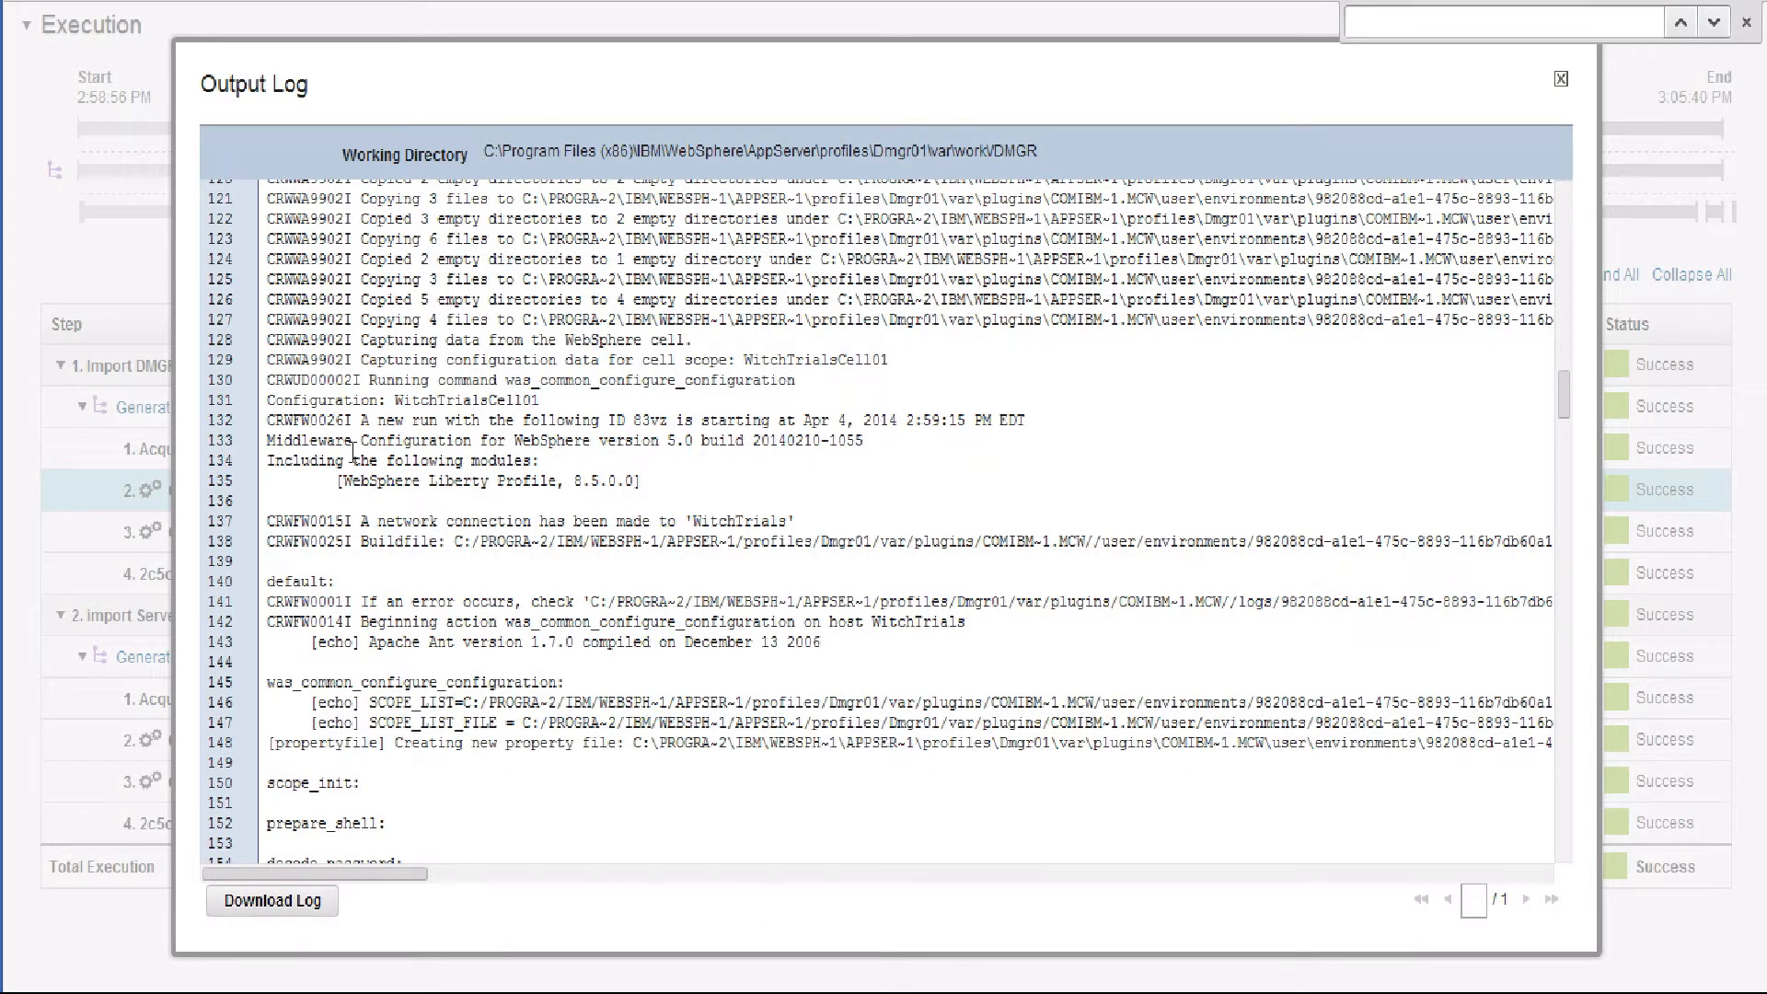
scroll(386, 483, "down", 2)
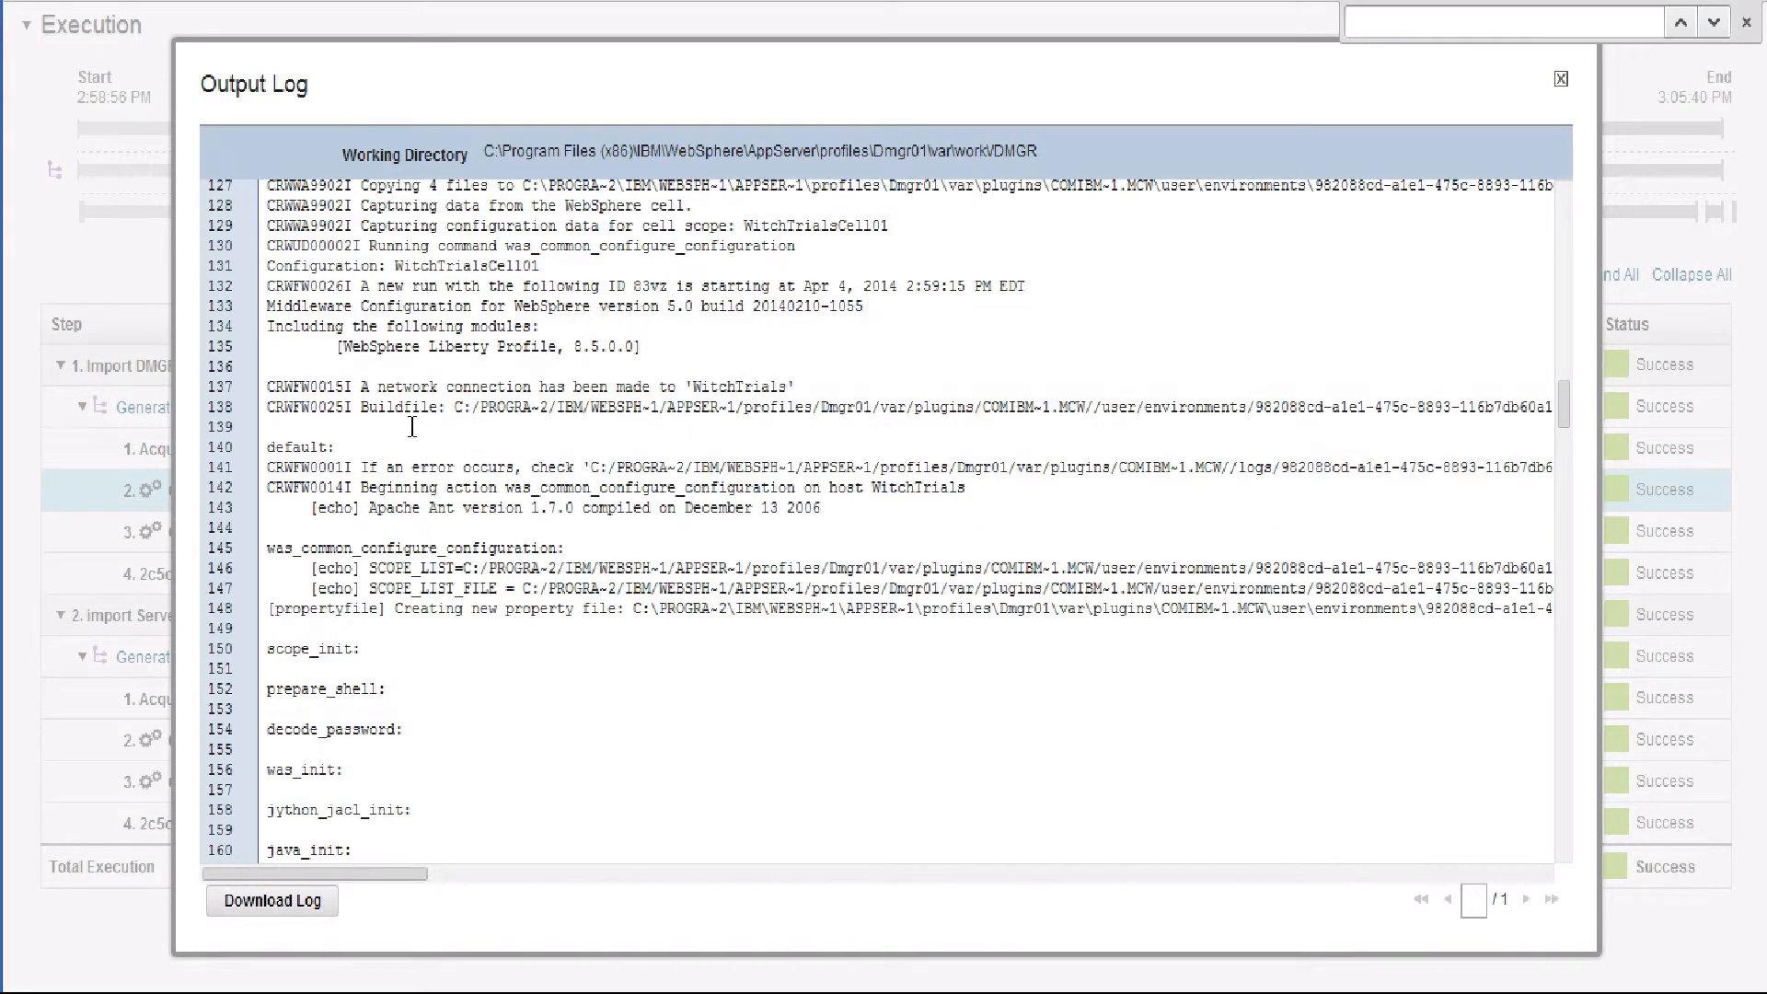
scroll(451, 460, "down", 2)
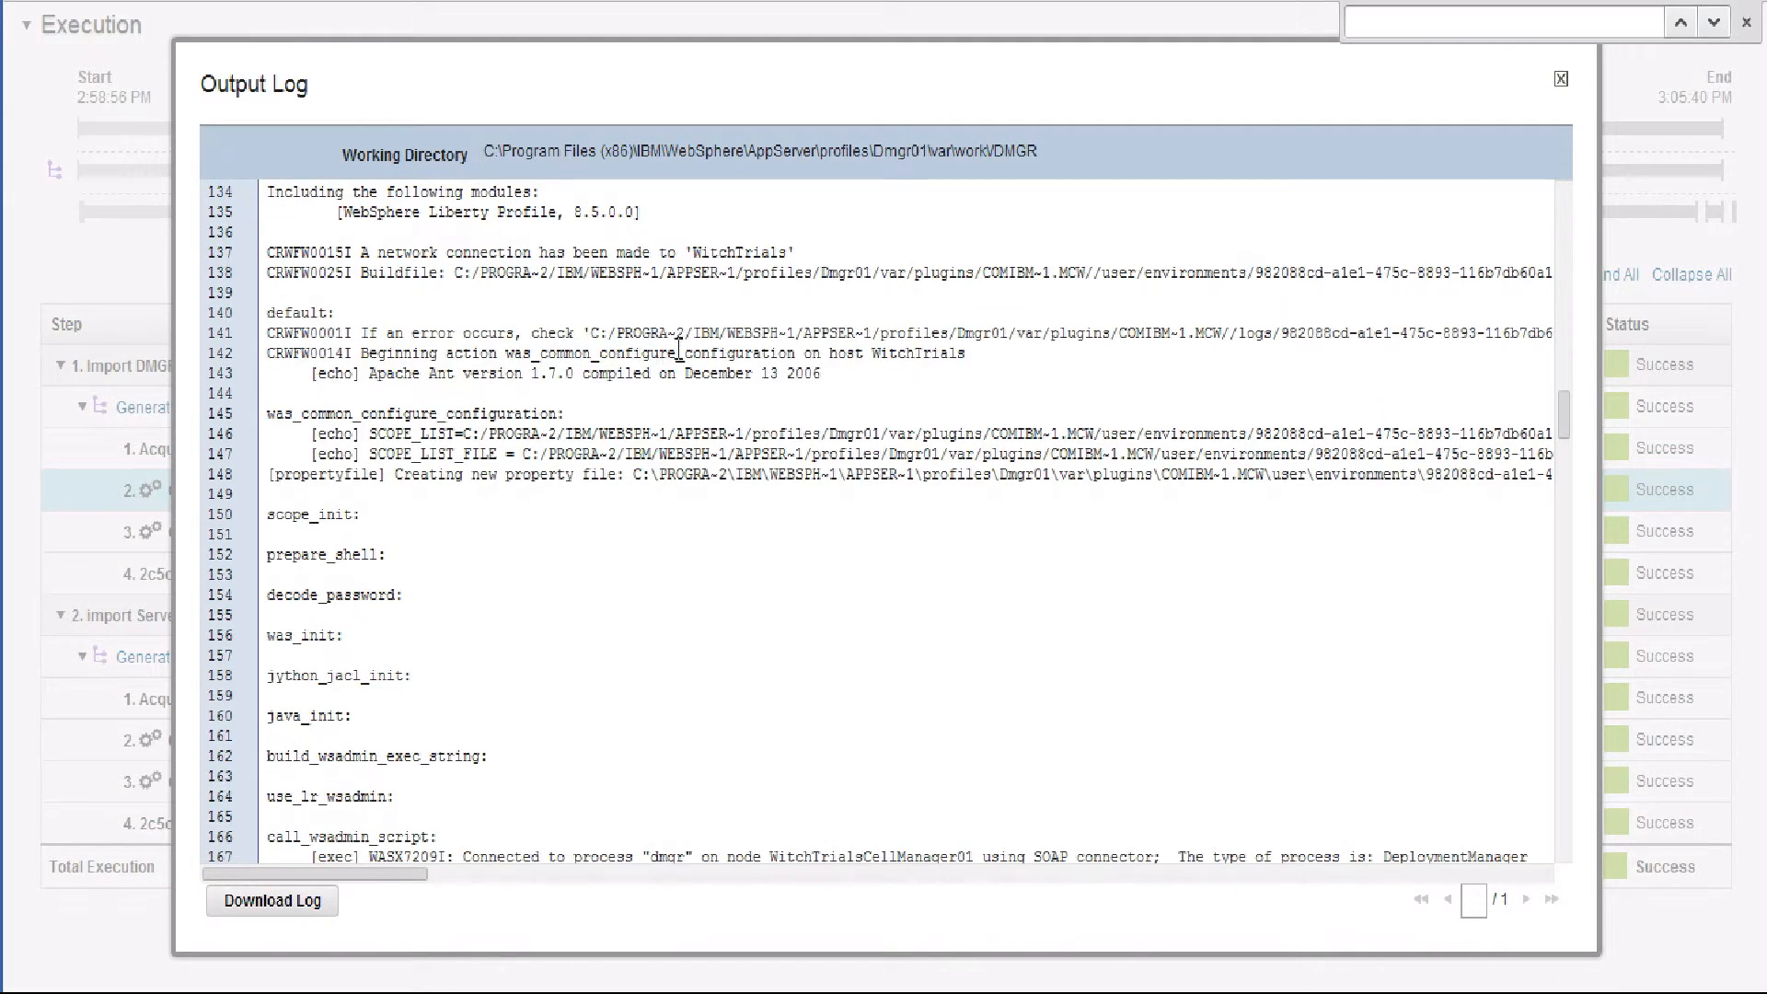
Examine the log's error file path, was_common_configure_configuration section and call_wsadmin_script imports, and close the log
left_click_drag(788, 335, 1250, 342)
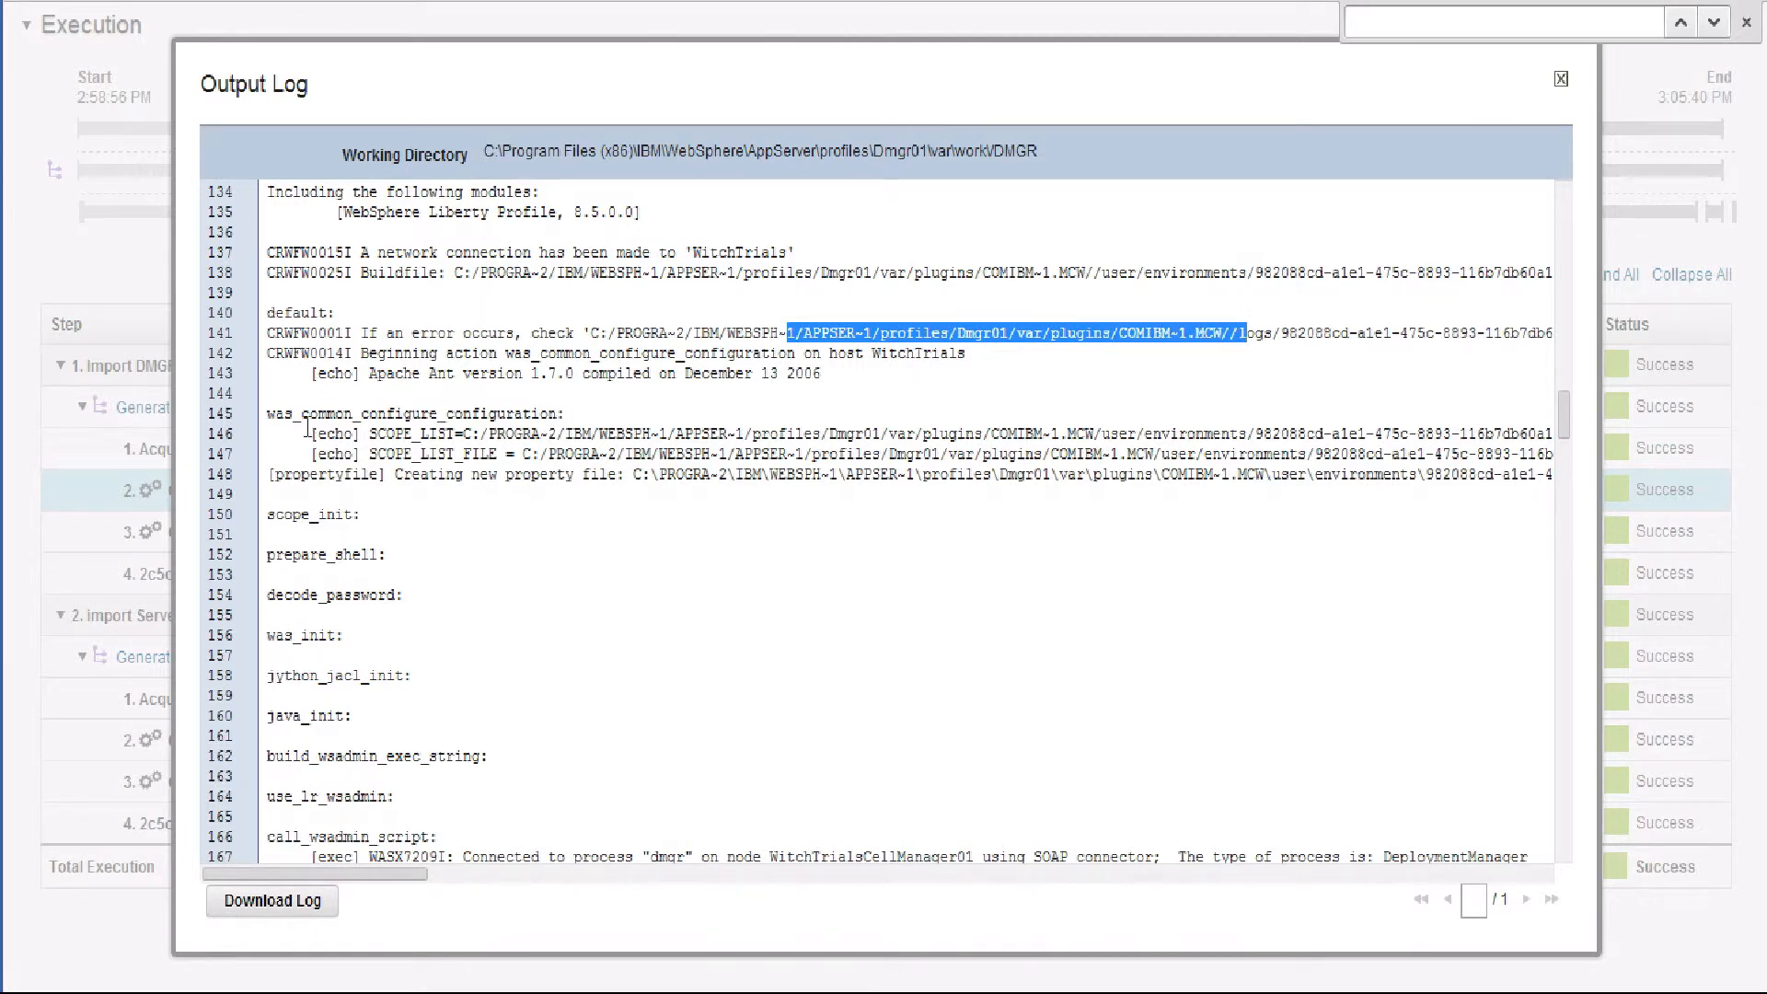
left_click_drag(267, 415, 569, 424)
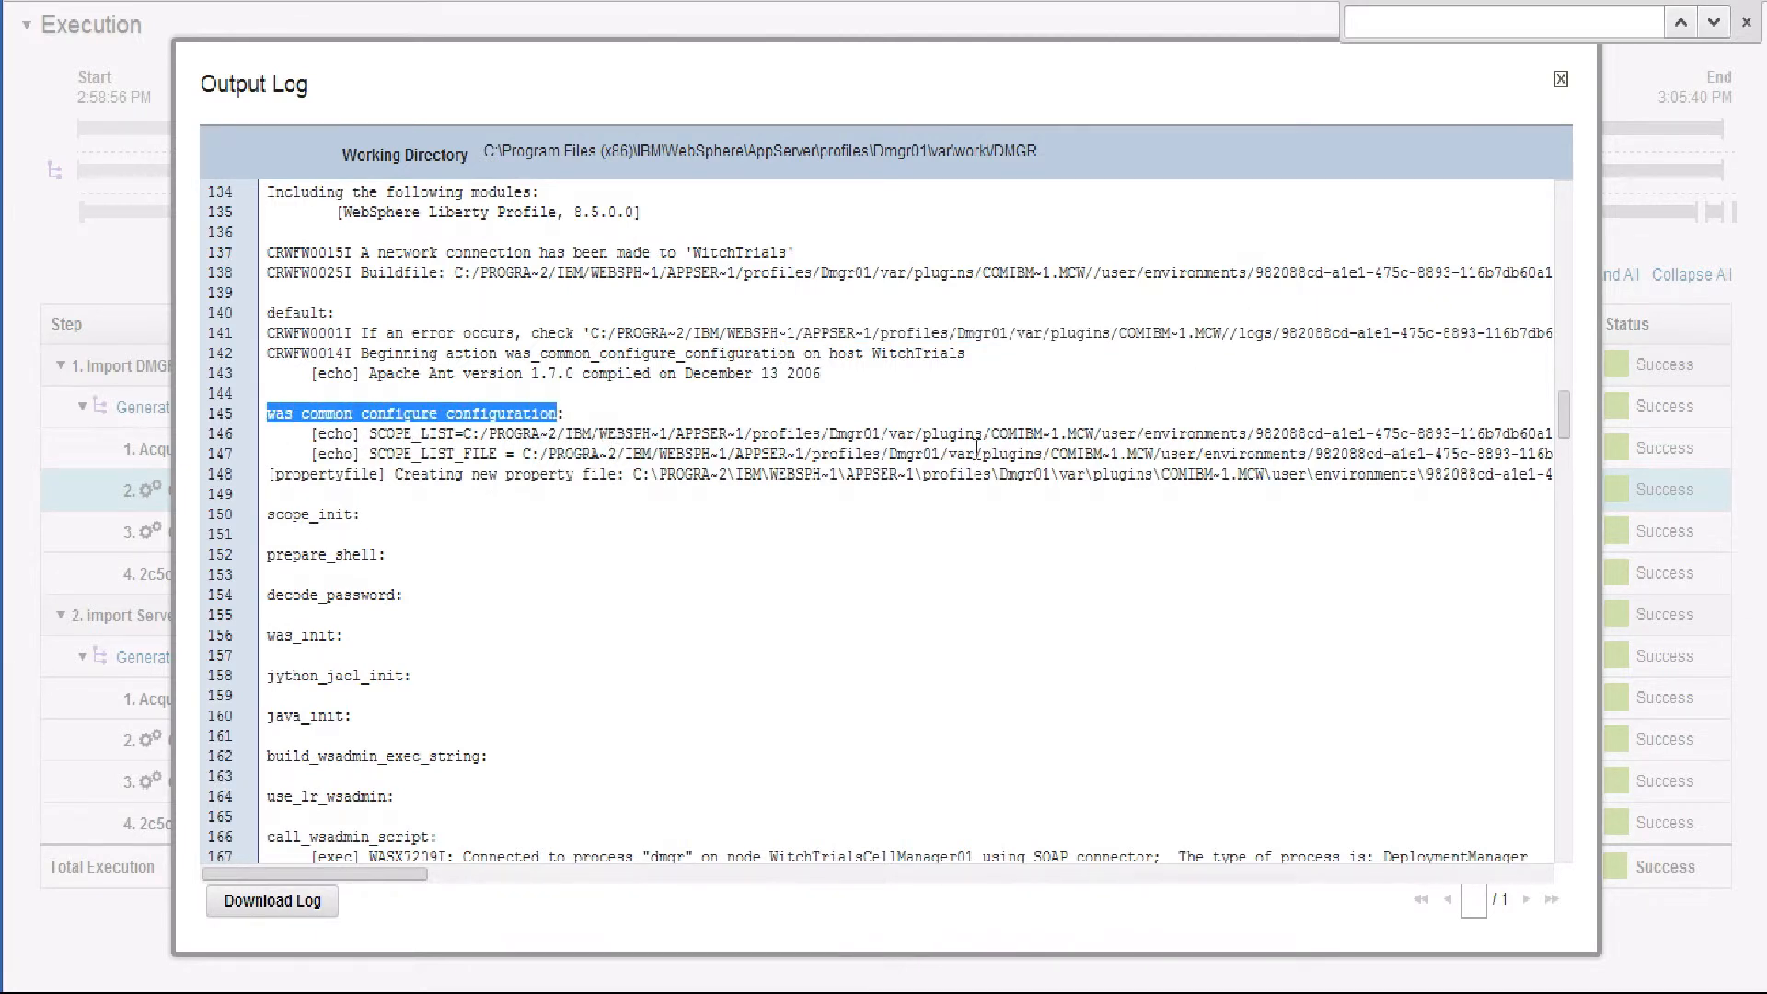
scroll(989, 469, "down", 8)
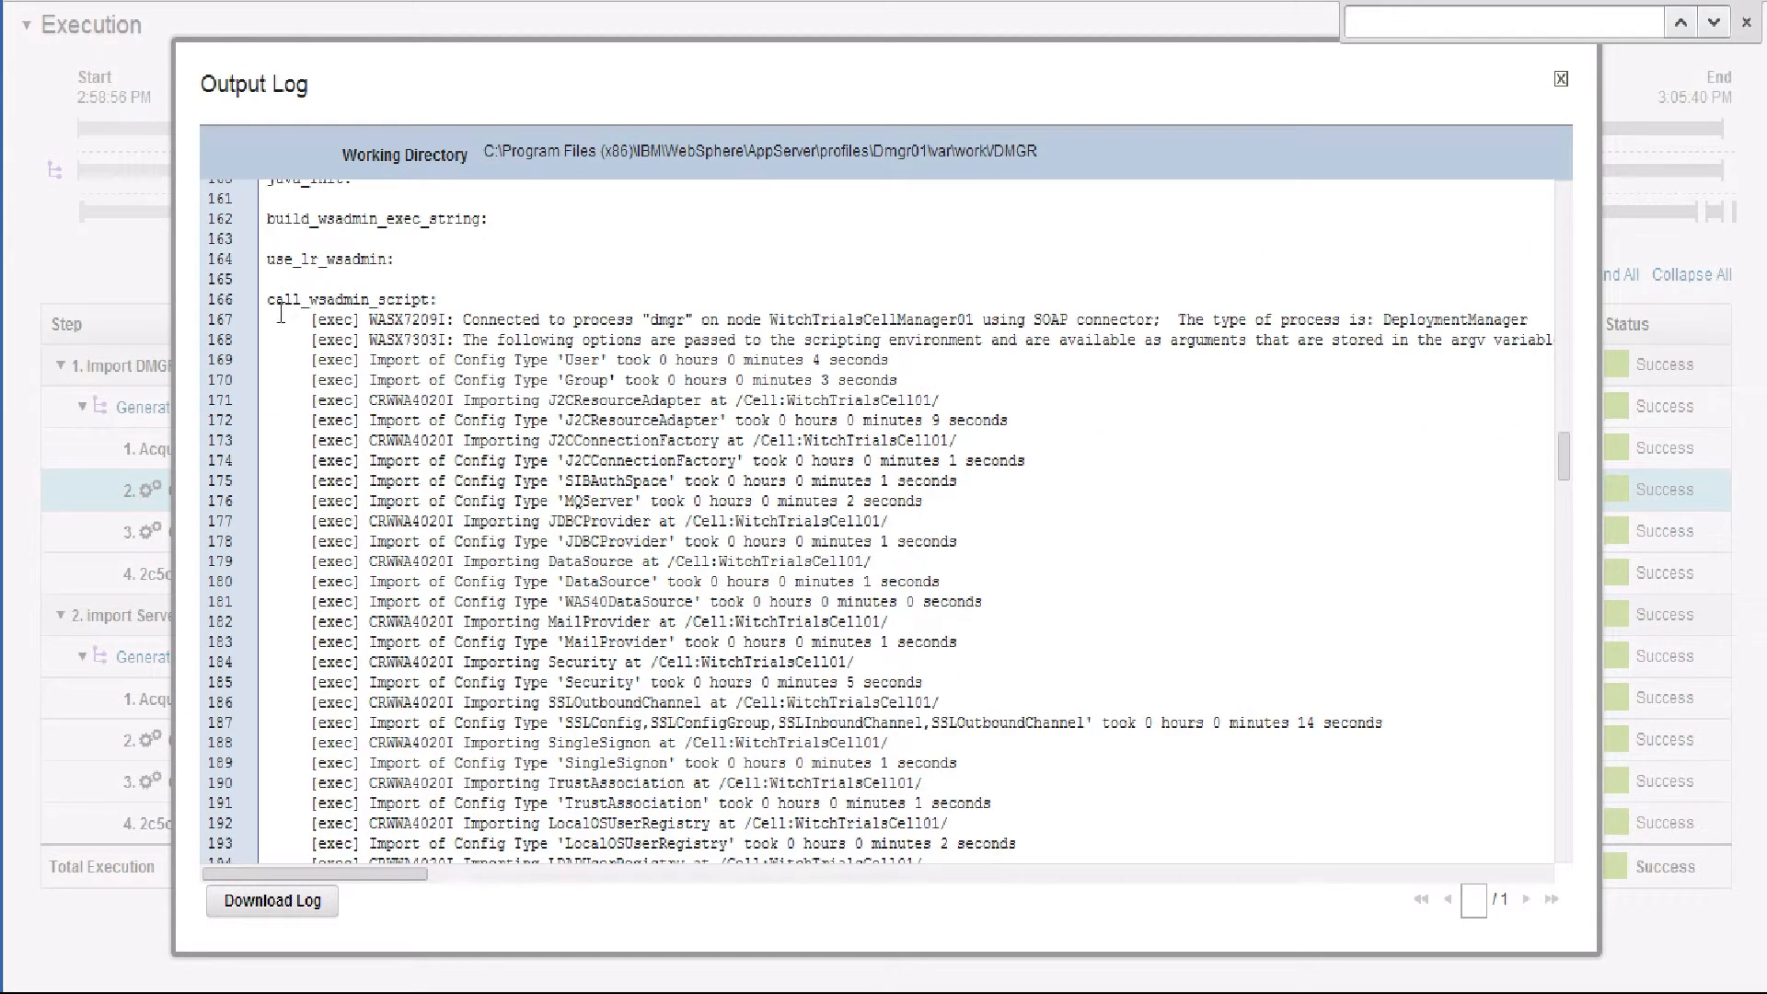
left_click_drag(269, 300, 1150, 398)
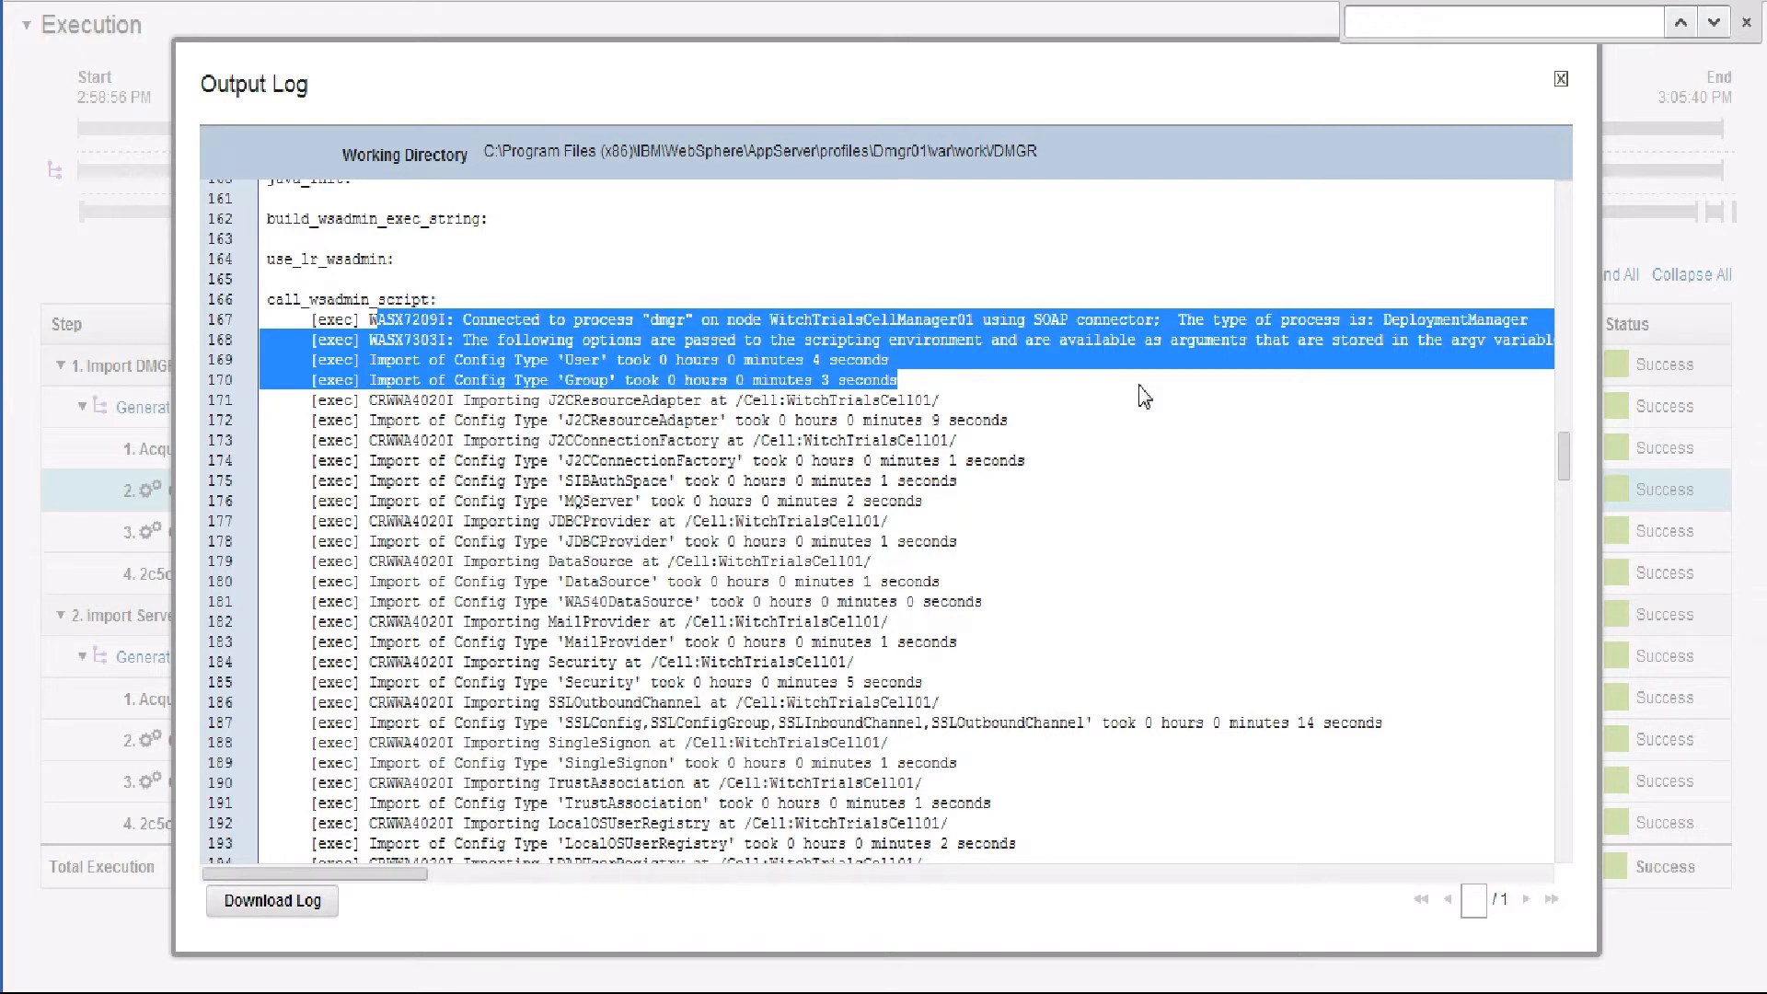
left_click(1021, 459)
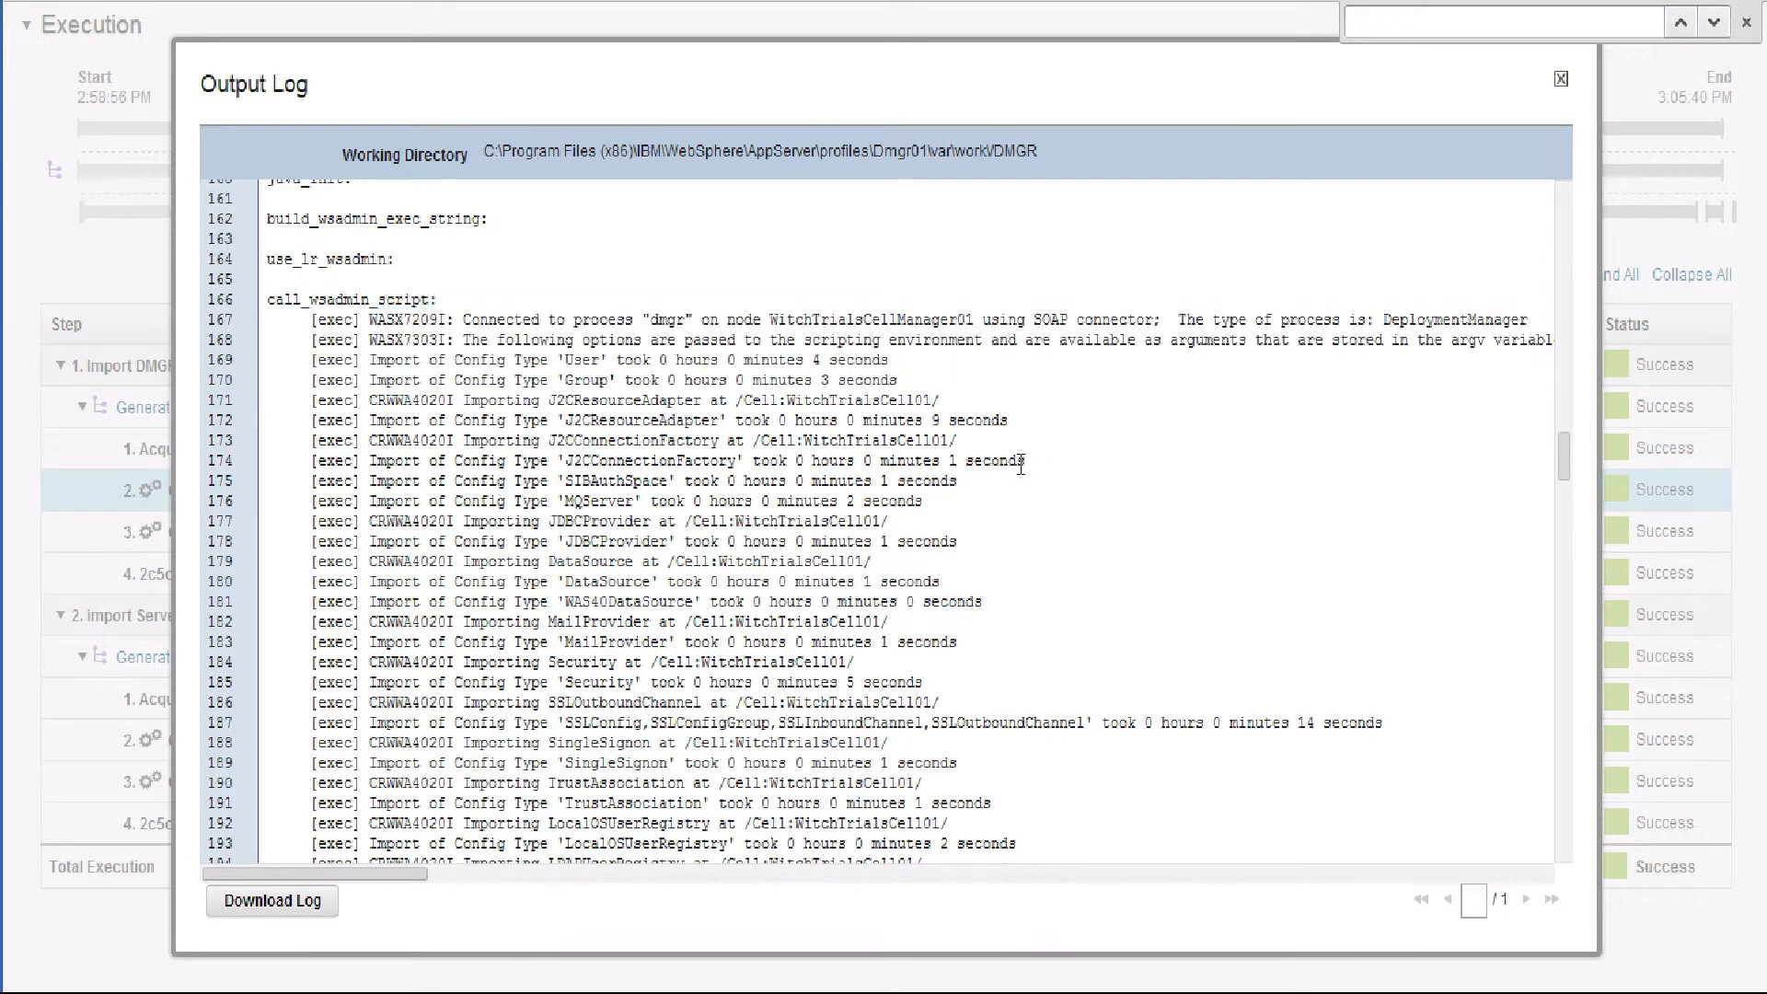
scroll(1054, 481, "down", 4)
scroll(1056, 484, "down", 12)
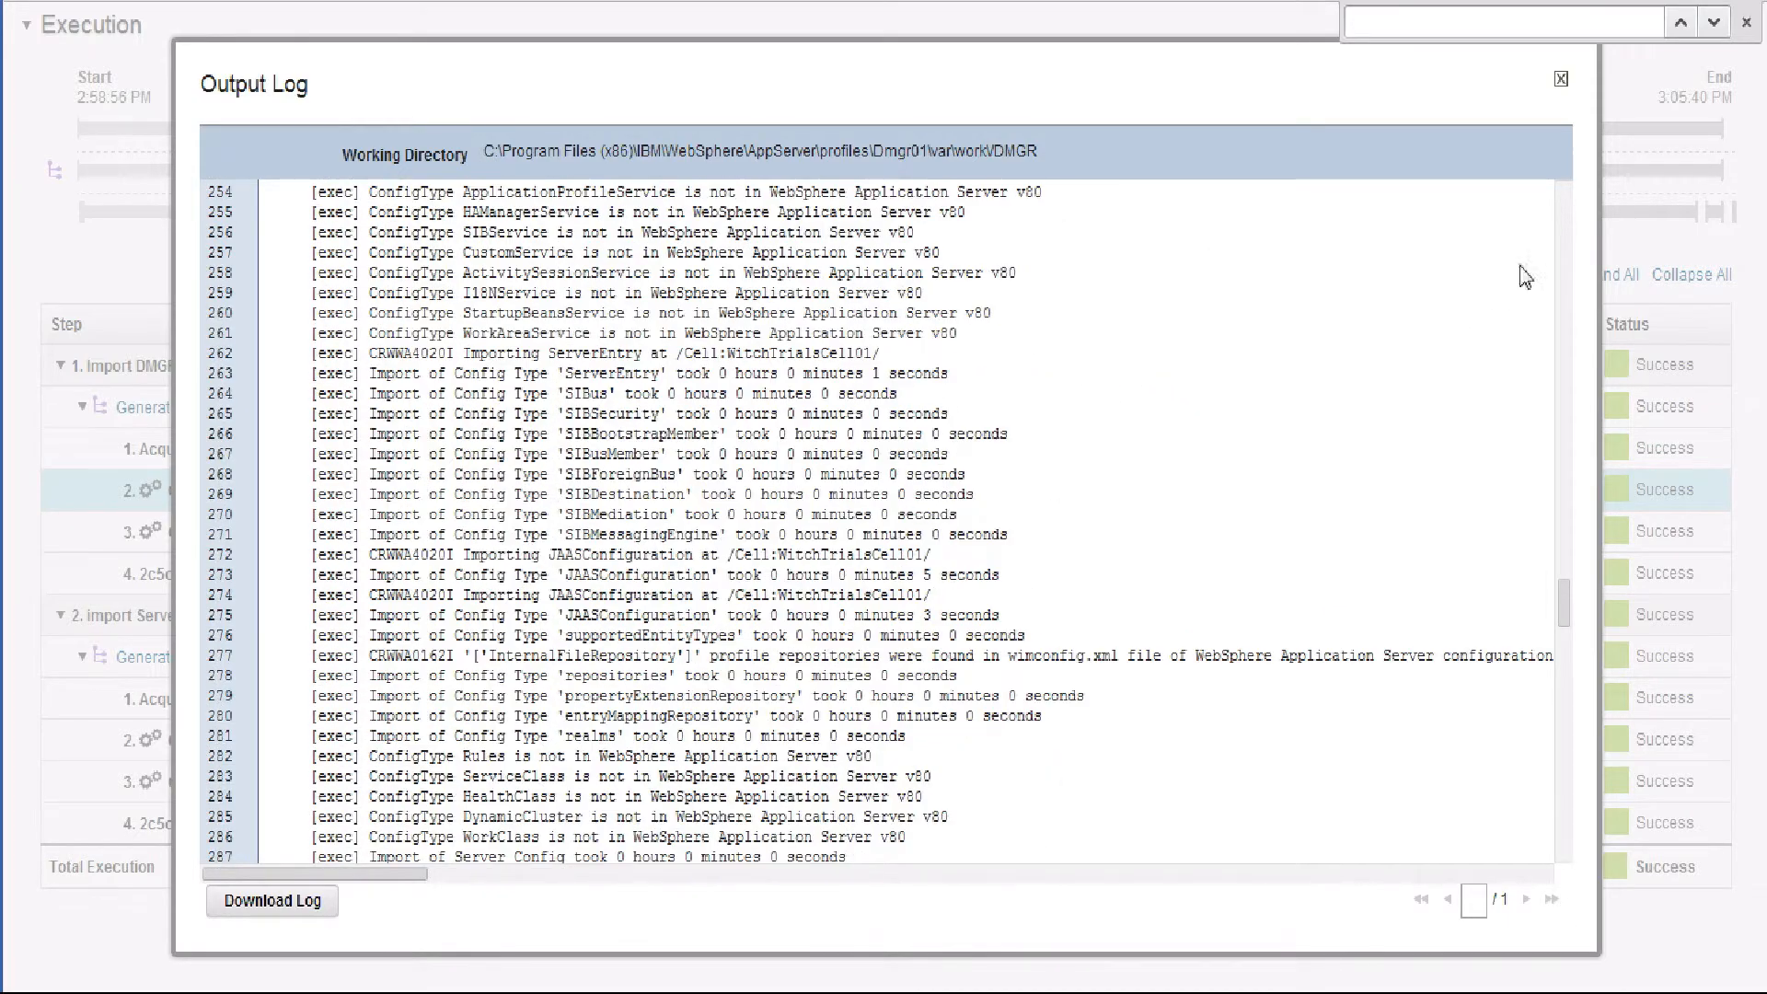
left_click(1562, 80)
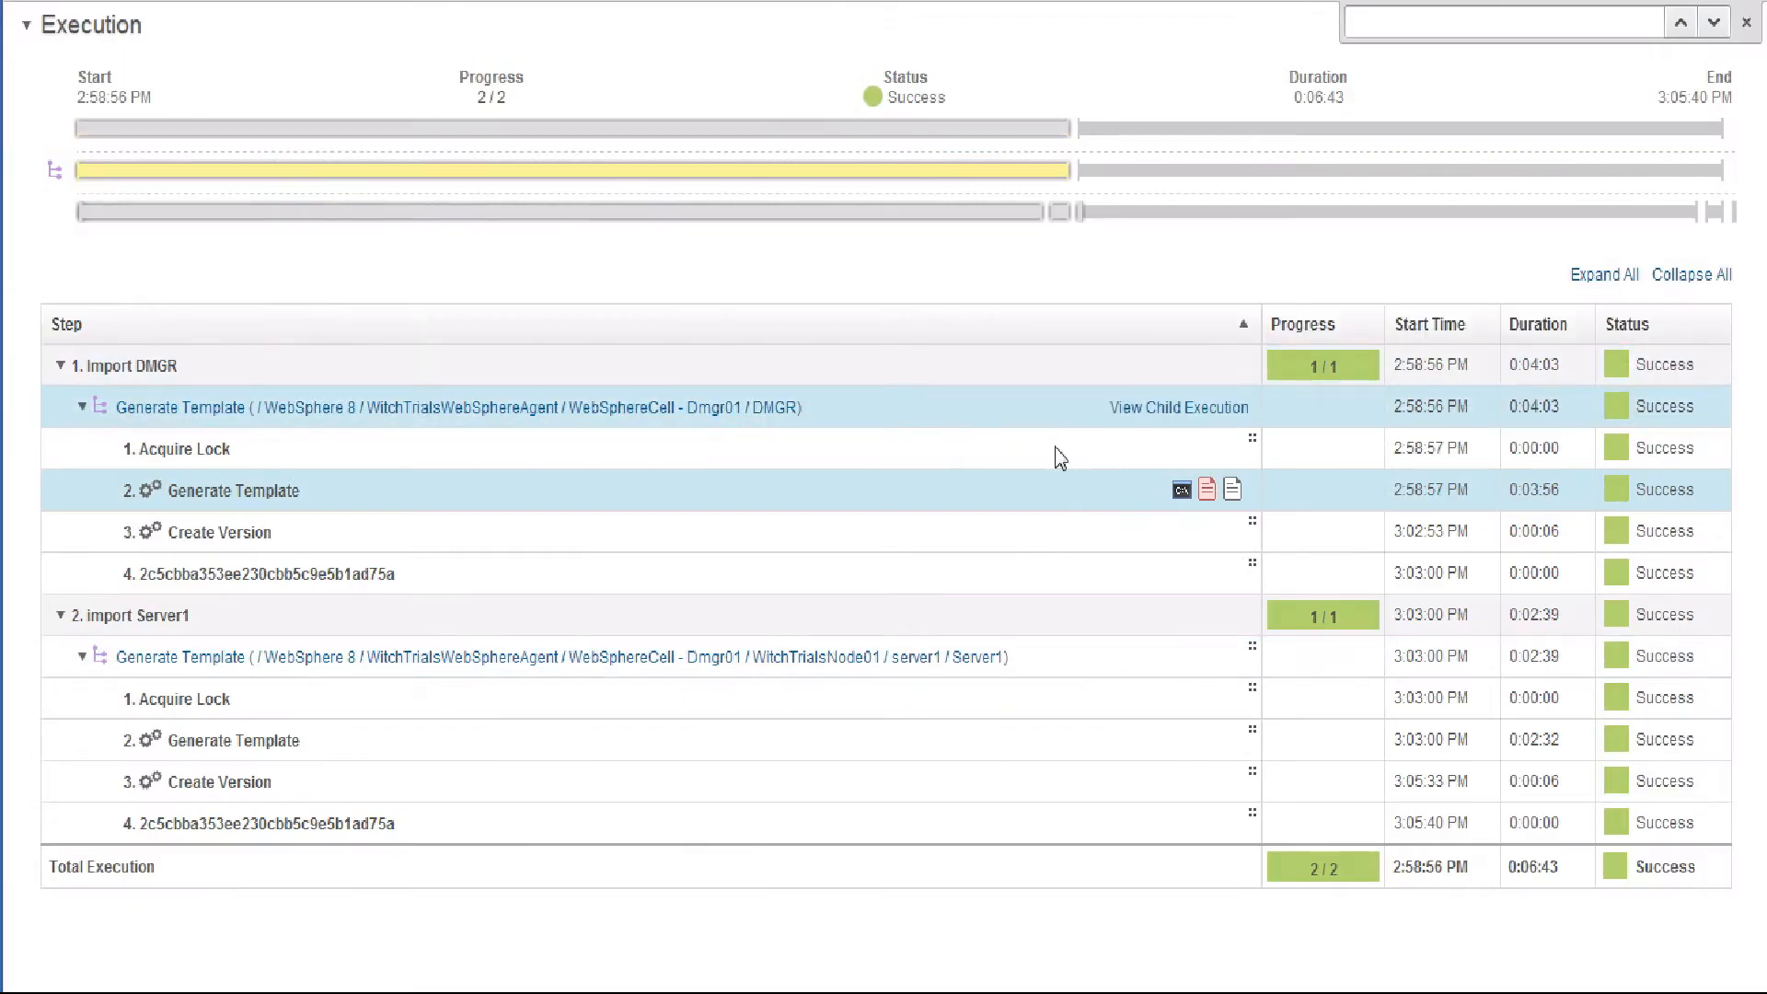
Review all input properties of the Generate Template sub-step under Import DMGR and close them
left_click(1228, 492)
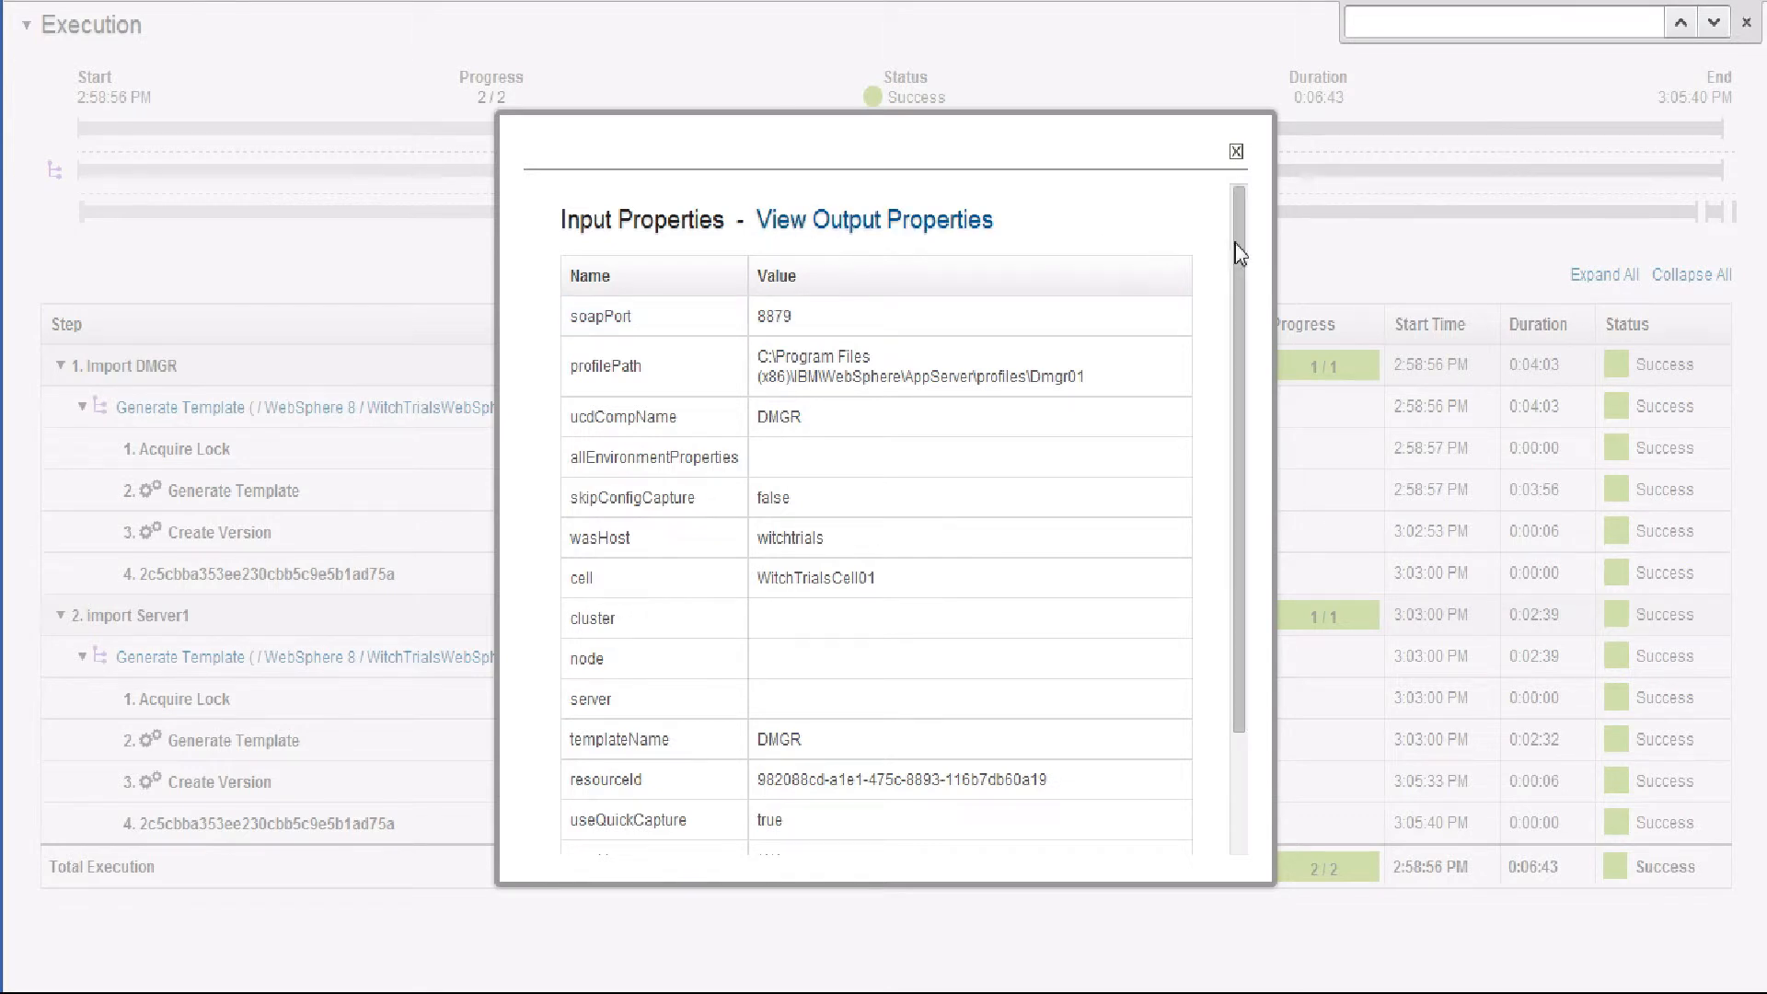
left_click_drag(1244, 242, 1222, 490)
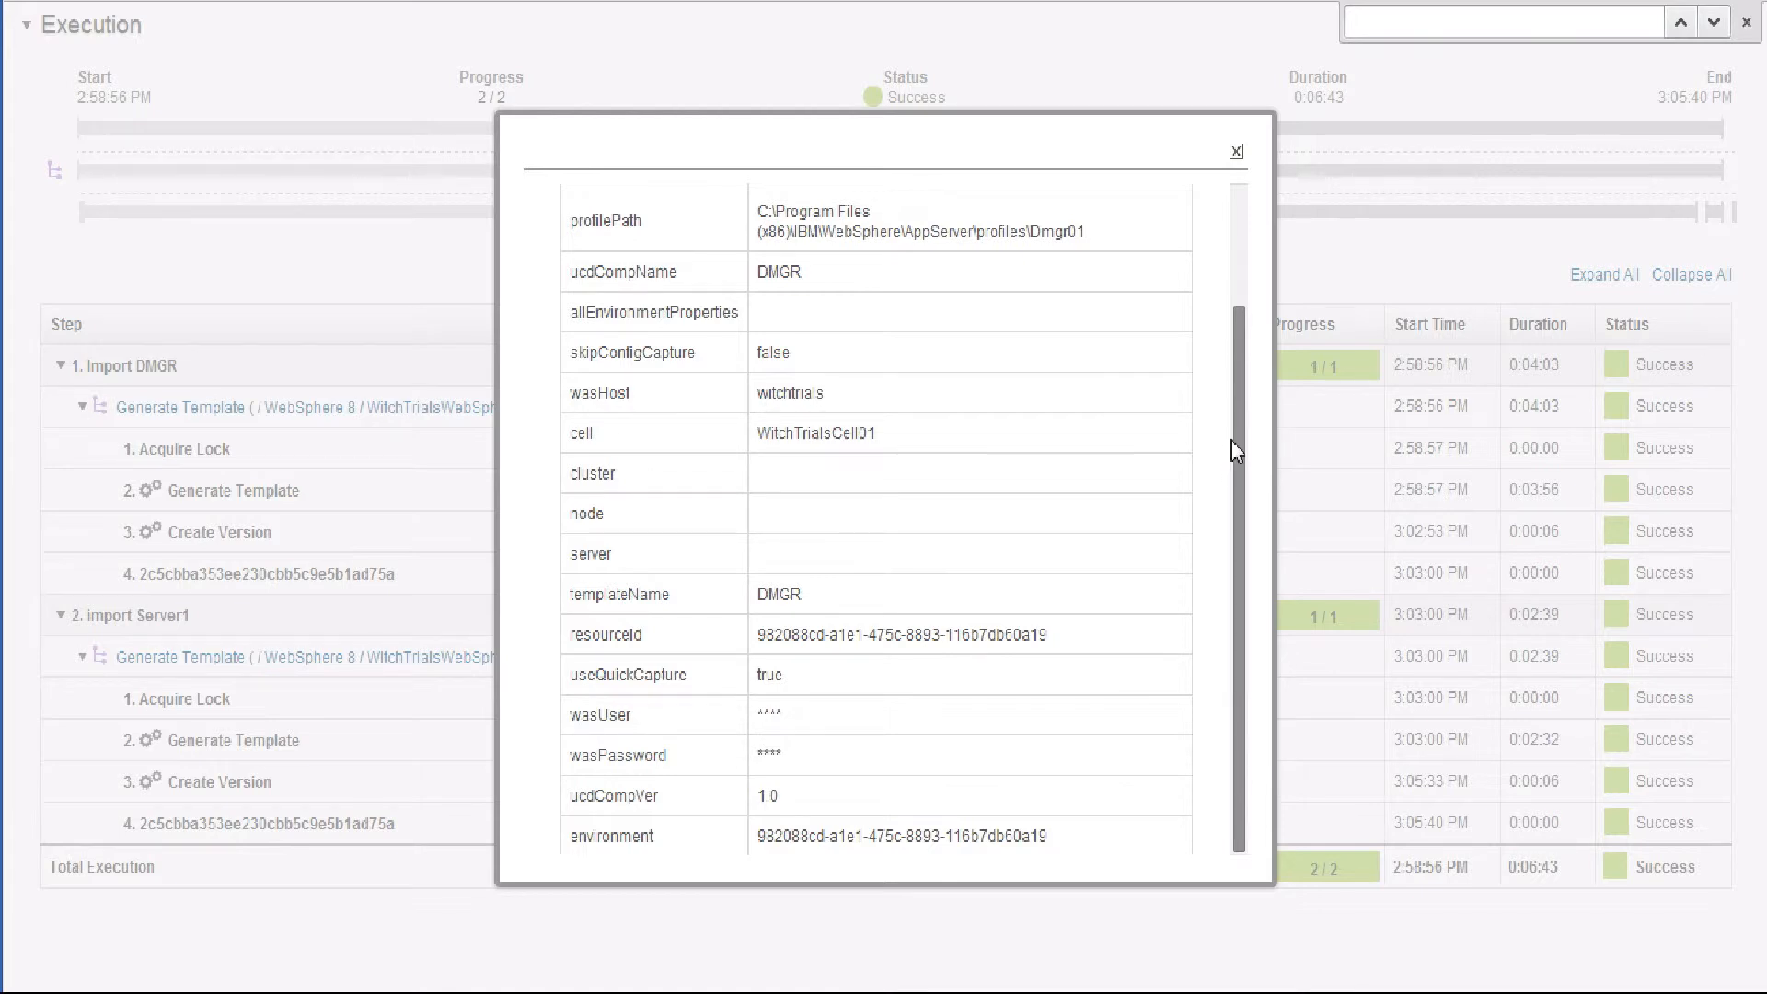
left_click_drag(1236, 451, 1242, 247)
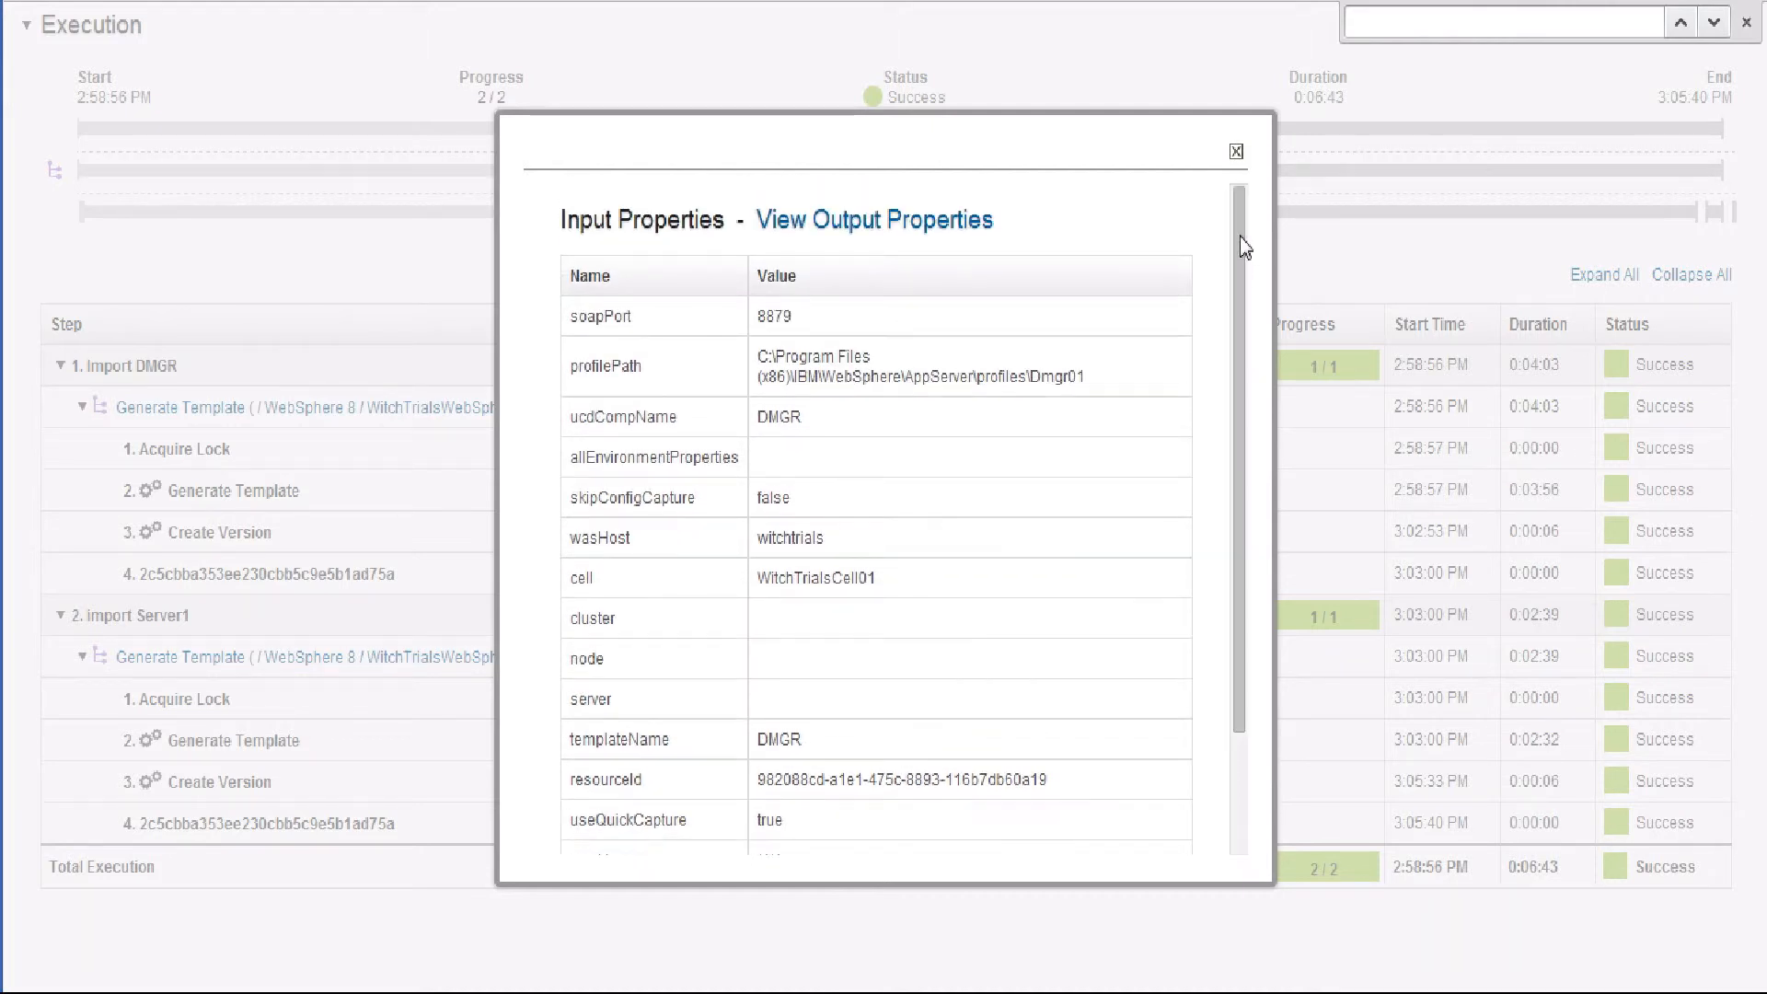
left_click(1236, 152)
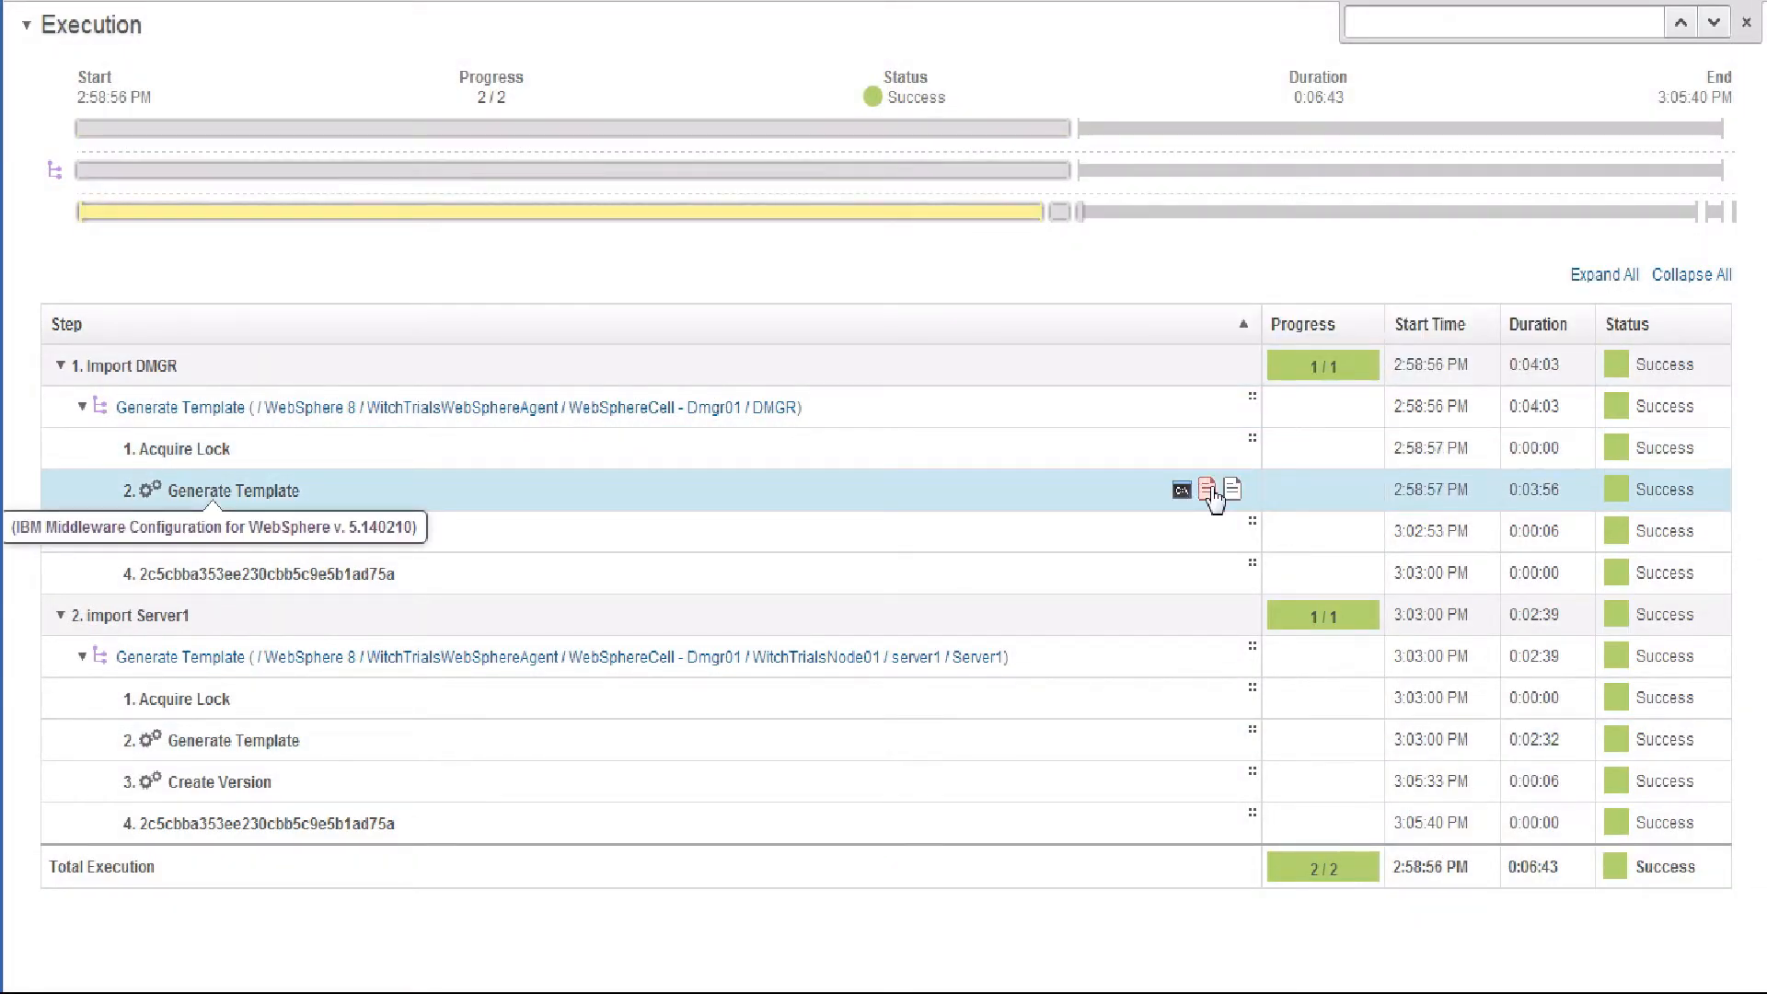
Check the error log of the Generate Template sub-step under Import DMGR and close it
left_click(1208, 492)
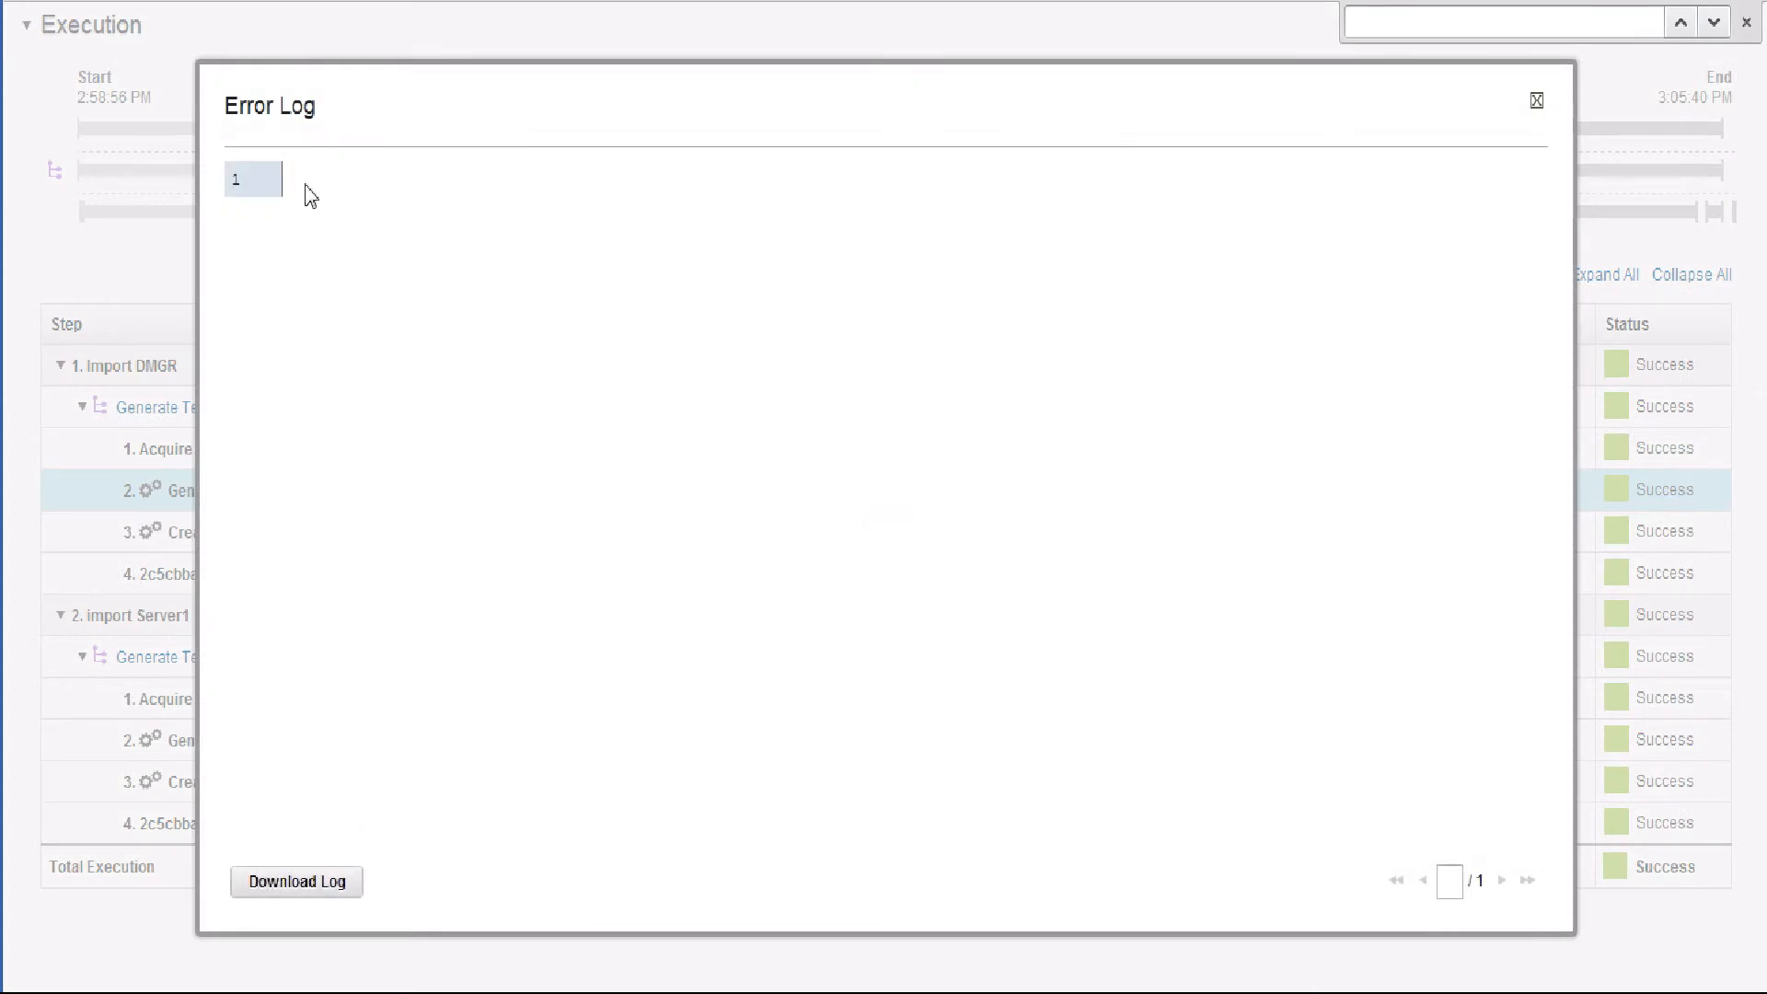
left_click(1536, 100)
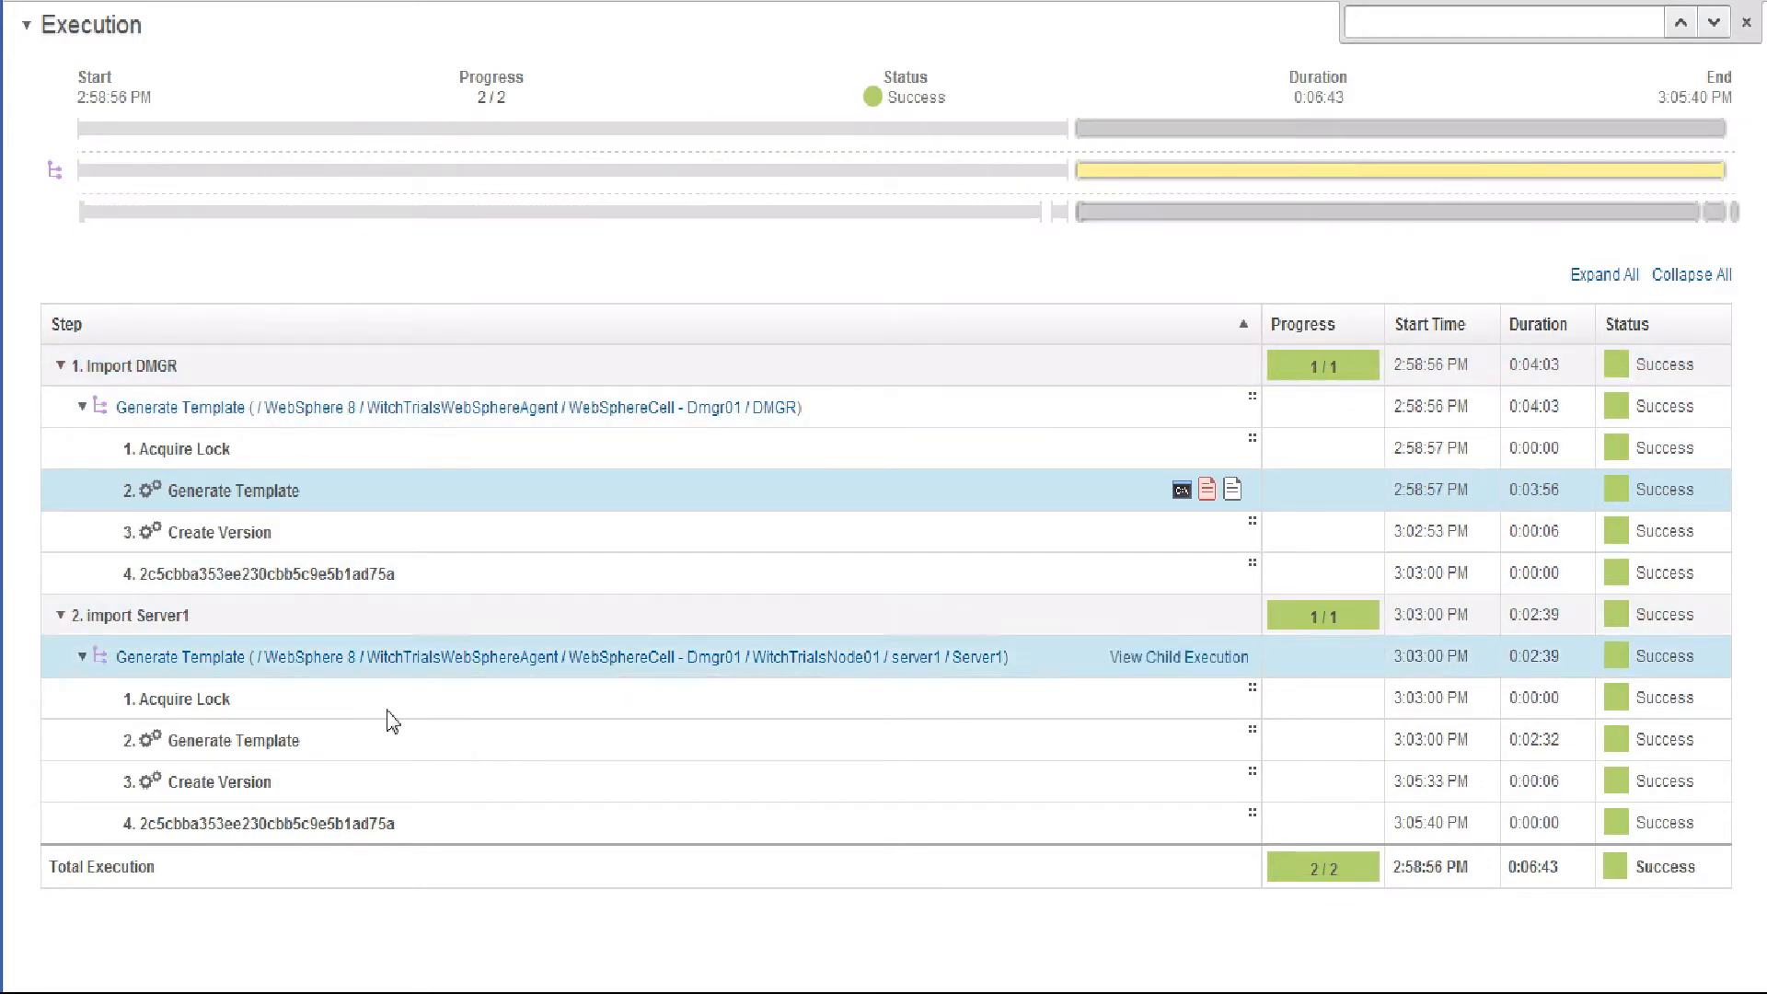
Open version 1.0 of the DMGR component from its list of versions
scroll(619, 752, "up", 2)
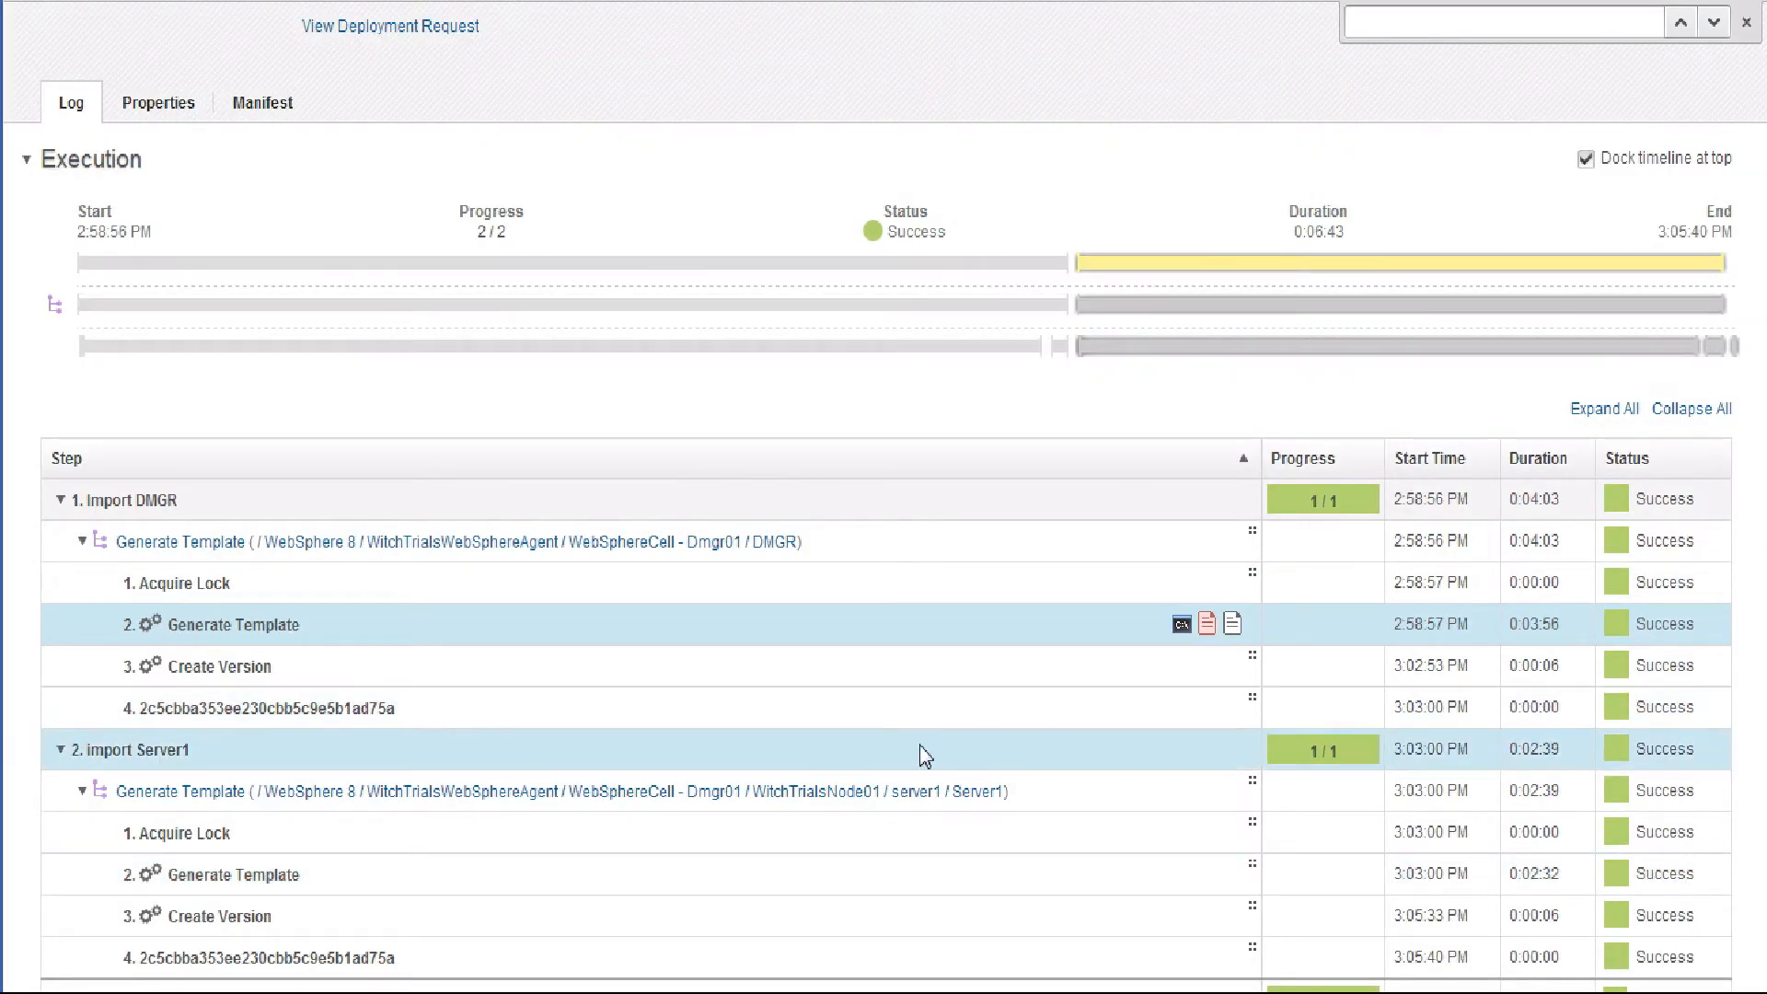
scroll(923, 753, "up", 5)
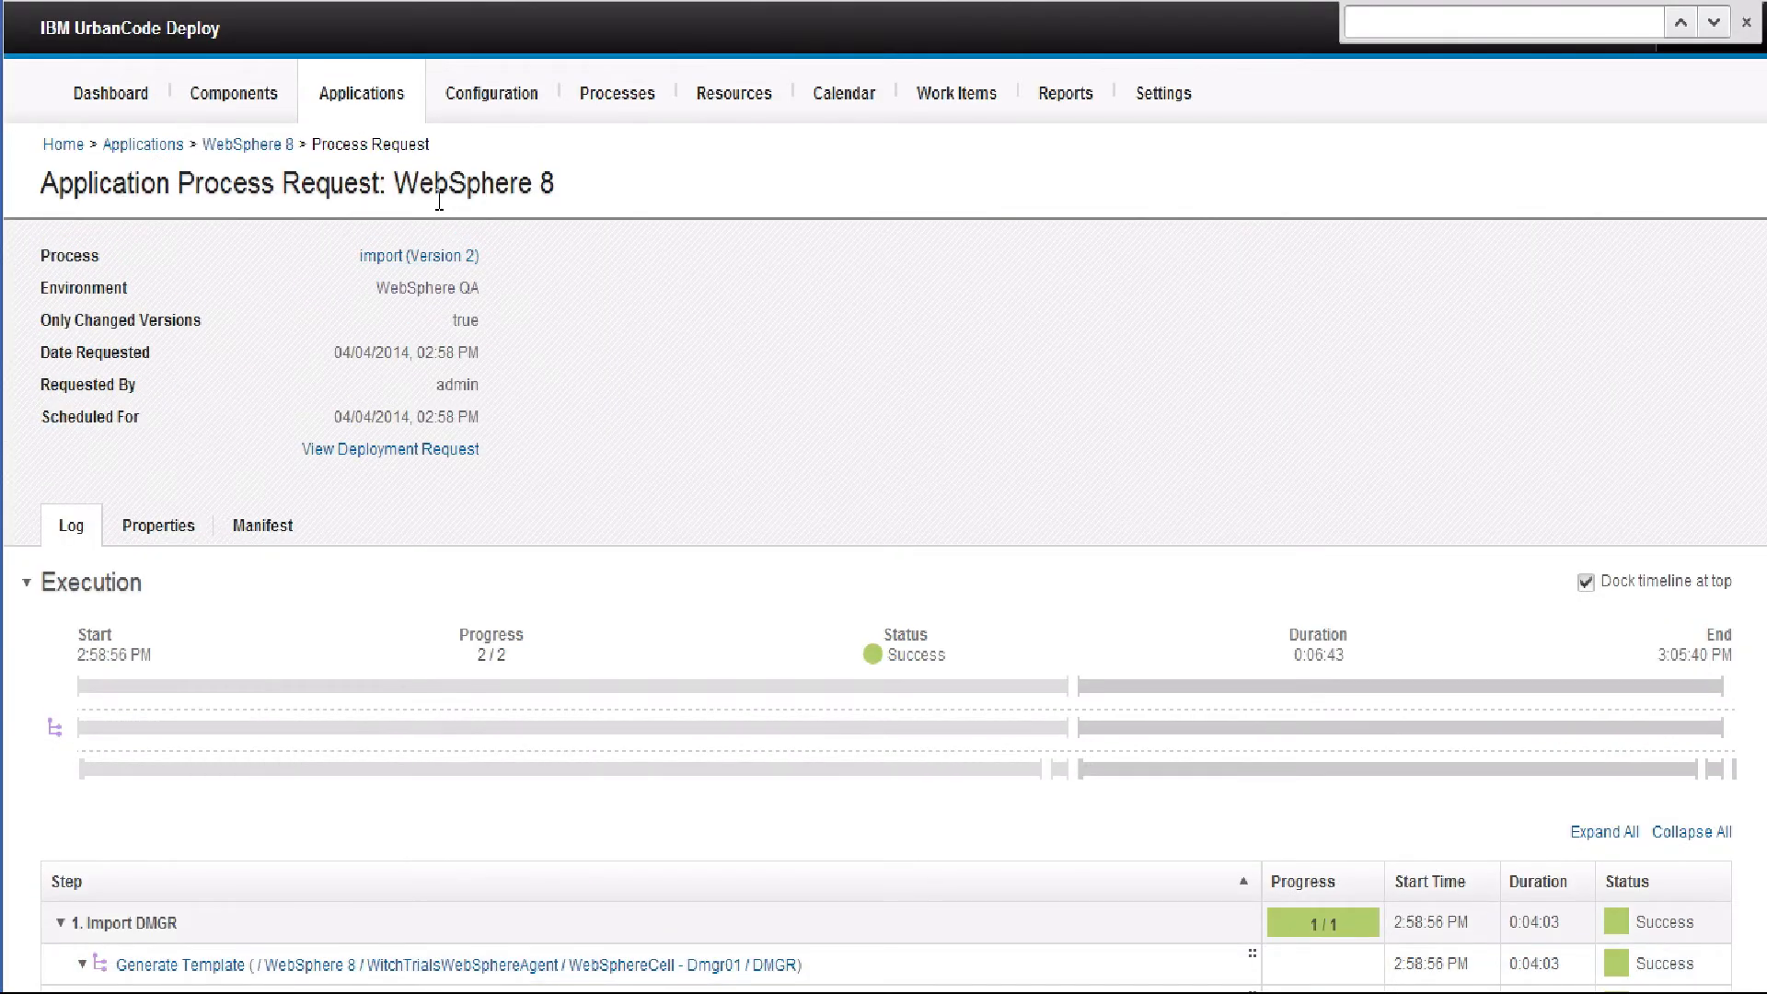
left_click(259, 106)
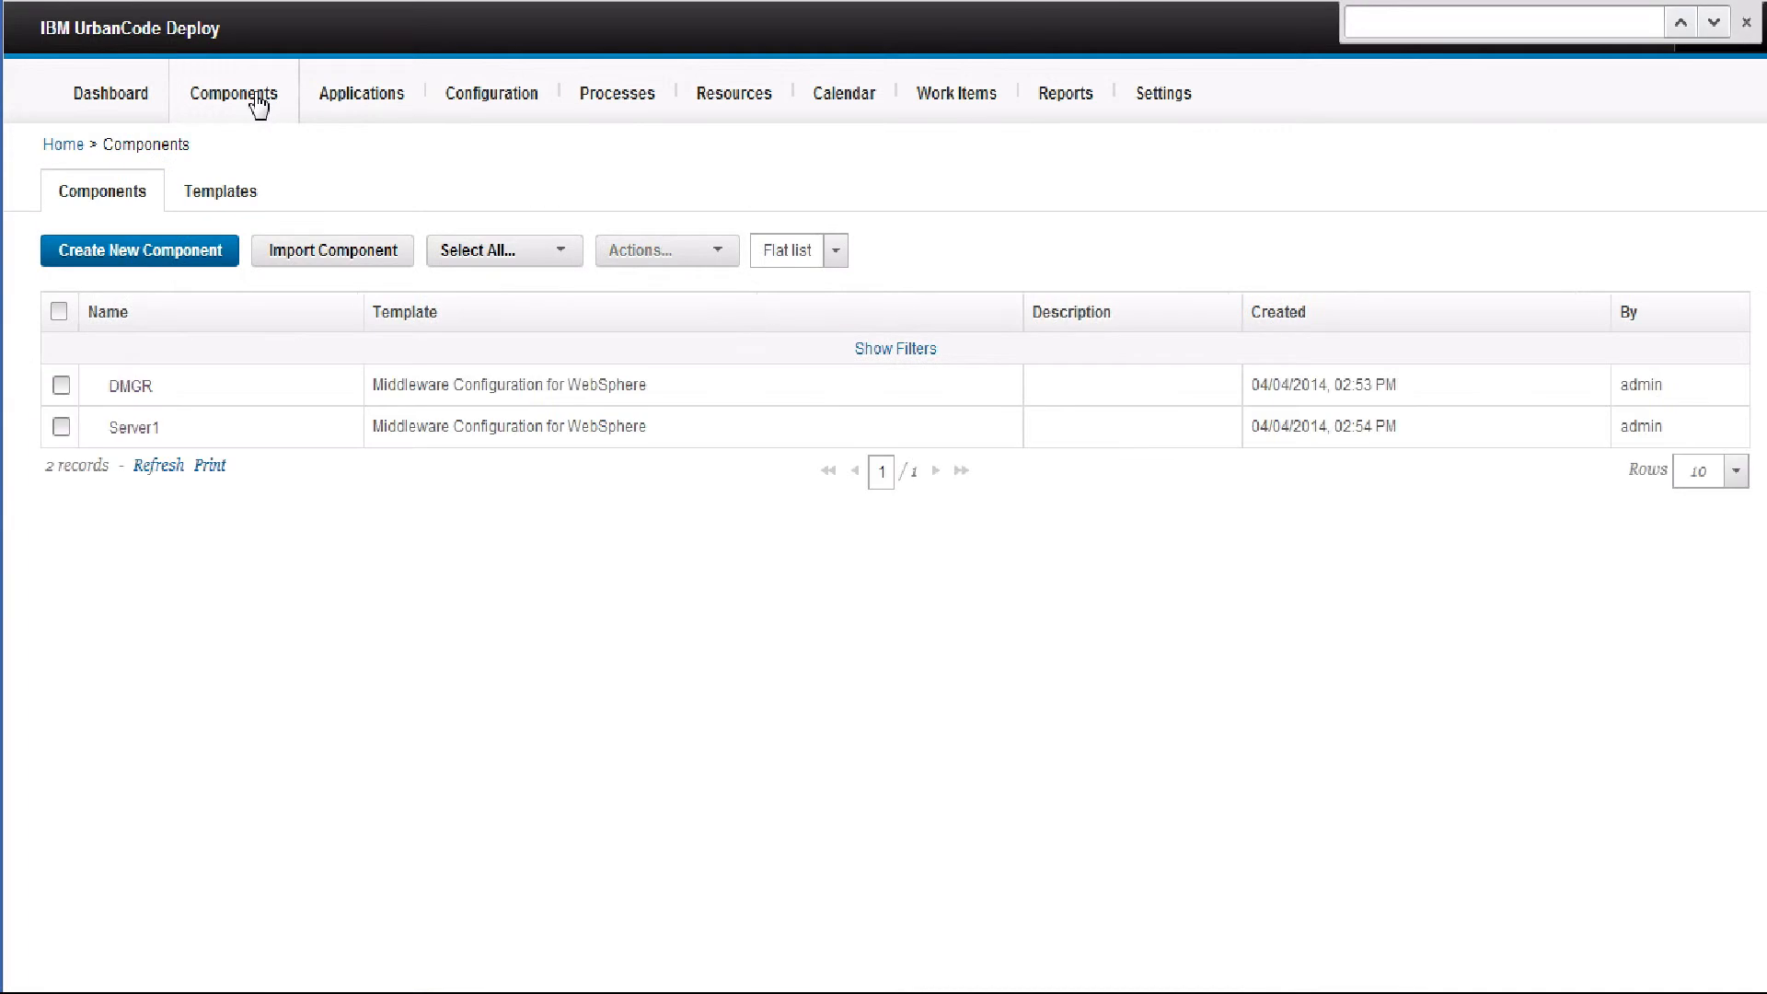
left_click(129, 386)
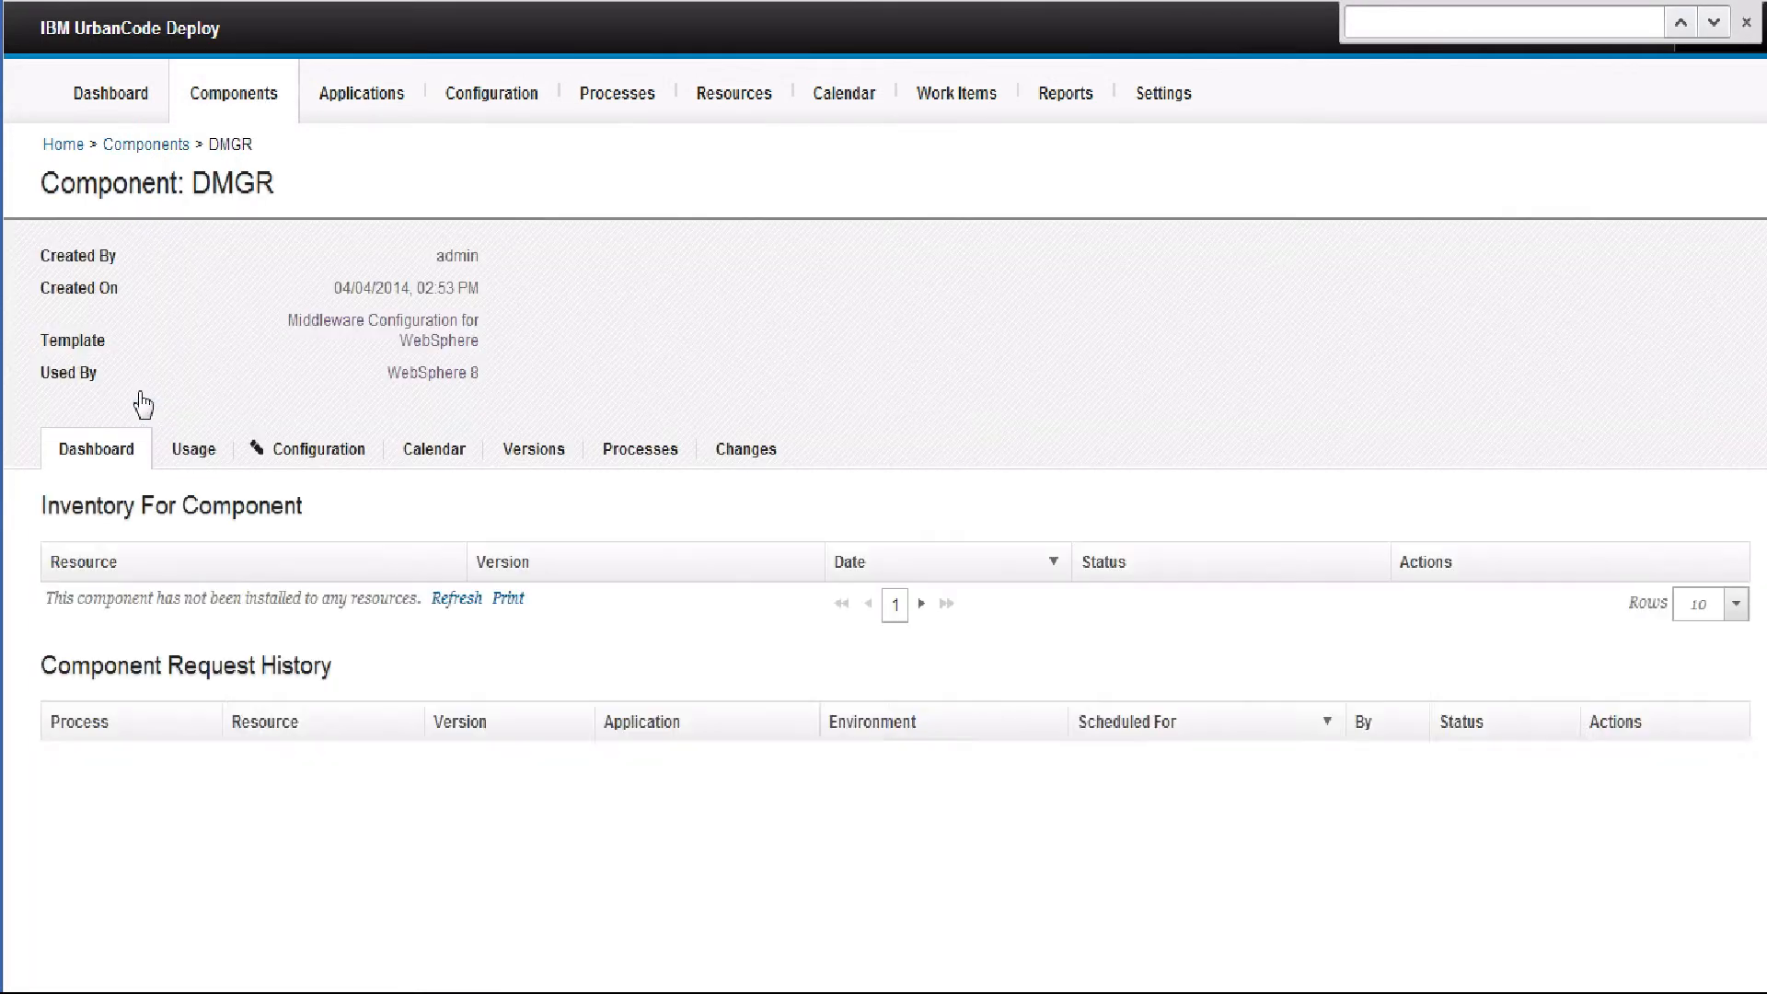
left_click(521, 449)
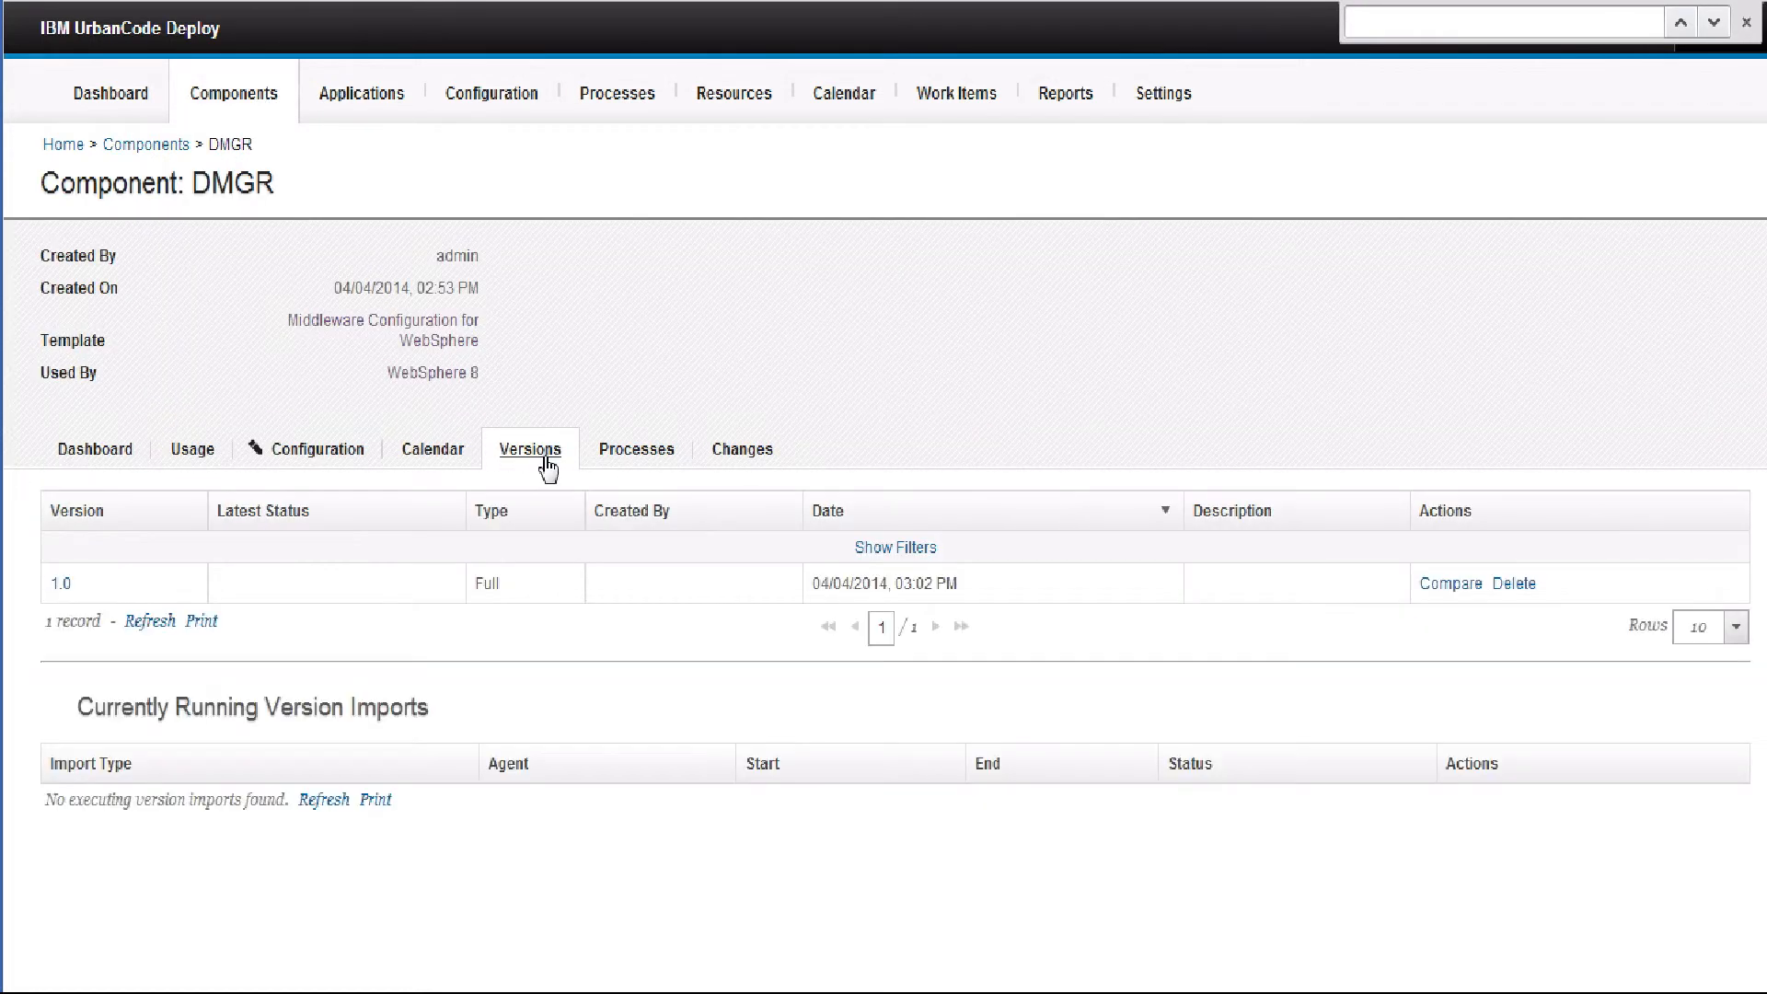
left_click(63, 585)
Expand the WitchTrialsCell01 artifact folder through cells, WAS80_CELL and bla down to the files in blas
left_click(59, 840)
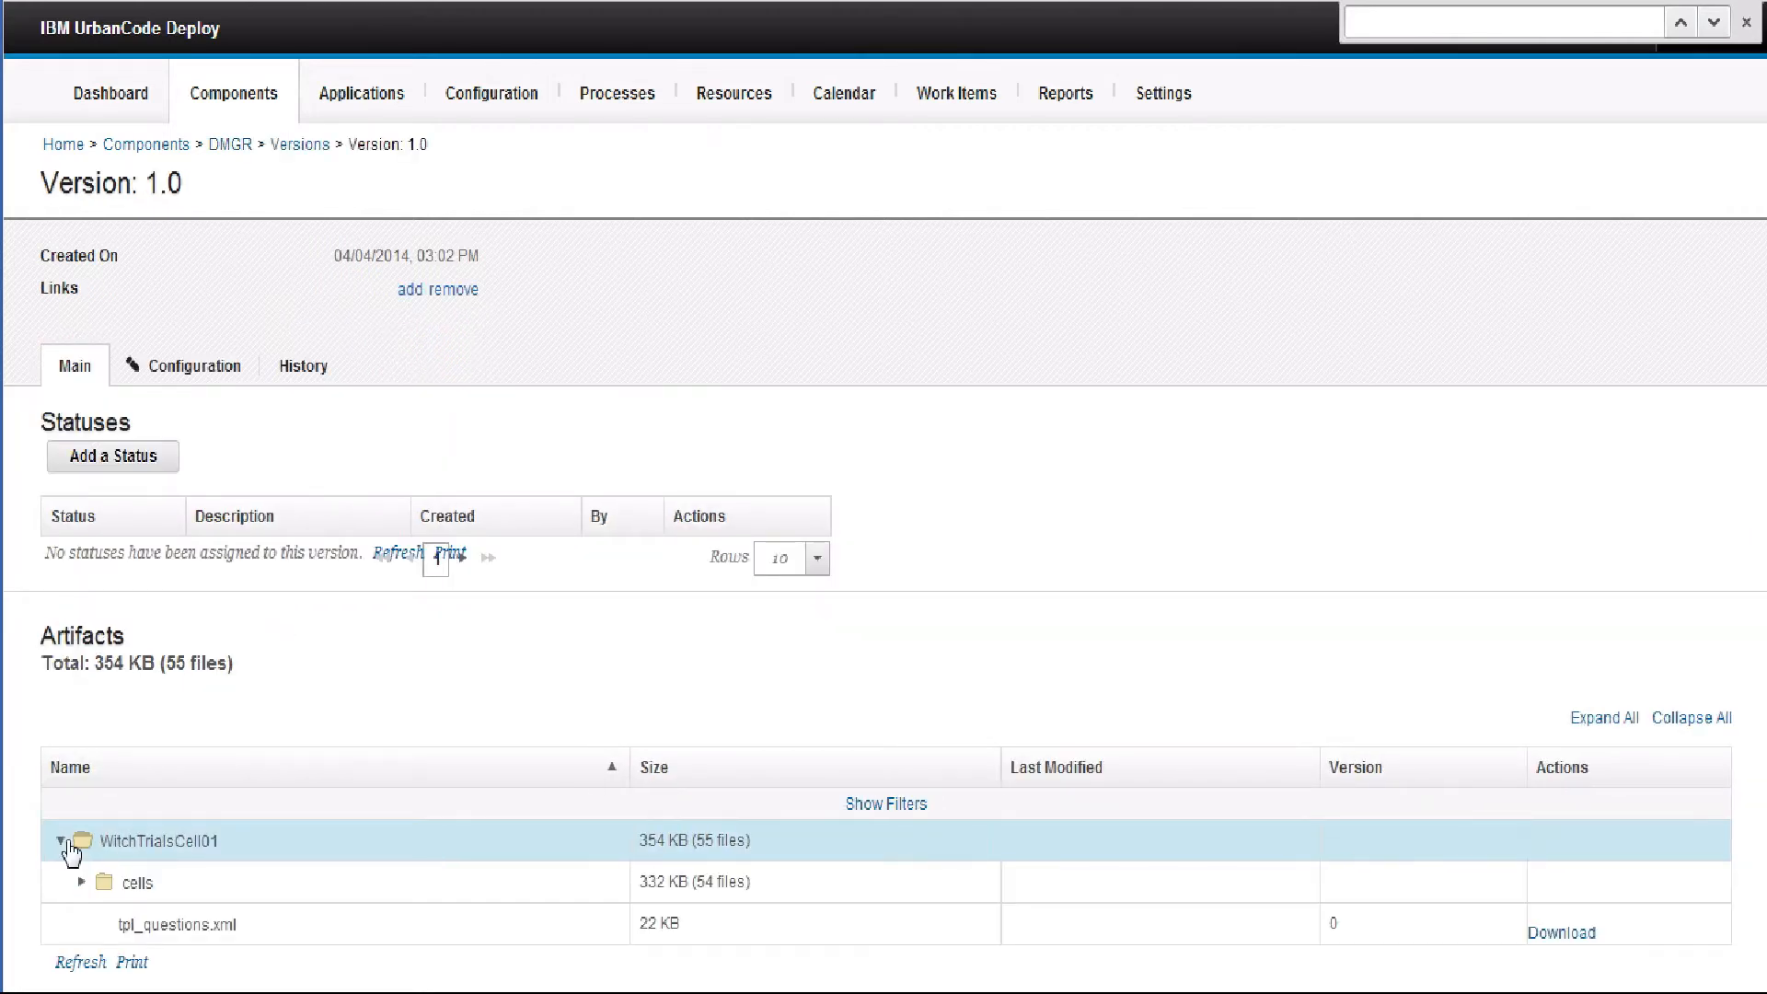
scroll(79, 836, "down", 1)
left_click(82, 841)
scroll(84, 846, "down", 1)
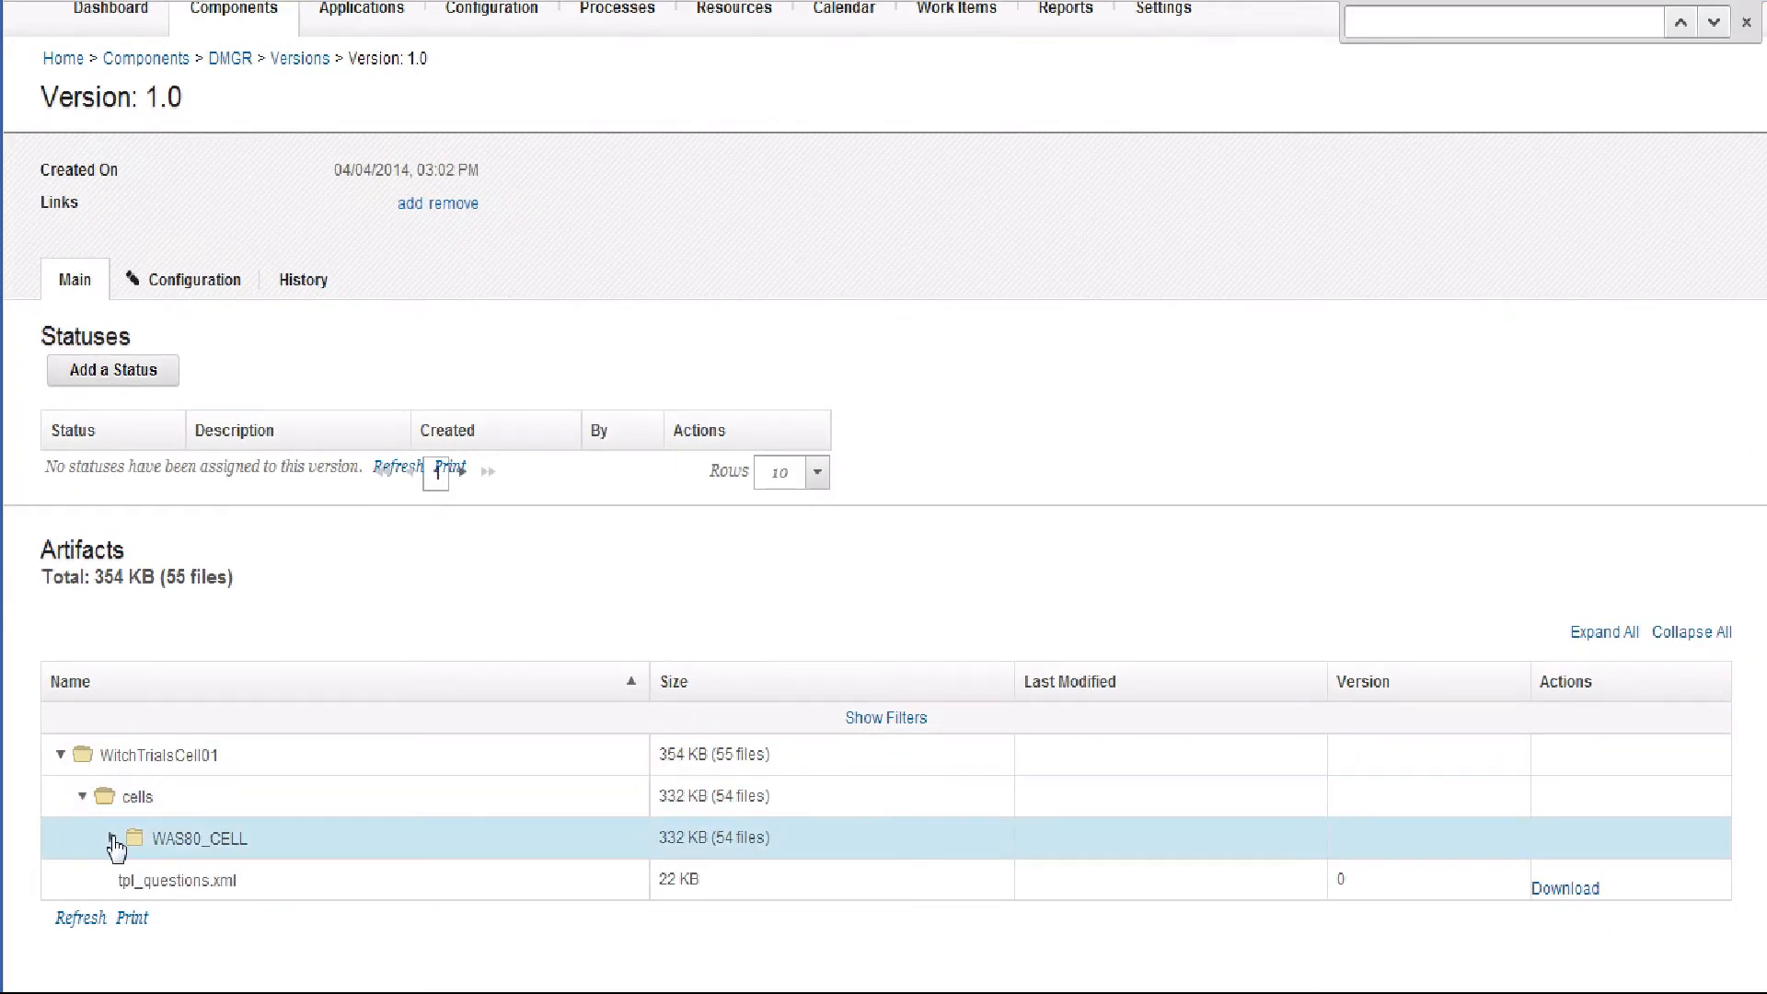
left_click(113, 840)
scroll(109, 853, "down", 6)
left_click(144, 742)
scroll(136, 762, "down", 6)
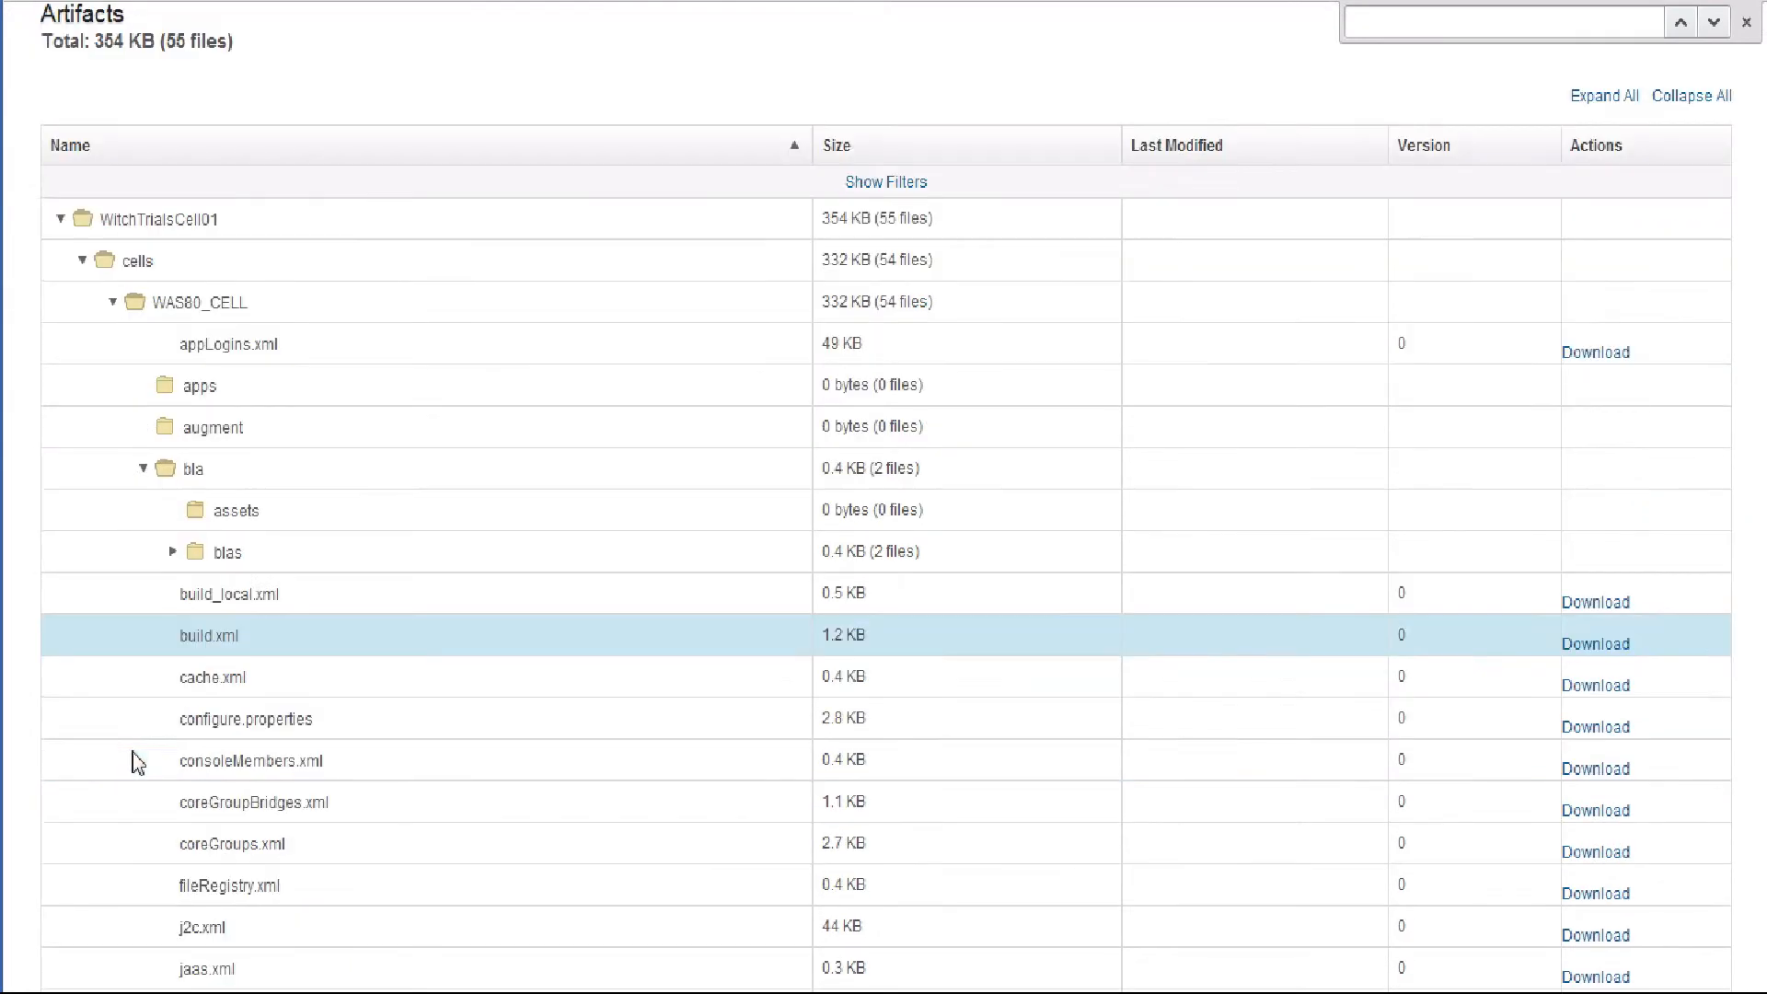
left_click(173, 551)
scroll(178, 589, "down", 6)
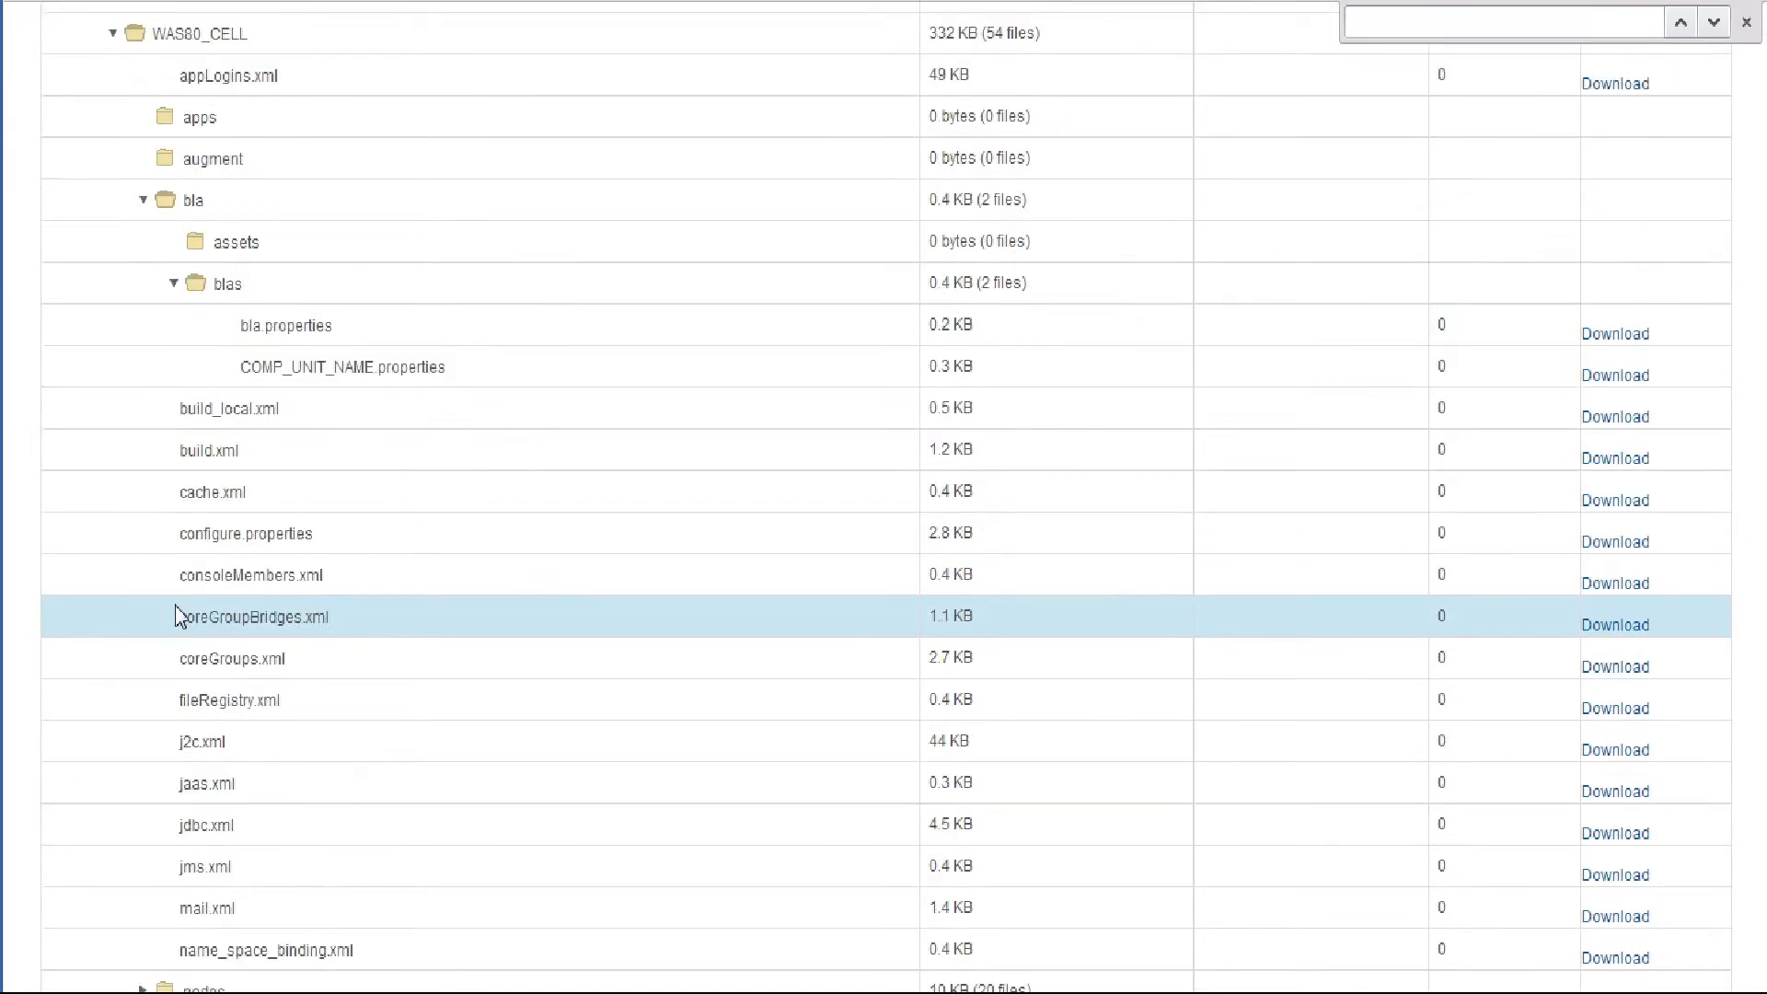
Examine the remaining configuration files in WAS80_CELL, including its nodes folder
scroll(178, 616, "down", 9)
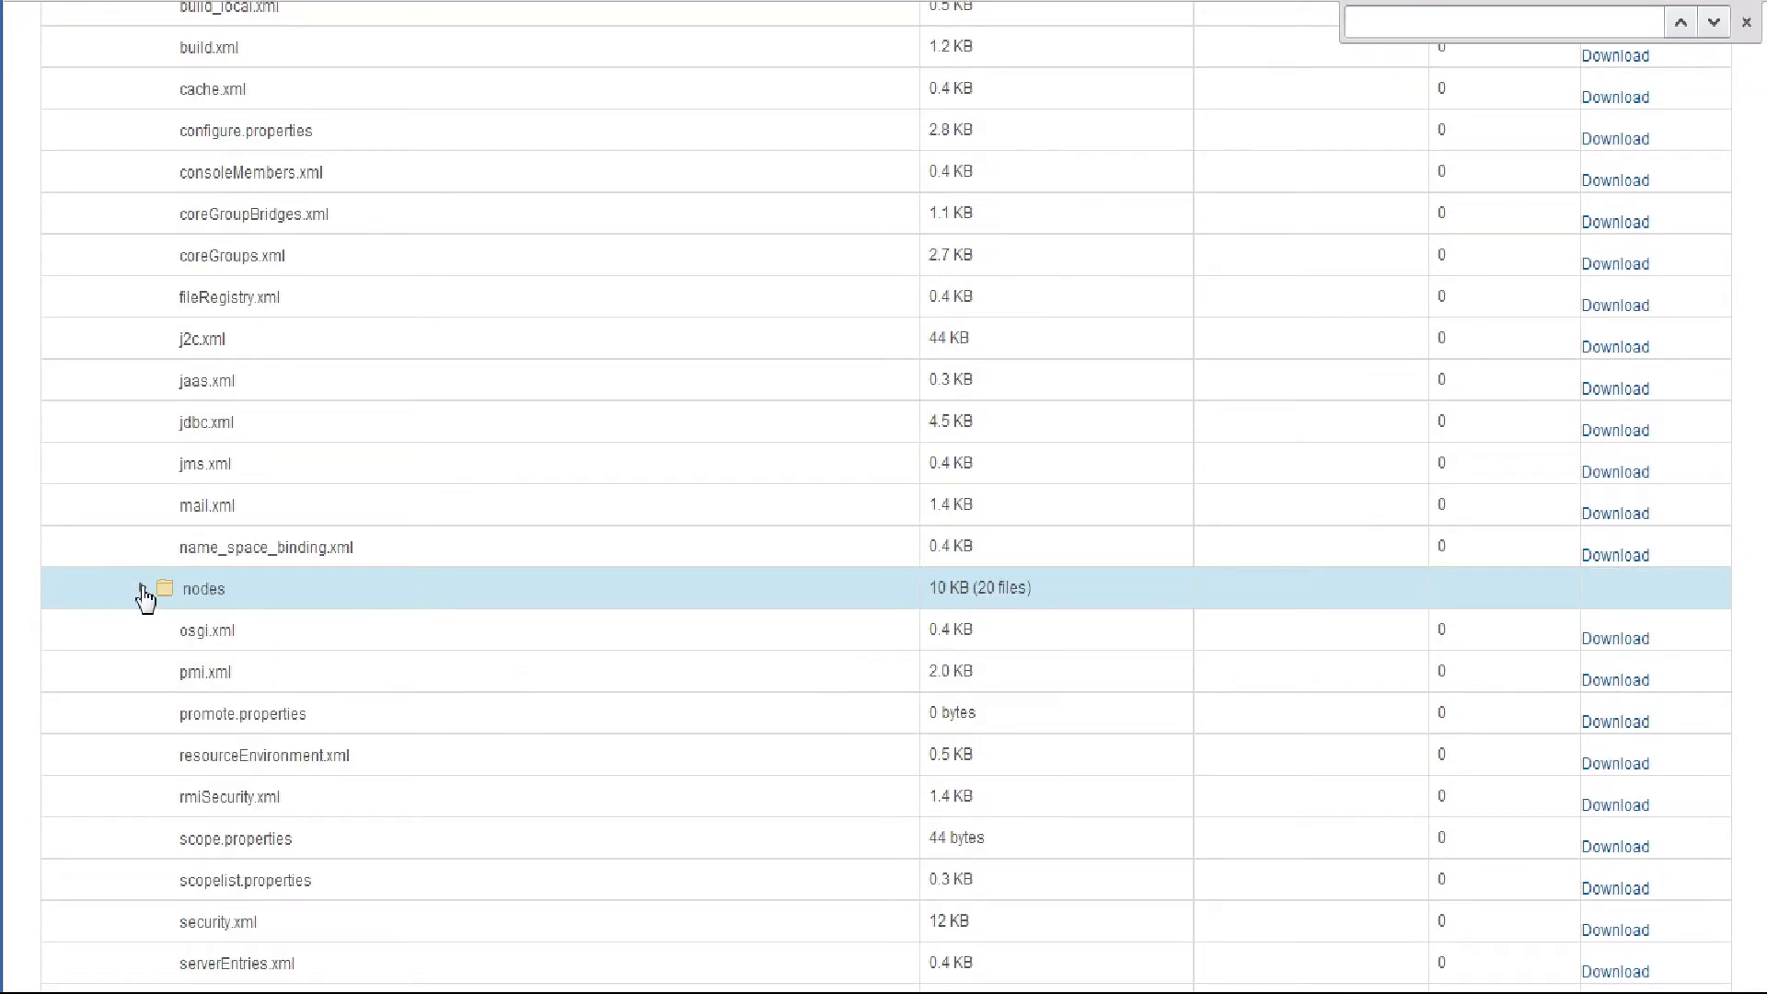
left_click(143, 589)
scroll(552, 720, "up", 18)
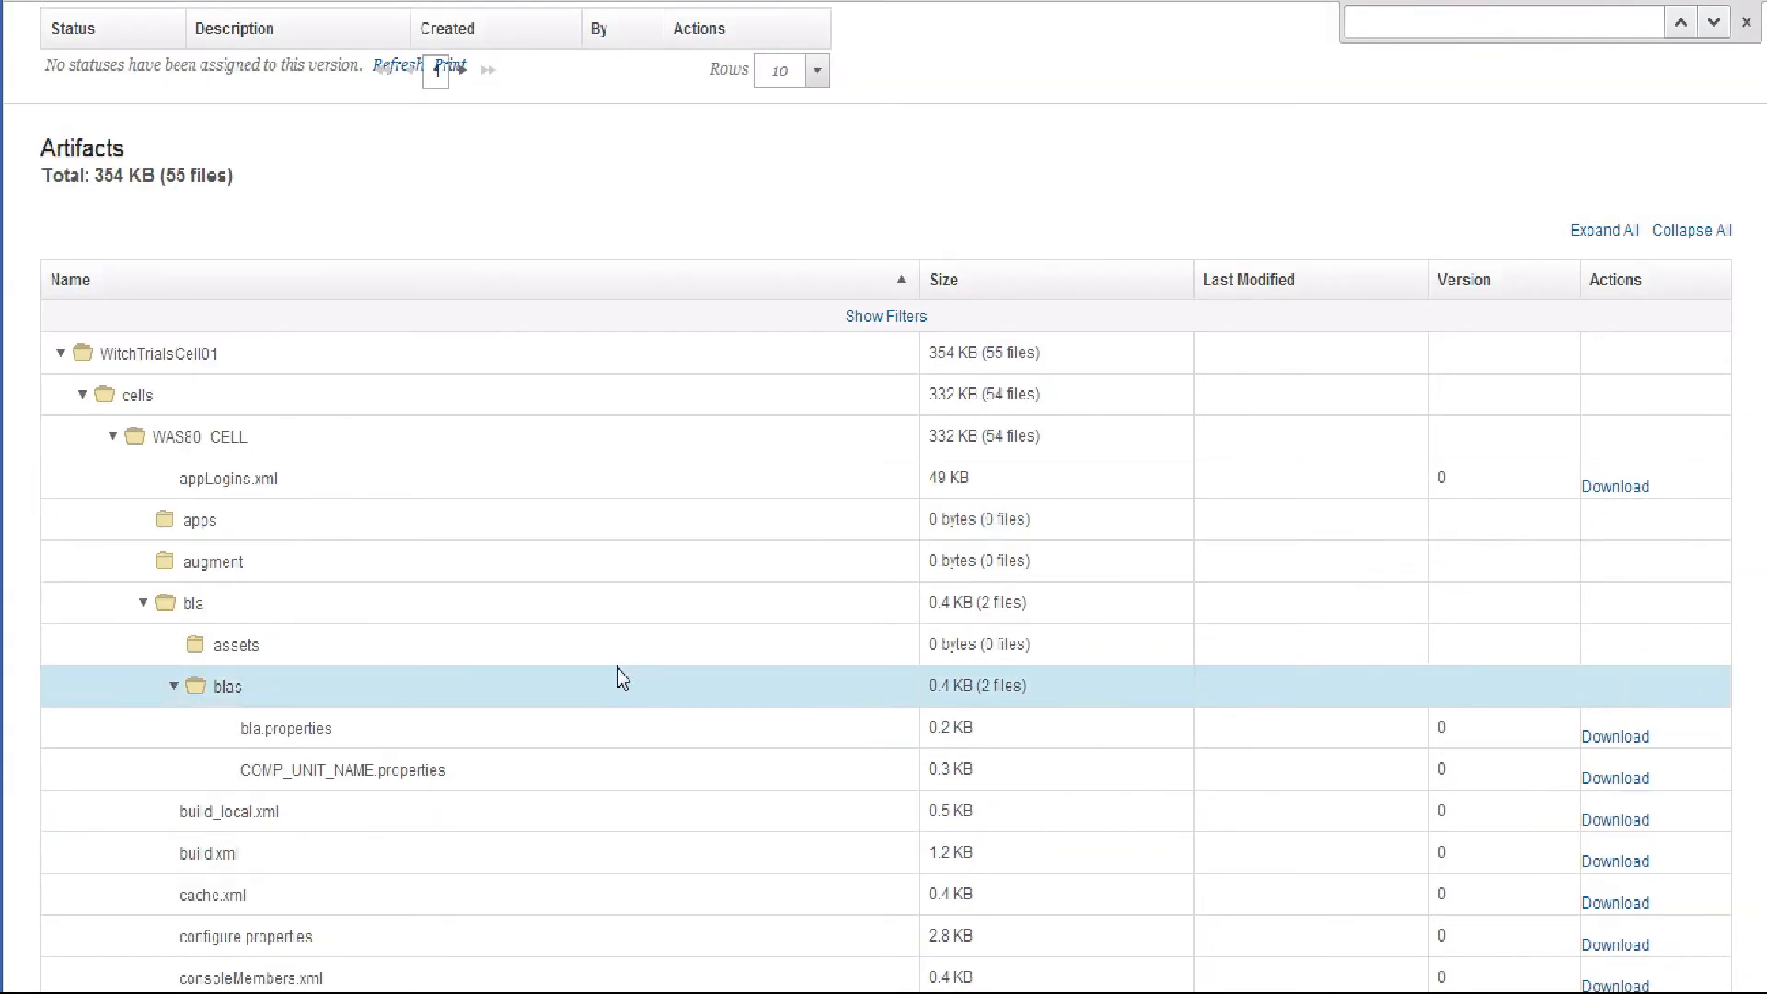
scroll(764, 469, "up", 6)
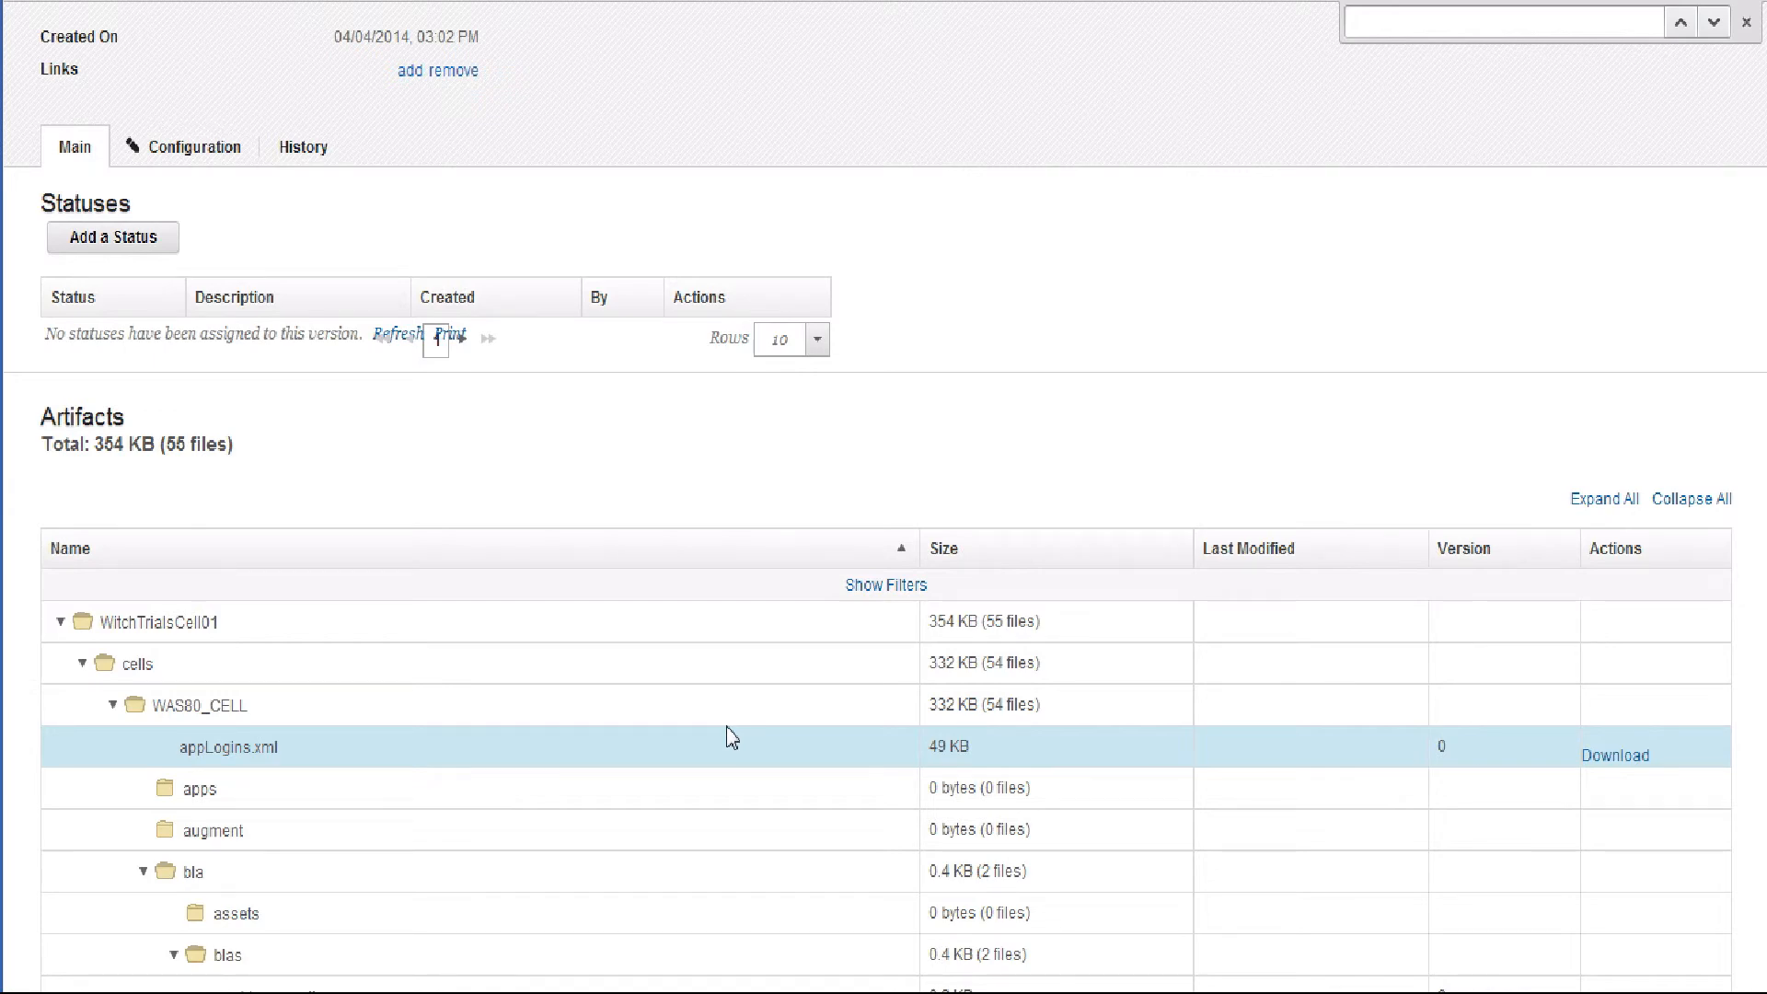
scroll(732, 738, "up", 5)
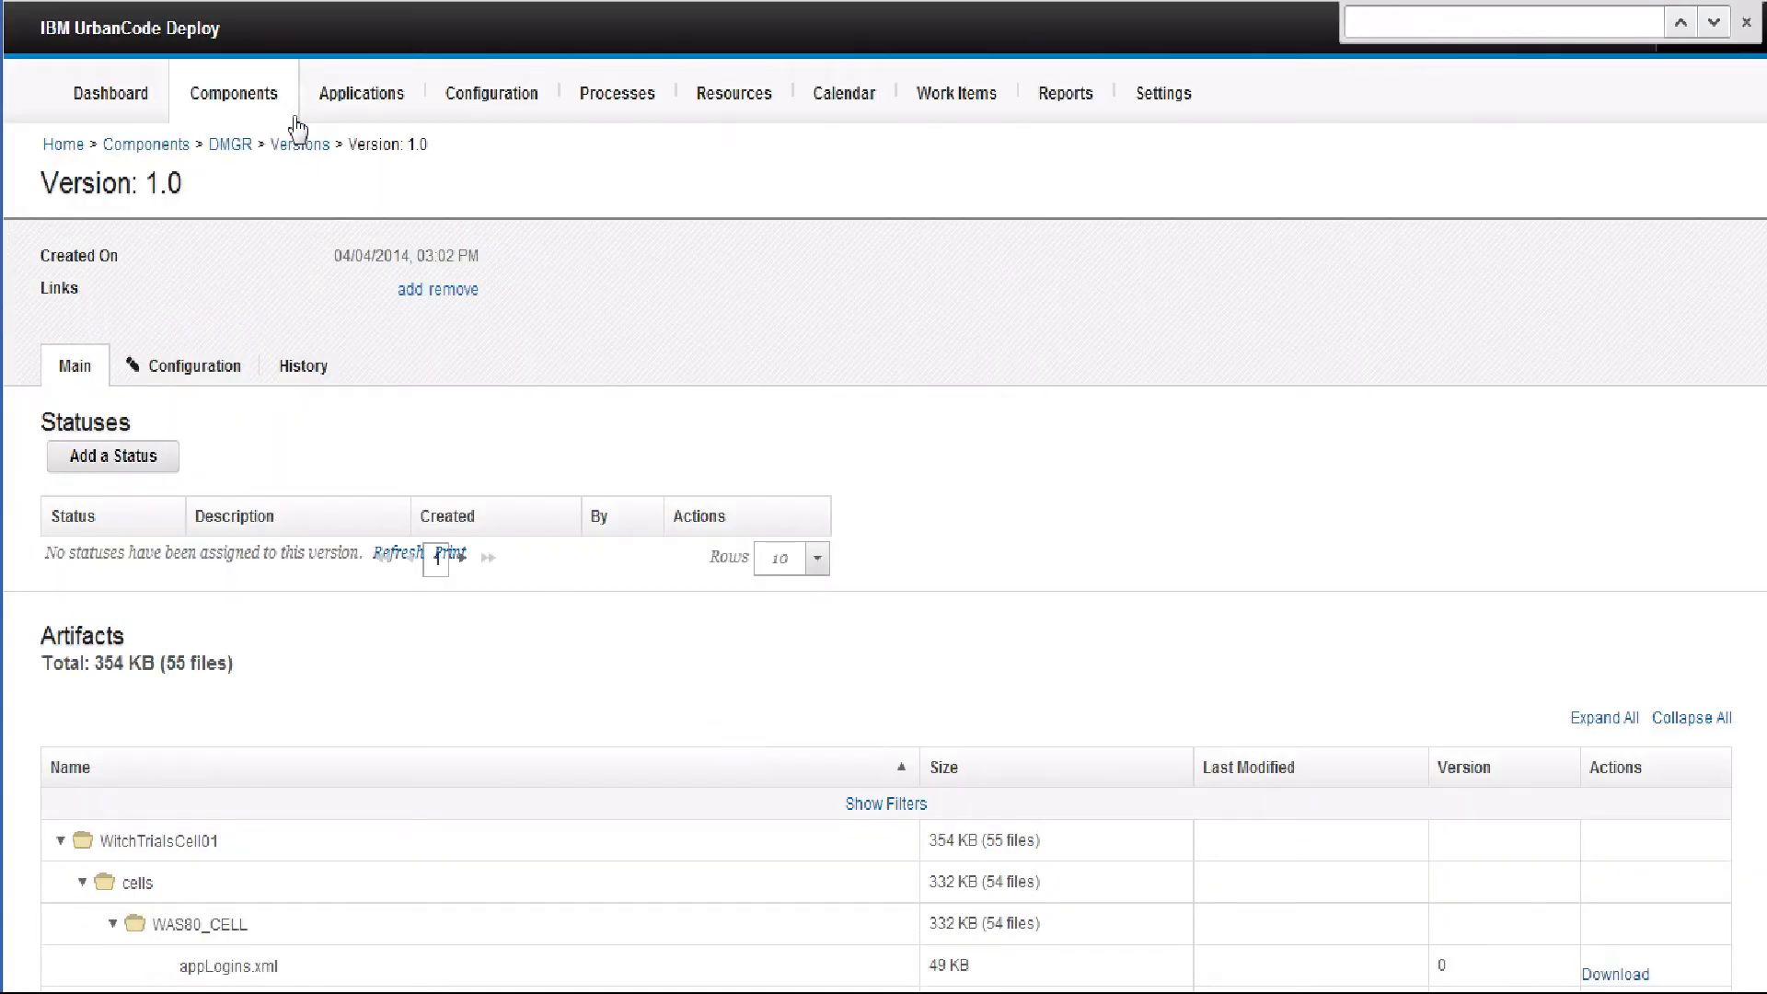
Open version 1.0 of the Server1 component to view its artifacts
left_click(237, 109)
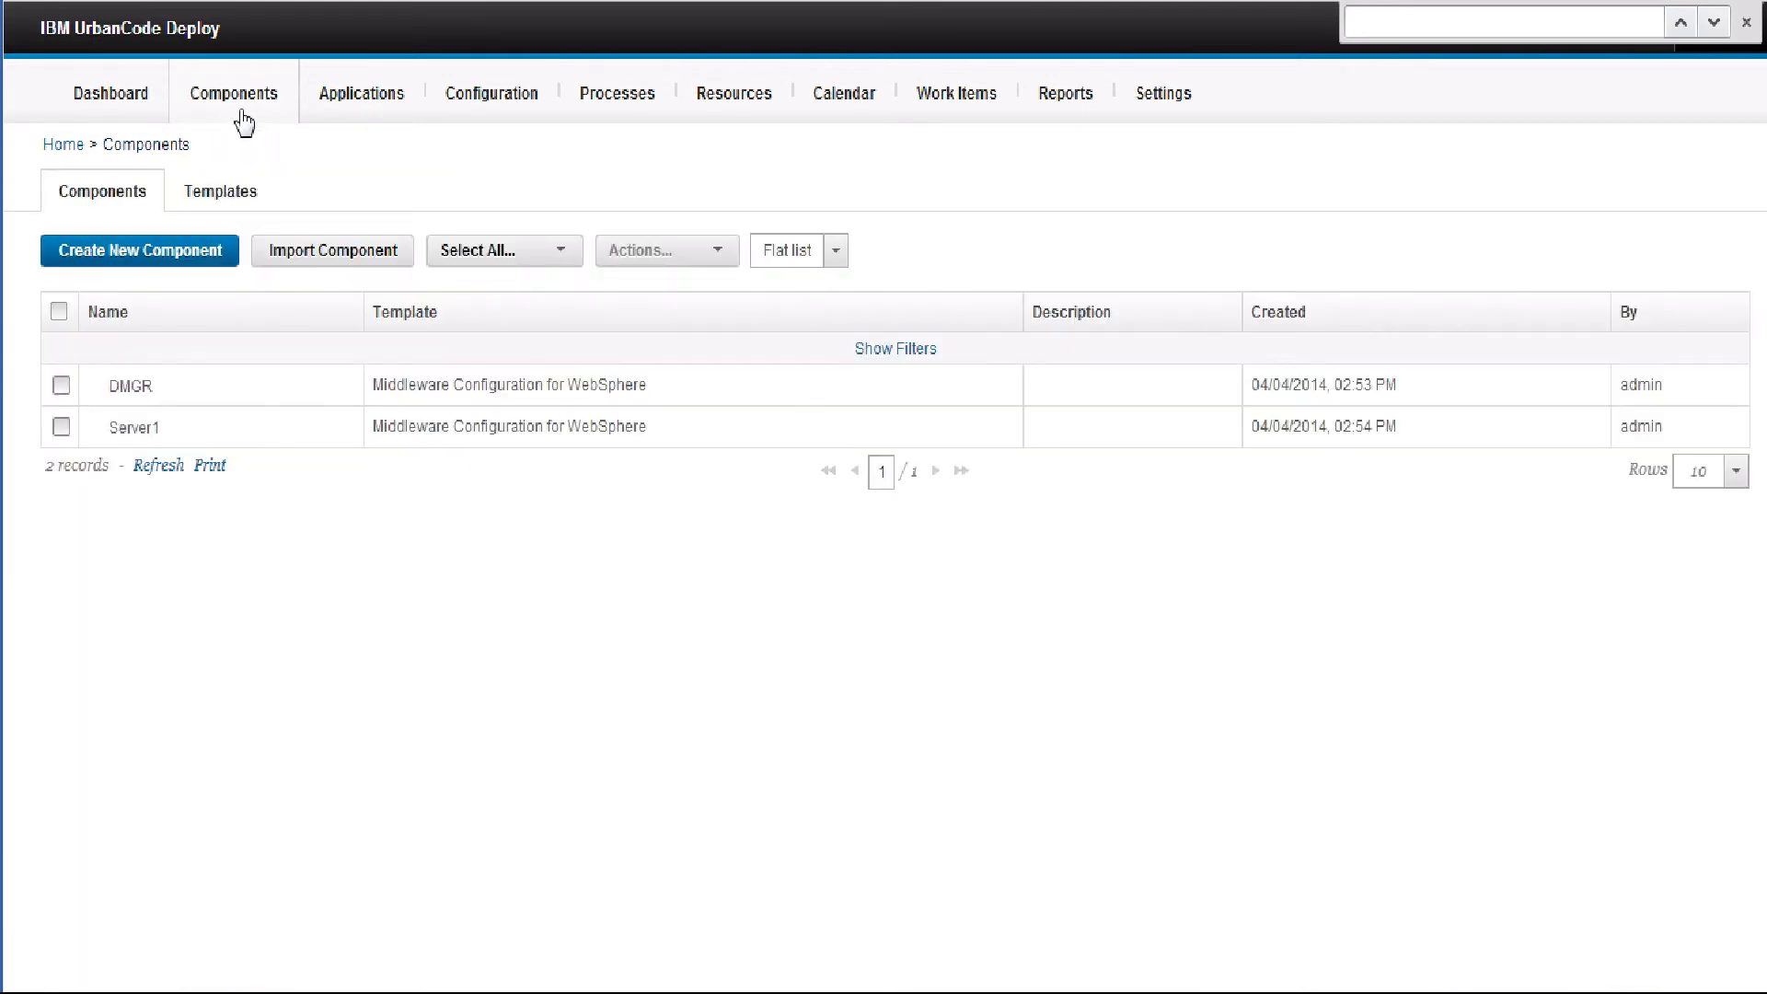
left_click(131, 419)
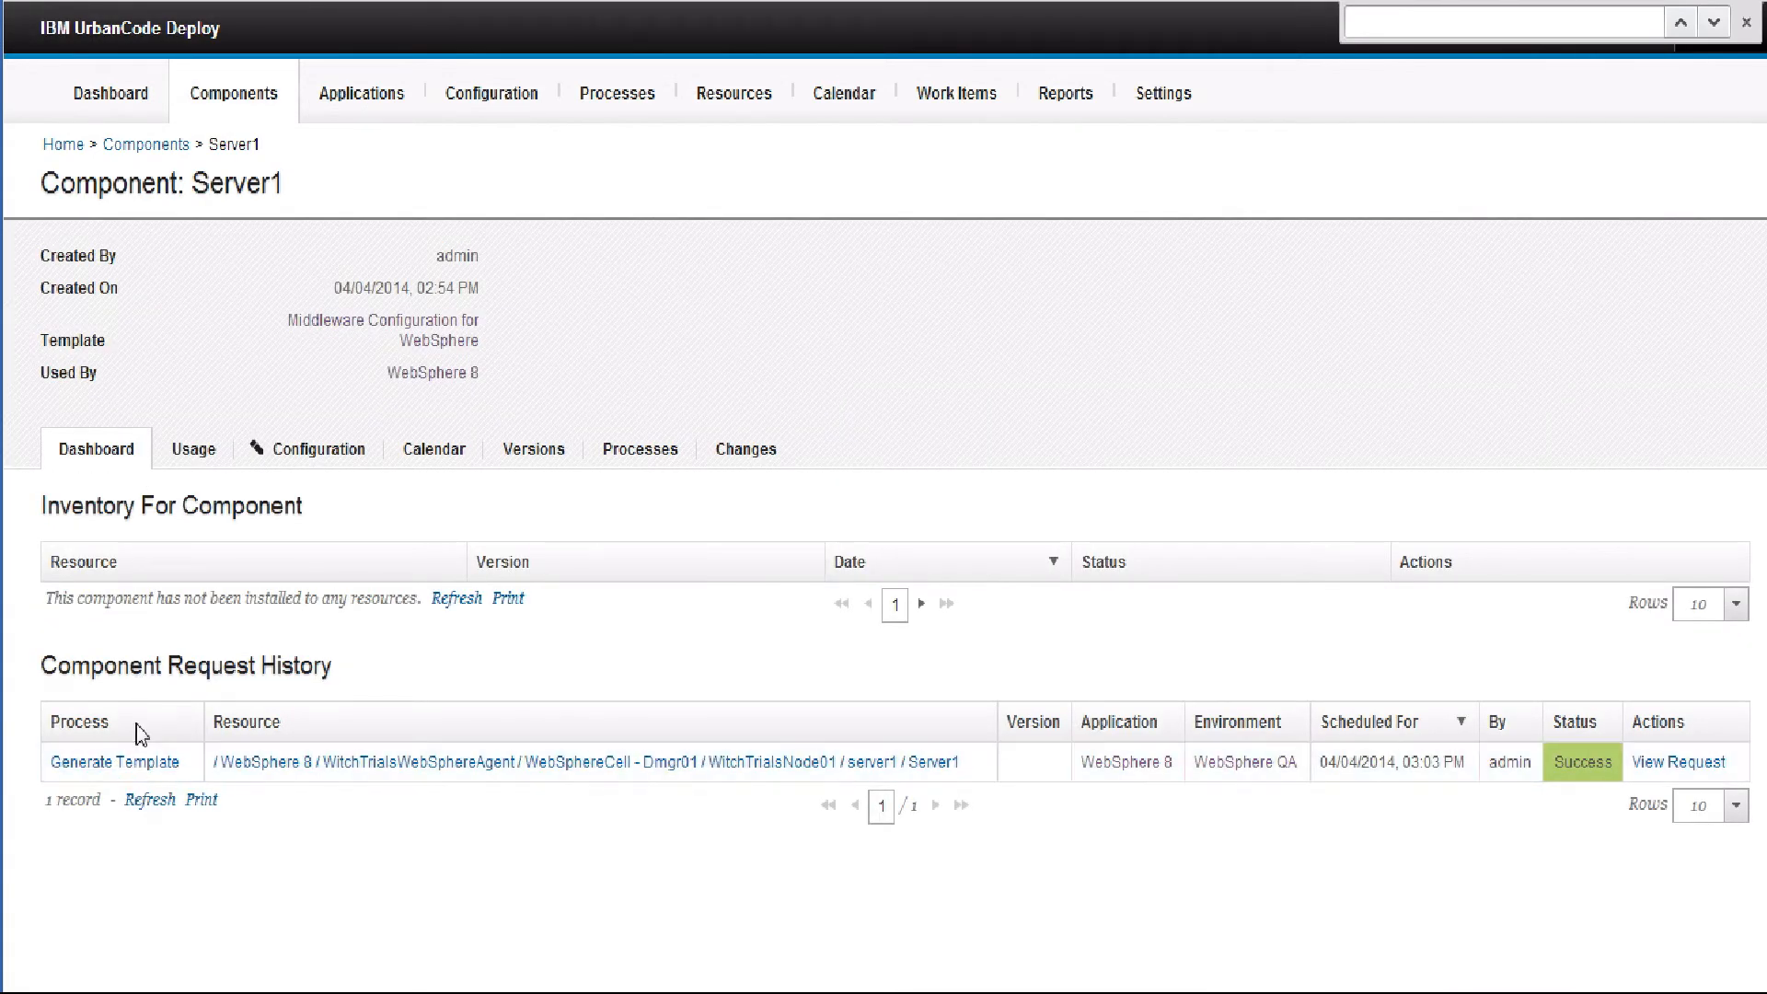
left_click(548, 456)
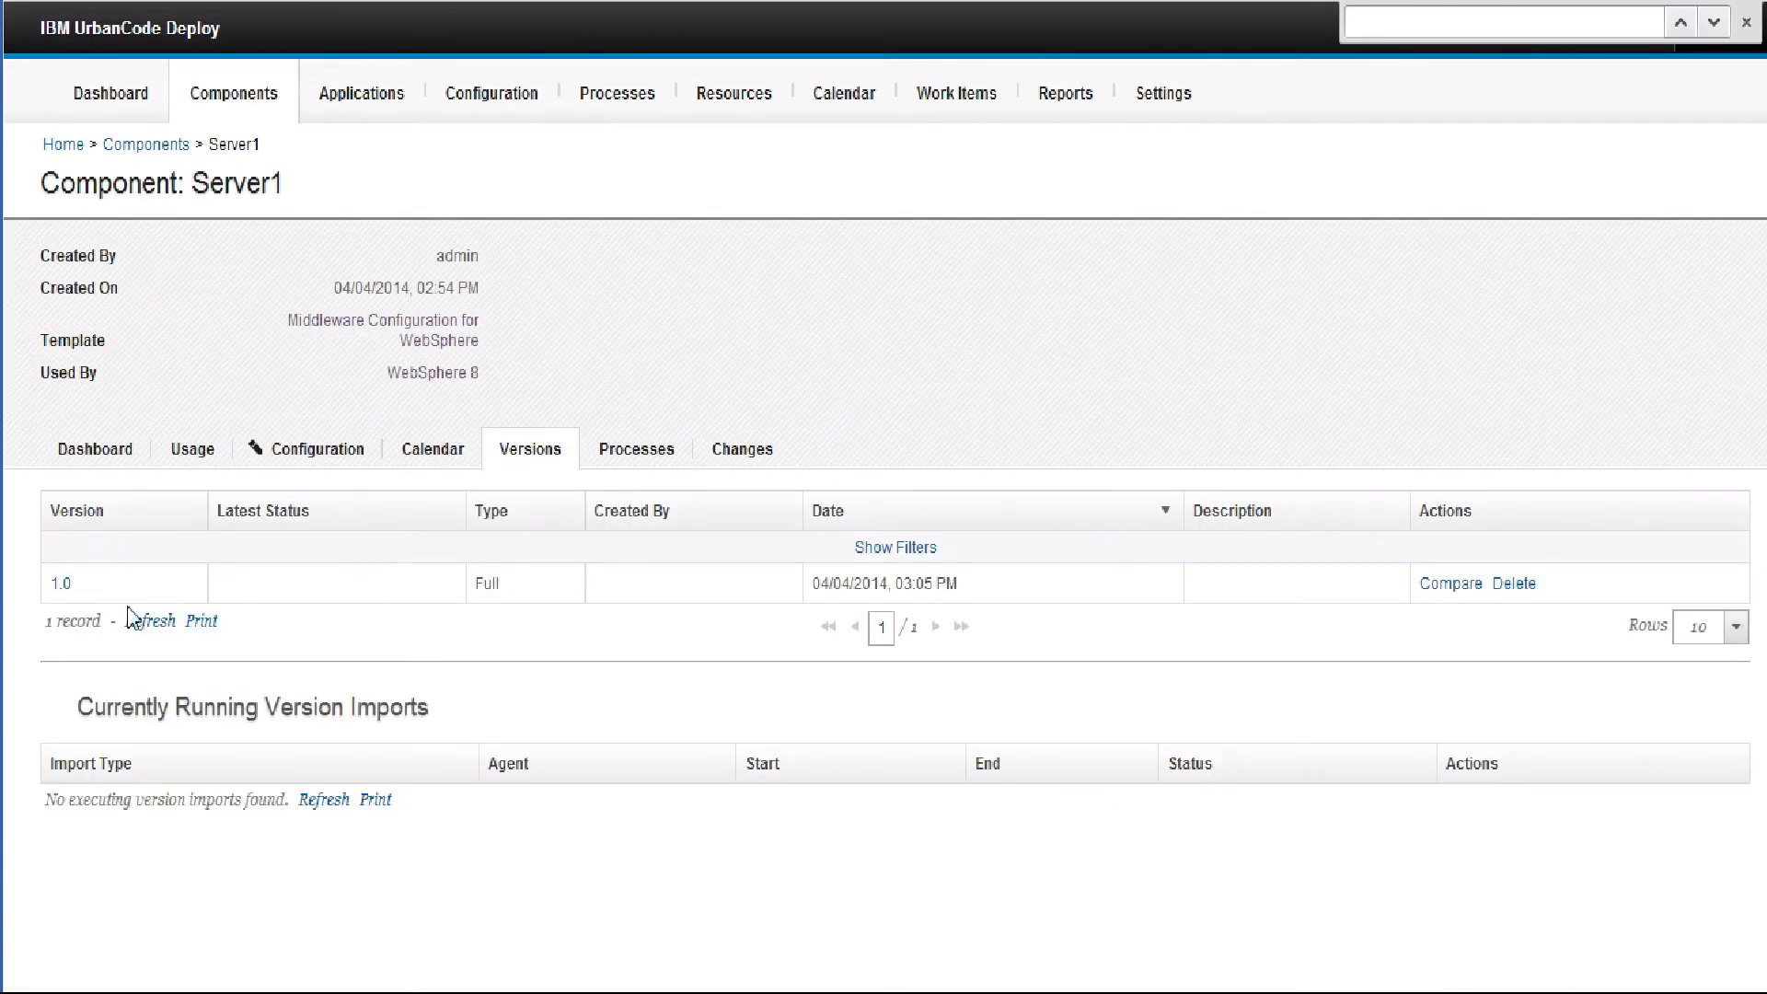
left_click(63, 587)
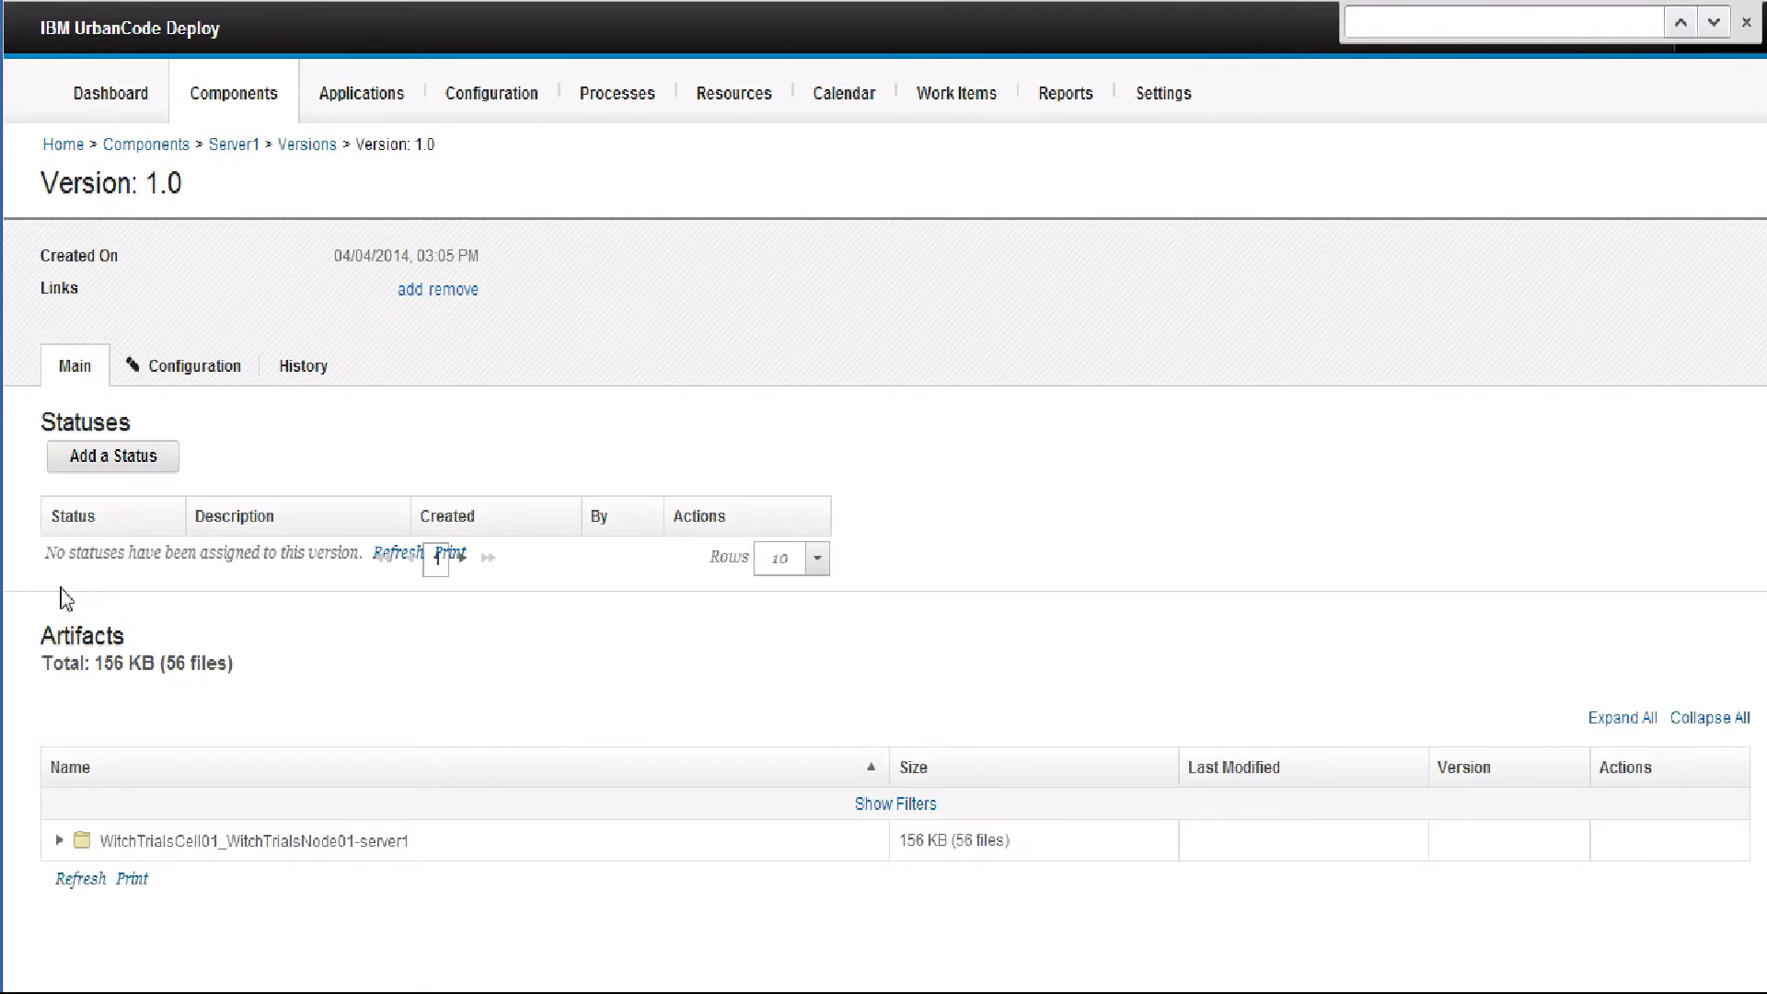
Fill in a WebSphere 8 import run on WebSphere QA with ucdCompVer 2.0 for both DMGR and Server1, and cancel it
left_click(388, 107)
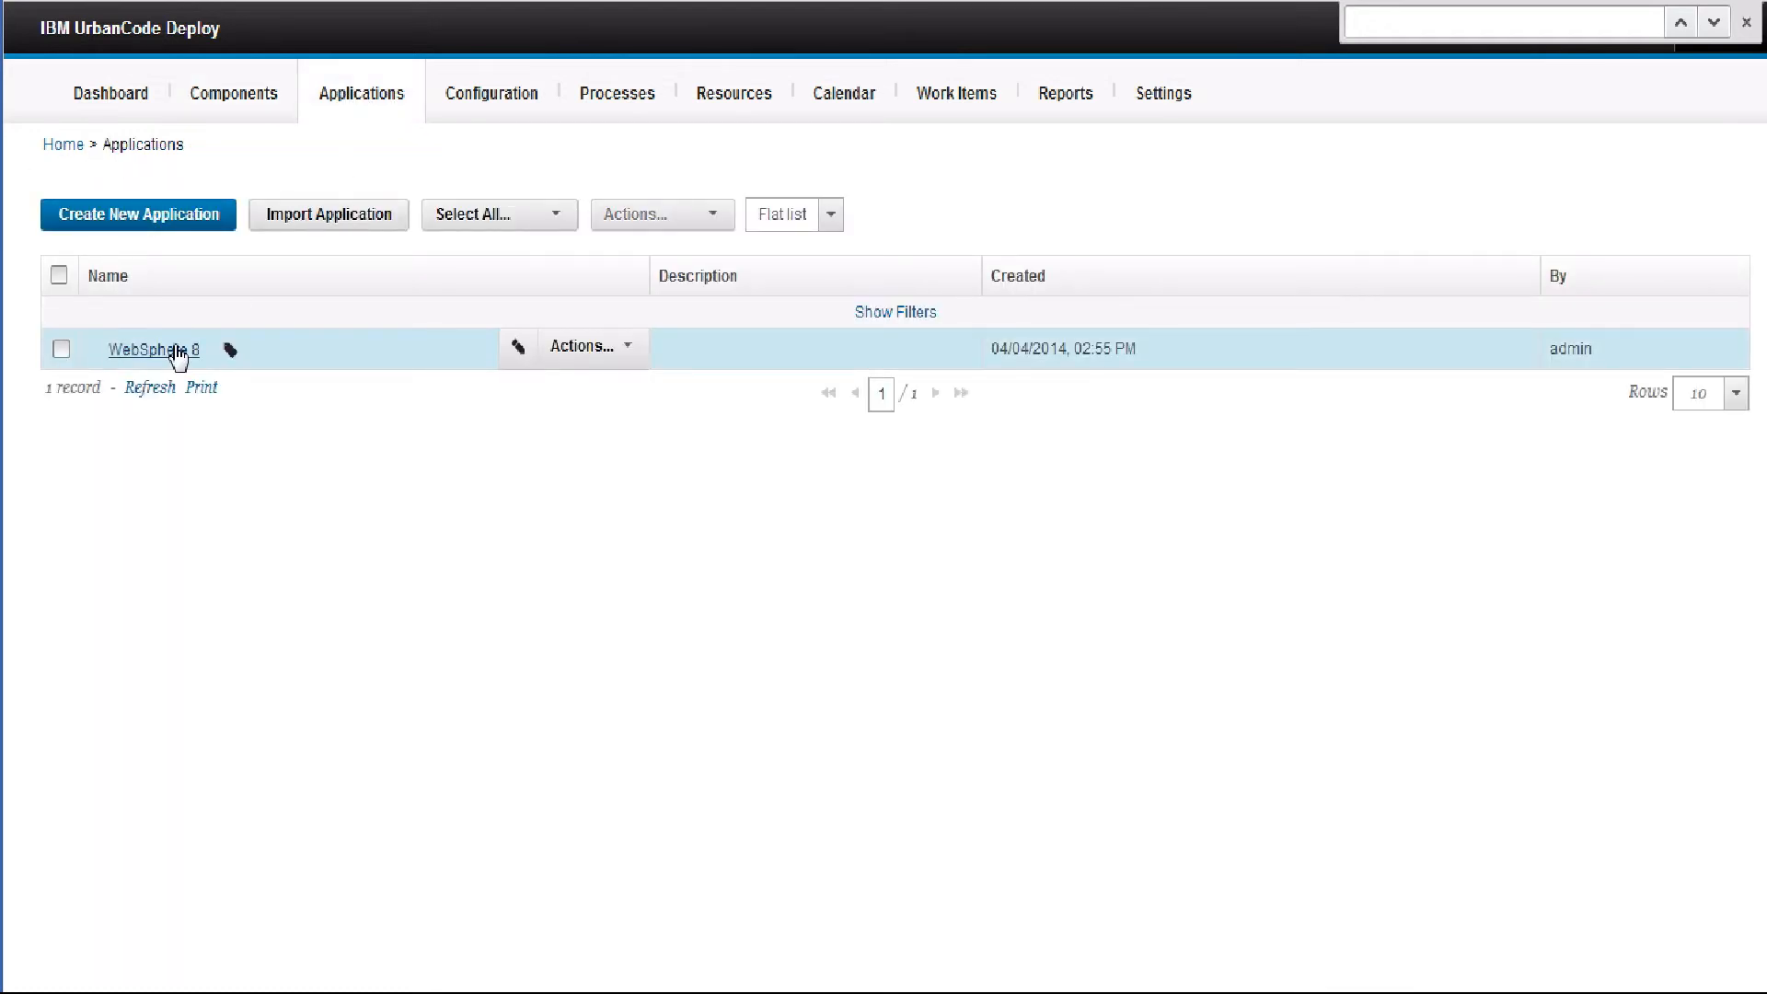
left_click(175, 354)
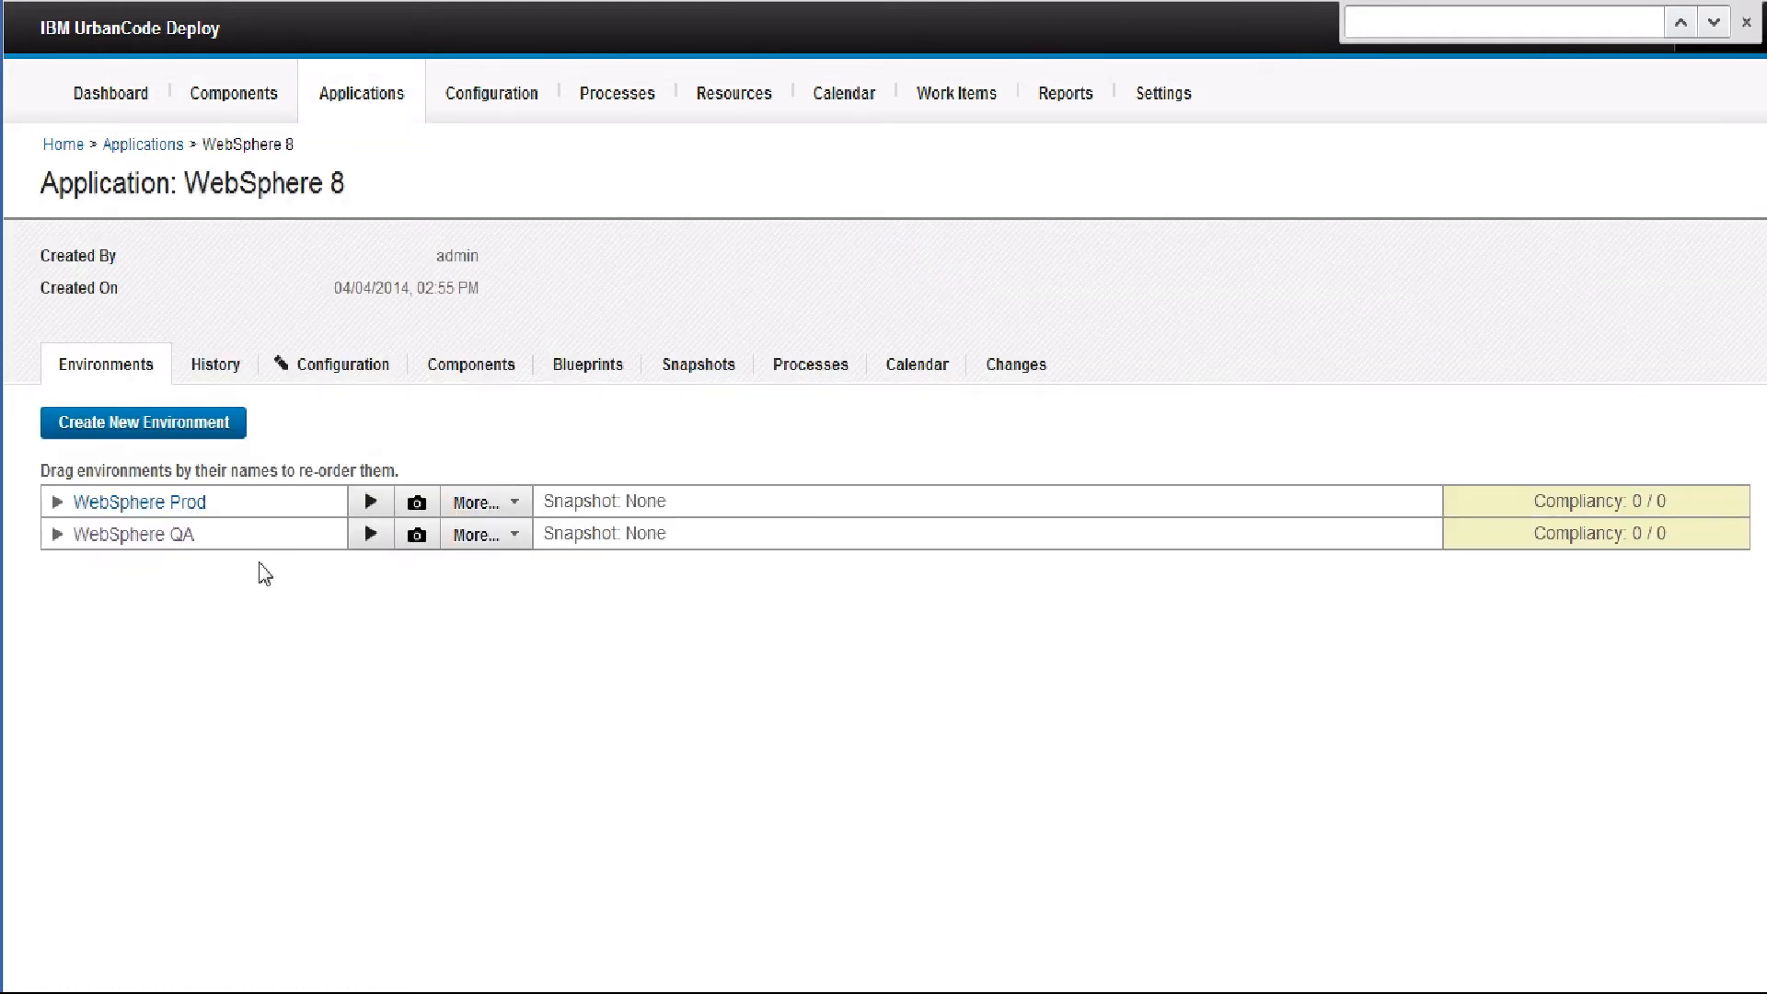
left_click(370, 534)
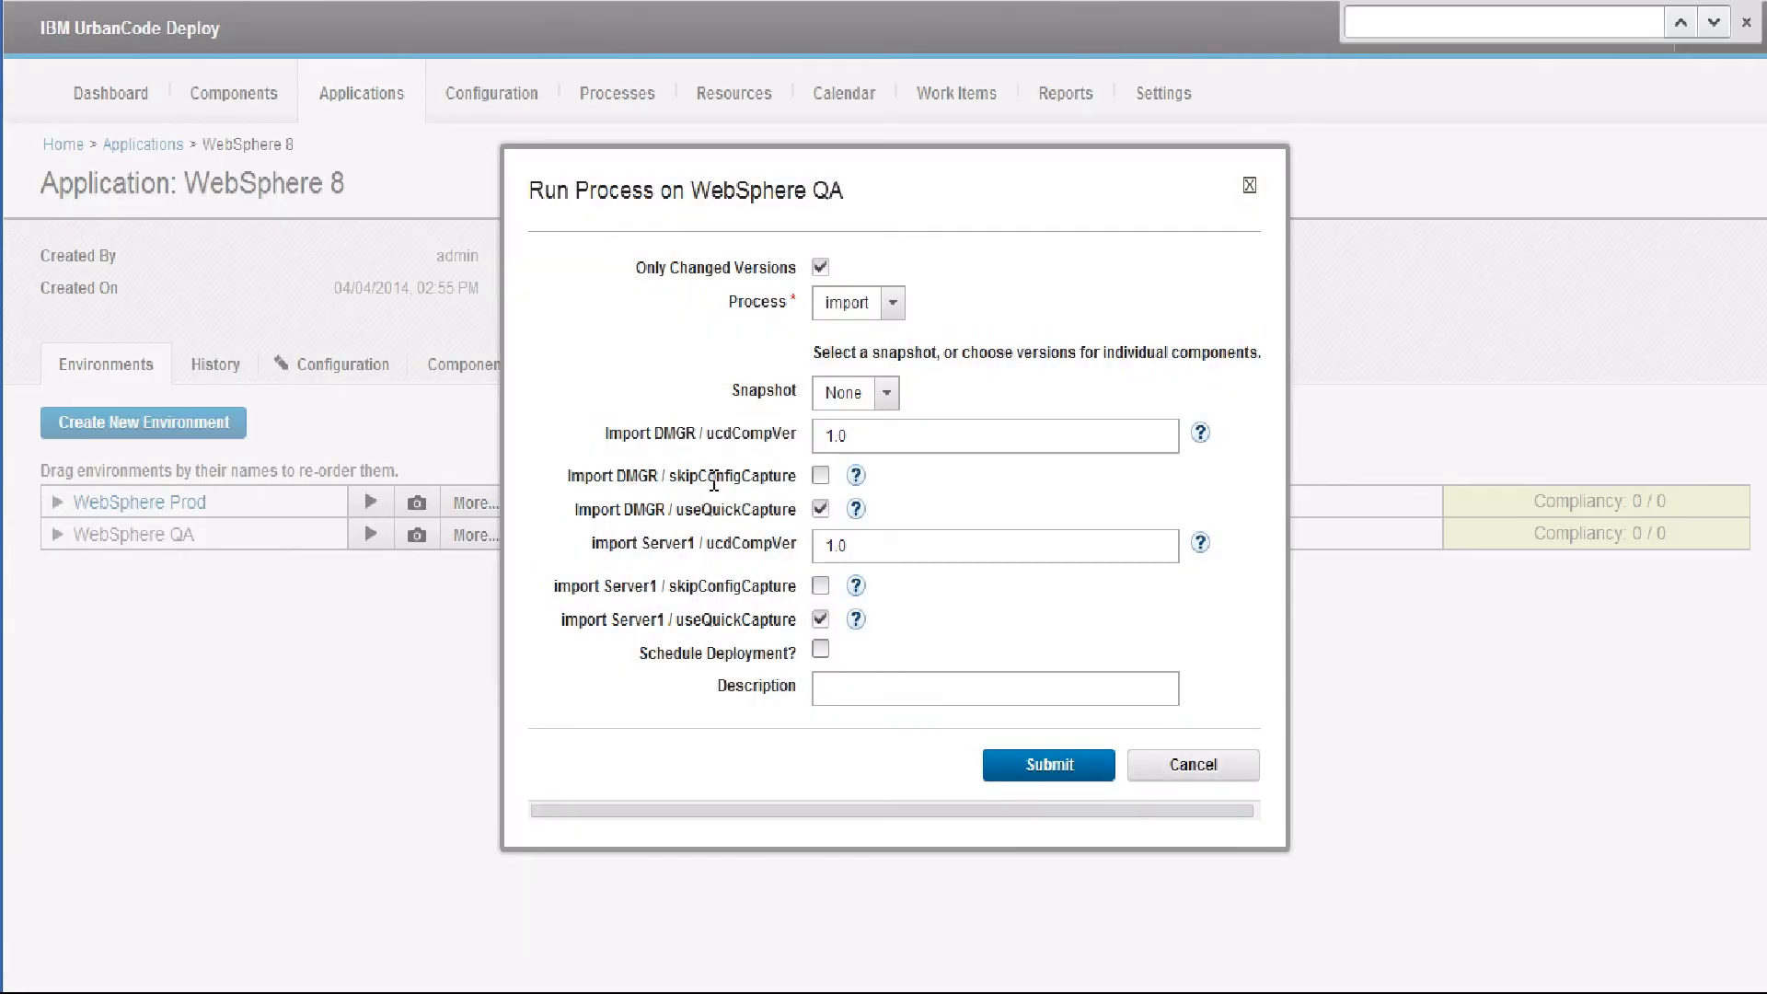
left_click(841, 442)
key("BackSpace")
type("2")
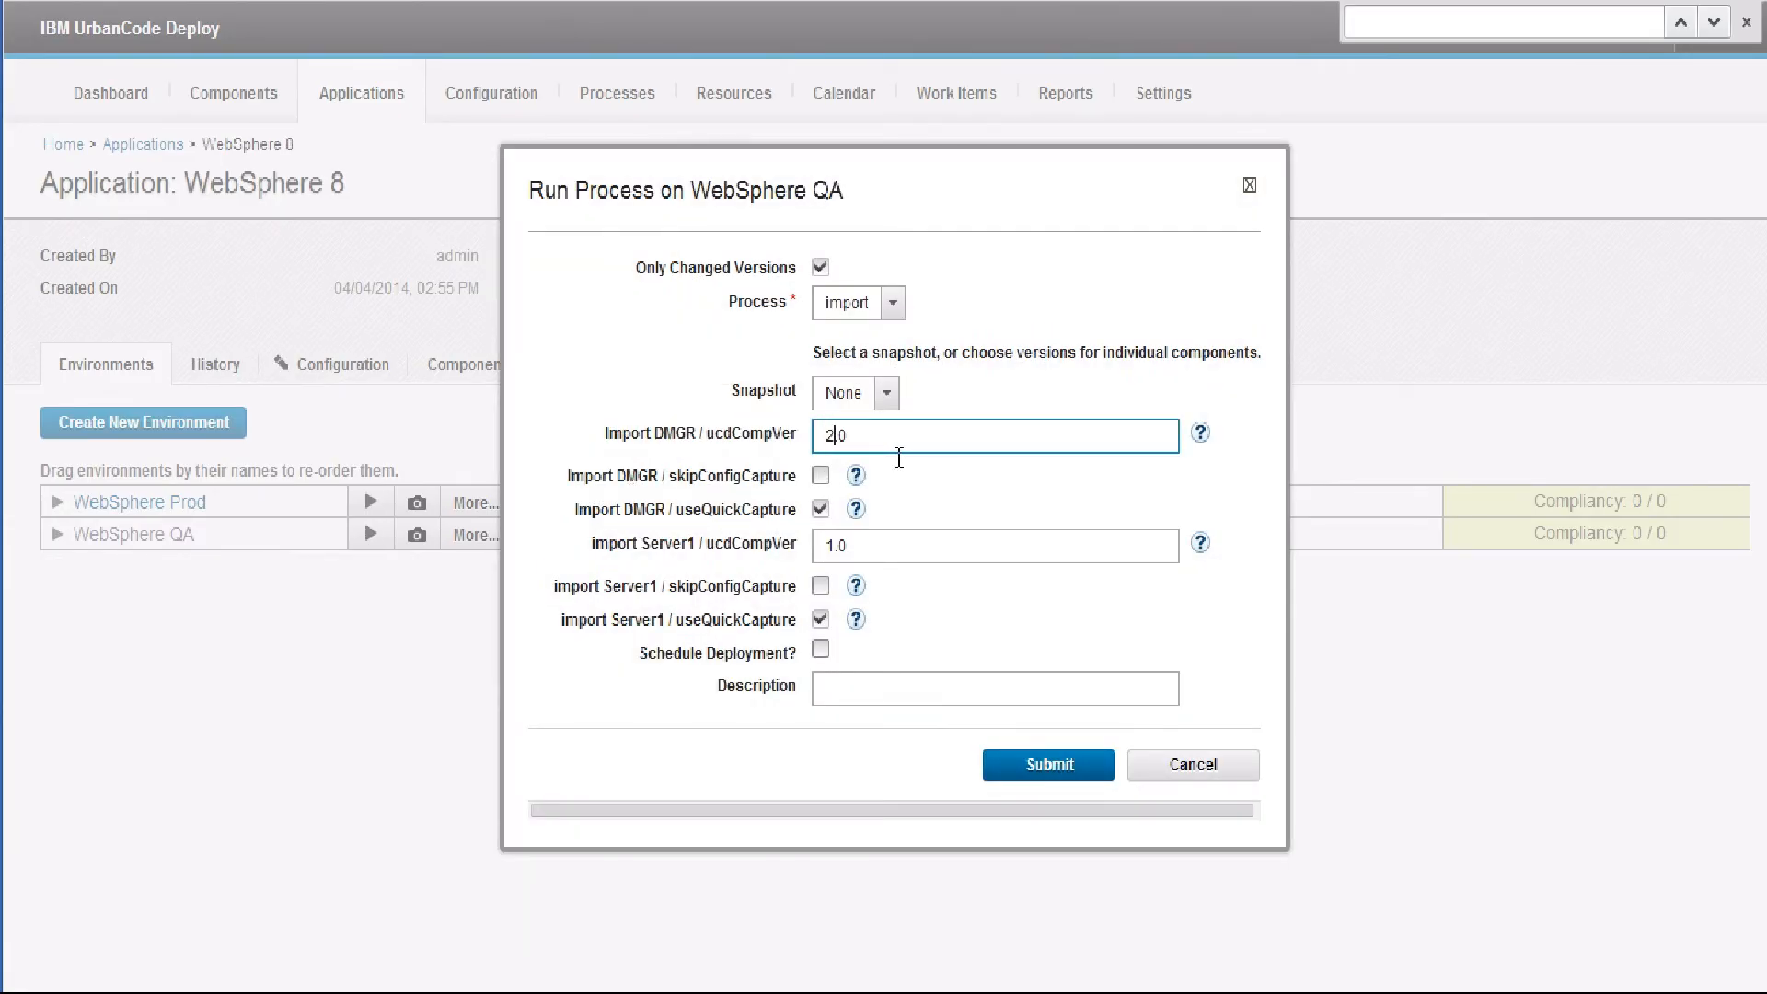
left_click(845, 552)
key("BackSpace")
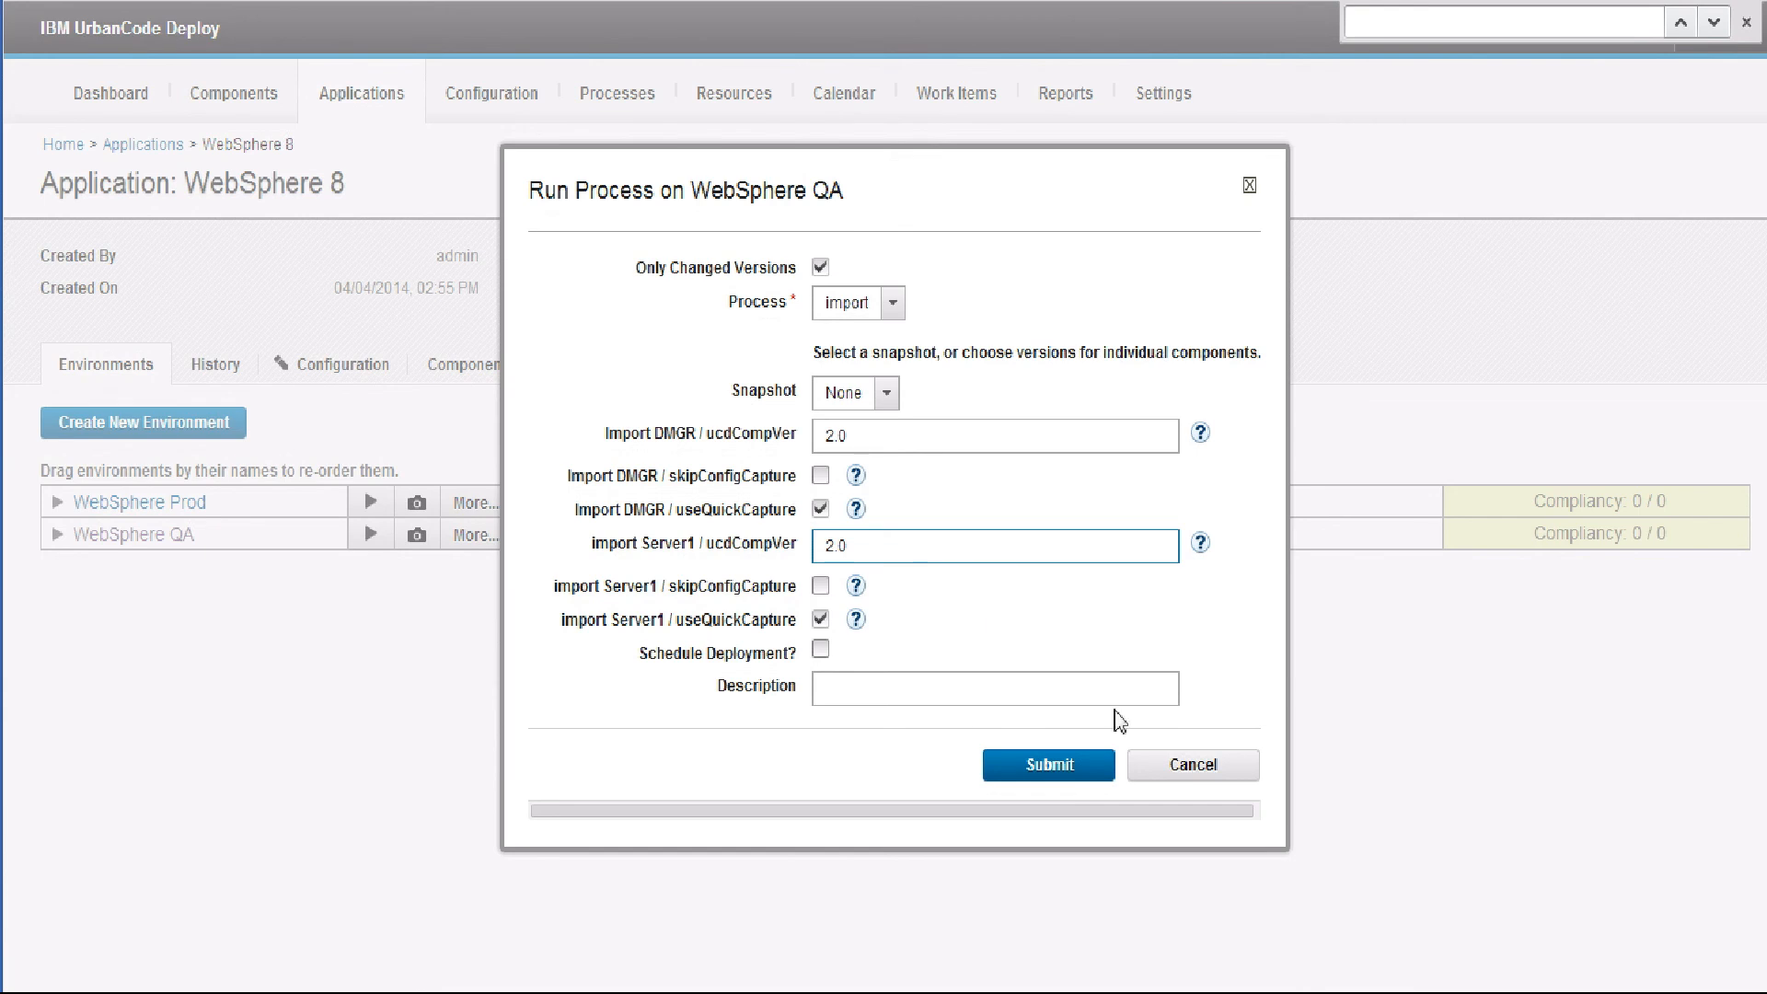
left_click(1223, 783)
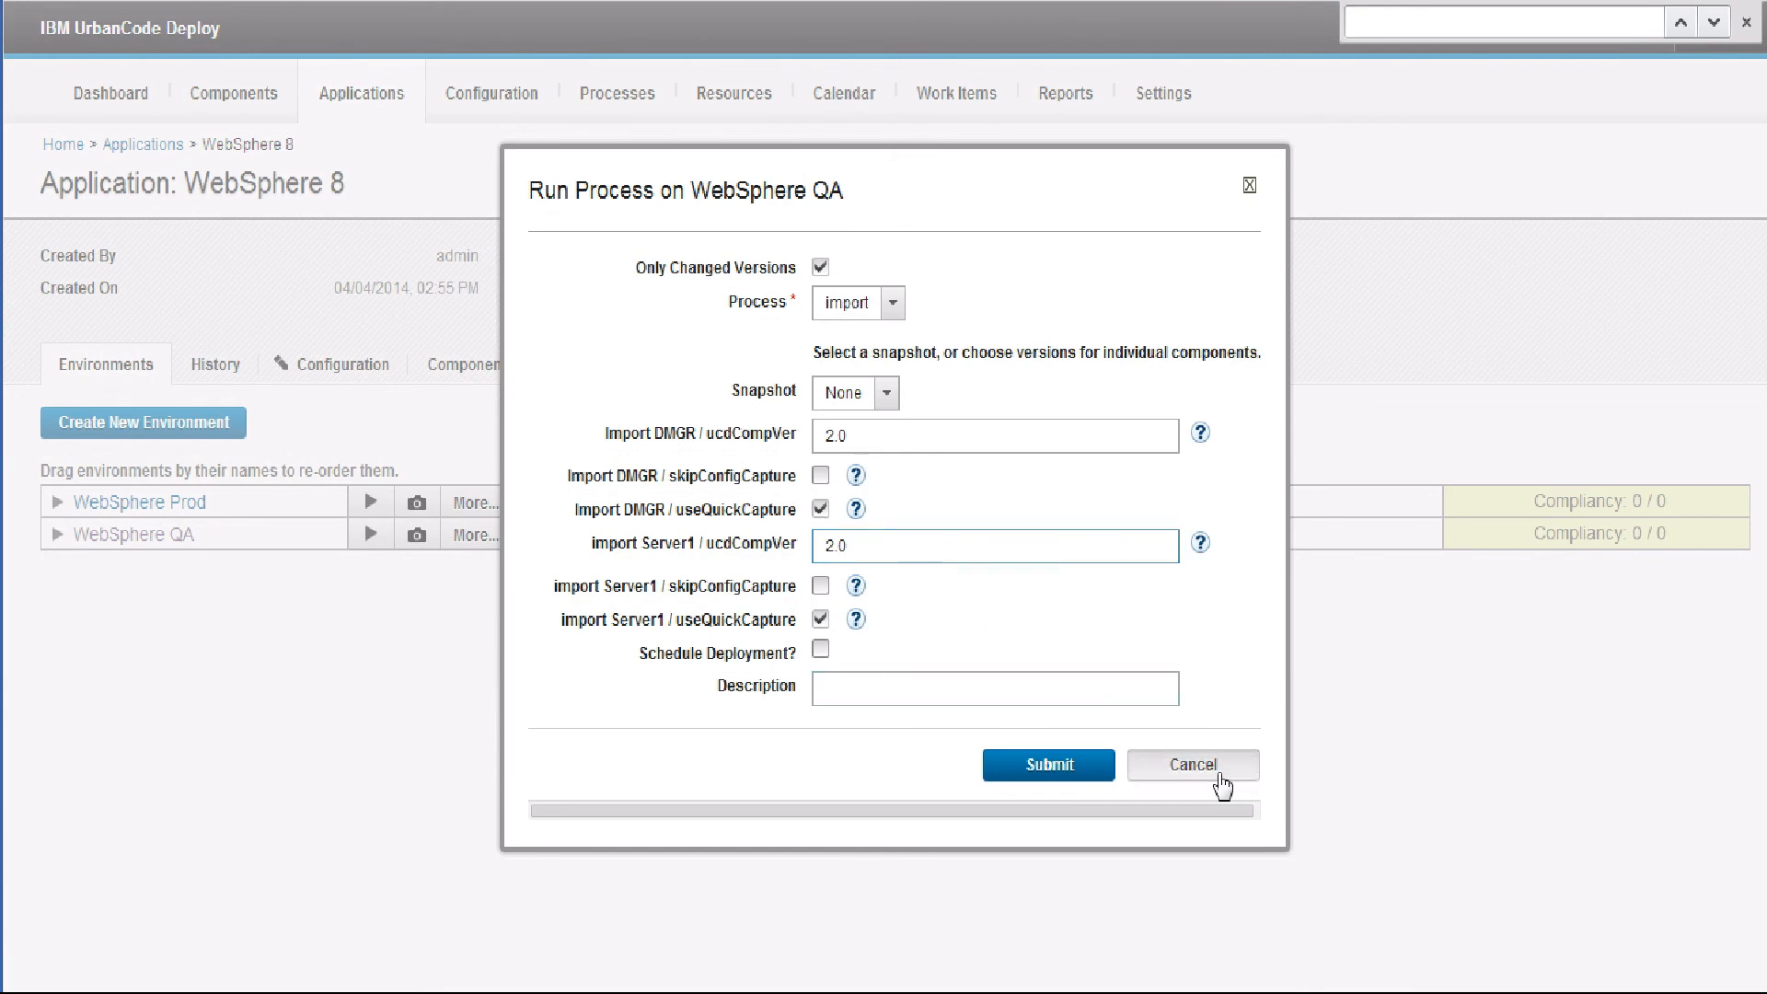